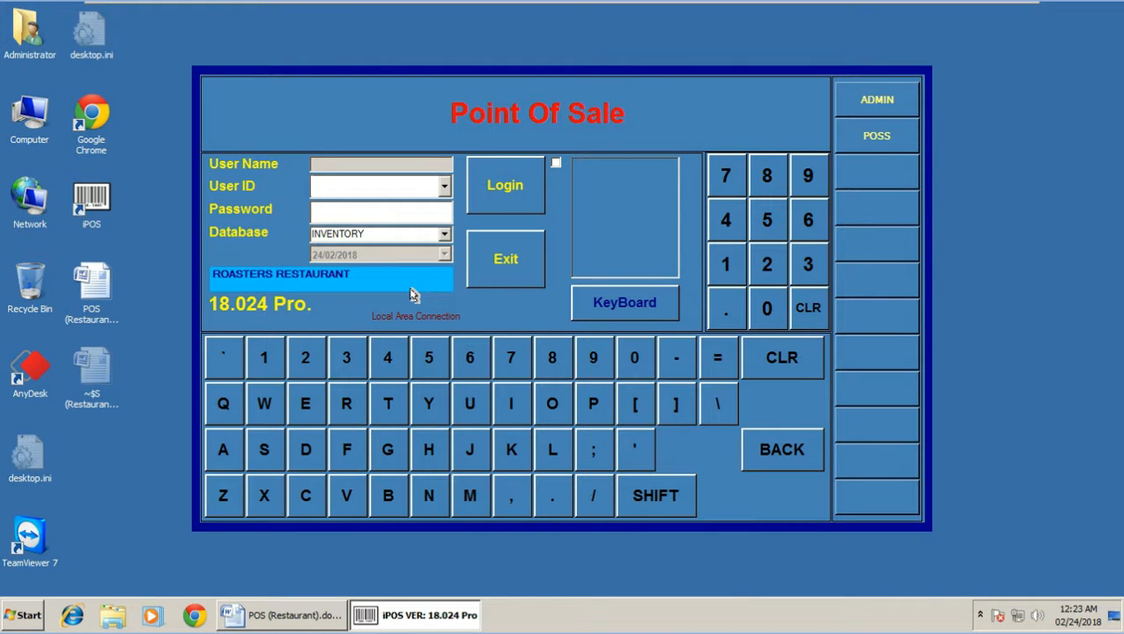
Log into the back office as the ADMIN user with the administrator password
left_click(867, 100)
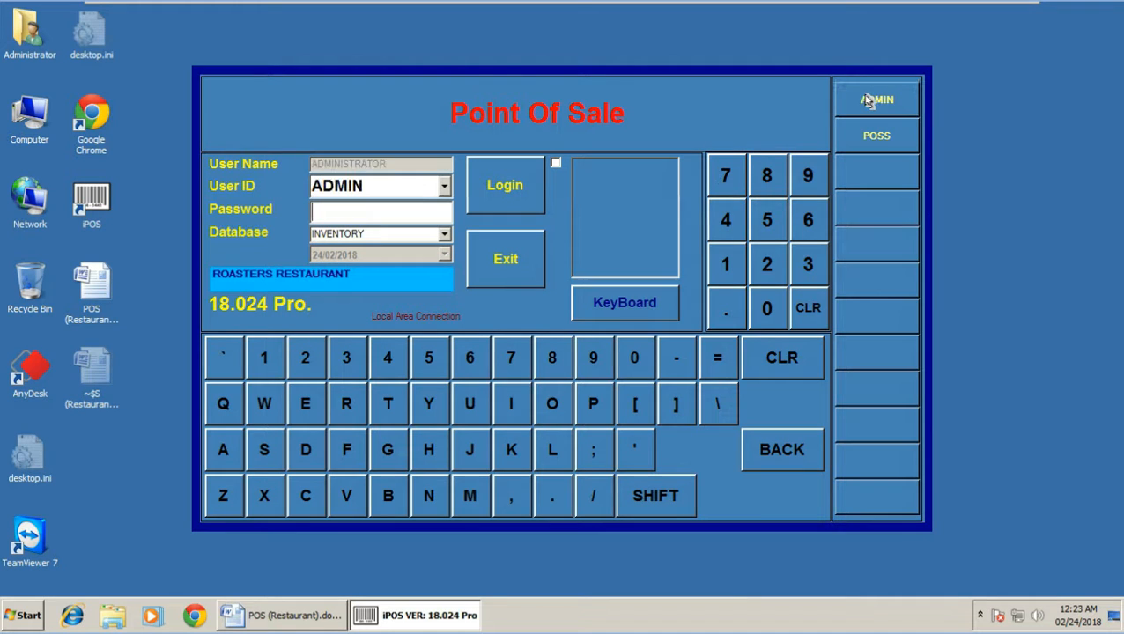
type("*****")
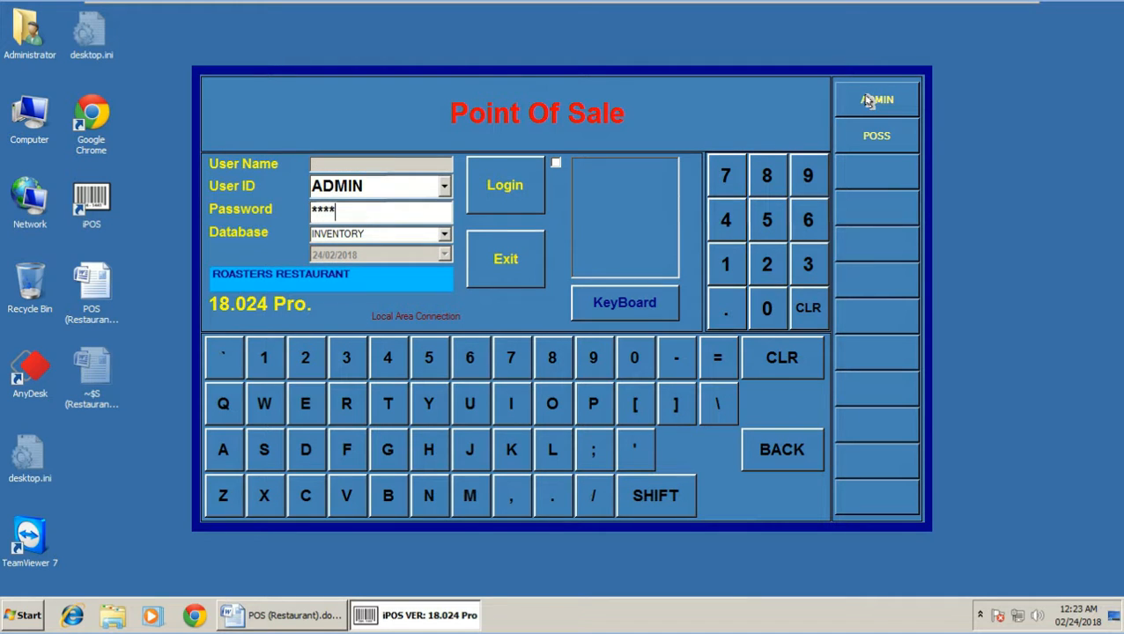
left_click(506, 185)
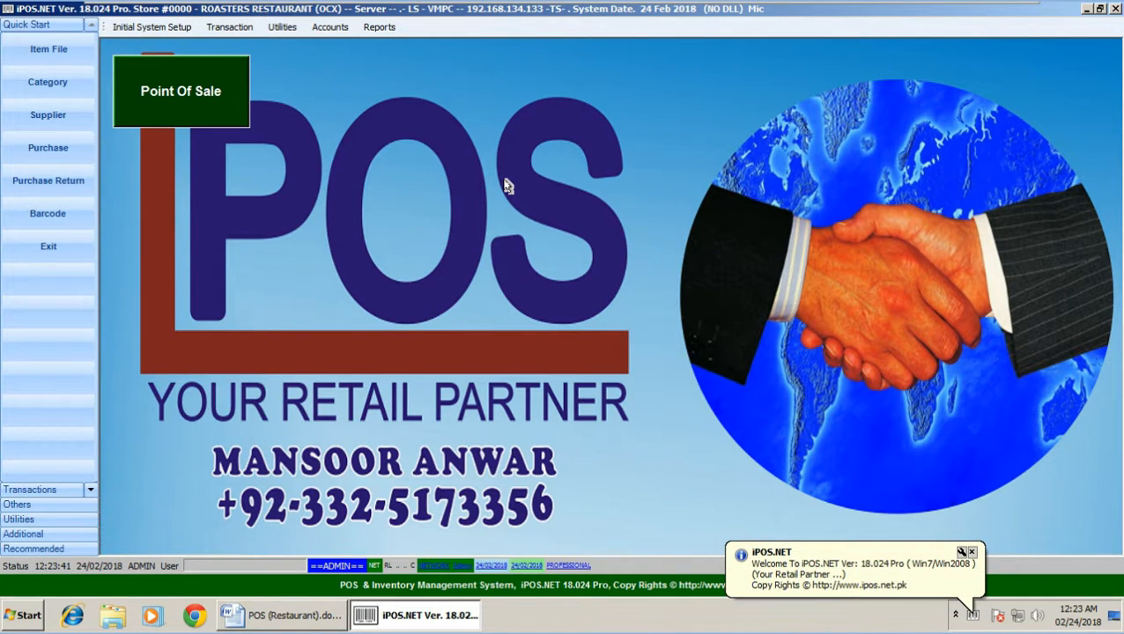
Log into the point of sale with the POS password on shift ALL
left_click(194, 85)
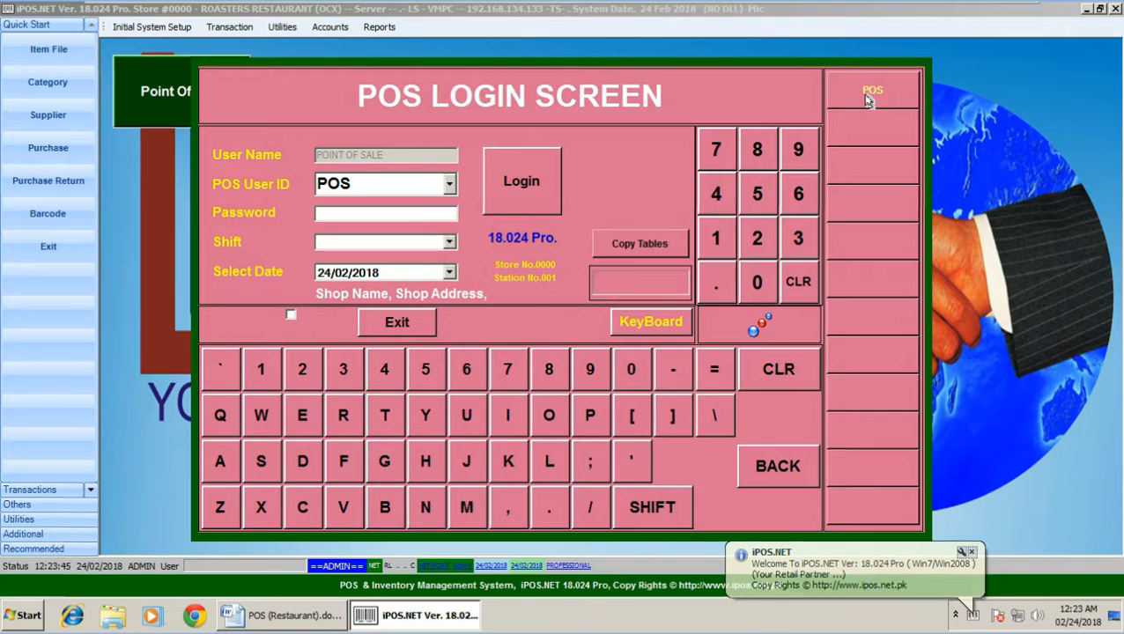
type("***")
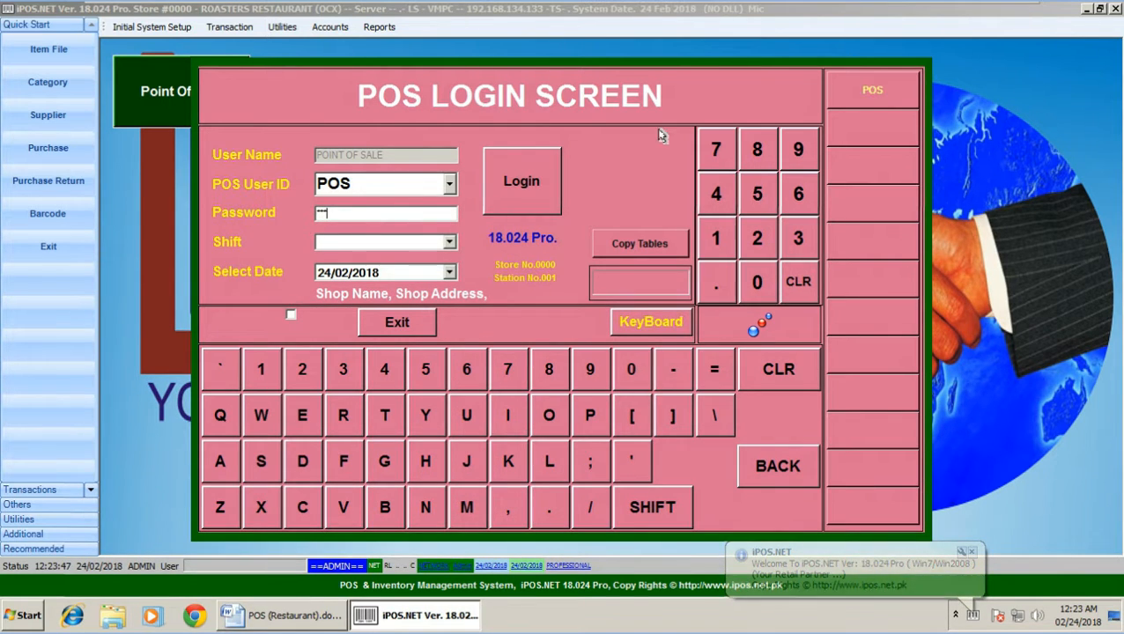
left_click(449, 242)
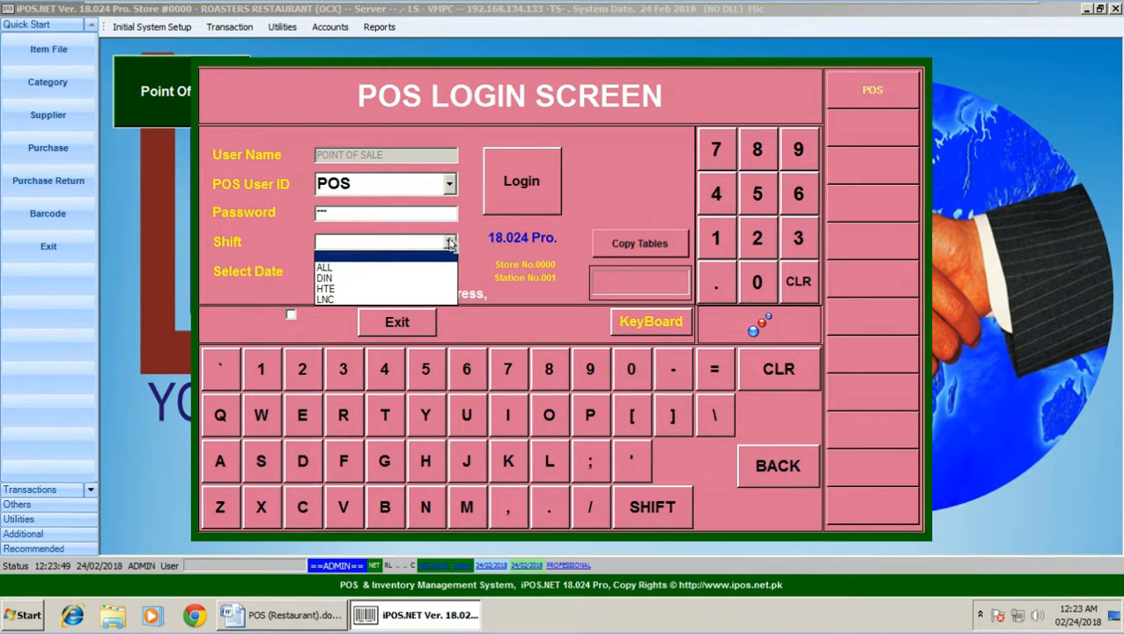
left_click(369, 267)
left_click(522, 179)
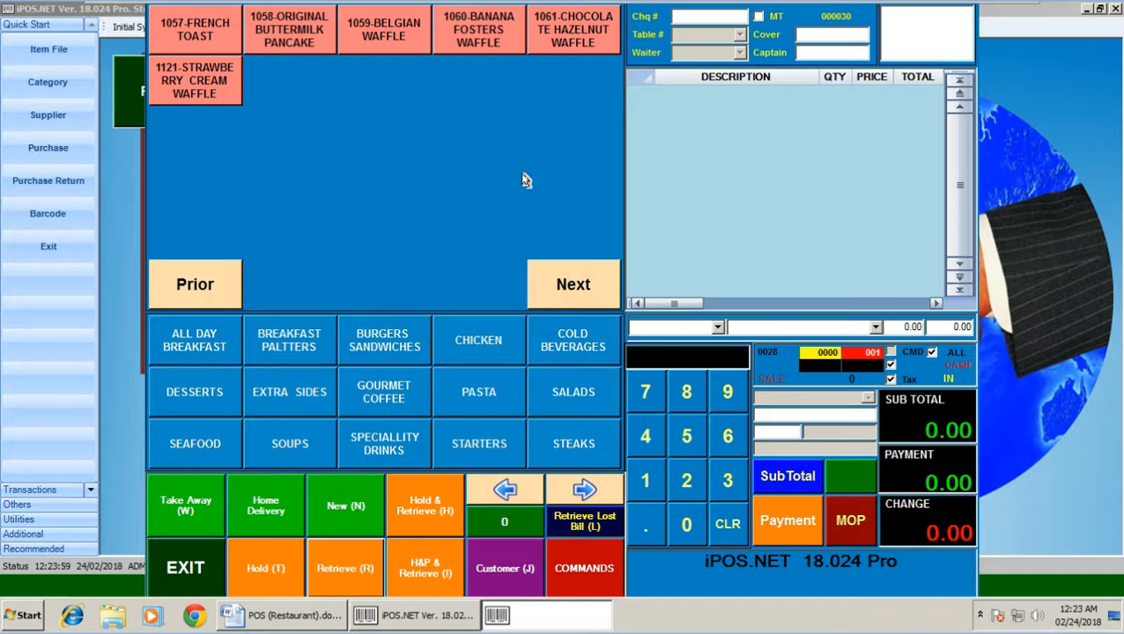
Browse the breakfast, burger, chicken, beverage, soup and seafood menus, then bring up the Restaurant notes
left_click(206, 338)
left_click(284, 344)
left_click(413, 348)
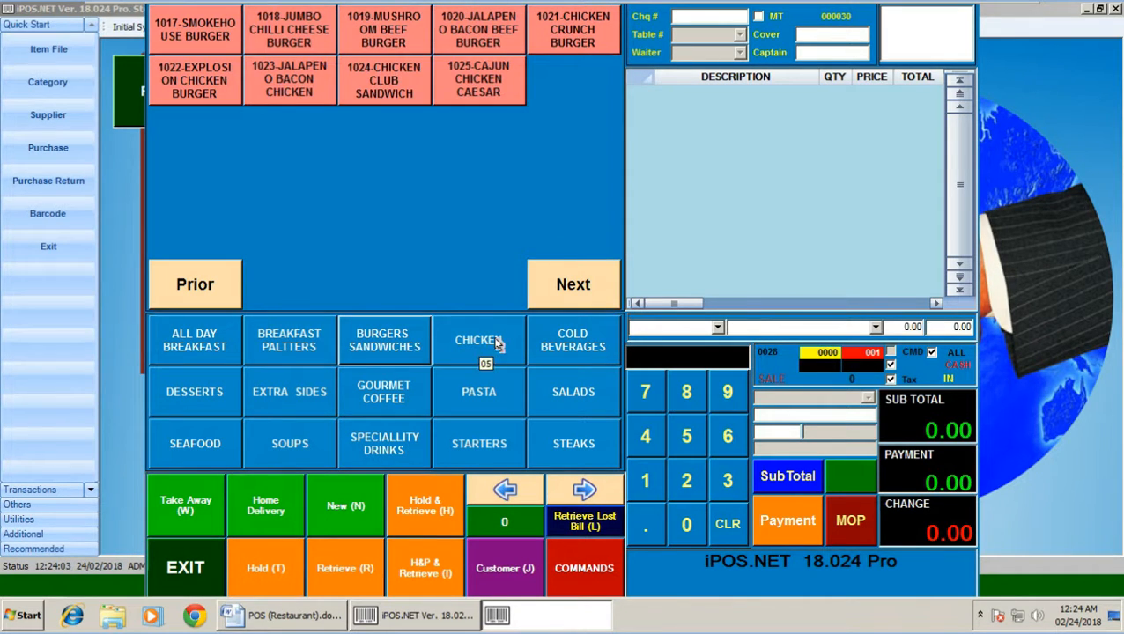
left_click(498, 343)
left_click(579, 340)
left_click(477, 337)
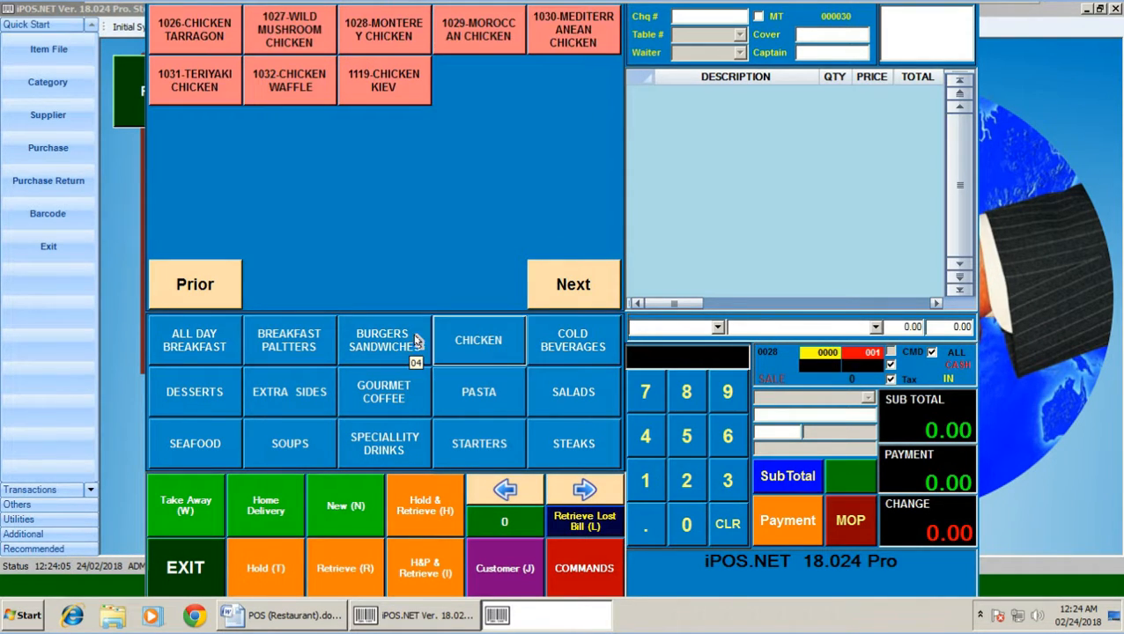
left_click(417, 340)
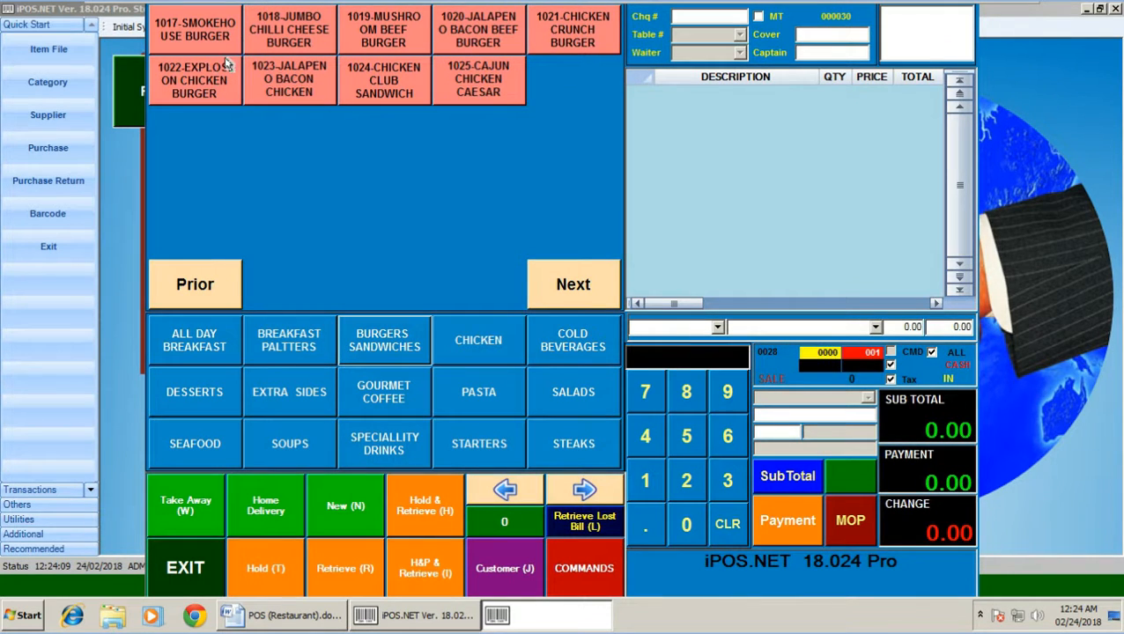
left_click(289, 445)
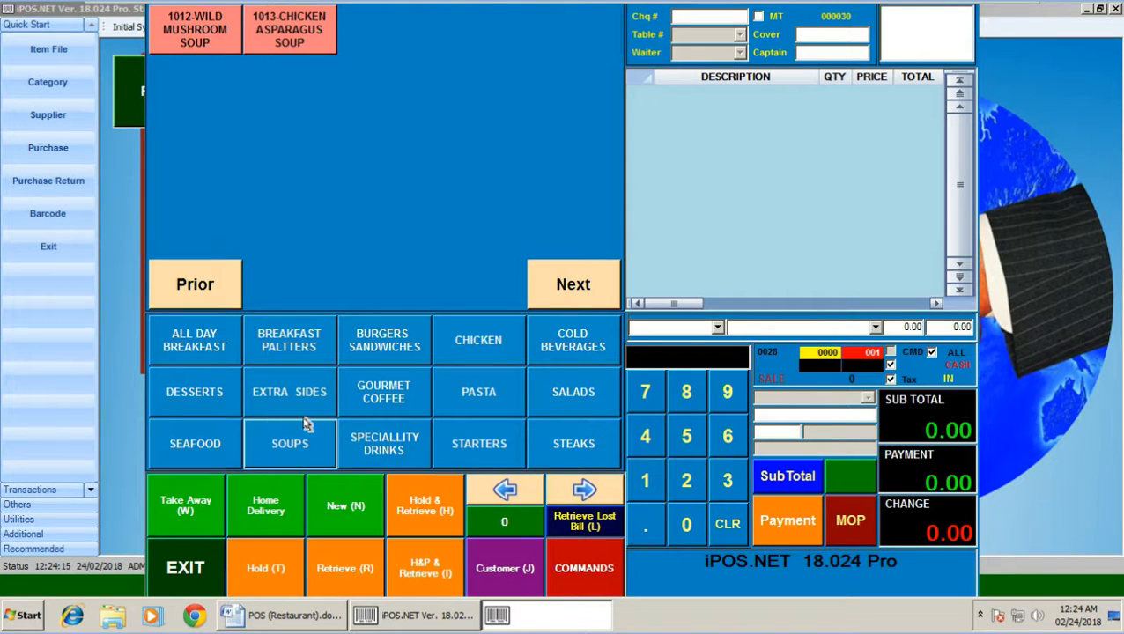
left_click(195, 451)
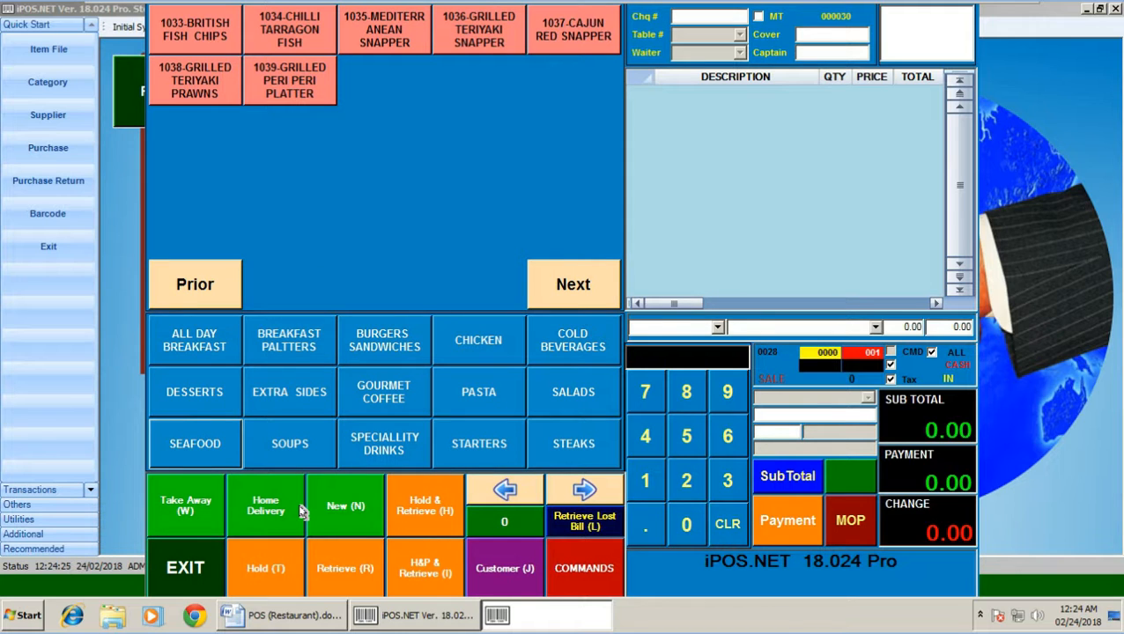
left_click(288, 621)
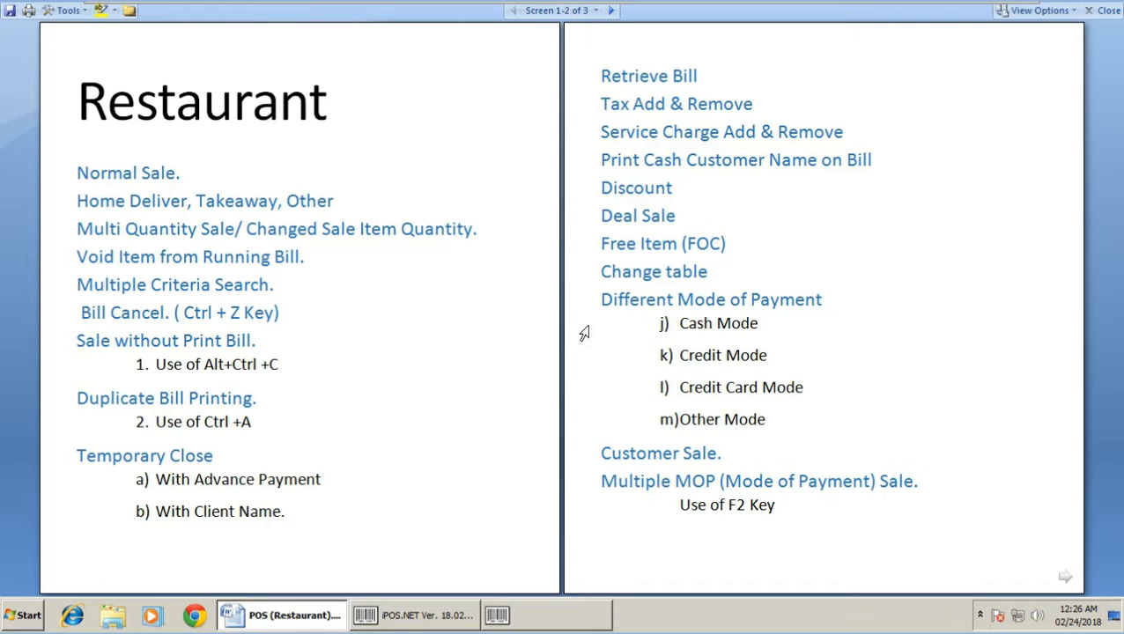
Advance the Restaurant document's reading view to screen 3 of 3
left_click(610, 11)
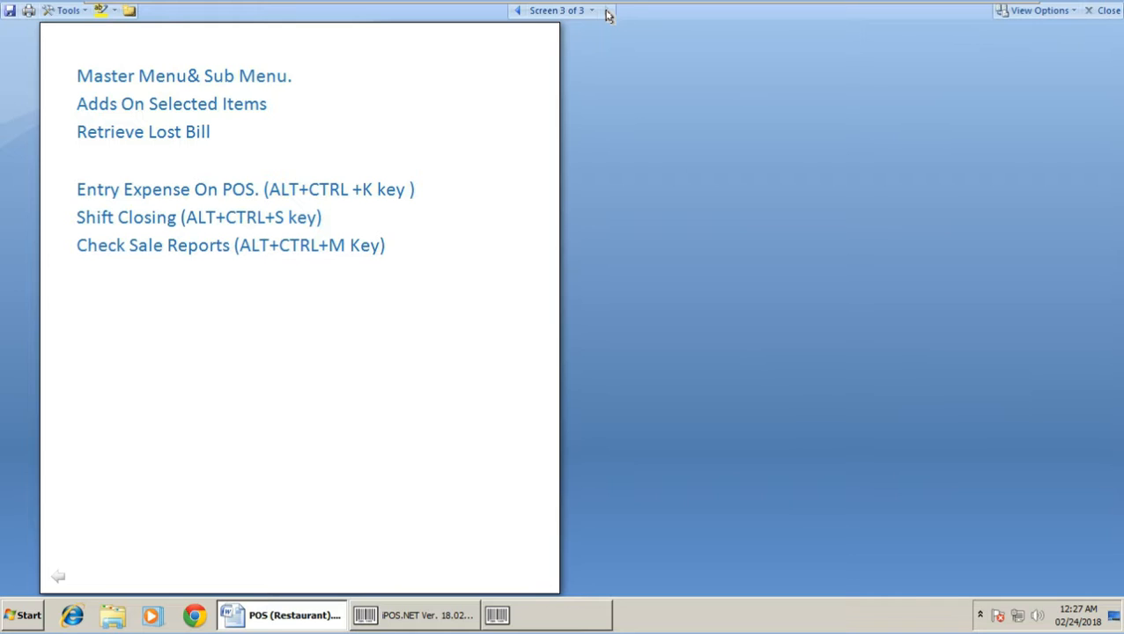
Return the Restaurant document to screens 1-2 and bring the iPOS sales screen forward
mouse_move(692, 7)
mouse_move(884, 7)
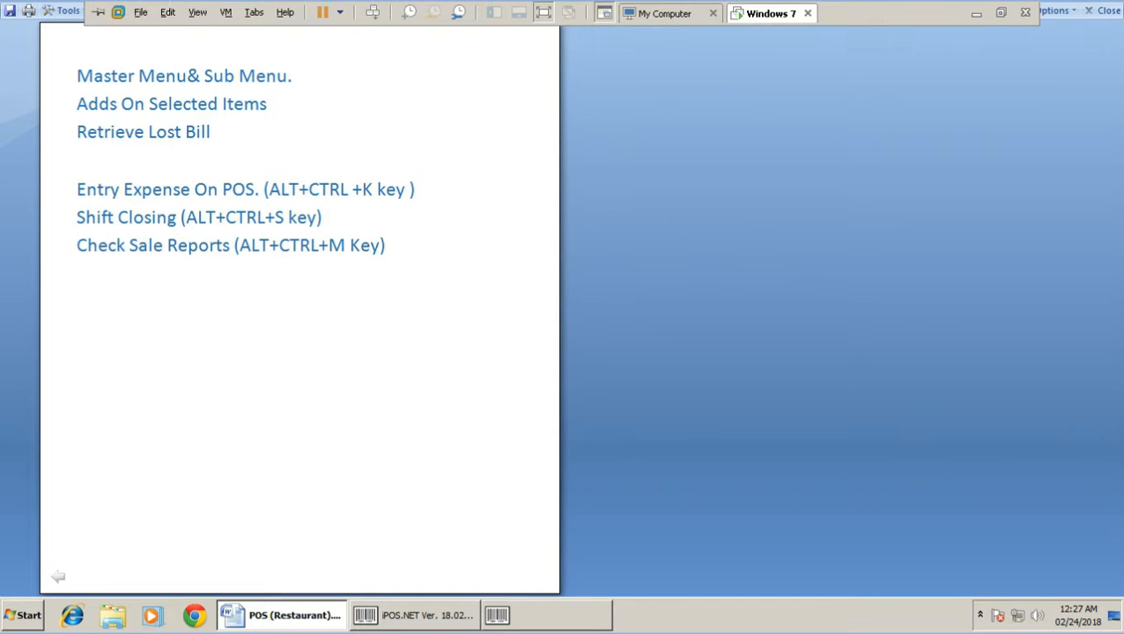
left_click(976, 14)
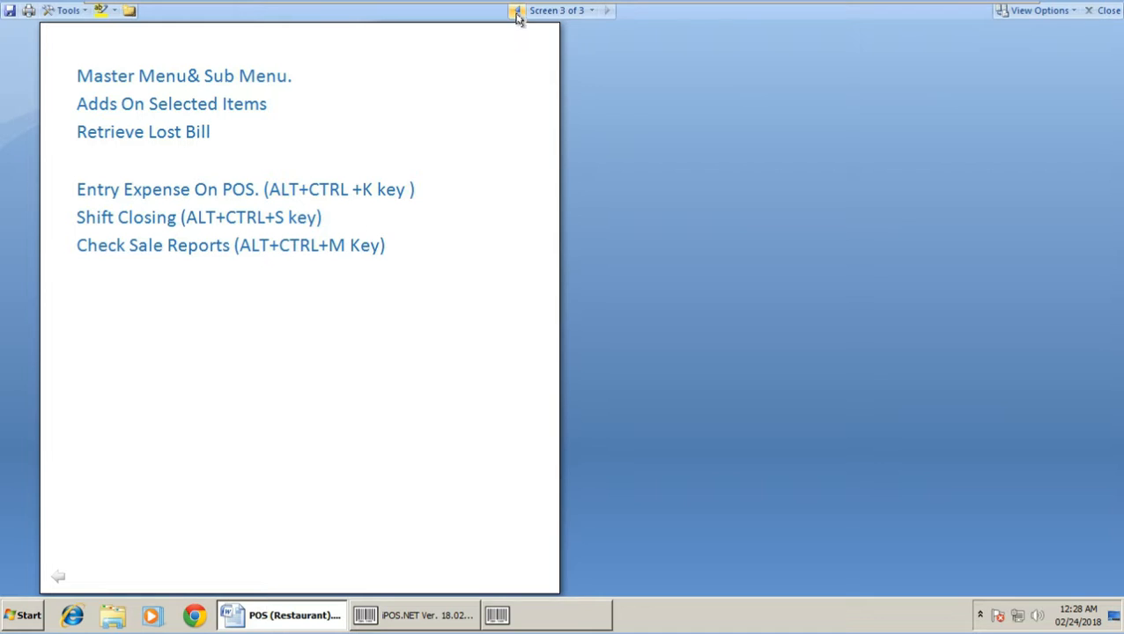
left_click(516, 11)
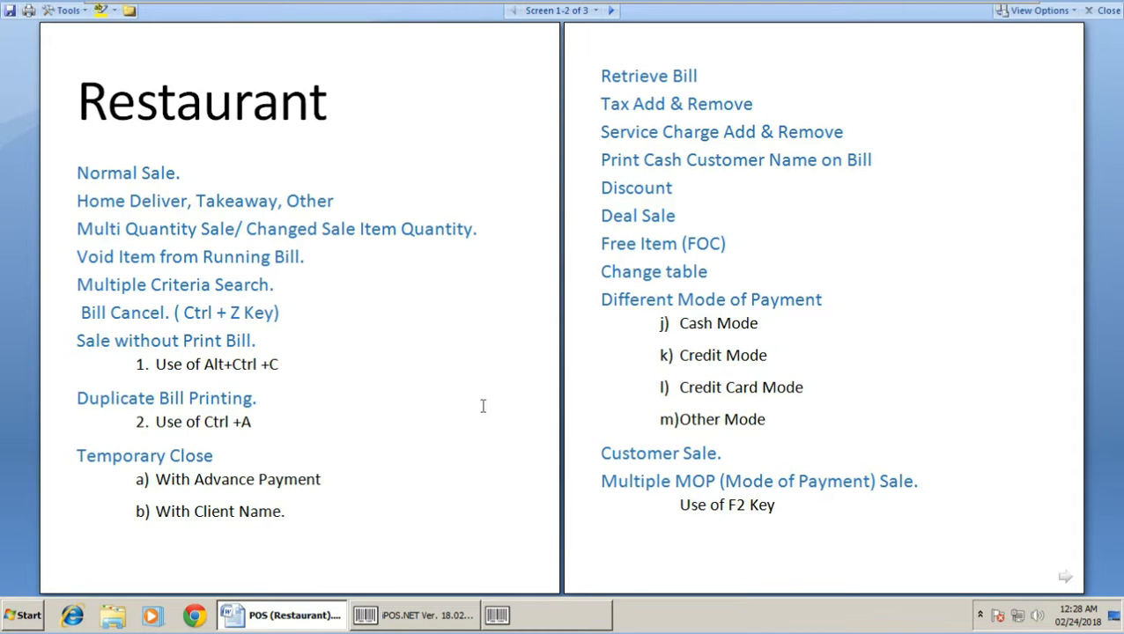
left_click(568, 620)
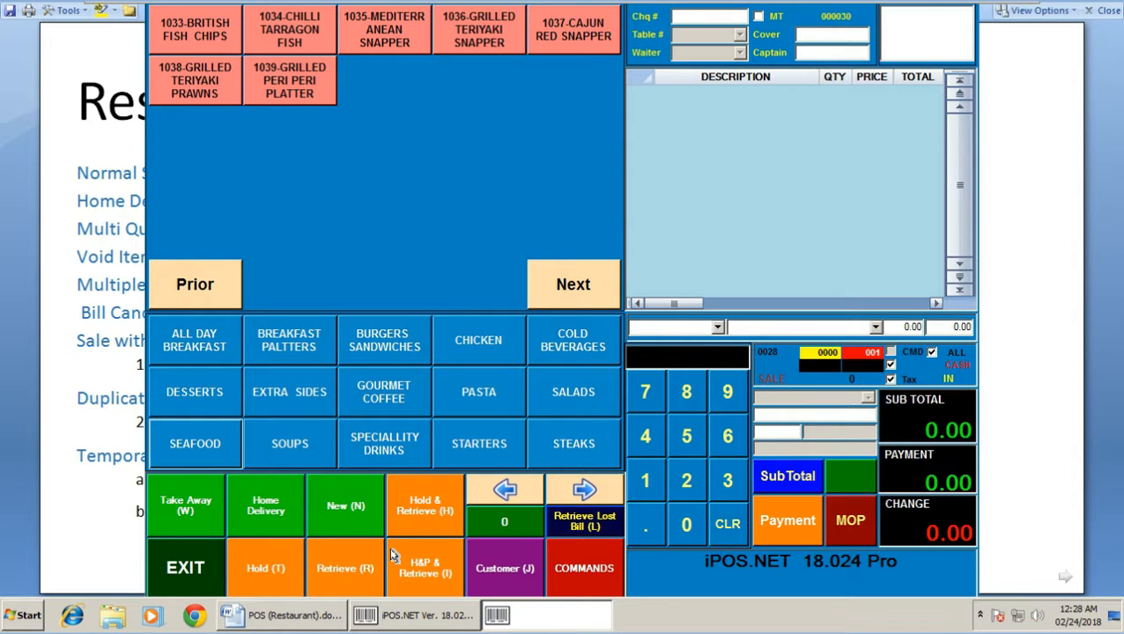
Open a new bill for table 1 with 5 covers and waiter A
left_click(347, 507)
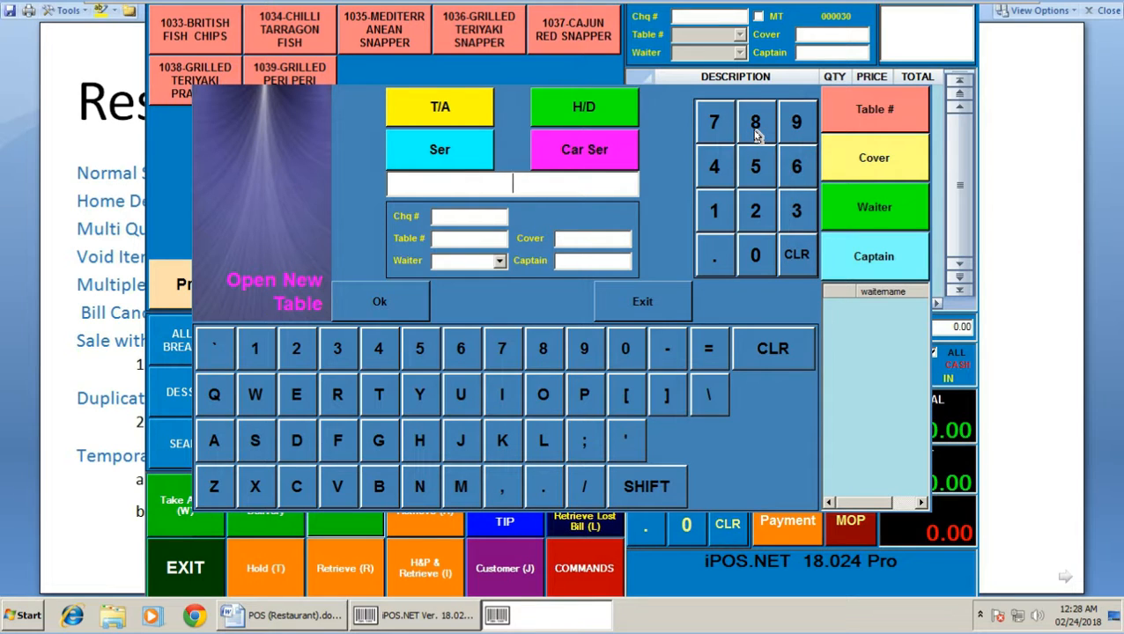
left_click(718, 211)
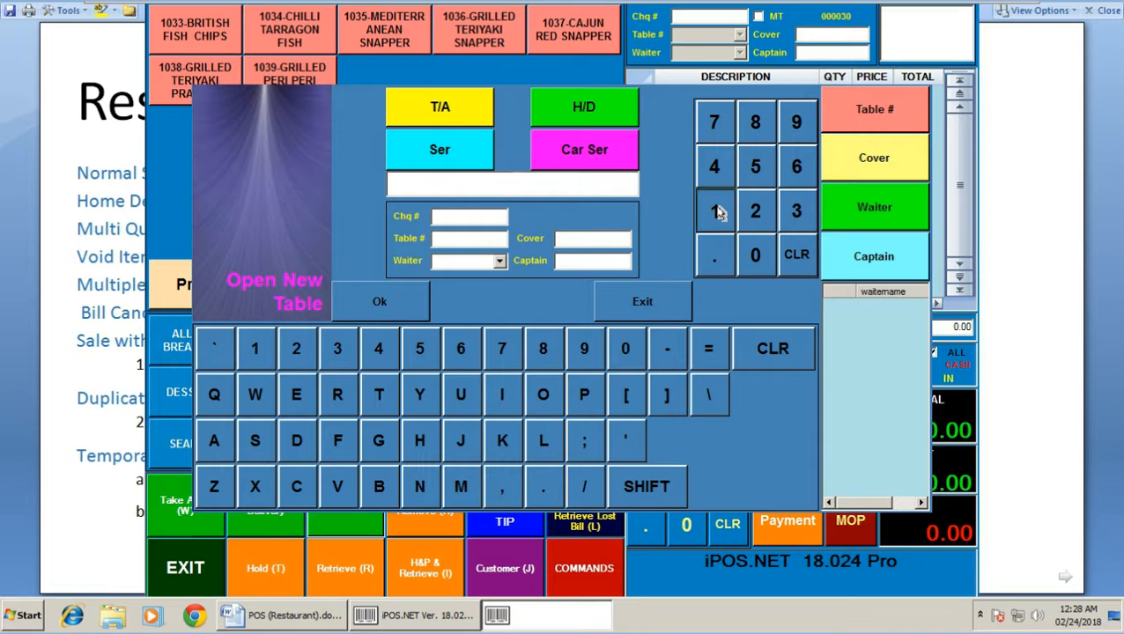
left_click(855, 105)
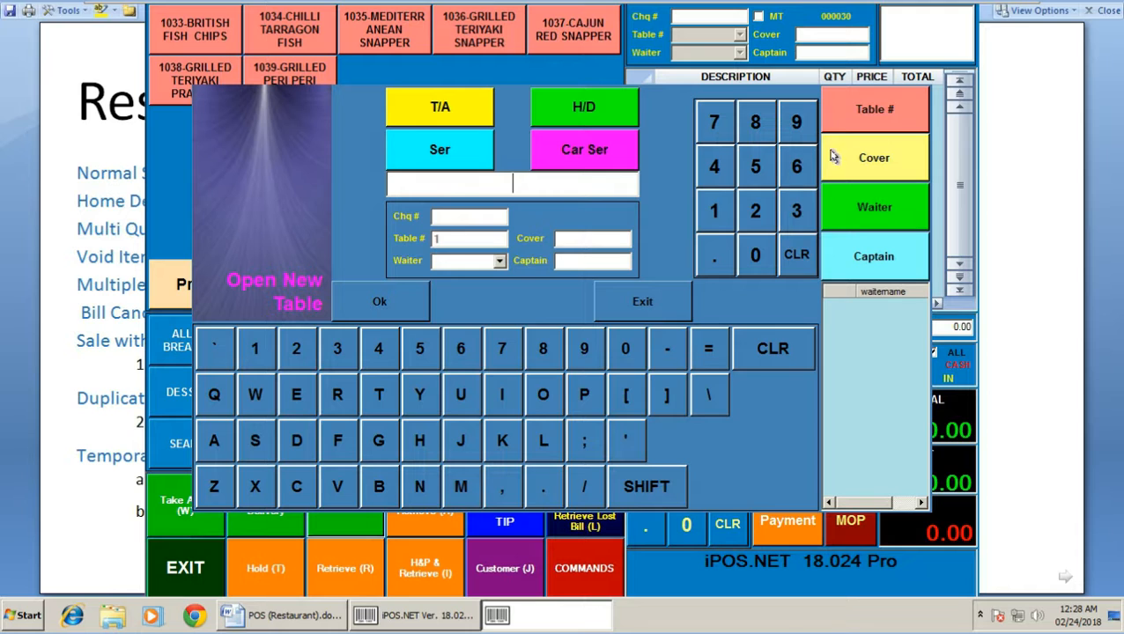
left_click(759, 167)
left_click(881, 168)
left_click(213, 435)
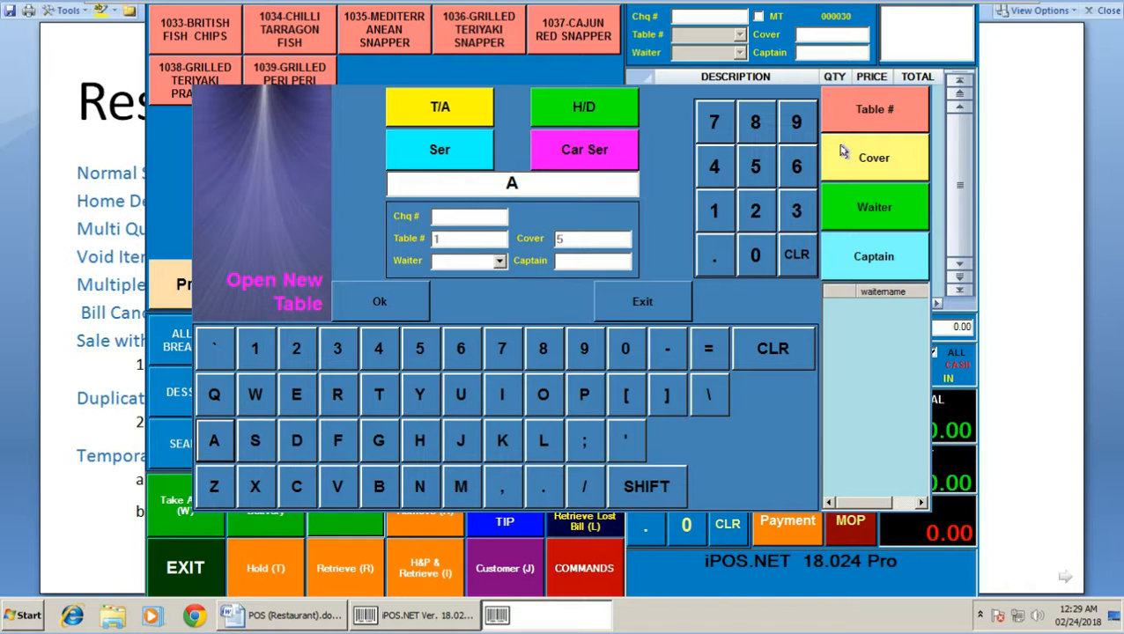
left_click(396, 308)
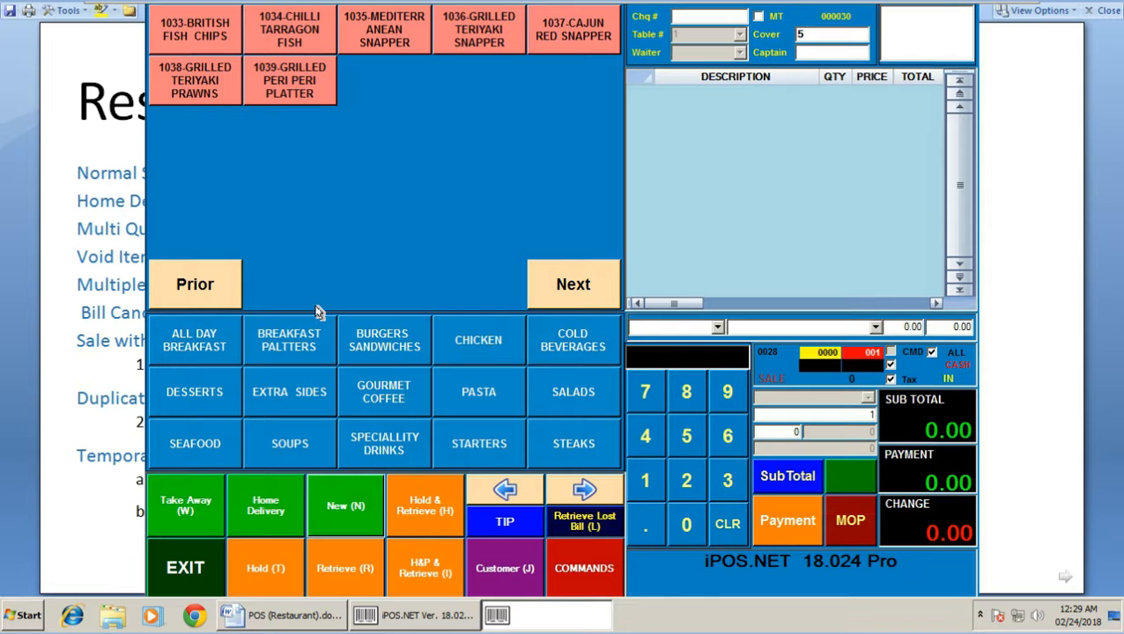
Add a Chicken Waffle to the bill under KOT number 1111
left_click(471, 340)
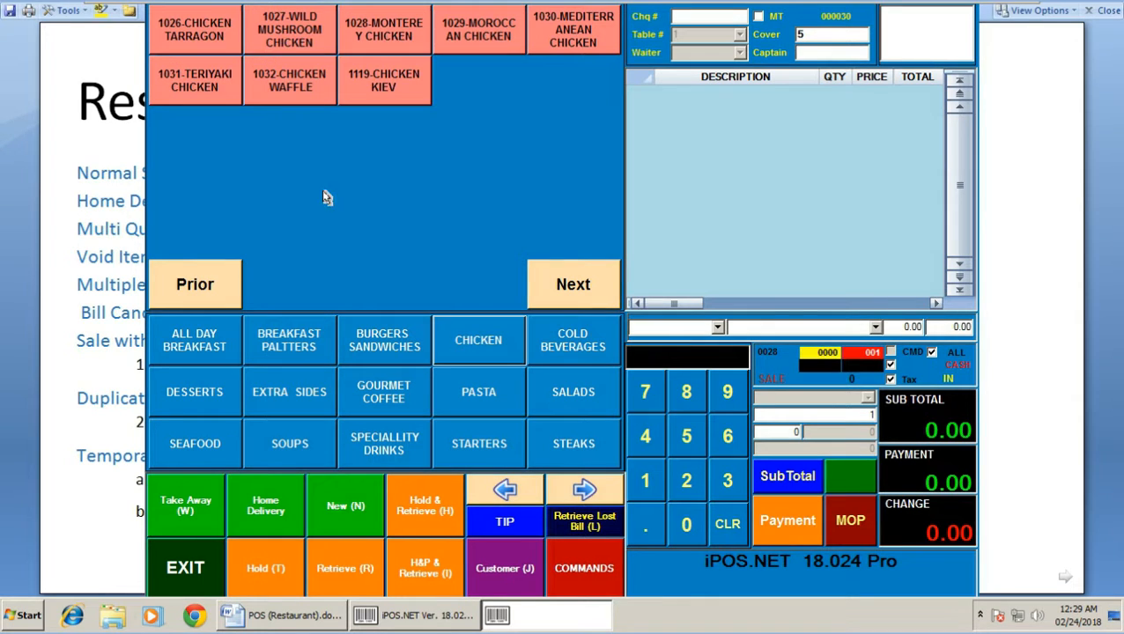
left_click(284, 99)
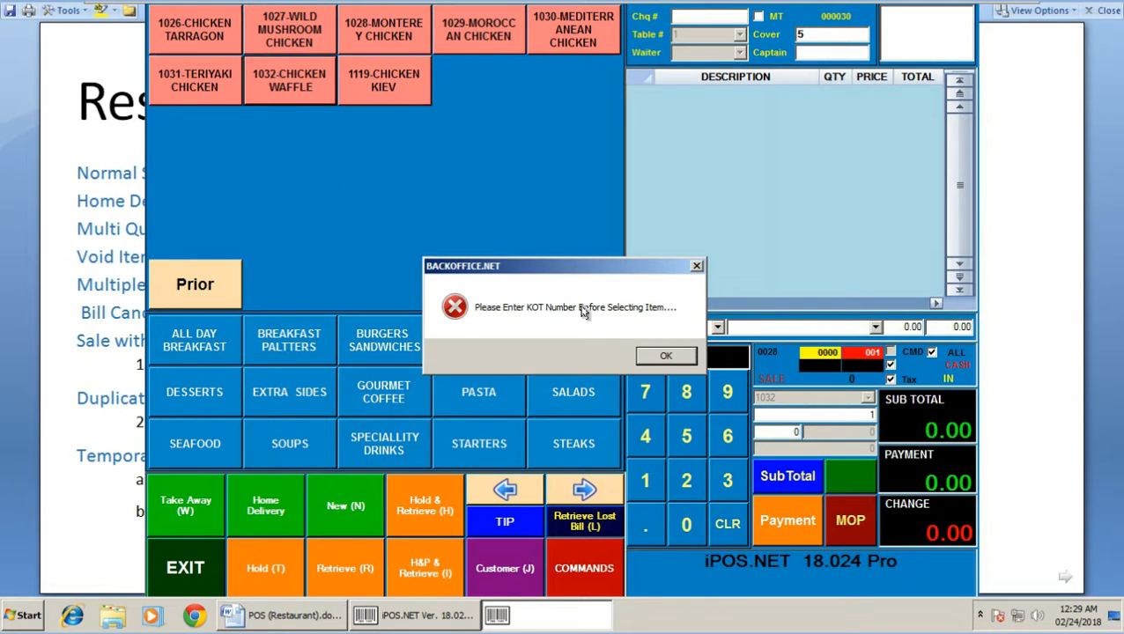
left_click(640, 351)
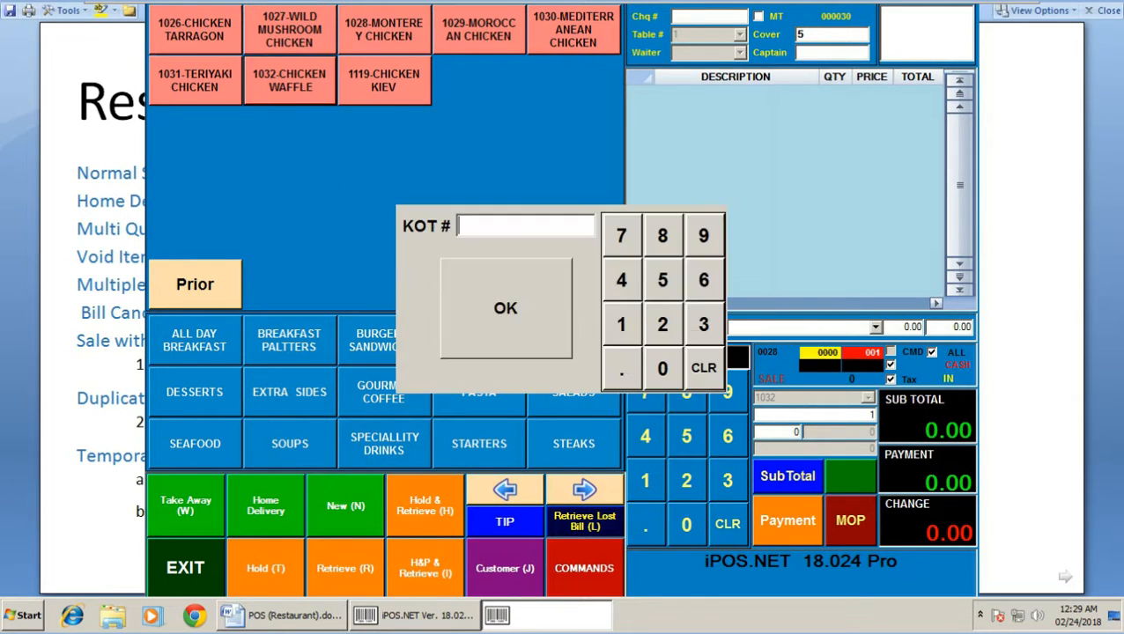
left_click(617, 333)
left_click(523, 310)
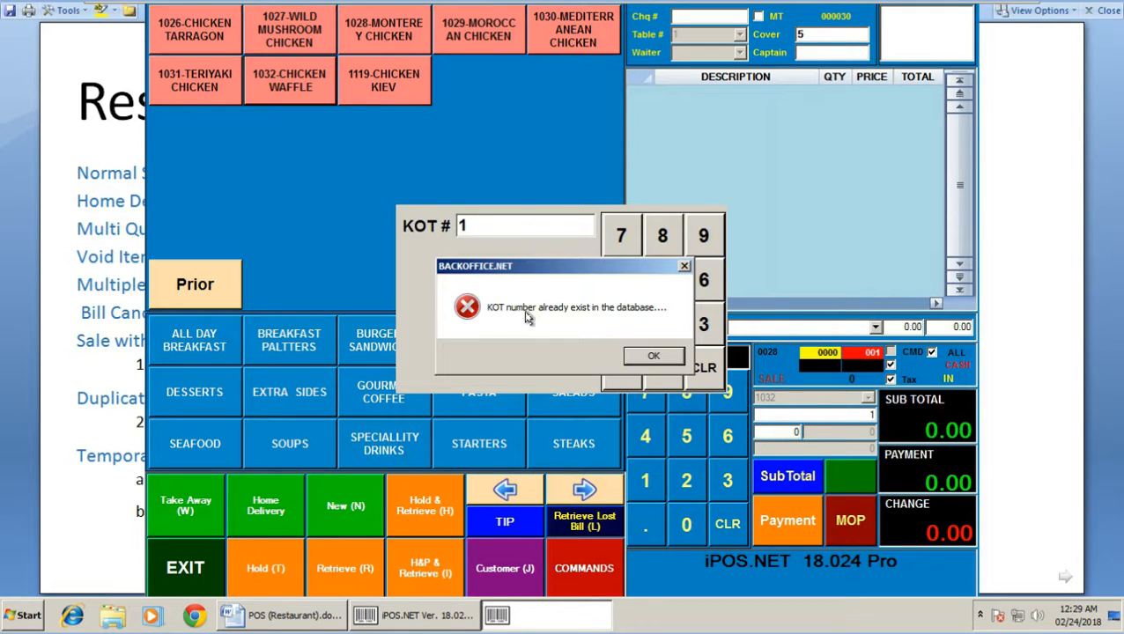
left_click(655, 358)
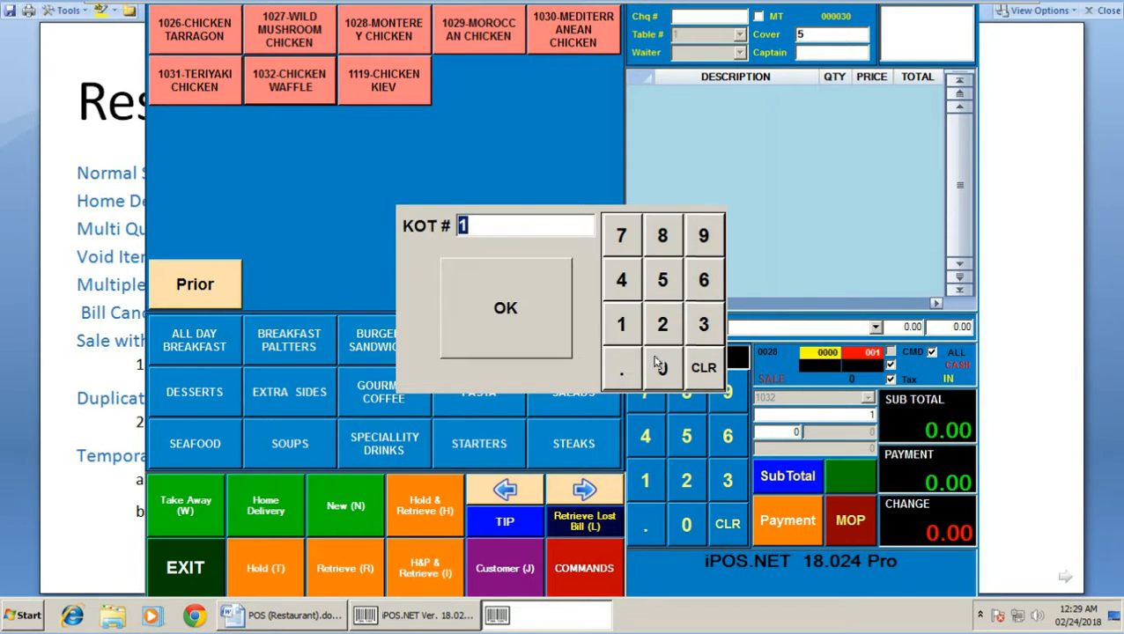
left_click(627, 308)
left_click(627, 308)
left_click(628, 308)
left_click(628, 306)
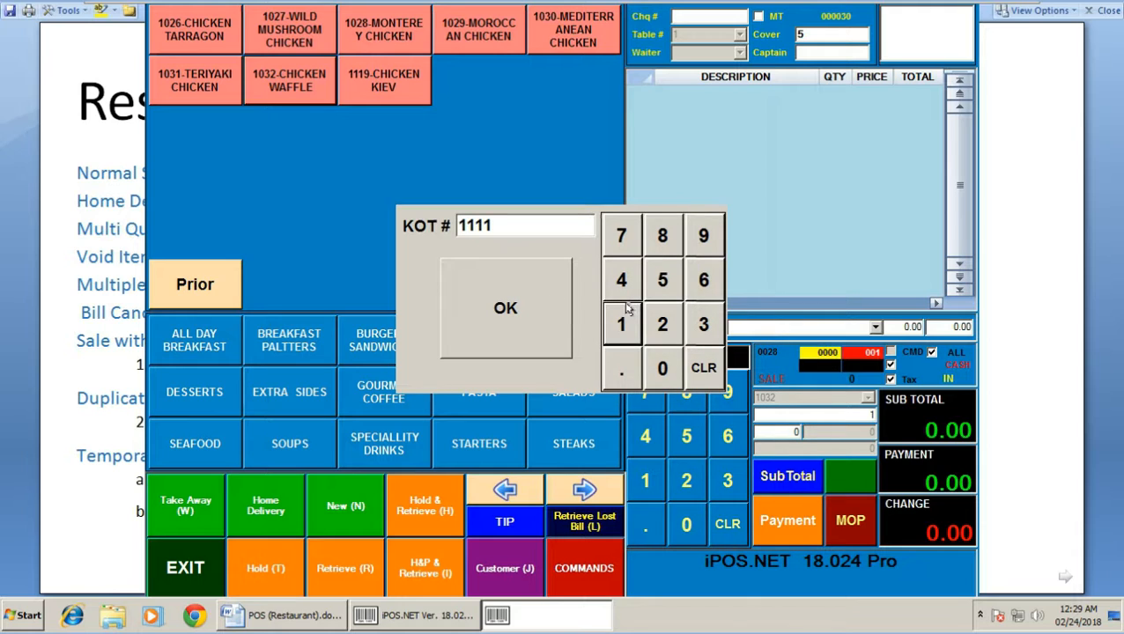
left_click(508, 294)
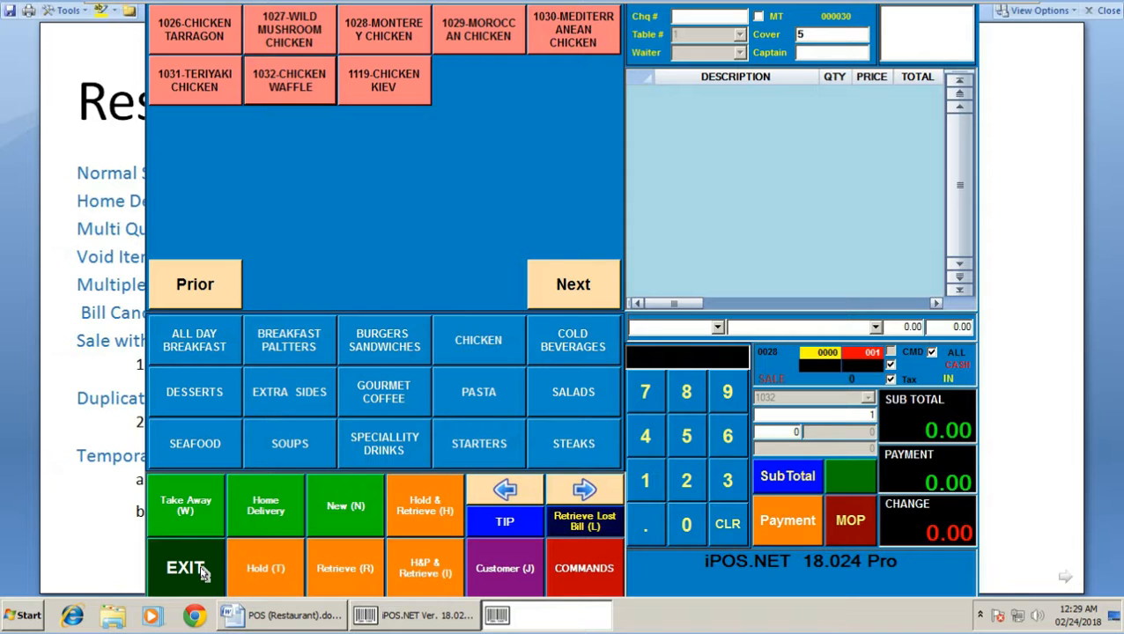
Cancel the running bill with the cancel password and close the point of sale
key("Escape")
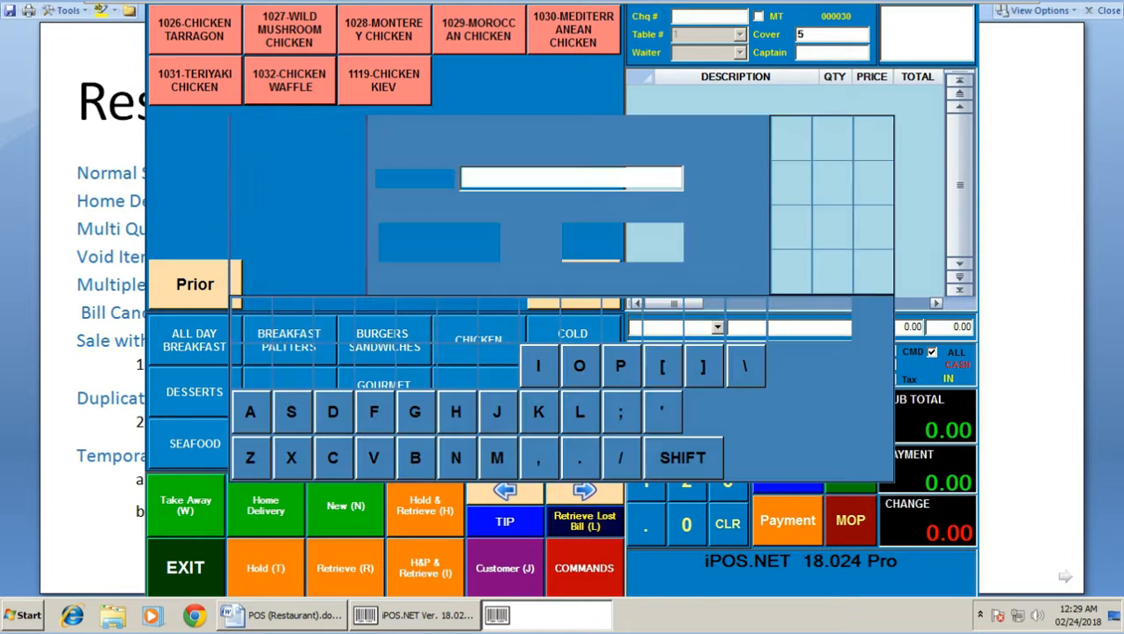
type("**")
key("Return")
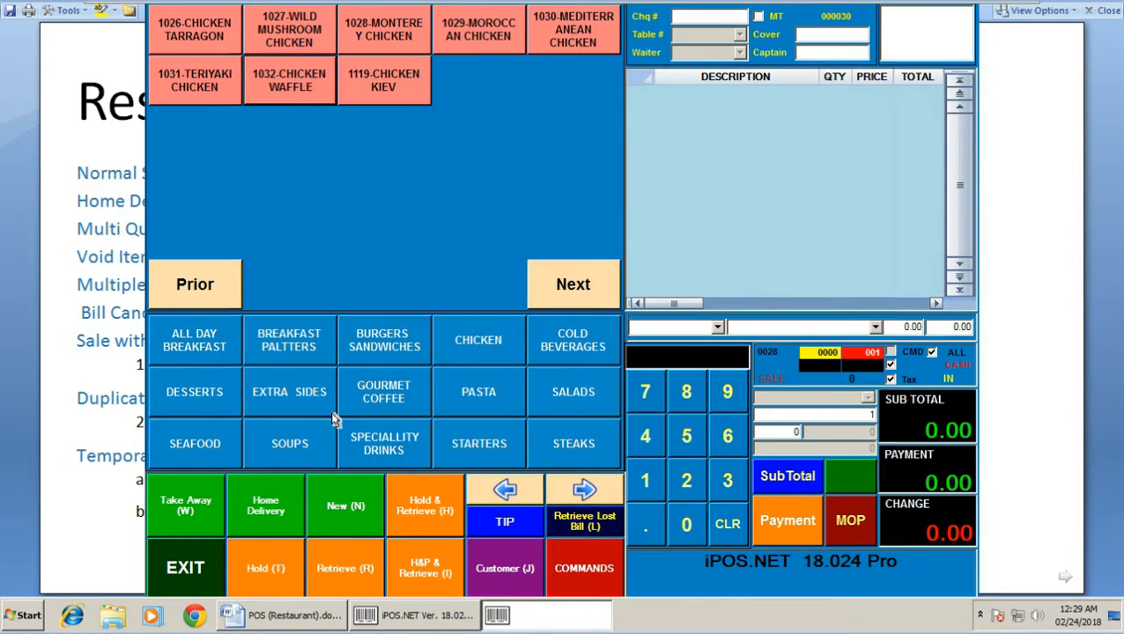
left_click(199, 568)
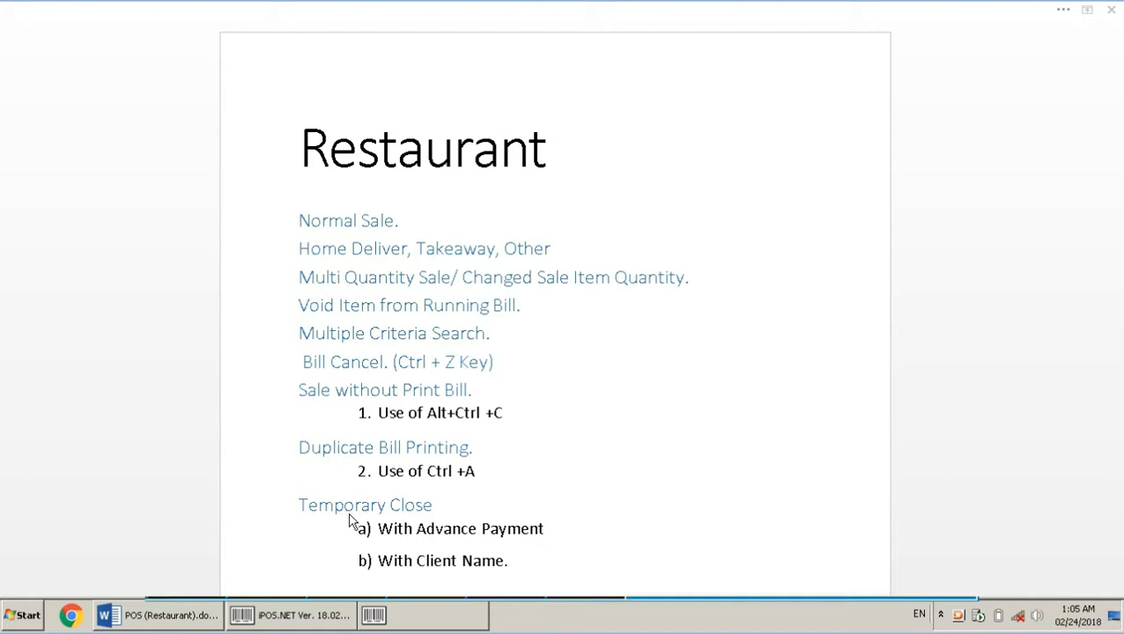
Start a new table bill with 16 covers and the third waiter assigned
left_click(407, 617)
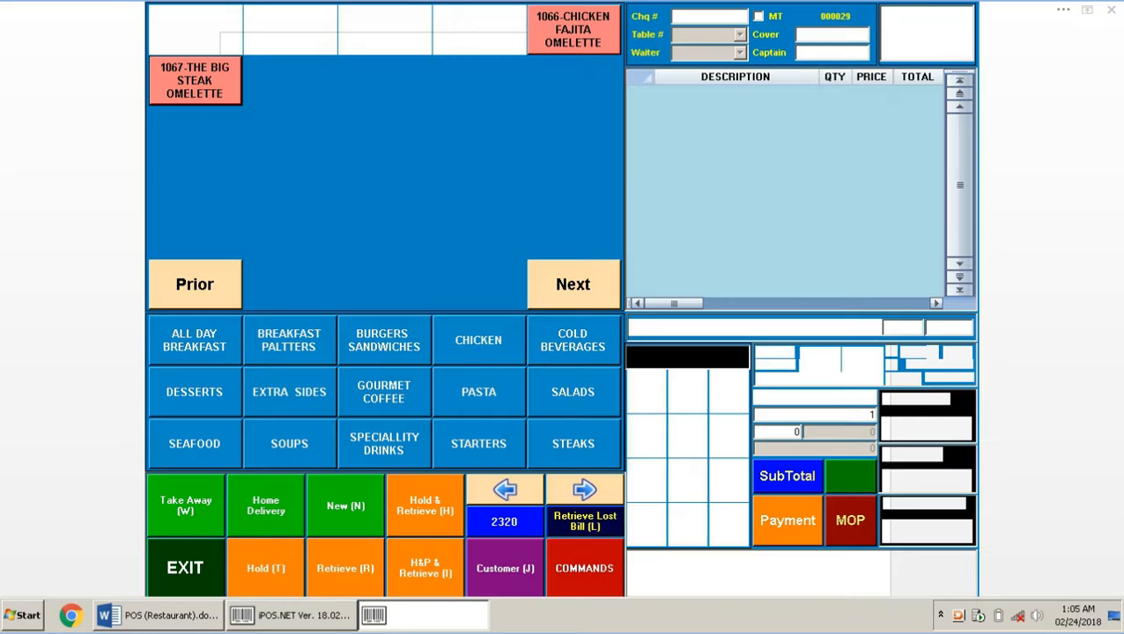
left_click(350, 508)
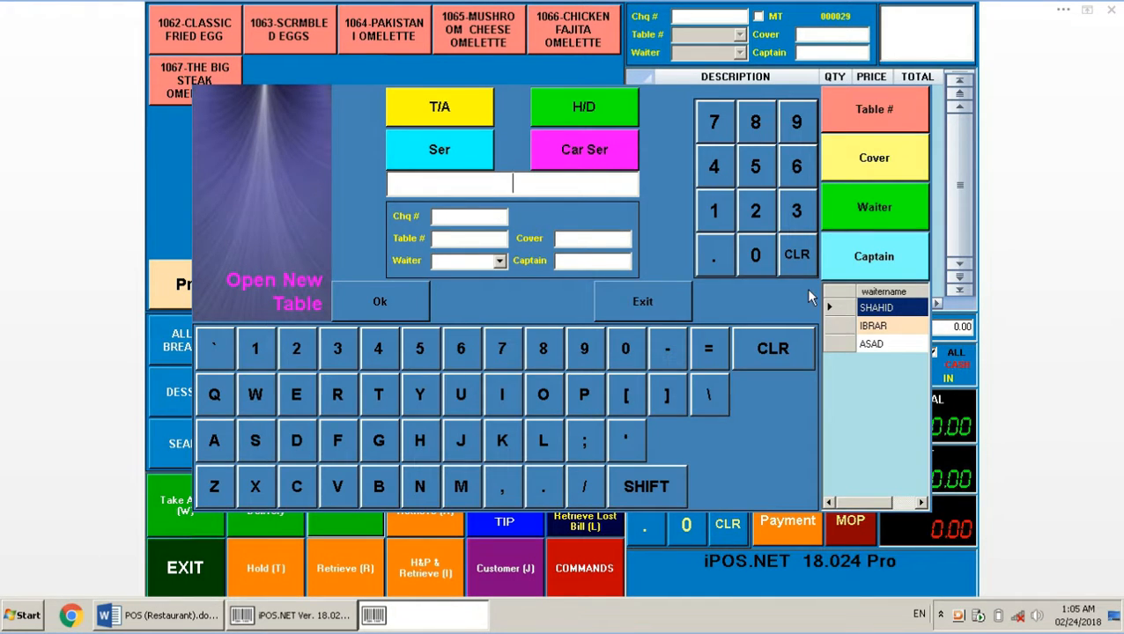
left_click(718, 212)
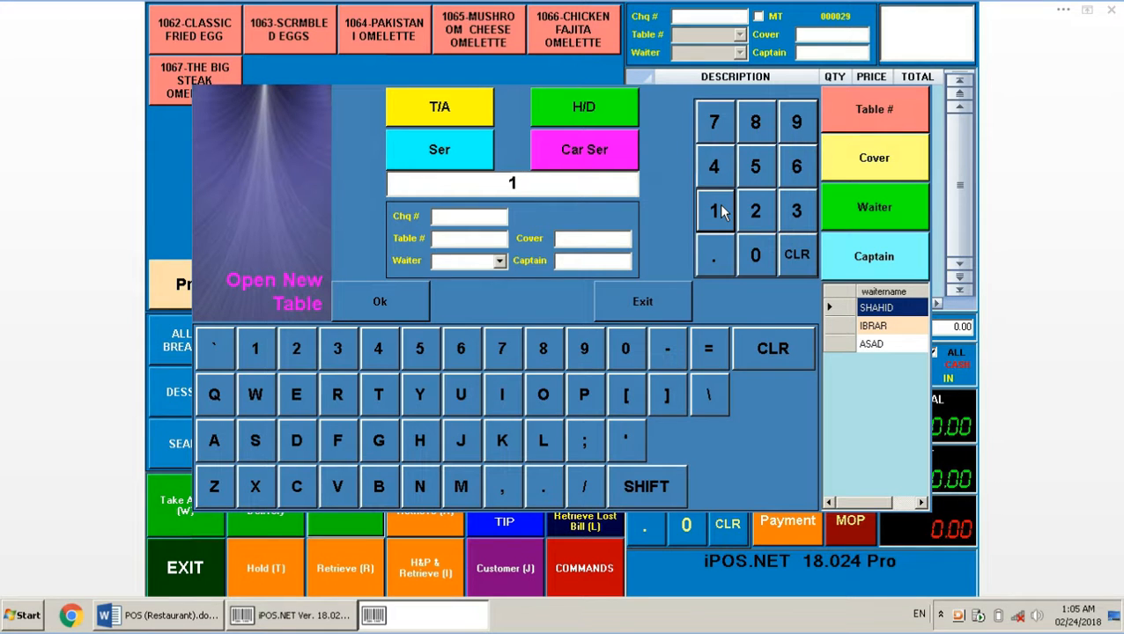
left_click(796, 167)
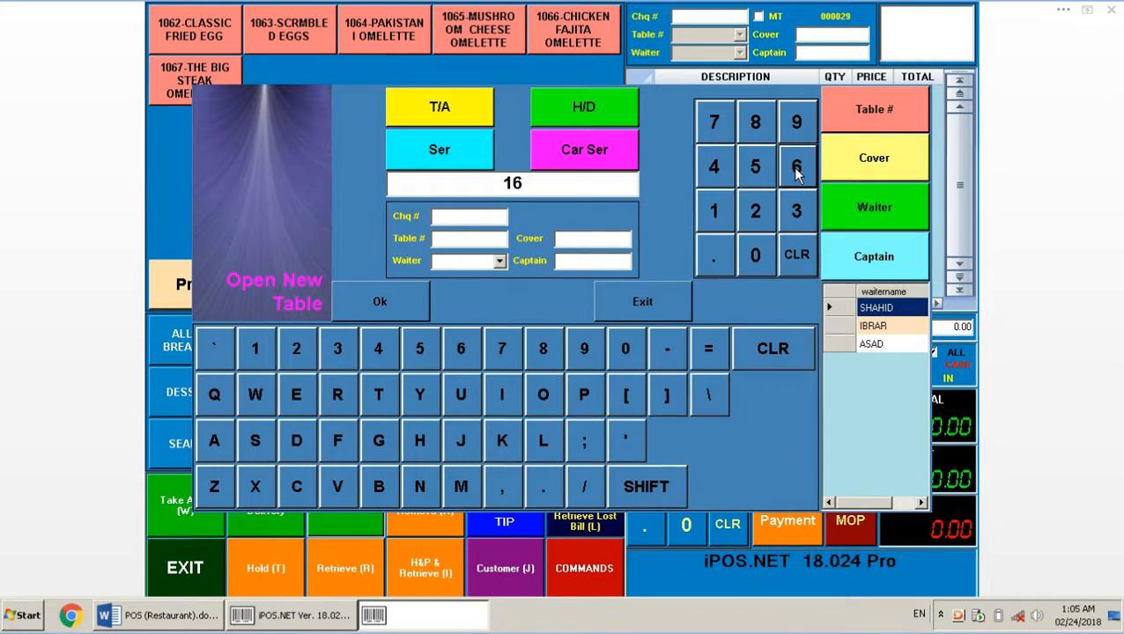
left_click(859, 168)
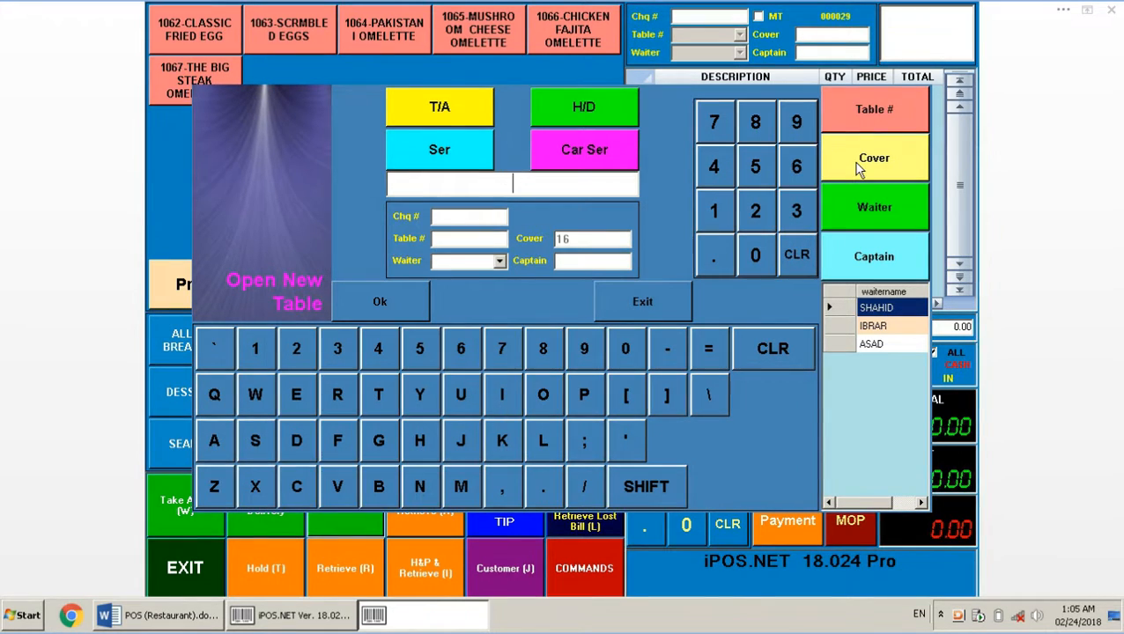
left_click(890, 328)
left_click(887, 345)
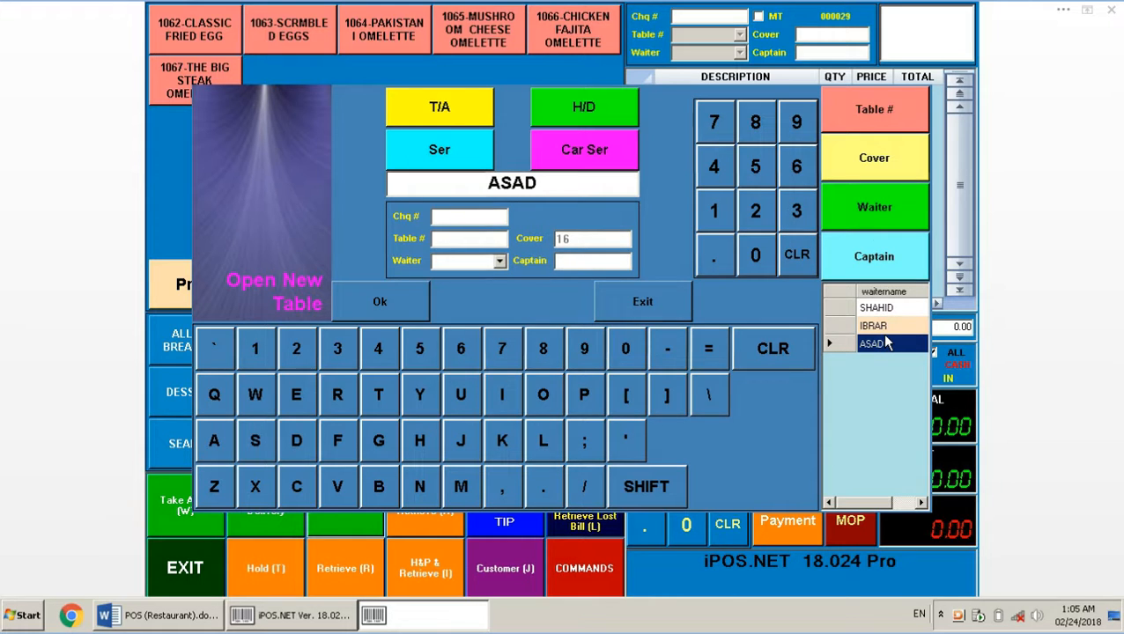
left_click(875, 220)
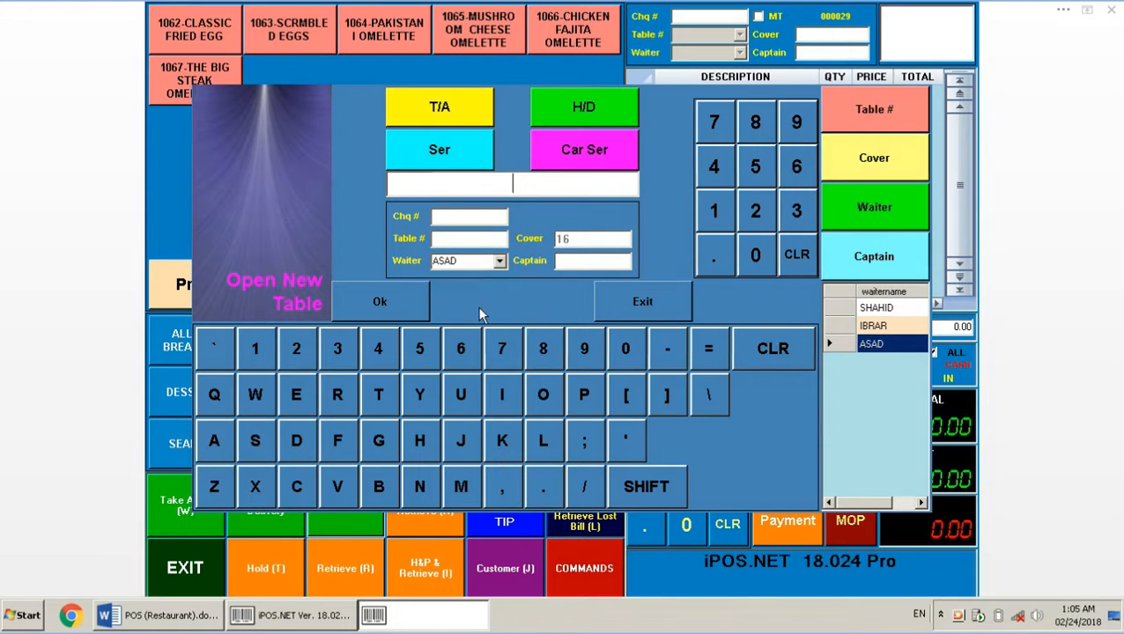
Enter table number 1, open bill 000029, and add The Big Steak Omelette
left_click(404, 306)
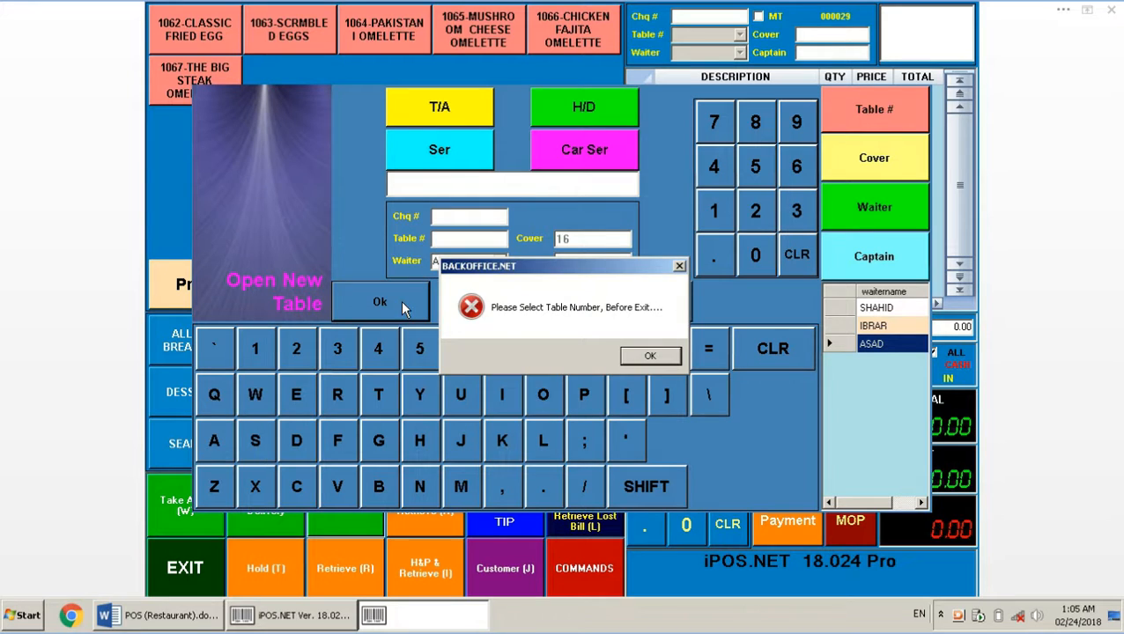
left_click(648, 356)
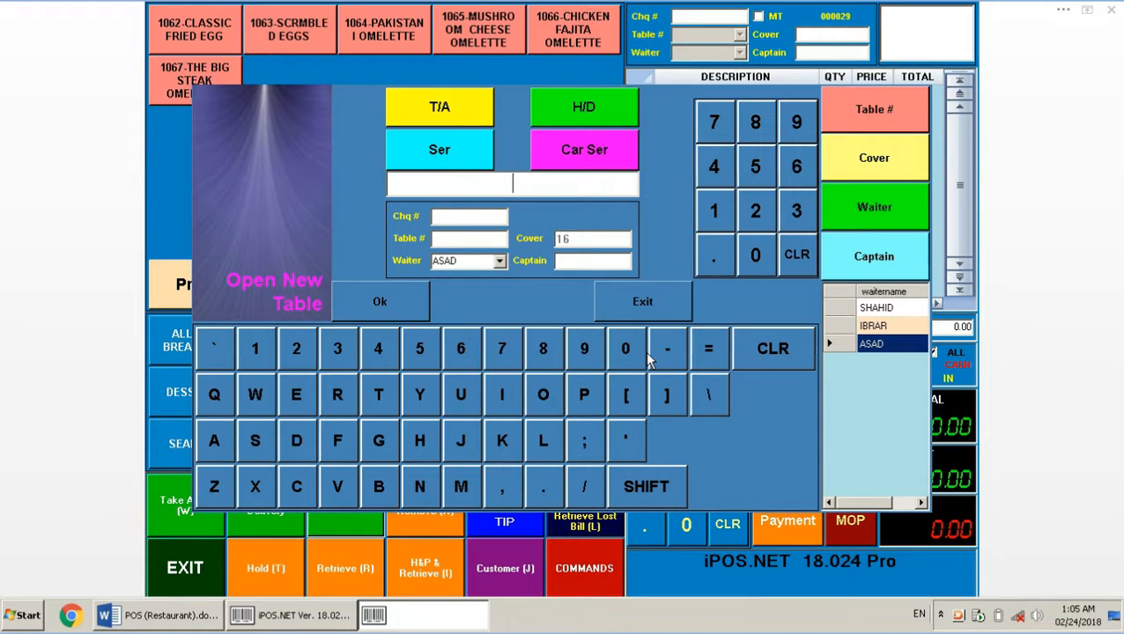
left_click(718, 208)
left_click(854, 111)
left_click(381, 302)
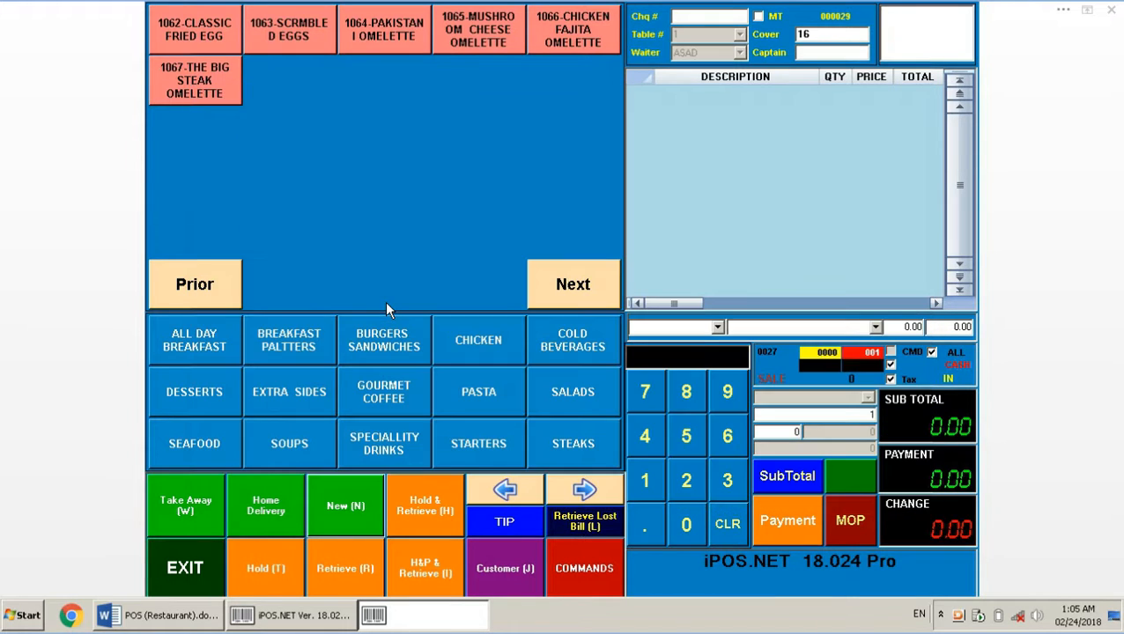
left_click(227, 99)
Add Pakistani Omelette, Baked Ravioli, Tortellini al Fredo, Parmesan Chicken Pasta and two chicken salads, then hold
left_click(378, 46)
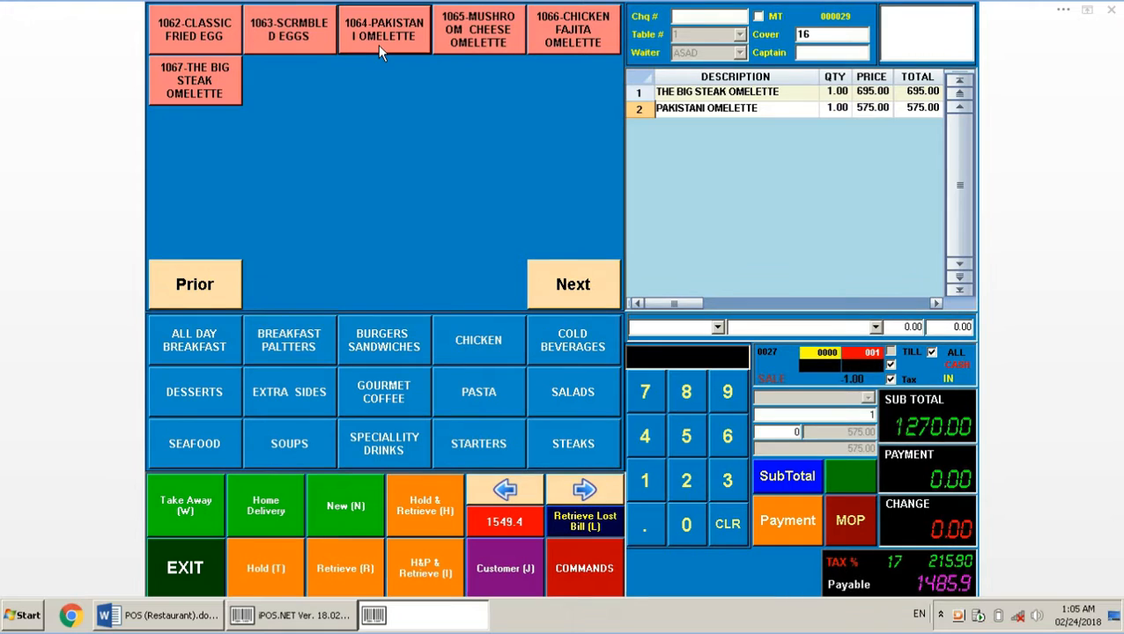
left_click(456, 369)
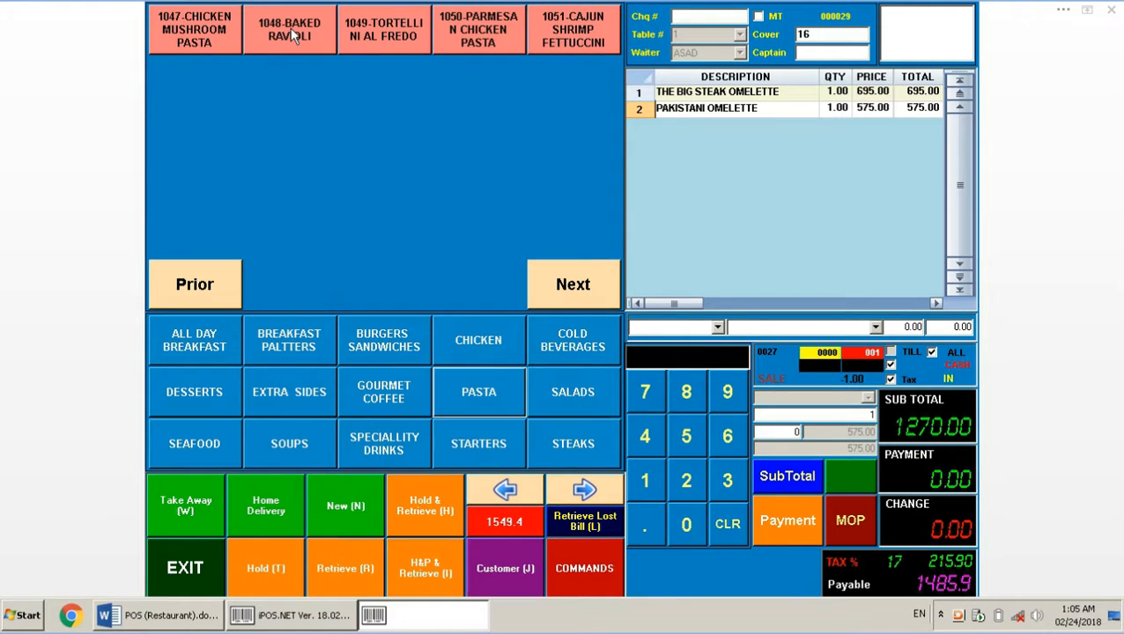
left_click(293, 36)
left_click(384, 30)
left_click(478, 30)
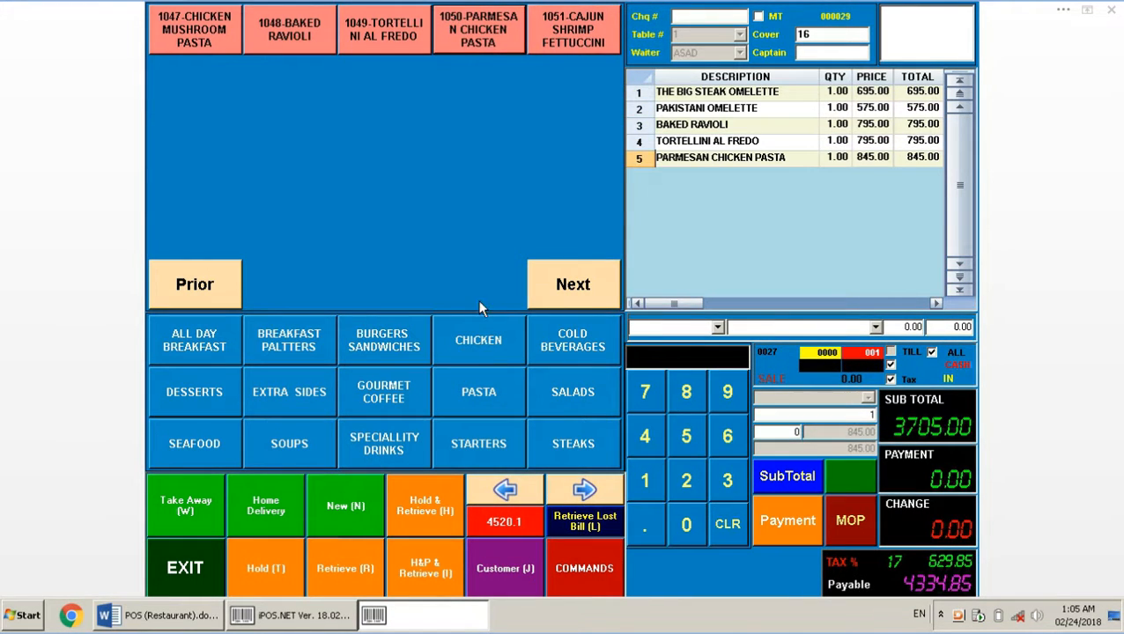
left_click(568, 412)
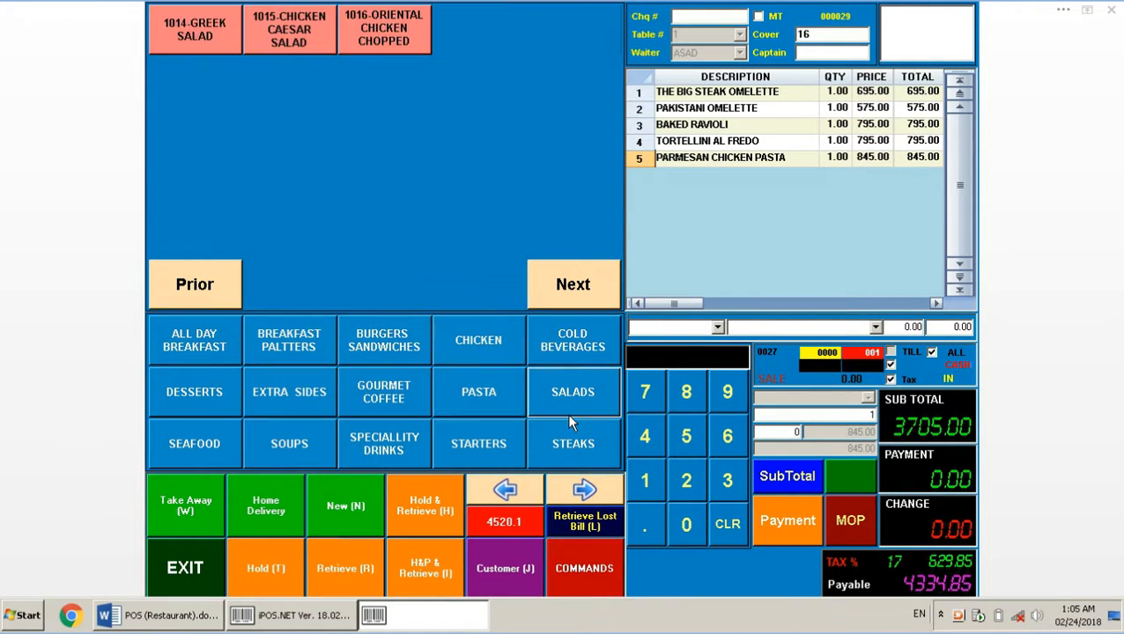
left_click(375, 48)
left_click(296, 35)
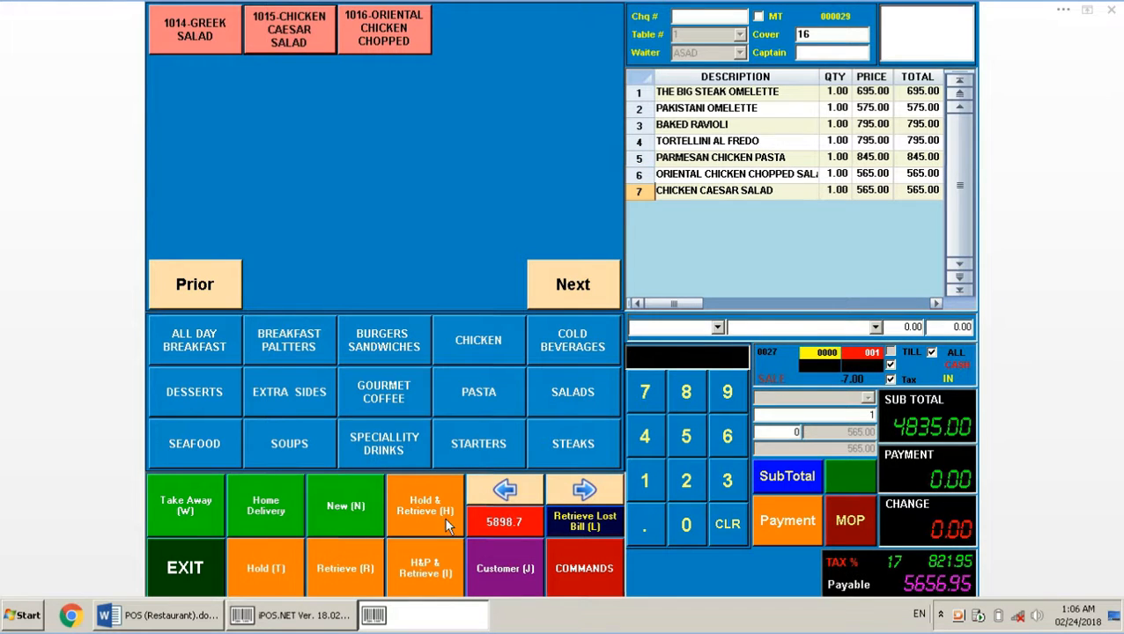
left_click(275, 558)
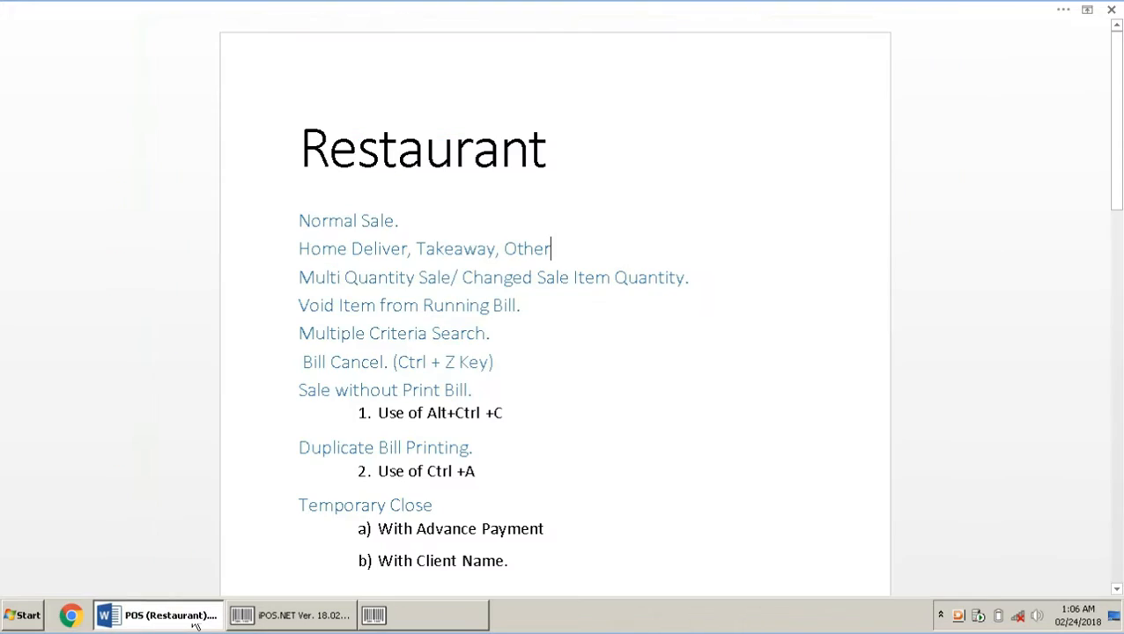
Glance at the Restaurant notes, then return to the iPOS point-of-sale screen
left_click(194, 618)
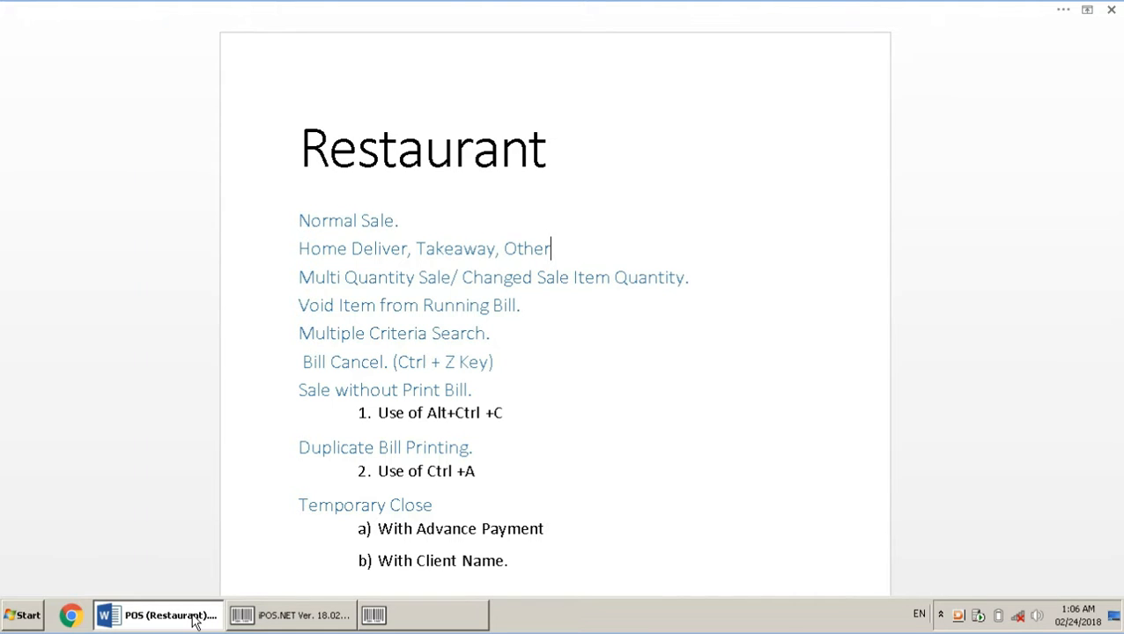
left_click(427, 624)
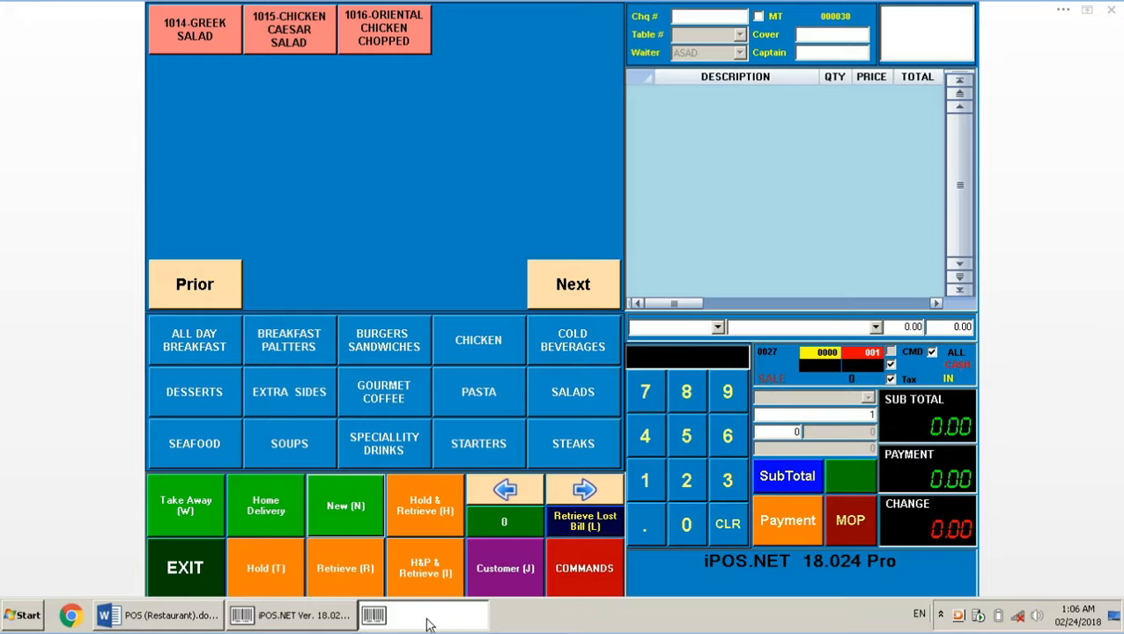
Start a take-away bill with Greek, Chicken Caesar and Oriental Chicken Chopped salads
left_click(205, 509)
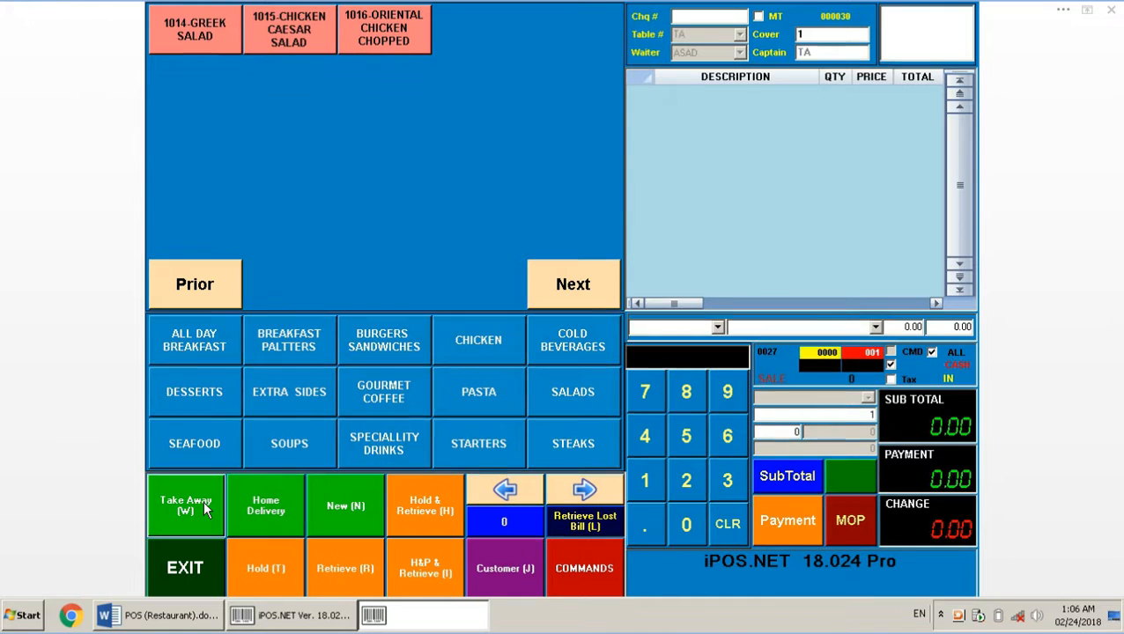
left_click(192, 27)
left_click(280, 30)
left_click(384, 29)
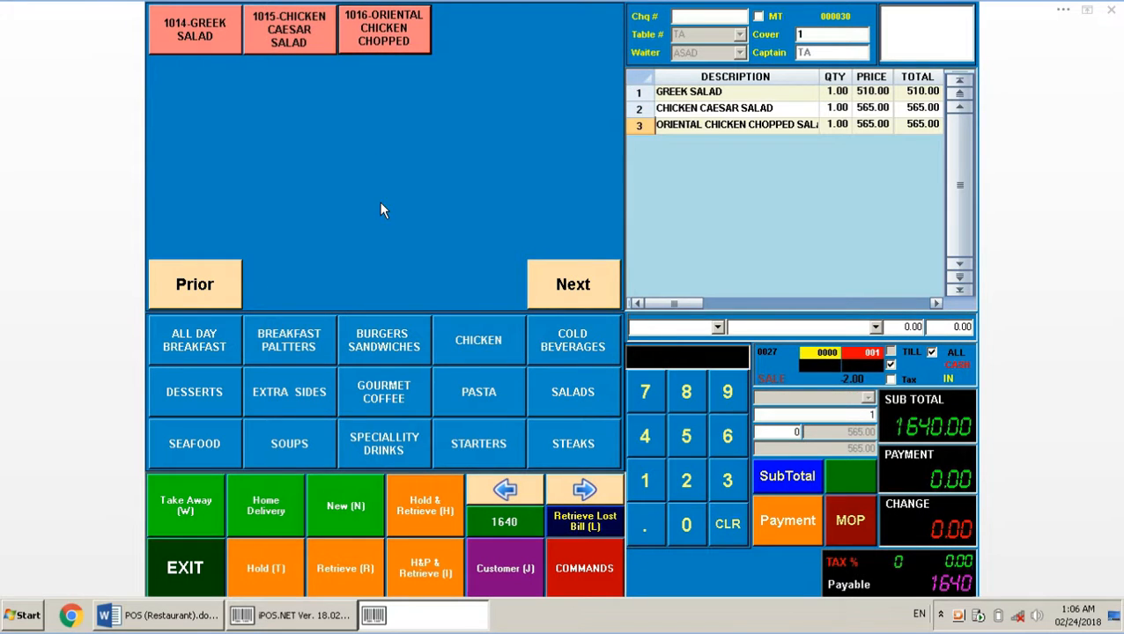
Add a Cappuccino and a Caffe Latte, then hold the 2245 take-away bill
left_click(376, 338)
left_click(394, 385)
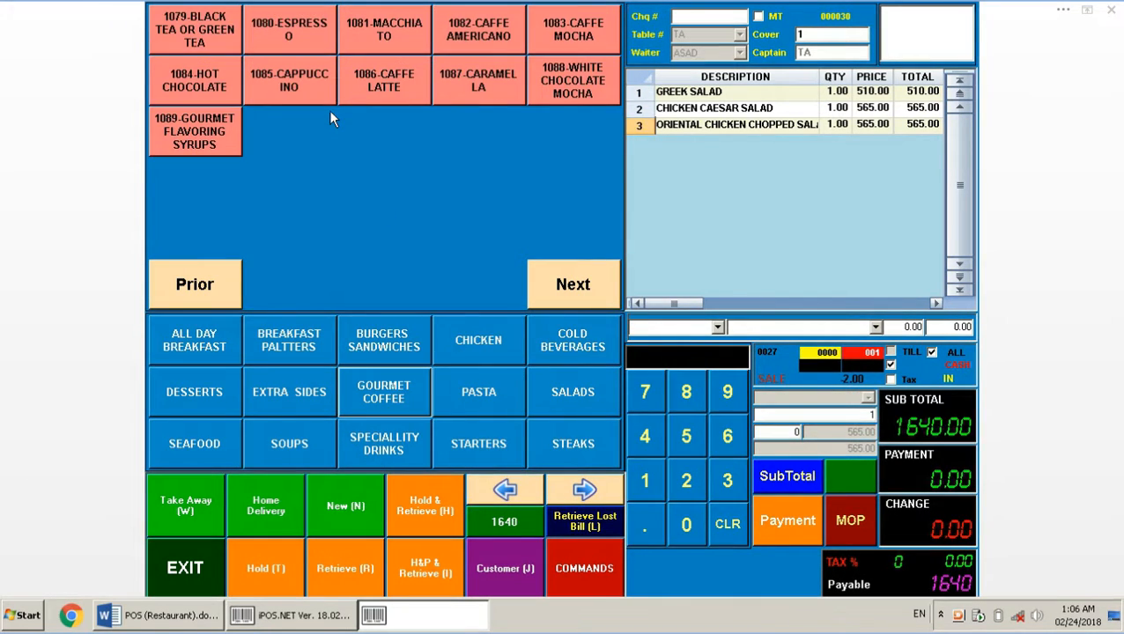
left_click(304, 83)
left_click(384, 80)
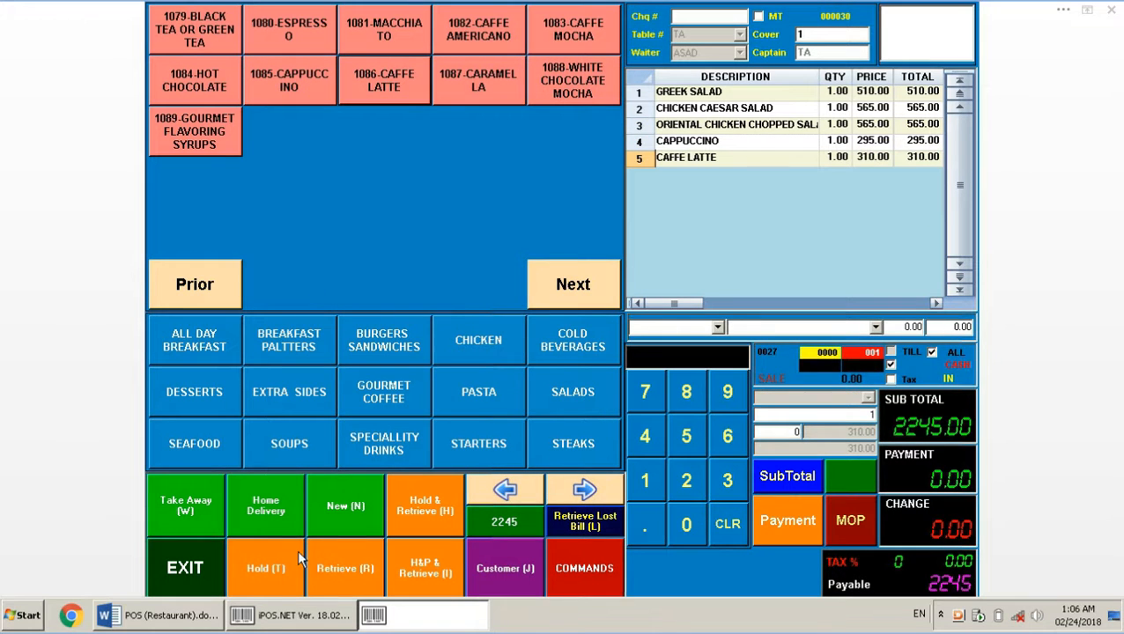
left_click(268, 567)
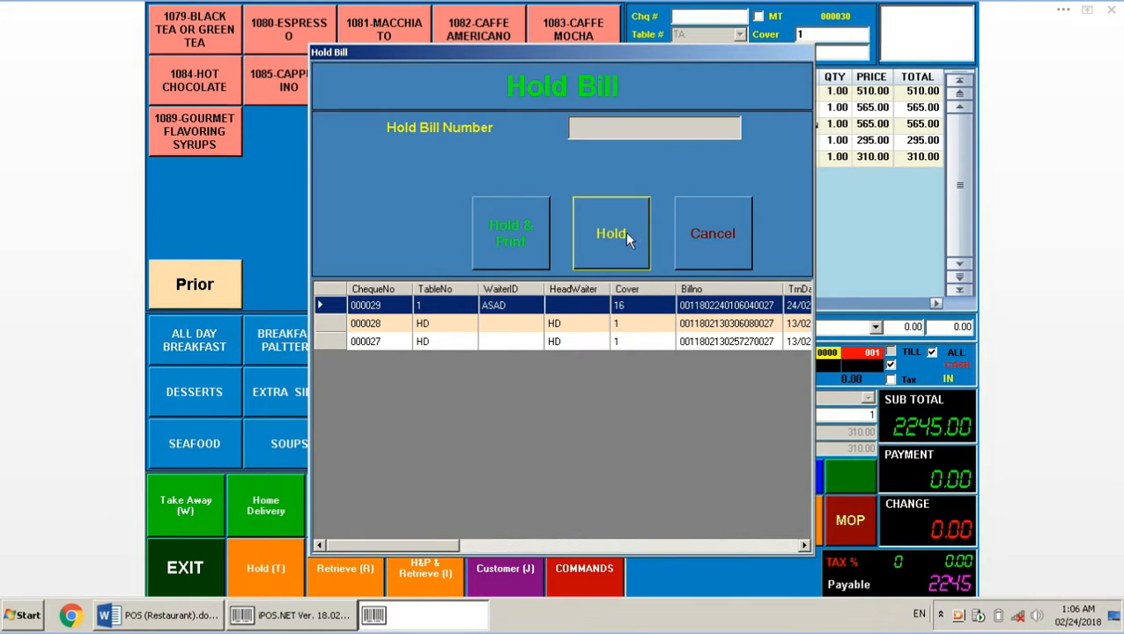
left_click(624, 235)
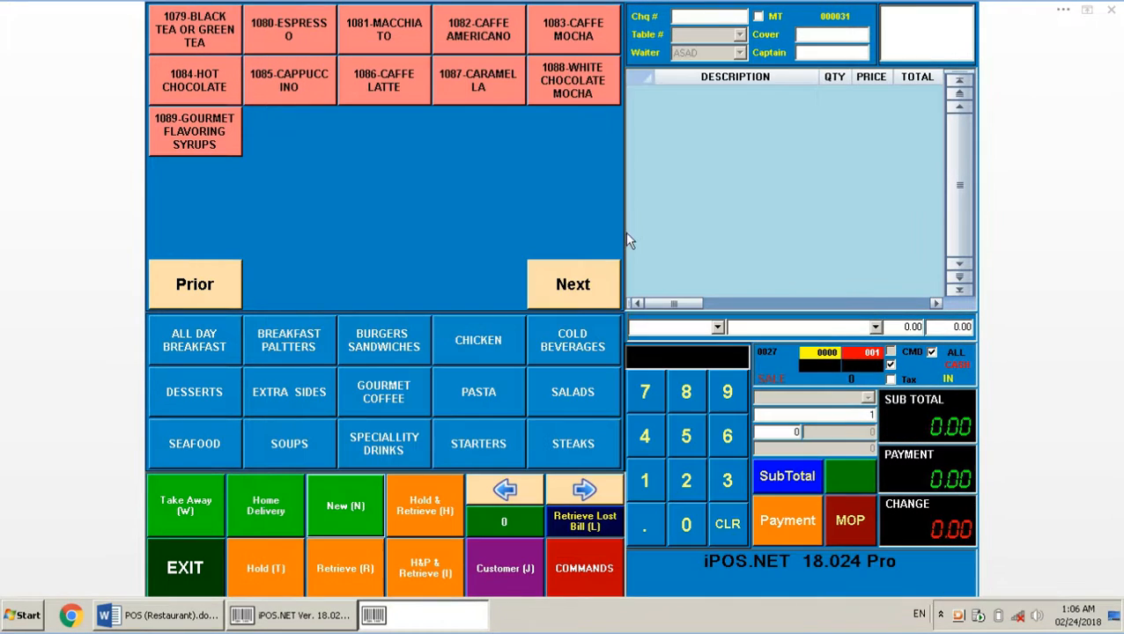
Start a home-delivery bill with Scrambled Eggs, Mushroom & Cheese Omelette and Chicken Fajita Omelette
left_click(250, 504)
left_click(265, 347)
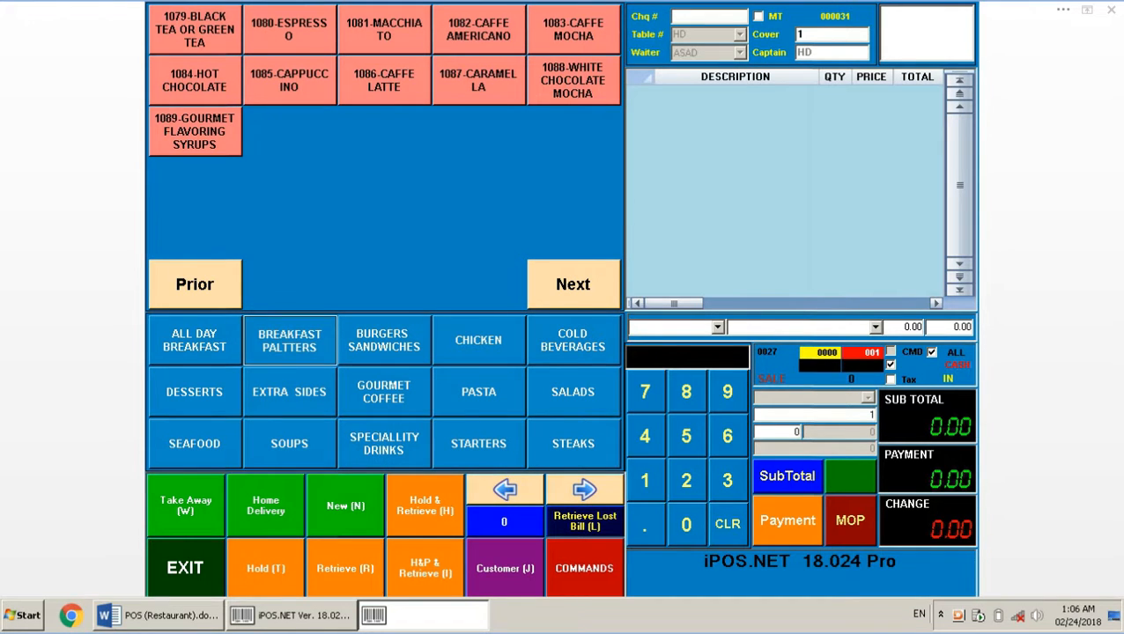
left_click(297, 54)
left_click(481, 28)
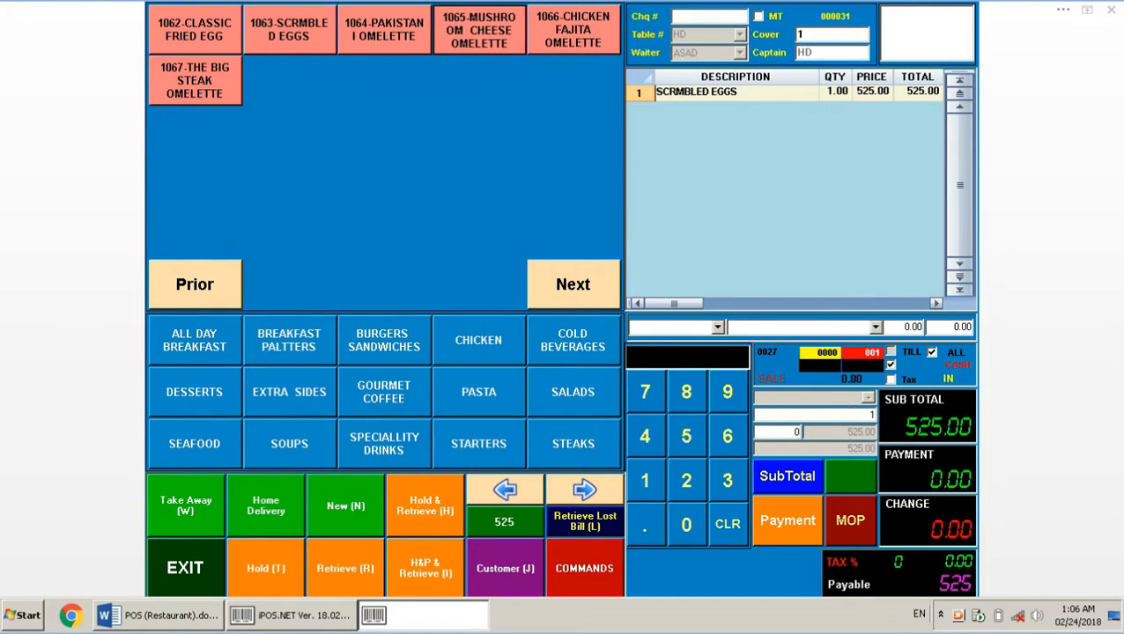
left_click(534, 31)
Hold the 1815 bill, then glance at the Word notes and return to iPOS
left_click(289, 558)
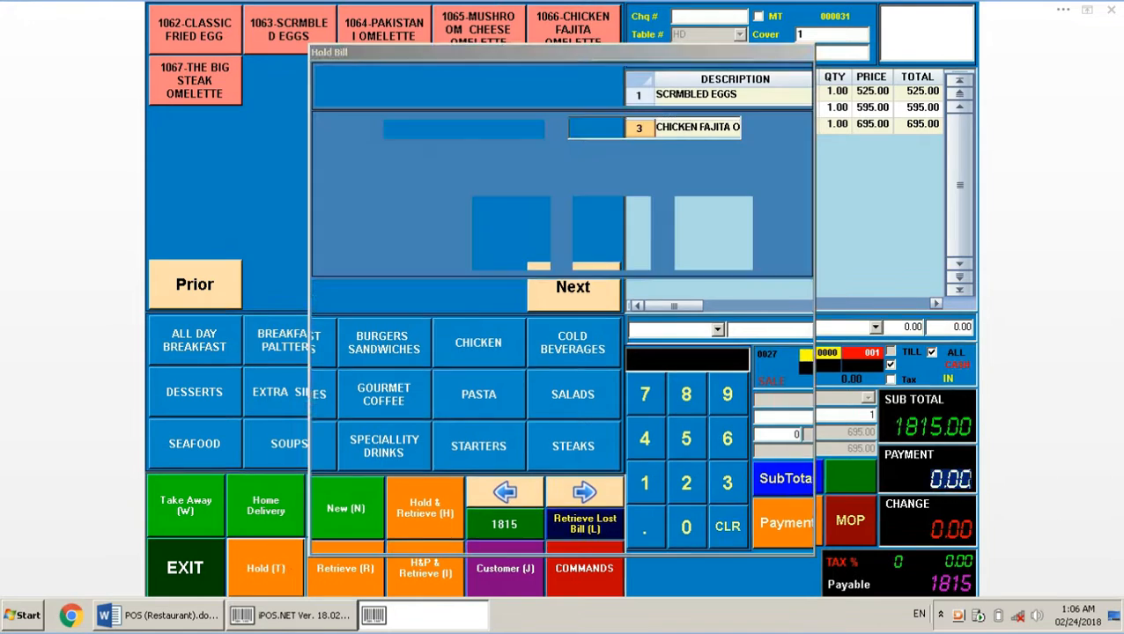
left_click(590, 251)
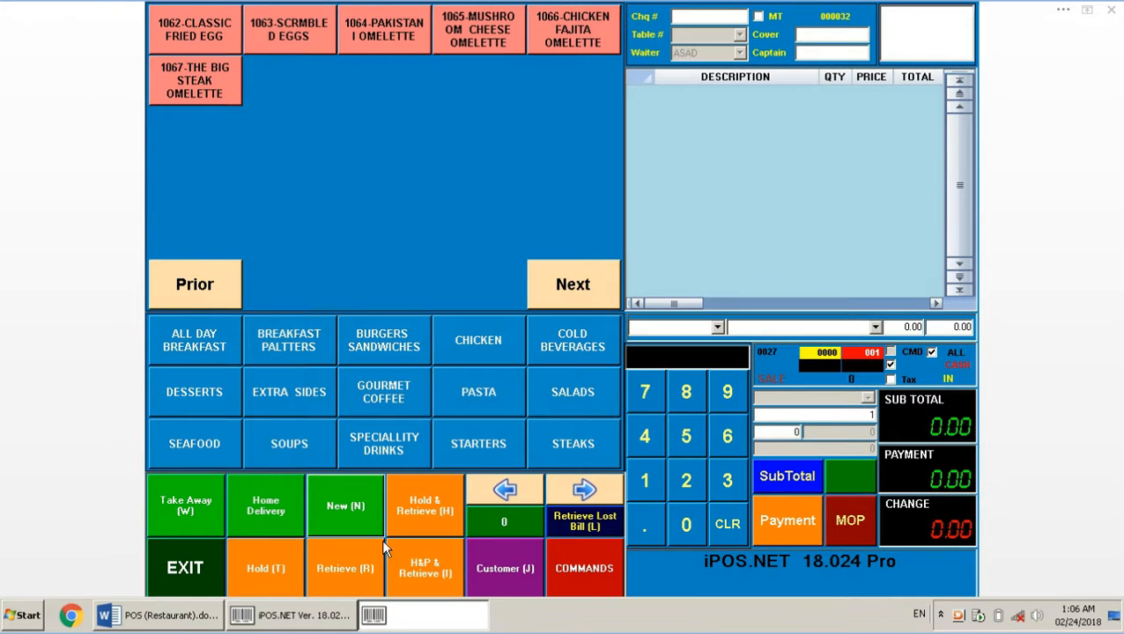
left_click(175, 627)
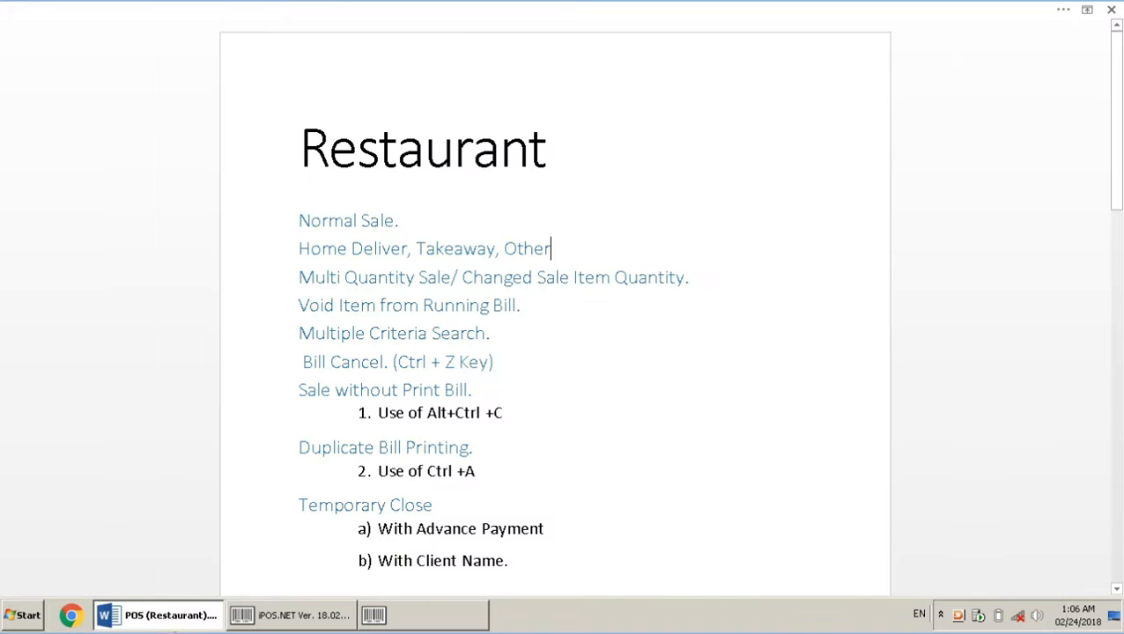
left_click(172, 622)
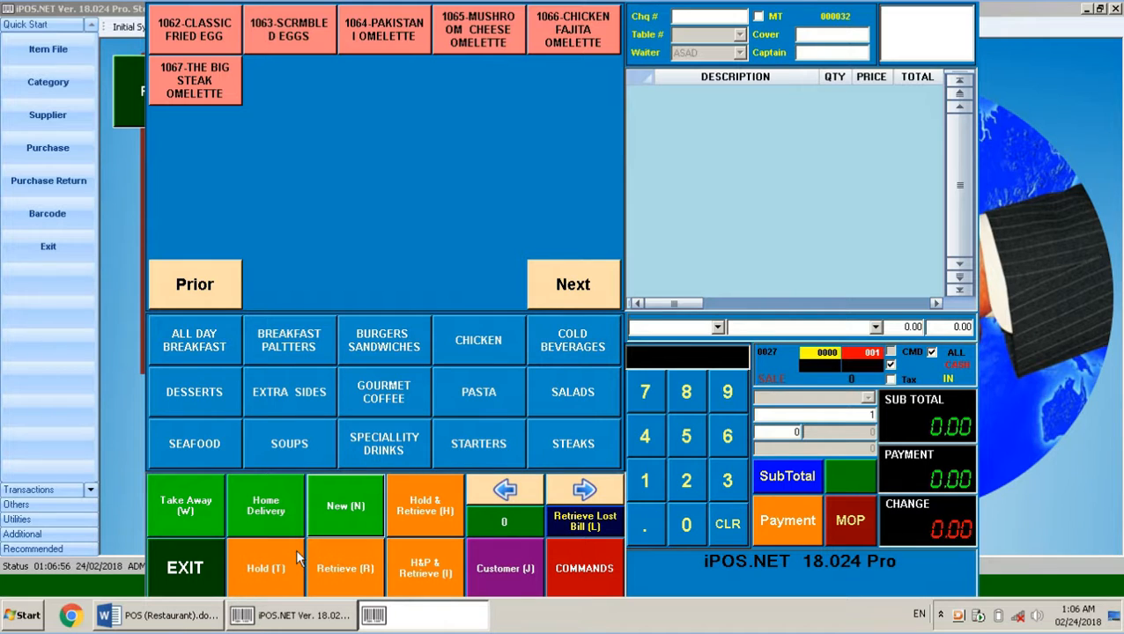
Open a new table bill set up as Car Service
left_click(357, 523)
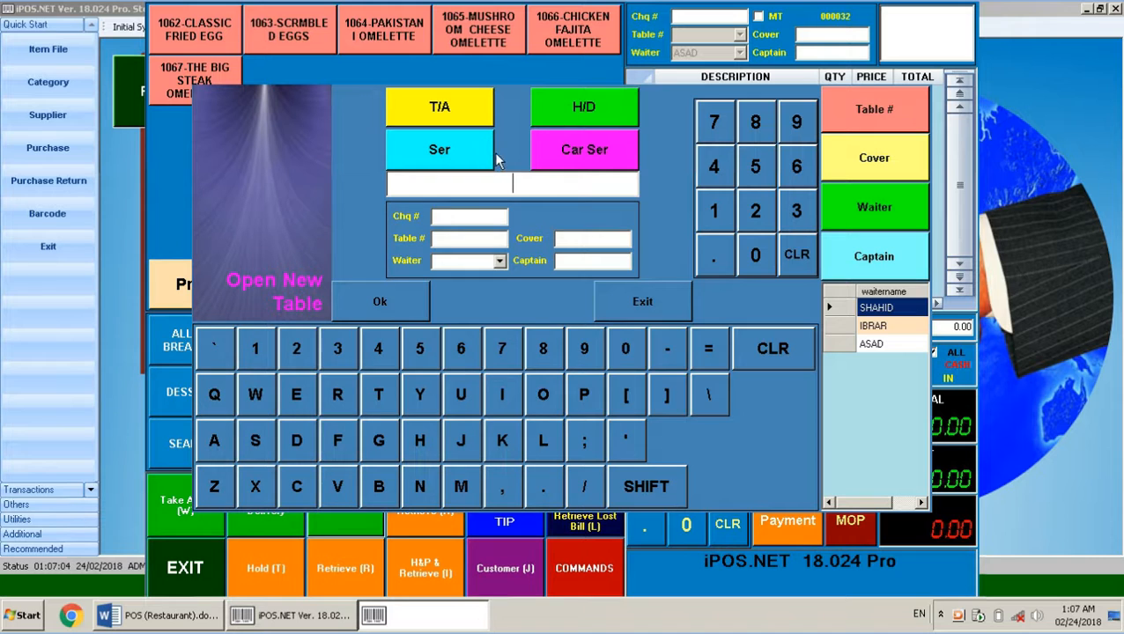
left_click(550, 152)
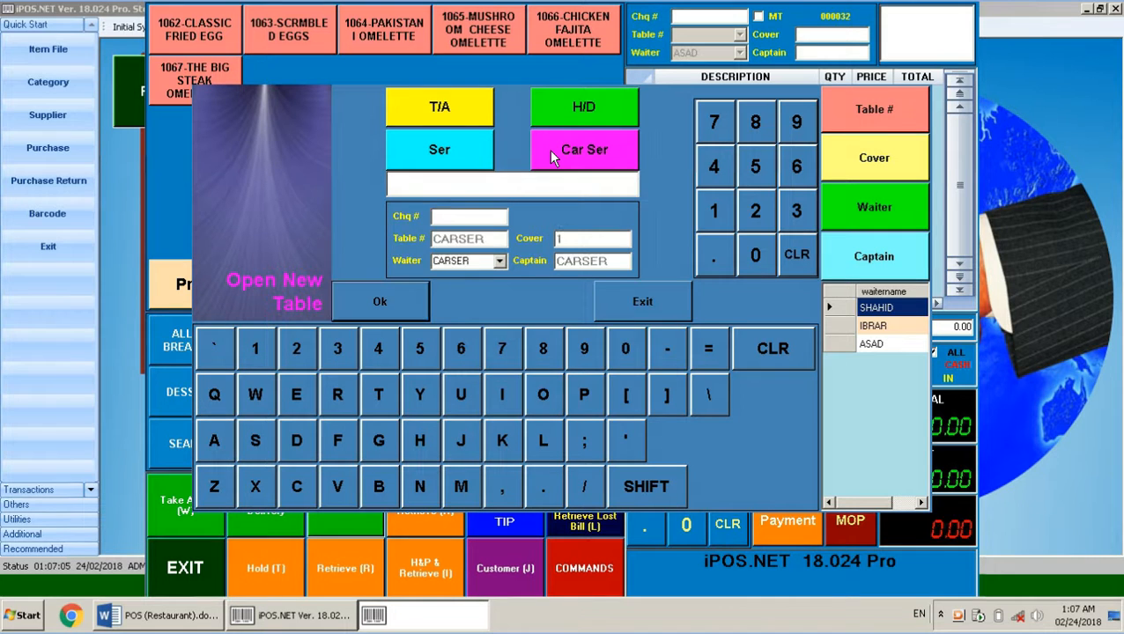
left_click(381, 298)
Add Scrambled Eggs, Pakistani, Mushroom & Cheese, Chicken Fajita, Classic Fried Egg and Big Steak Omelette
left_click(298, 45)
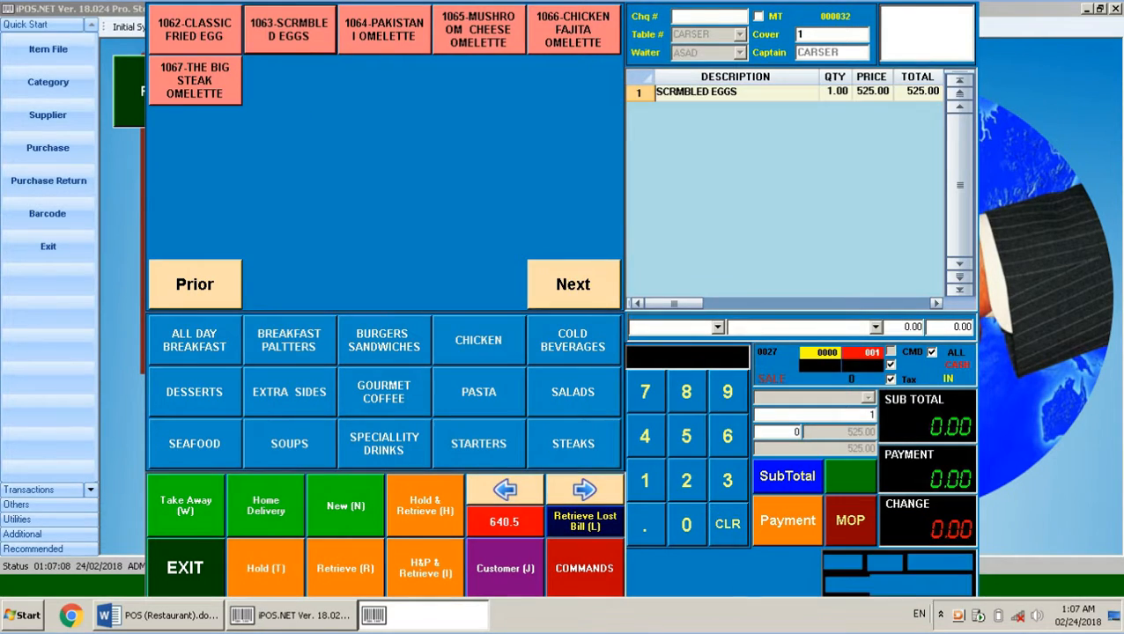
left_click(399, 22)
left_click(483, 30)
left_click(530, 30)
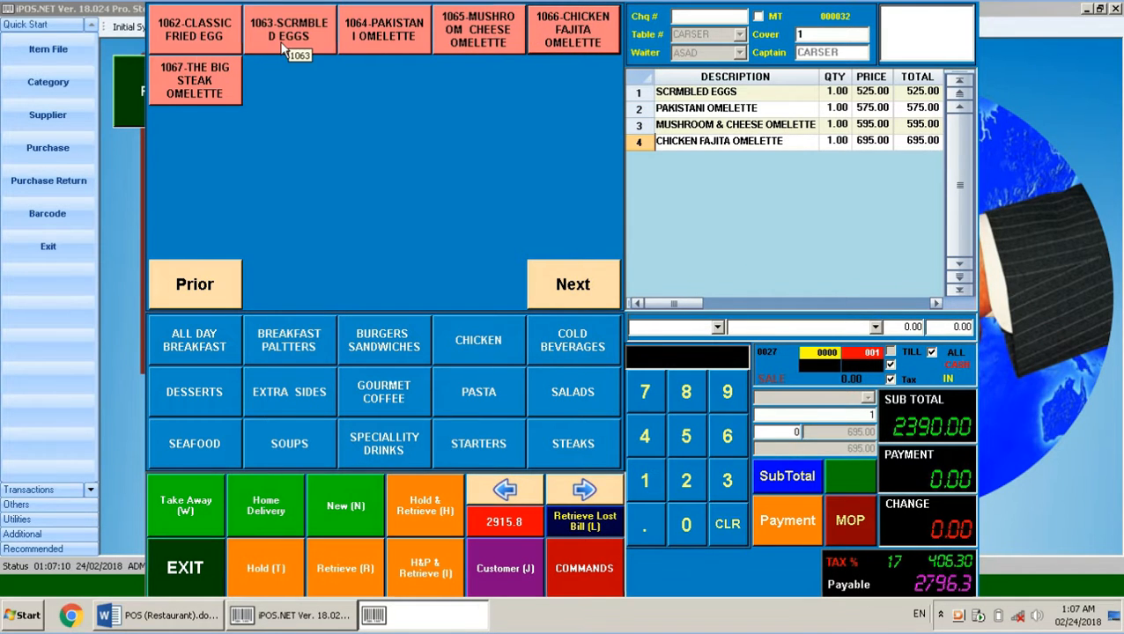
left_click(177, 32)
left_click(177, 65)
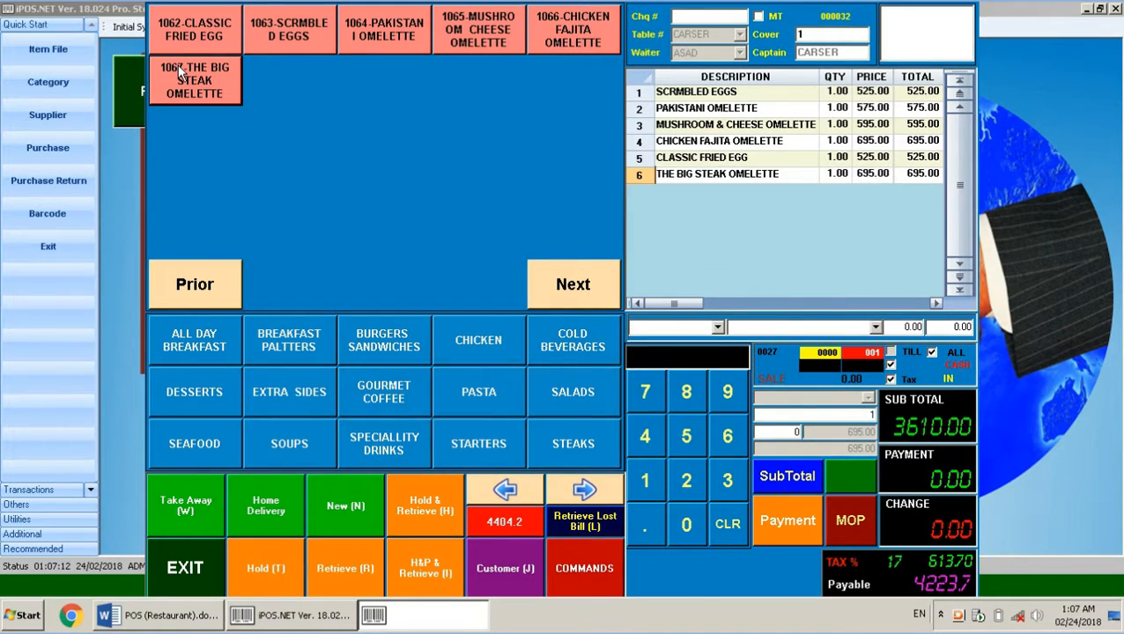
Hold the 3610 car-service bill and switch to the Word notes
left_click(264, 566)
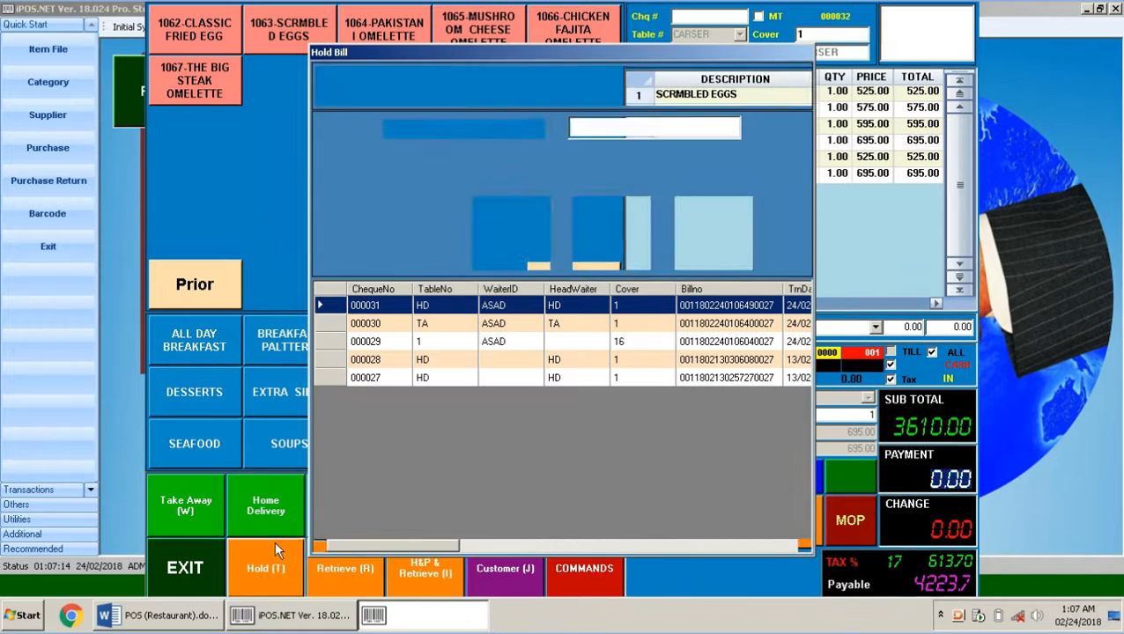
left_click(609, 253)
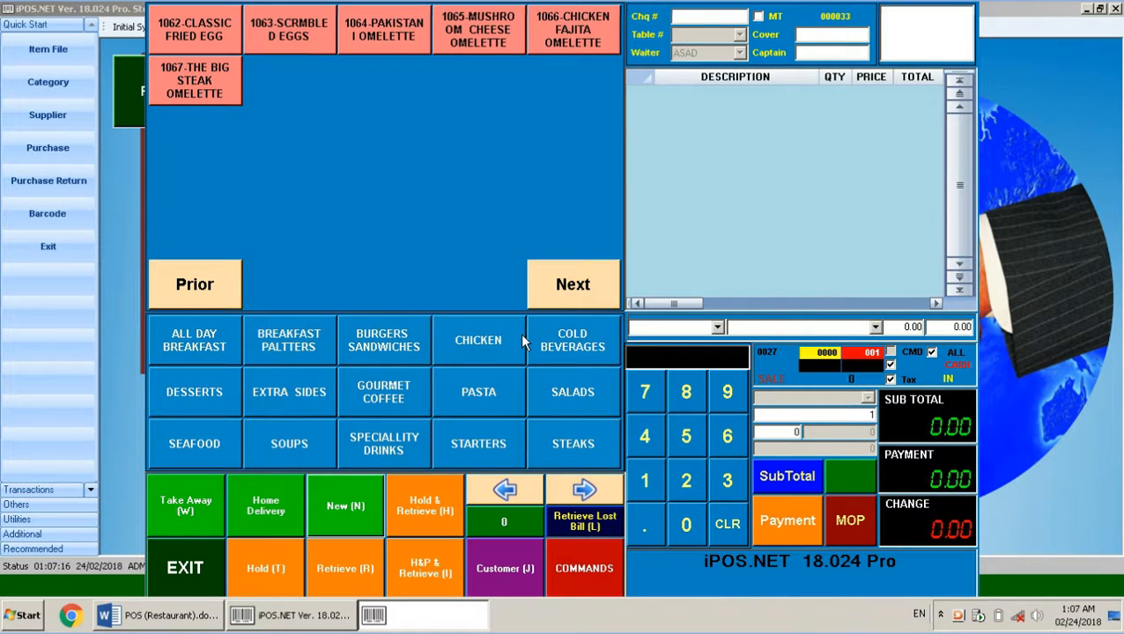
left_click(167, 615)
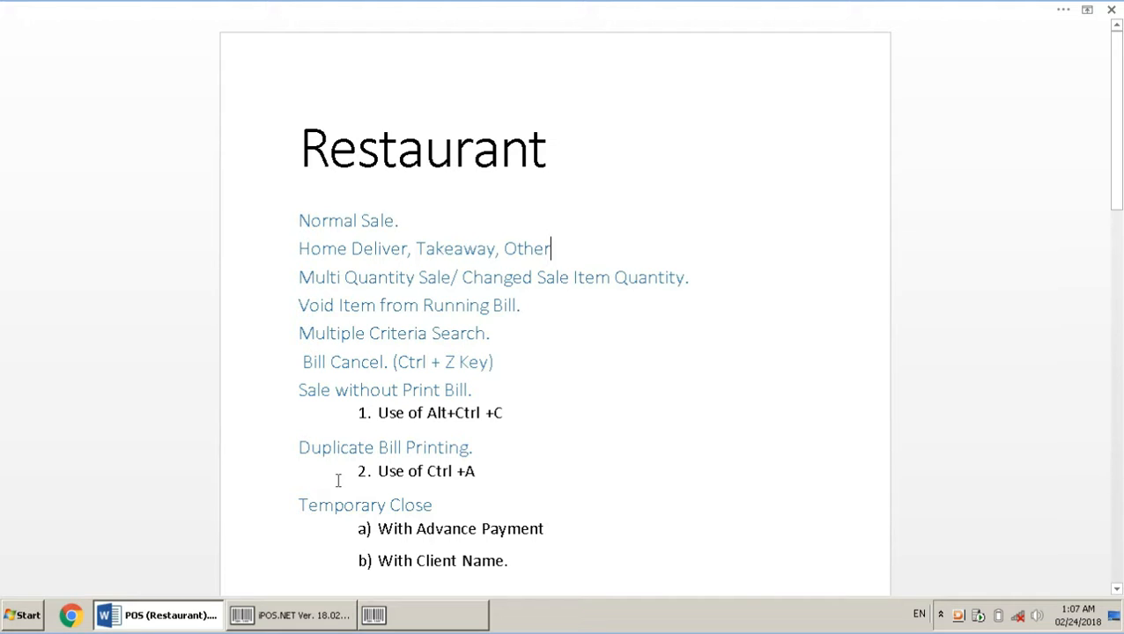
Back in iPOS, mark the new bill as home delivery, leaving table setup unchanged
left_click(419, 621)
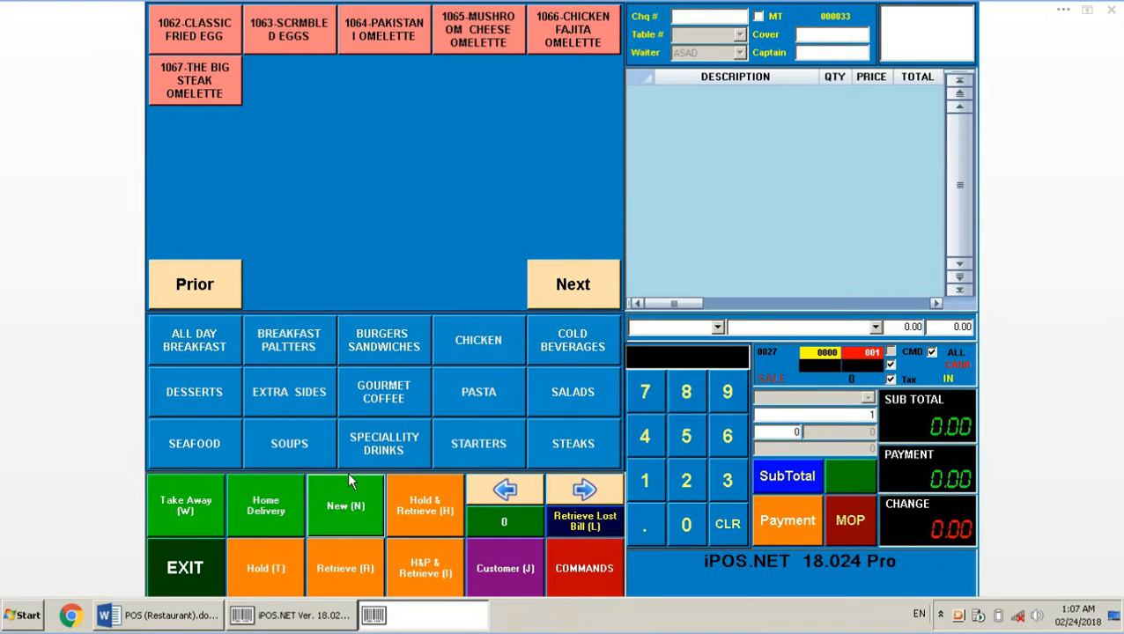
left_click(284, 506)
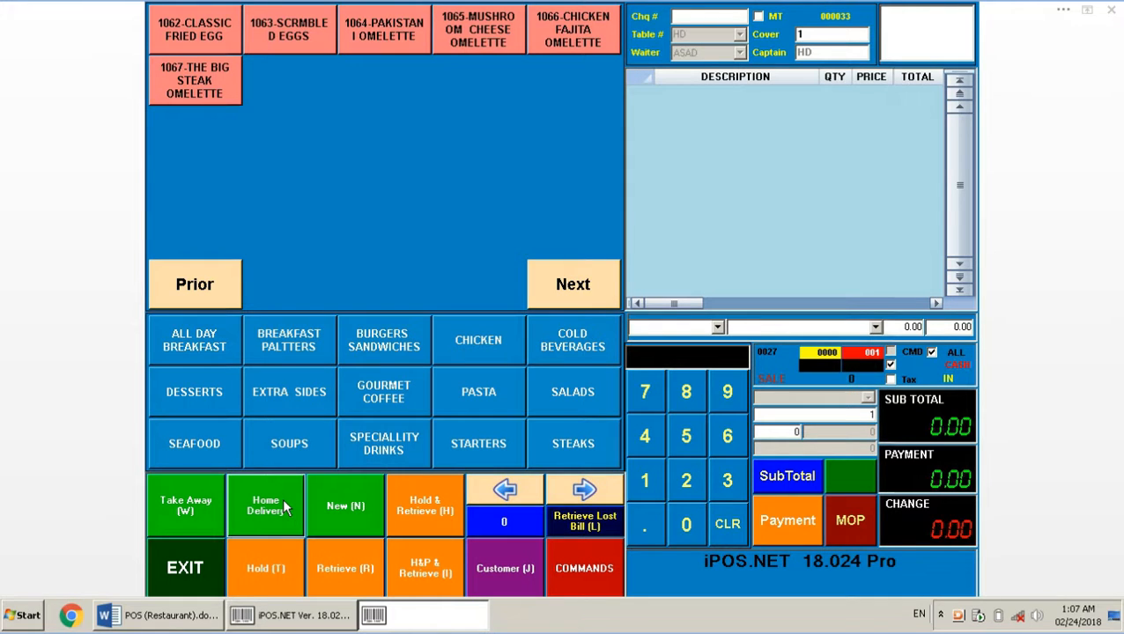
left_click(352, 503)
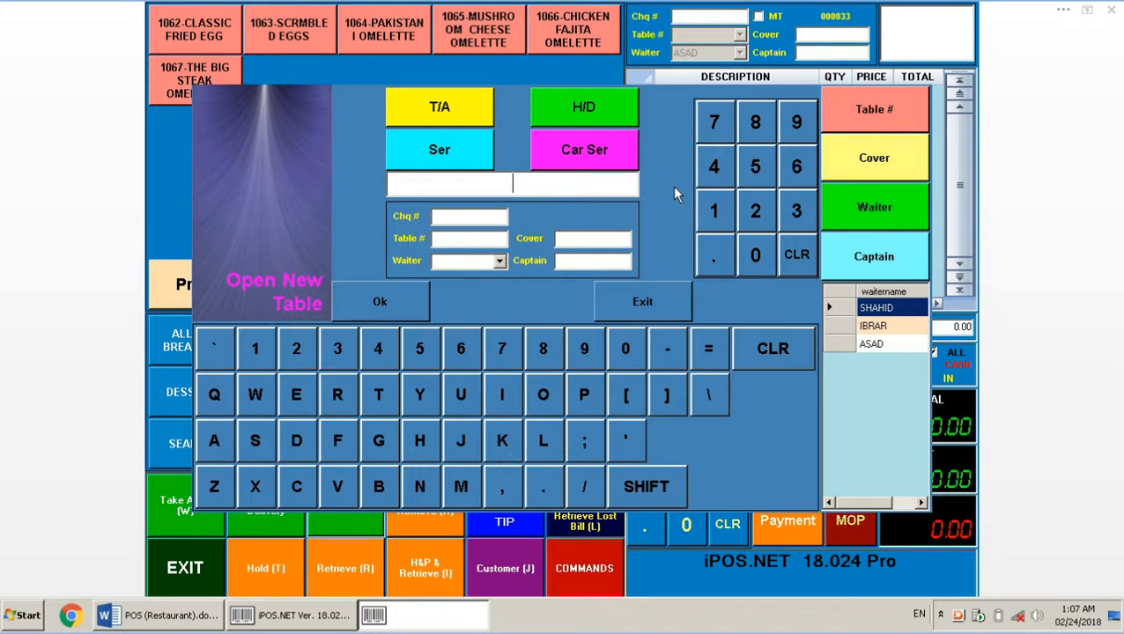
left_click(639, 296)
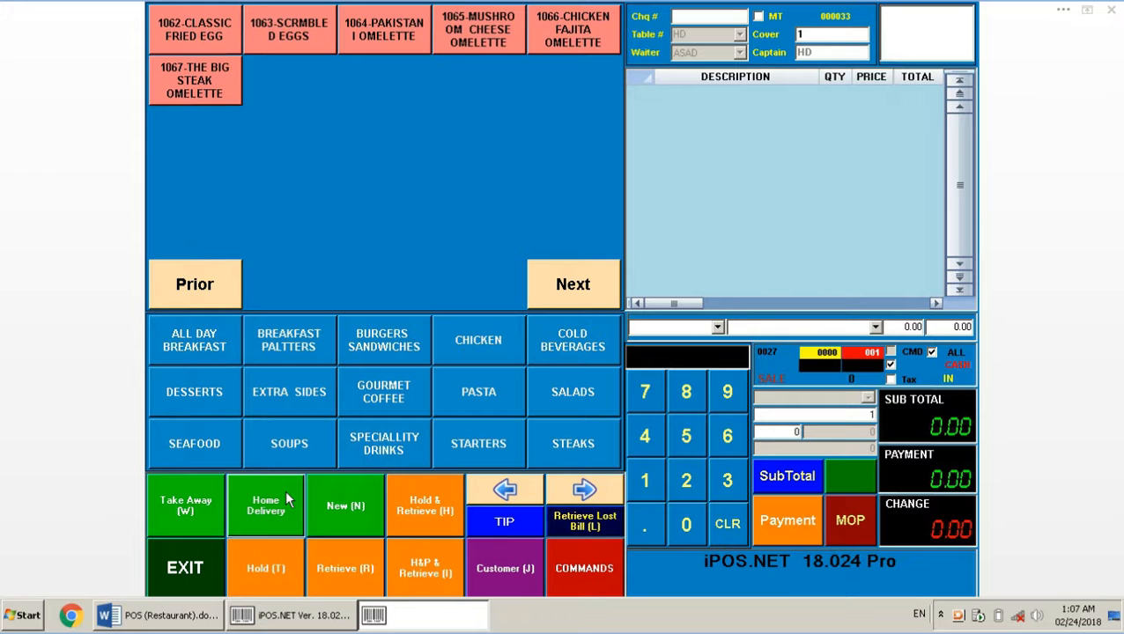
Add two Classic Fried Eggs and ten Monterey Chicken to the bill
left_click(204, 33)
left_click(205, 33)
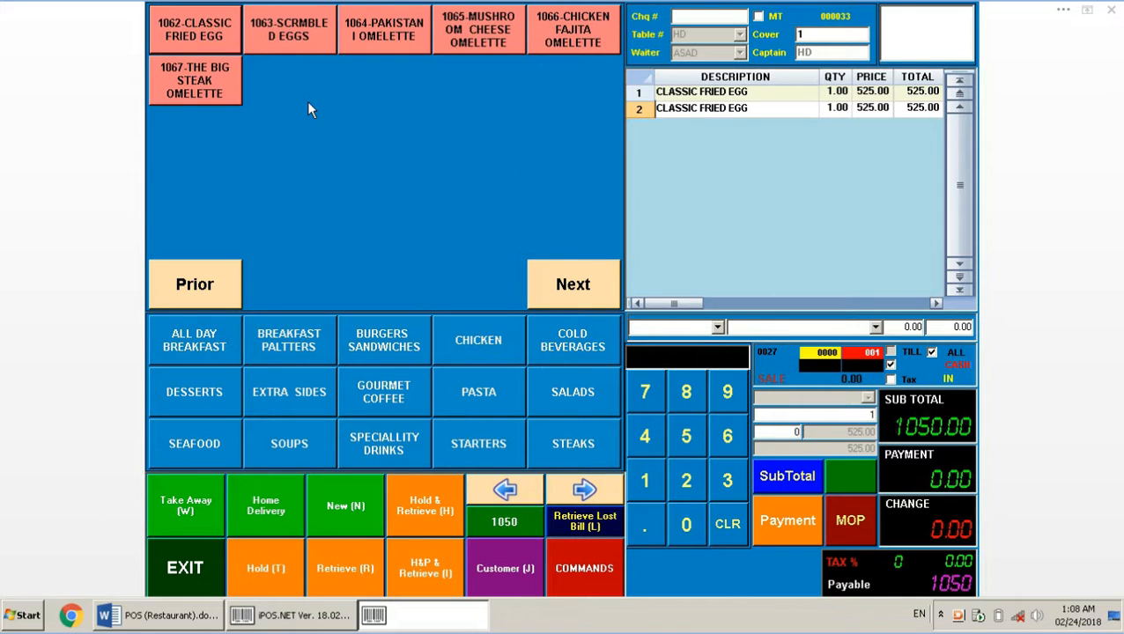
left_click(644, 475)
left_click(693, 534)
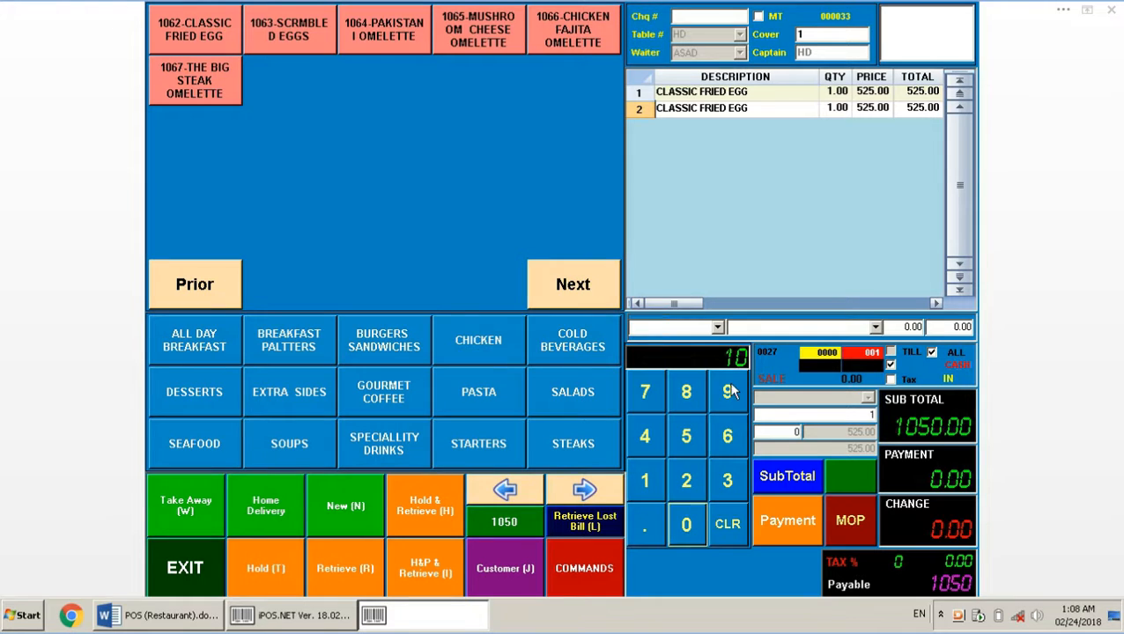
left_click(482, 362)
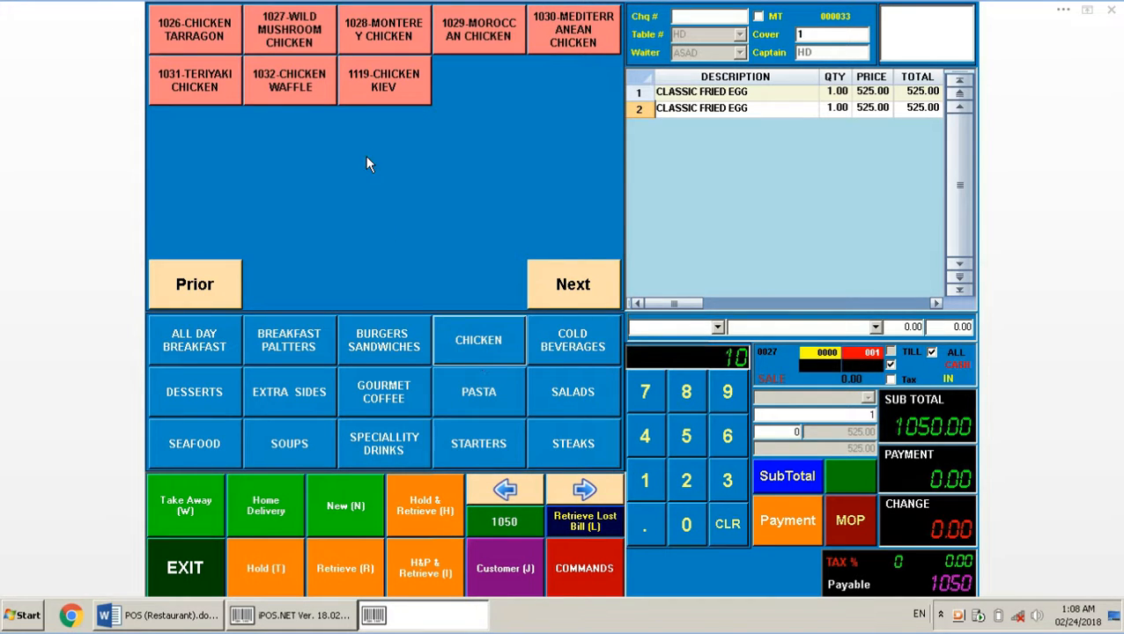
left_click(381, 34)
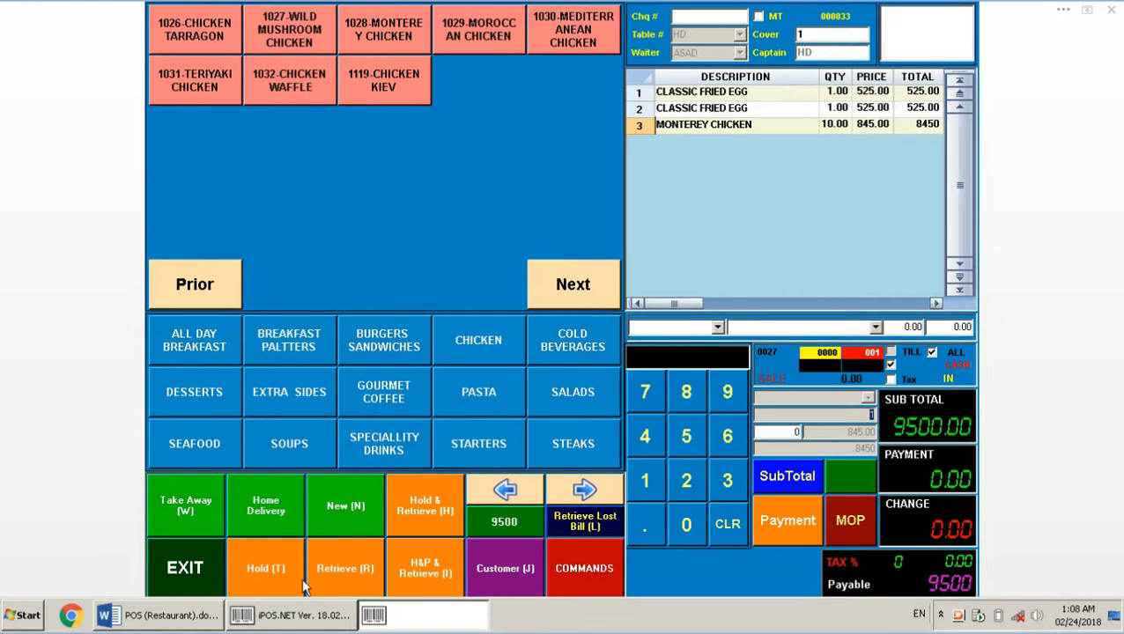
Hold the 9500 home-delivery bill and switch to the Word notes
left_click(270, 568)
left_click(622, 235)
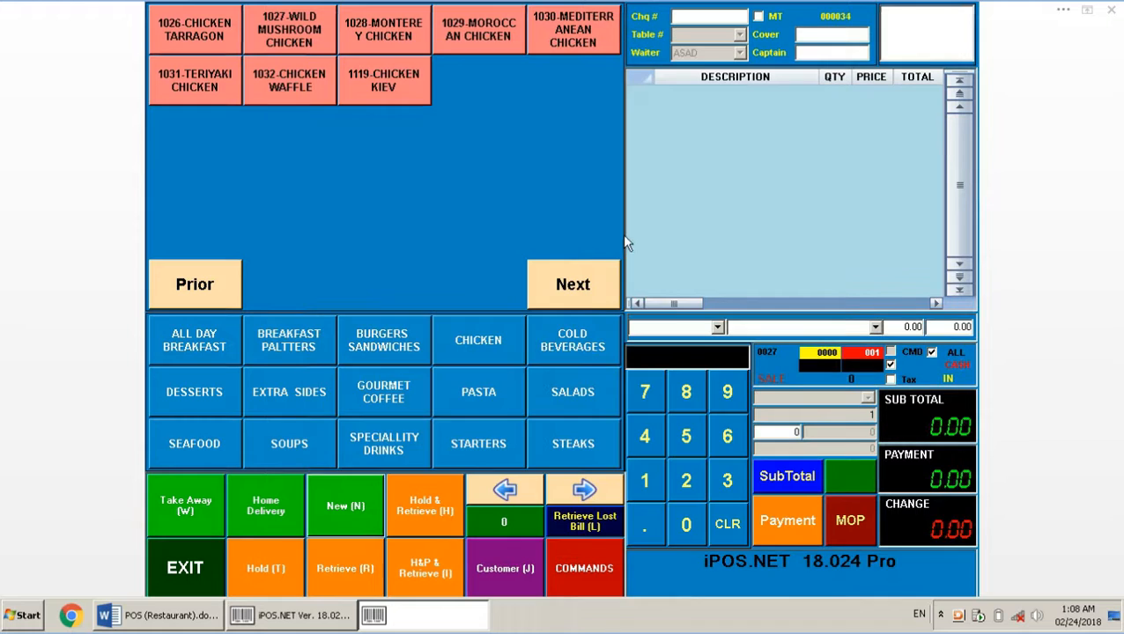
left_click(156, 620)
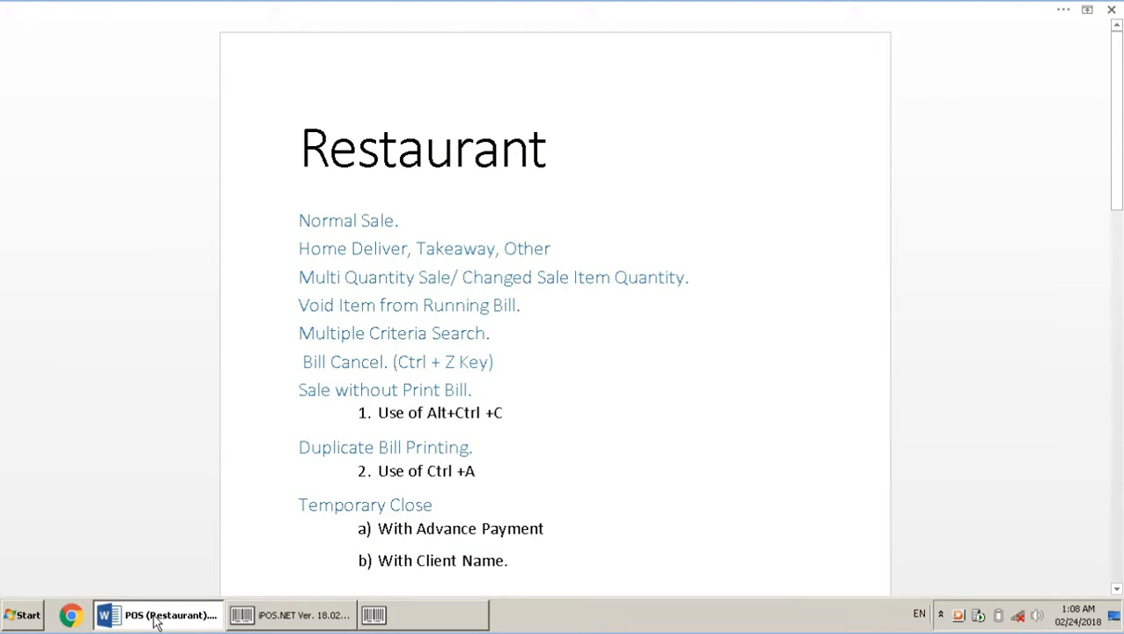
Start a home-delivery bill with Wild Mushroom Chicken, Chicken Kiev, Monterey Chicken, Macchiato and Caffe Latte
left_click(373, 615)
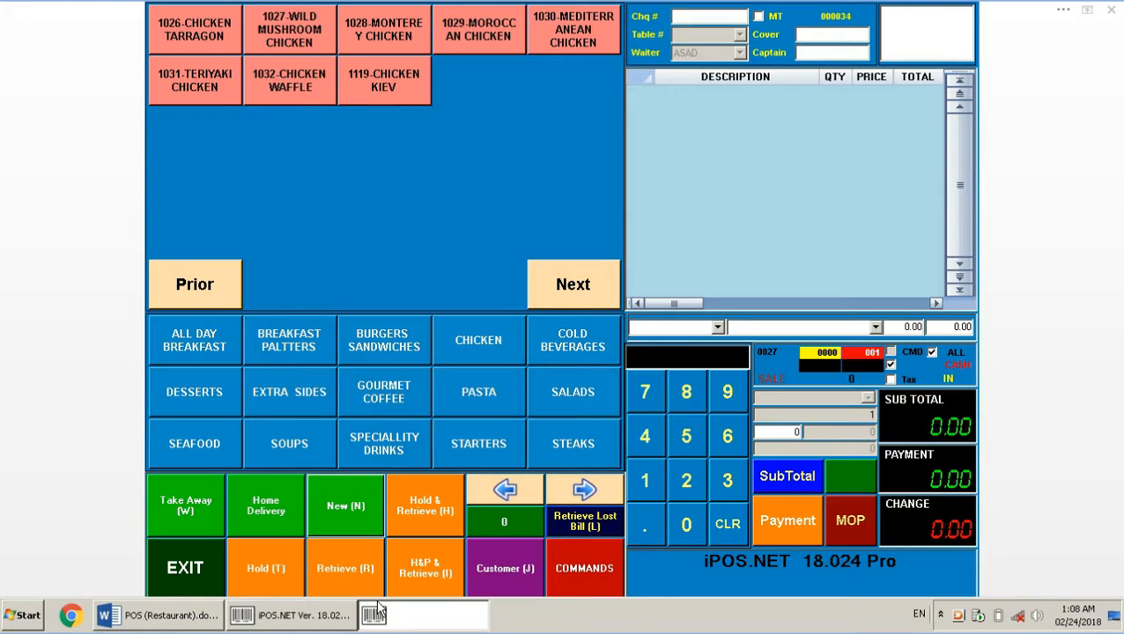
left_click(266, 506)
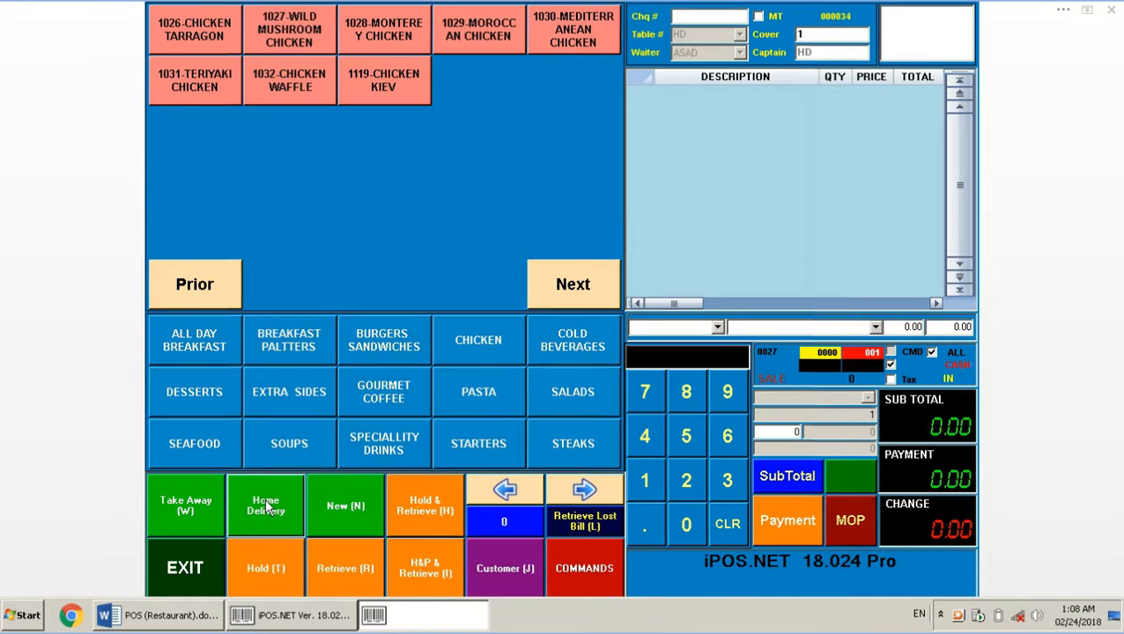
left_click(283, 50)
left_click(384, 80)
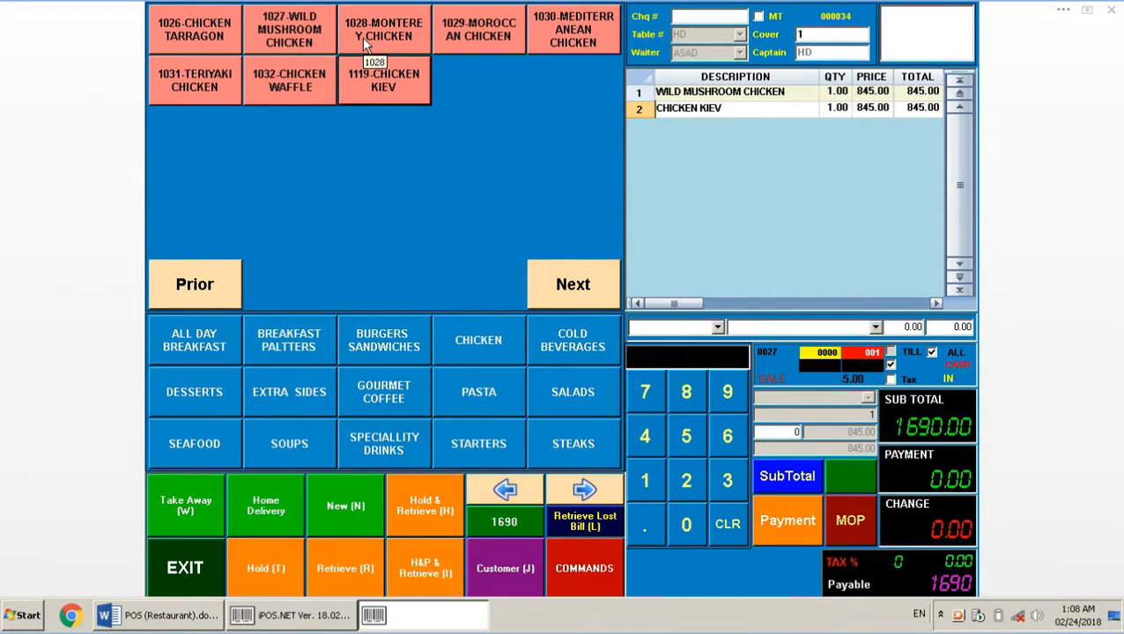
left_click(362, 37)
left_click(371, 374)
left_click(360, 44)
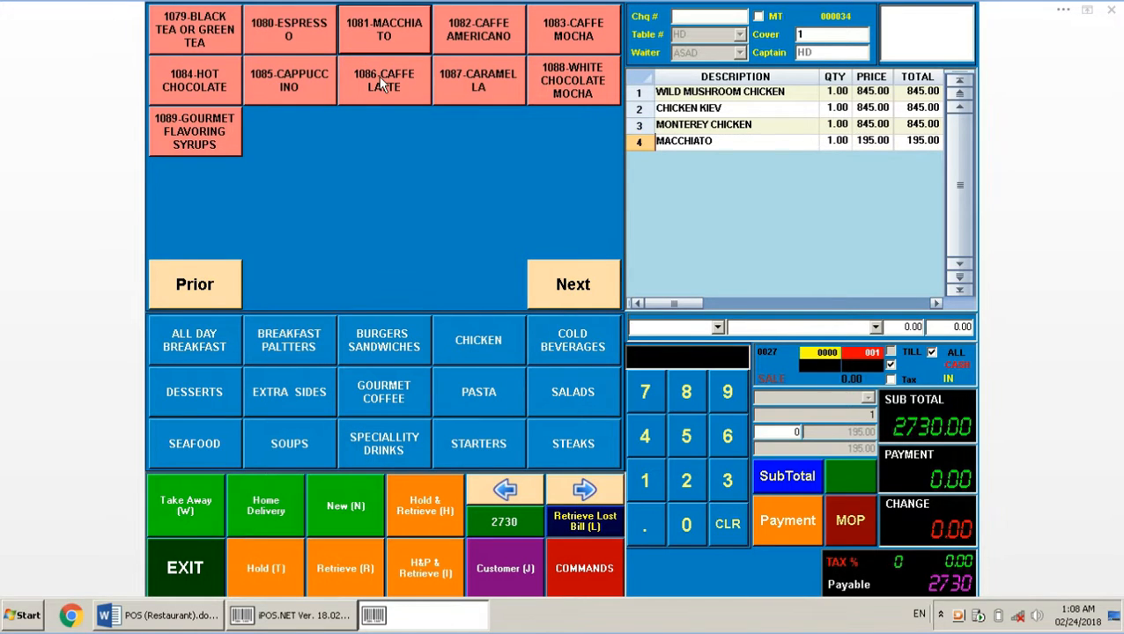
left_click(382, 81)
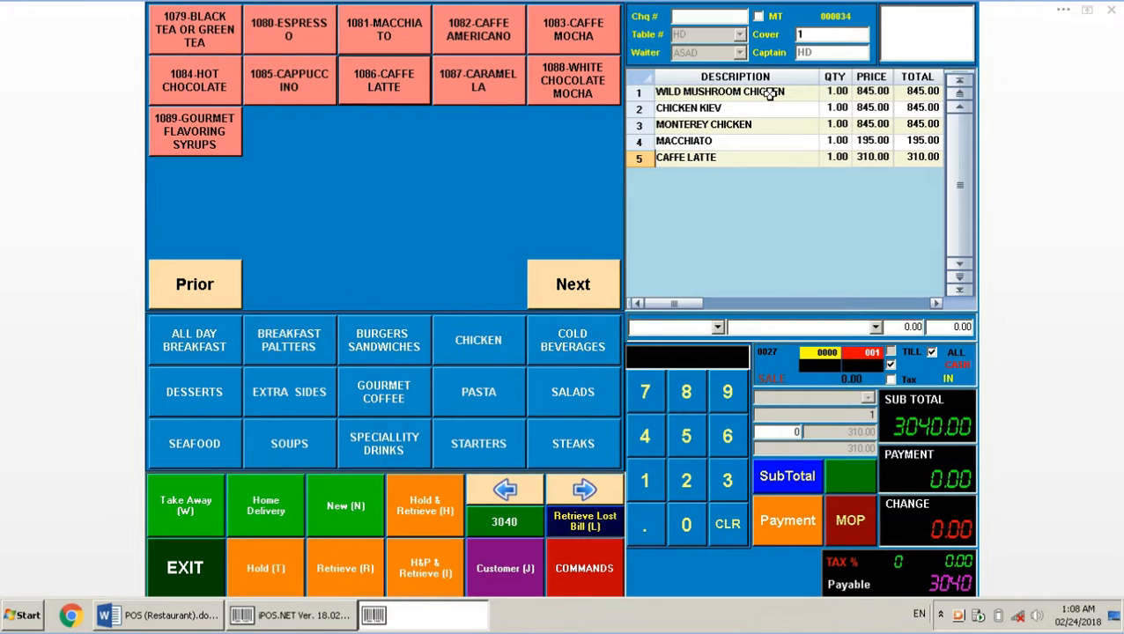
Select the Wild Mushroom Chicken line and bring up the bill commands panel
left_click(820, 92)
left_click(715, 93)
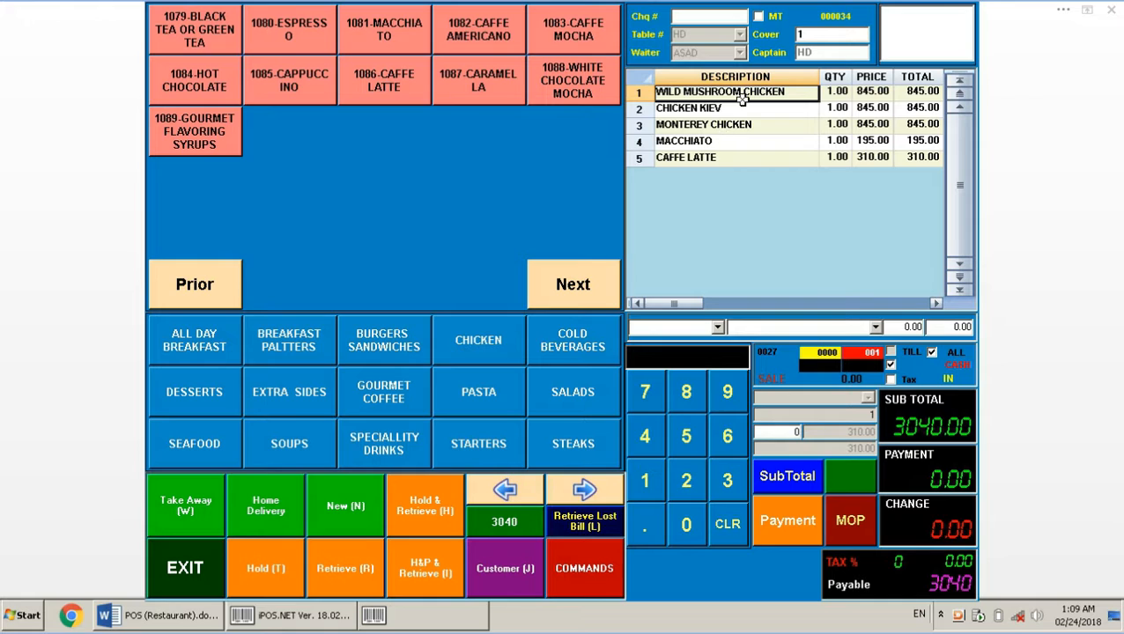
left_click(584, 569)
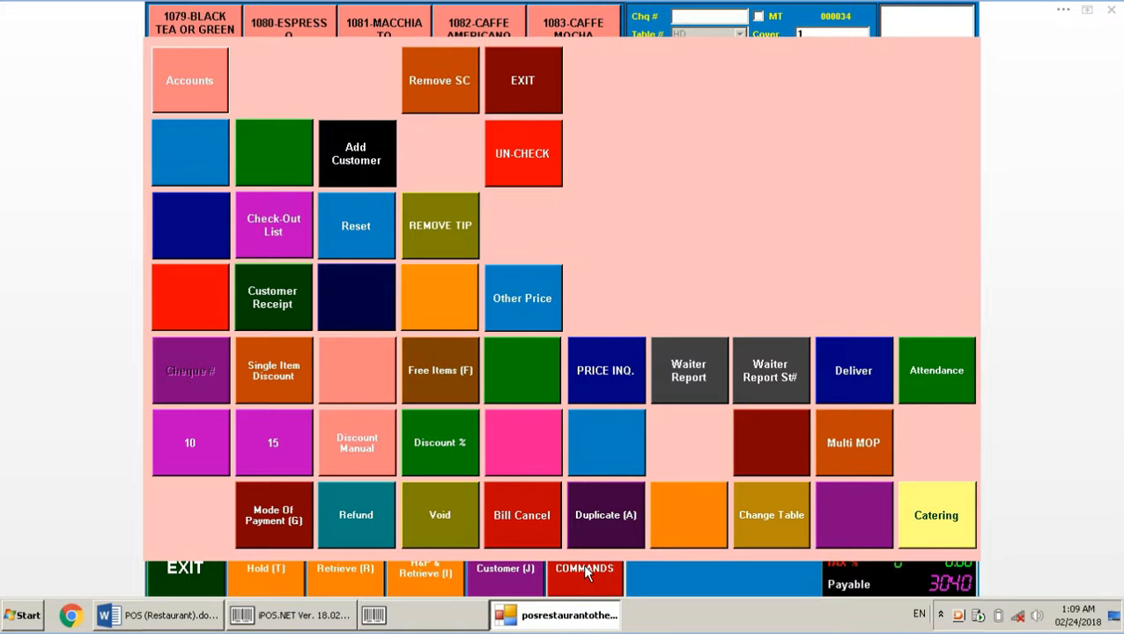
Void the Wild Mushroom Chicken line and add ten Caffe Lattes (3100), subtotal 5295
left_click(432, 513)
left_click(778, 92)
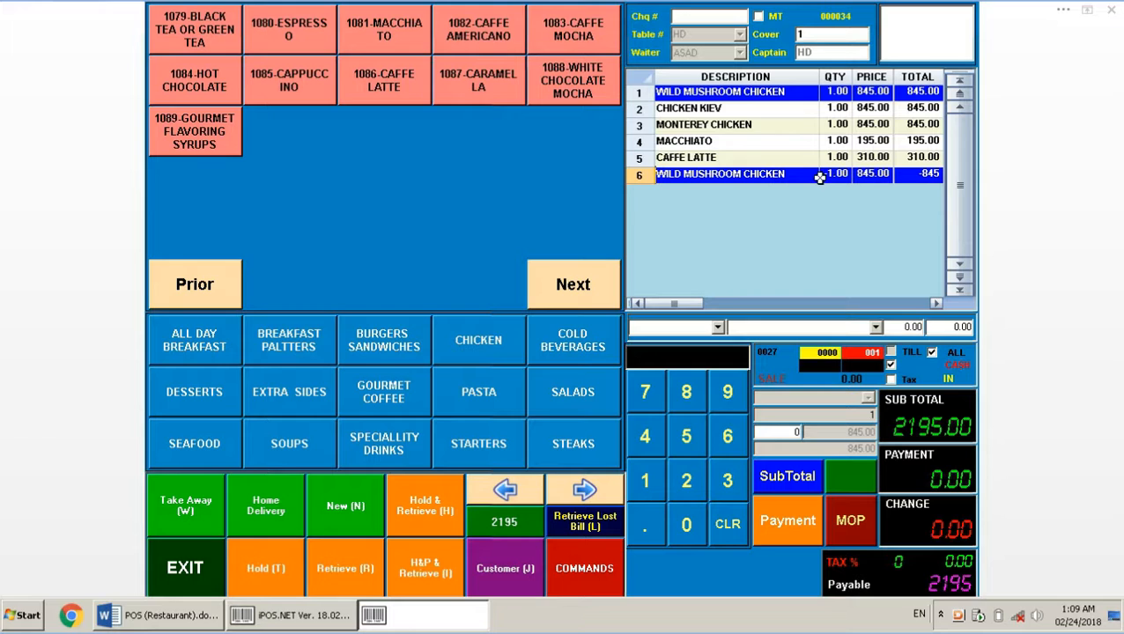
left_click(650, 486)
left_click(673, 523)
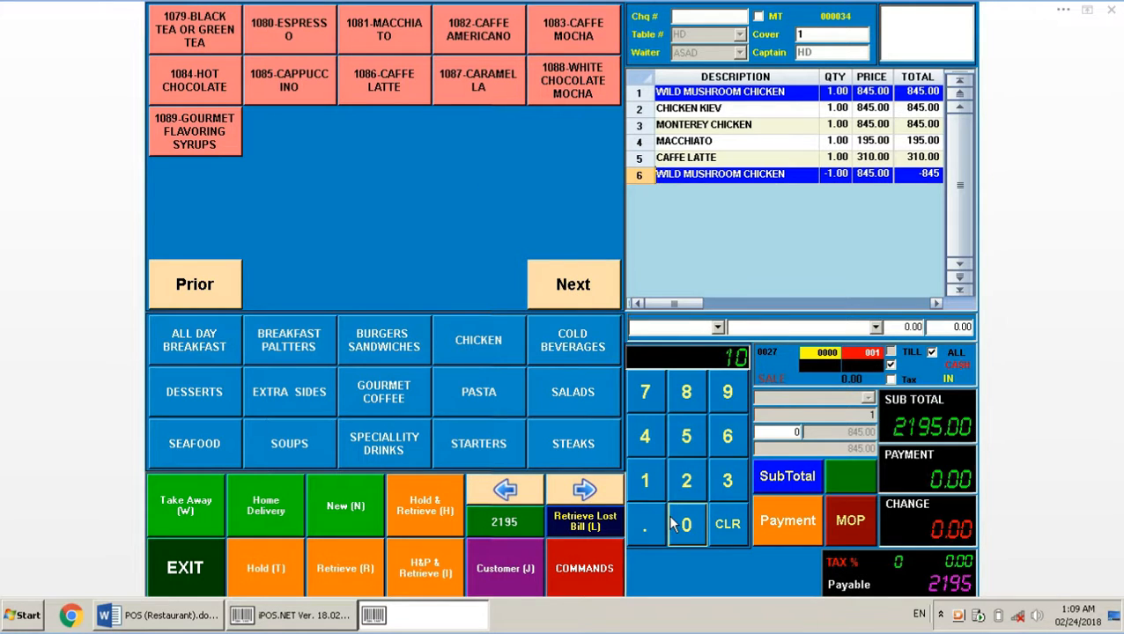
left_click(383, 86)
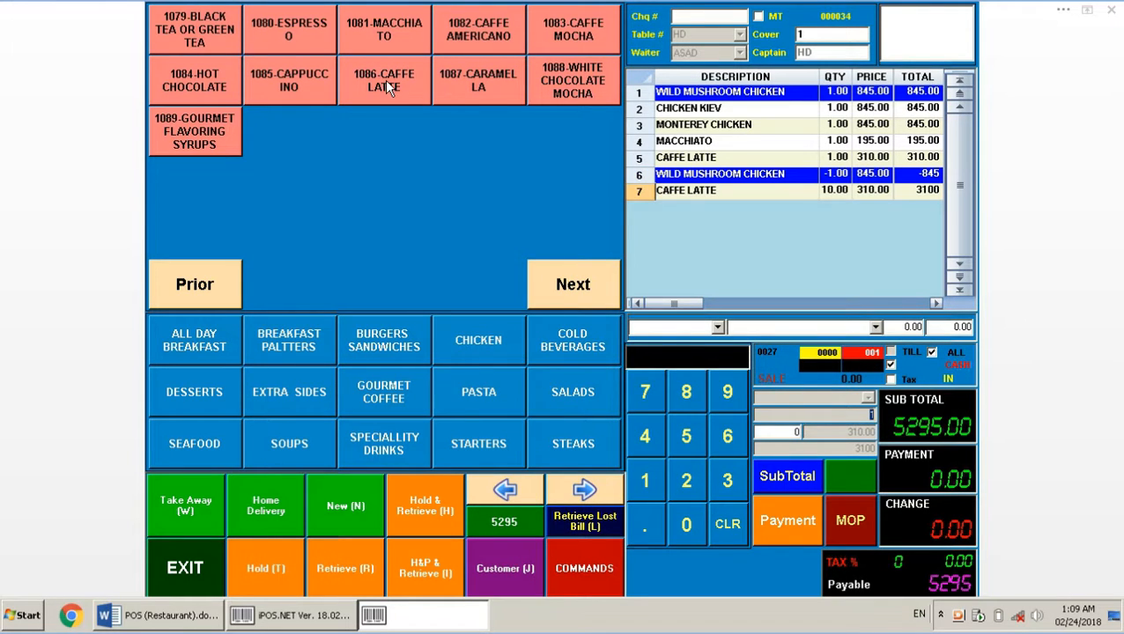
left_click(829, 191)
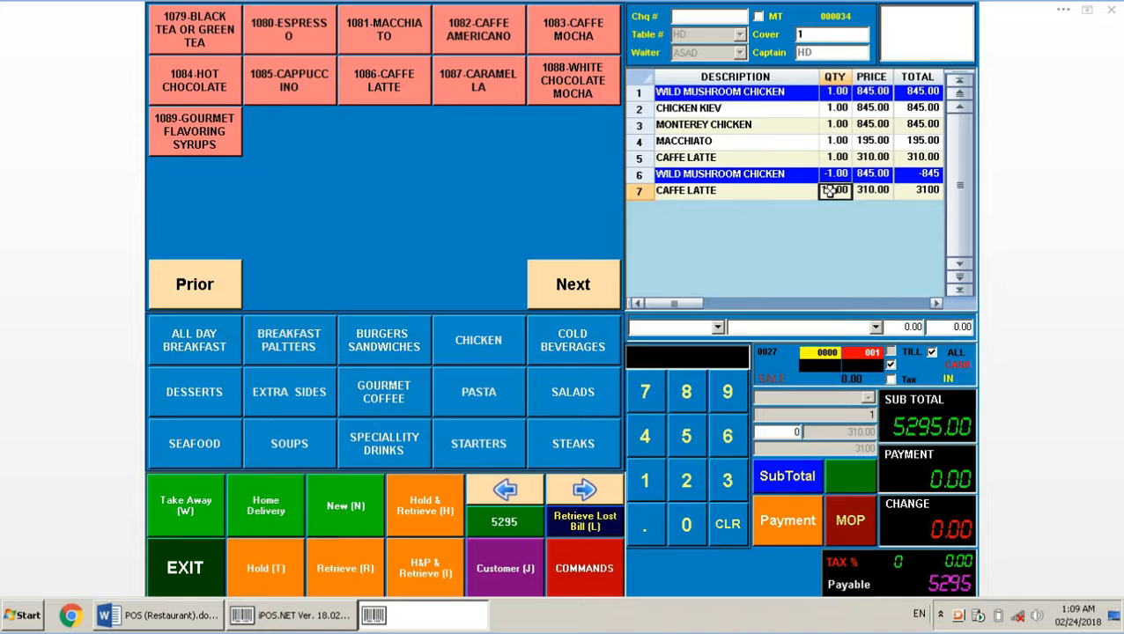
left_click(591, 566)
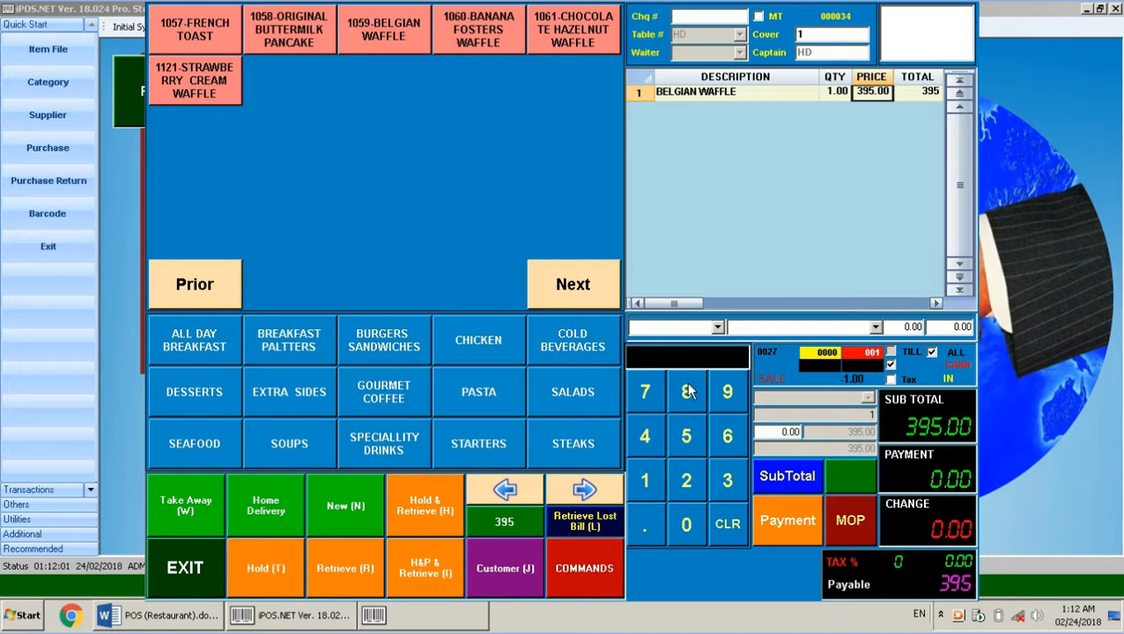
Add ten Original Buttermilk Pancakes, then correct their quantity to 1 and finally 6
left_click(645, 478)
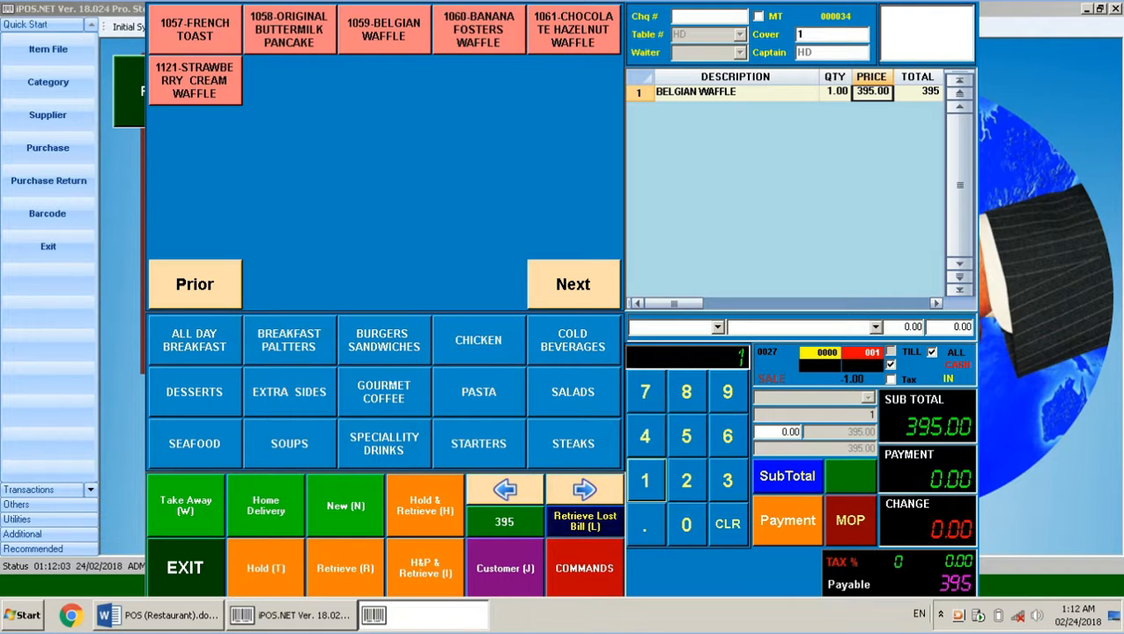
left_click(686, 525)
left_click(289, 45)
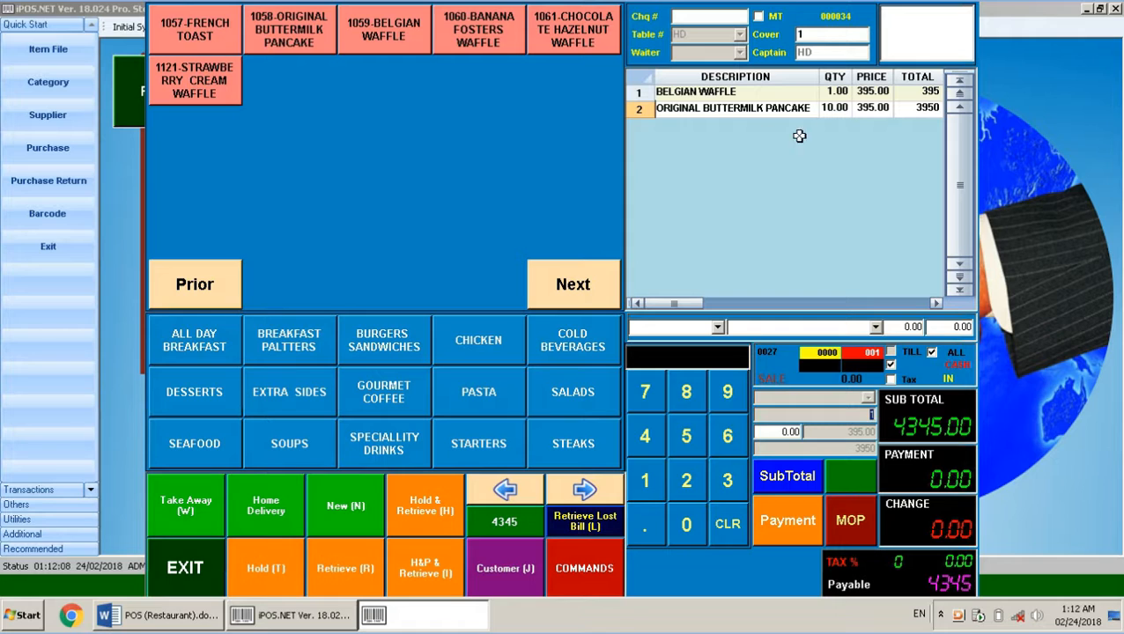
left_click(828, 107)
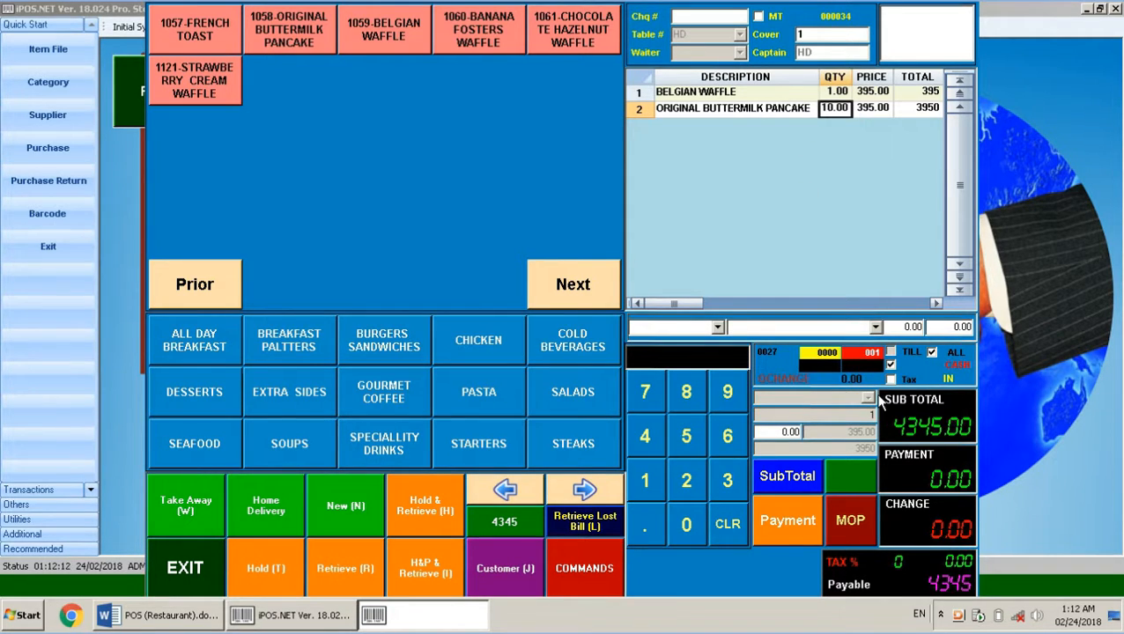
left_click(833, 108)
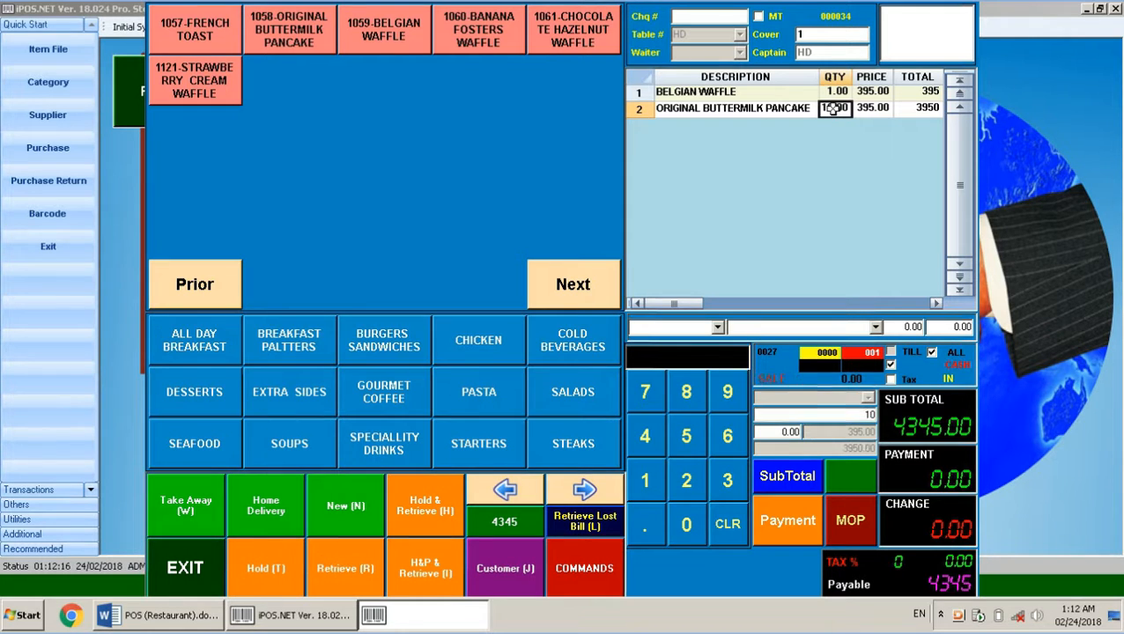
left_click(857, 414)
key("BackSpace")
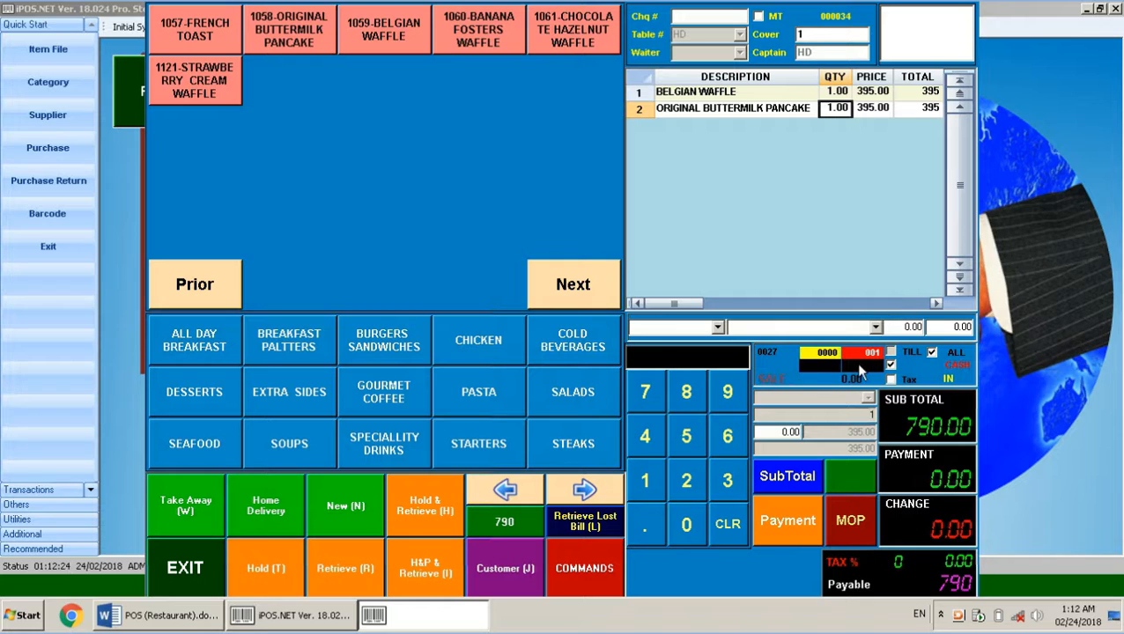
left_click(837, 107)
type("6")
key("Return")
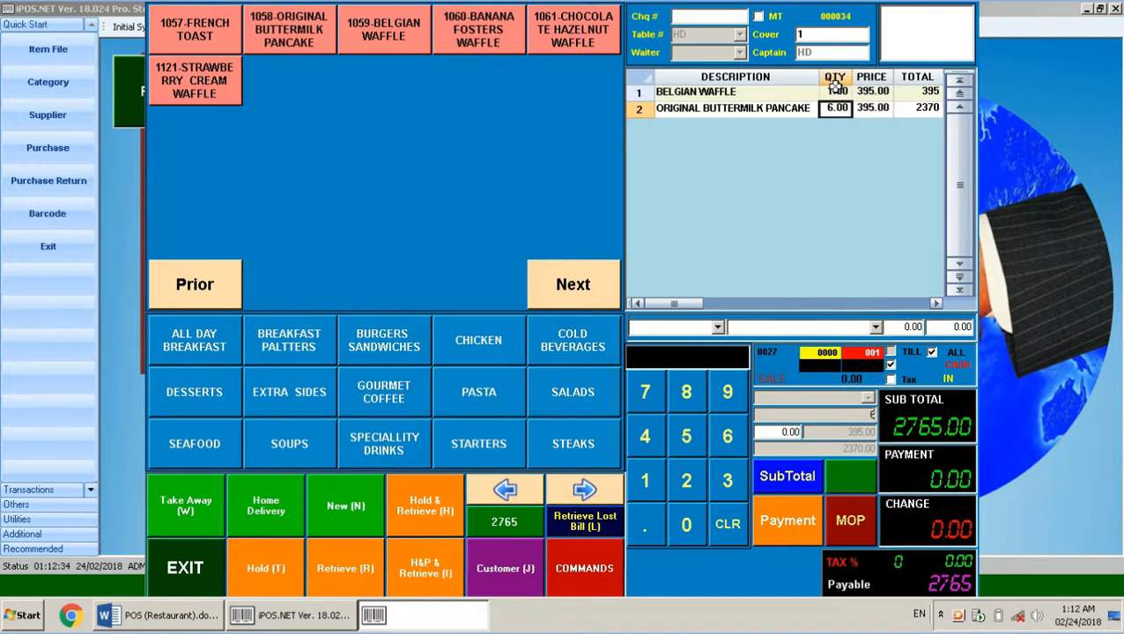
Set the Belgian Waffle quantity to 3 and hold the 3555 bill
left_click(837, 92)
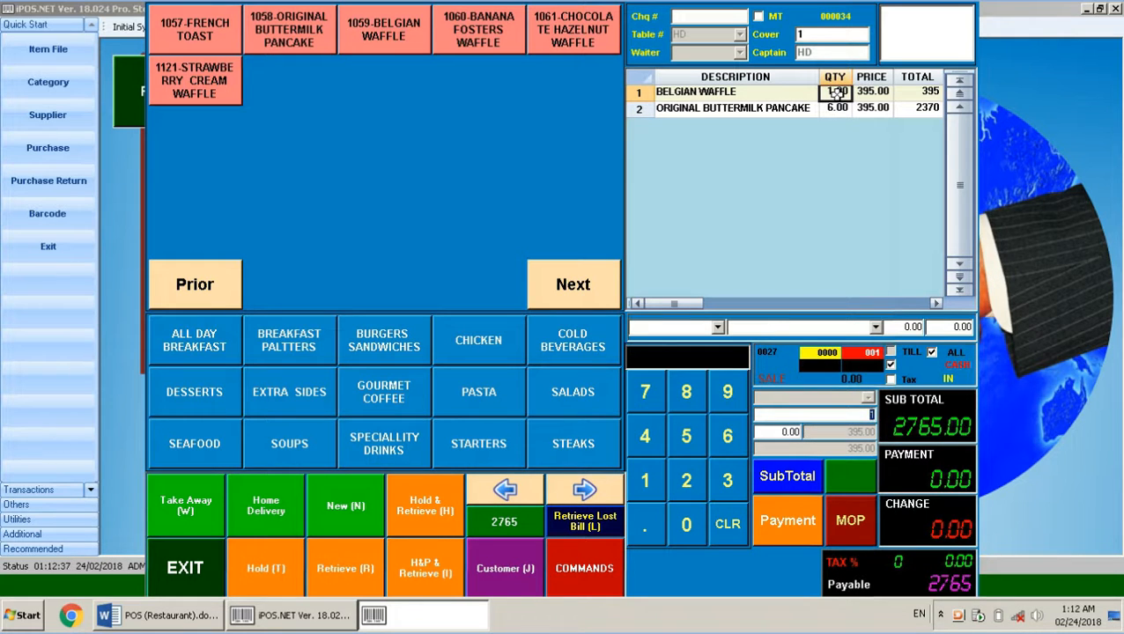
type("3")
key("Return")
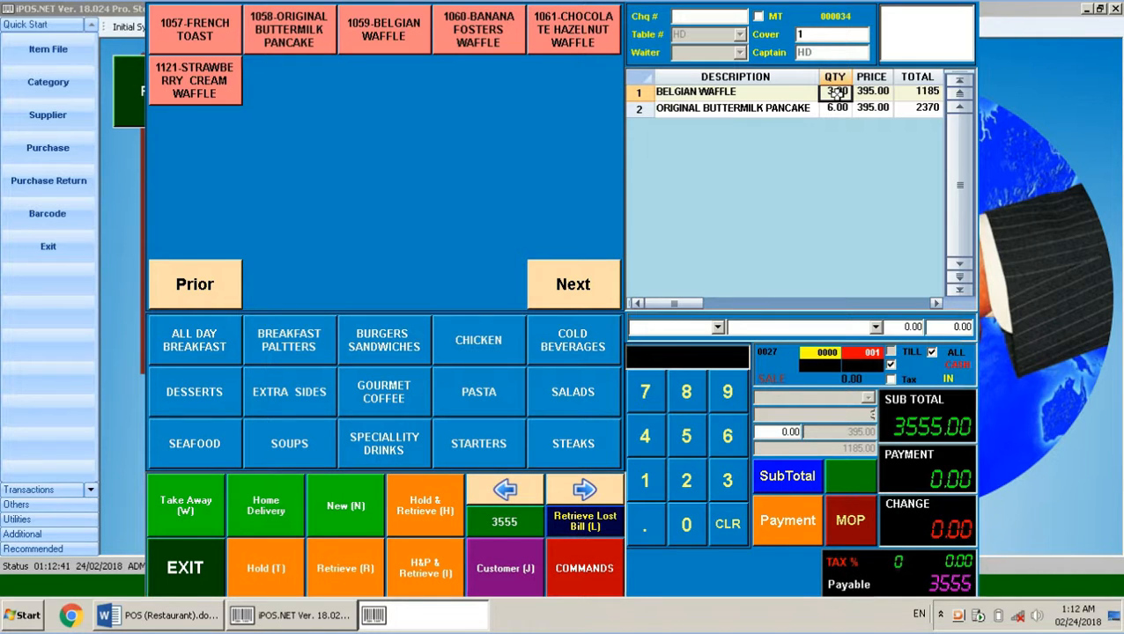
left_click(274, 563)
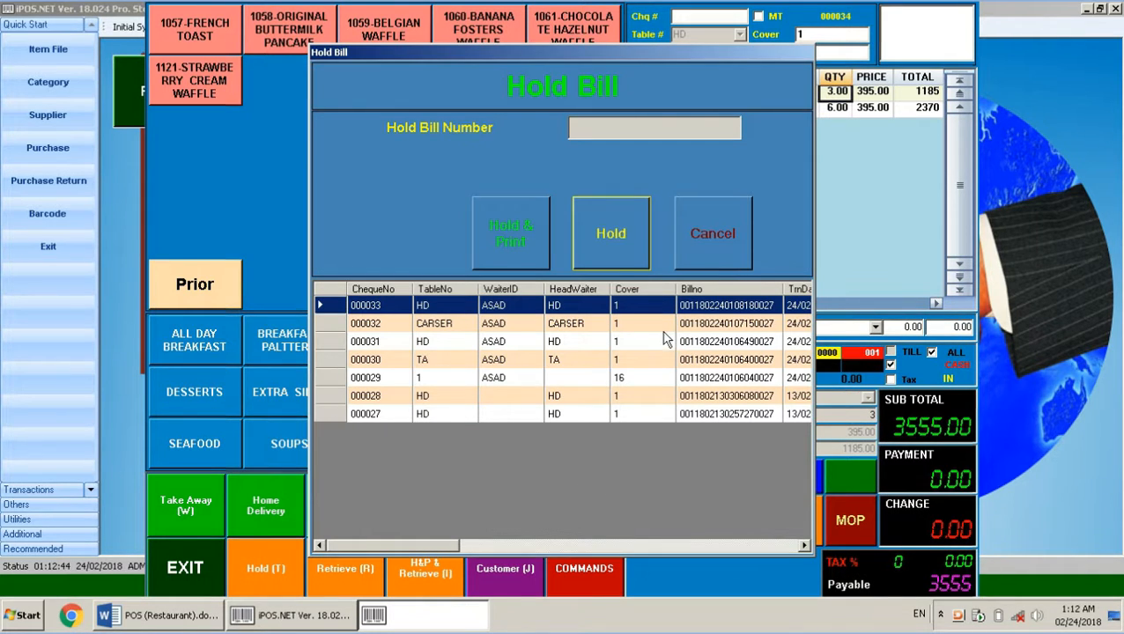
left_click(609, 262)
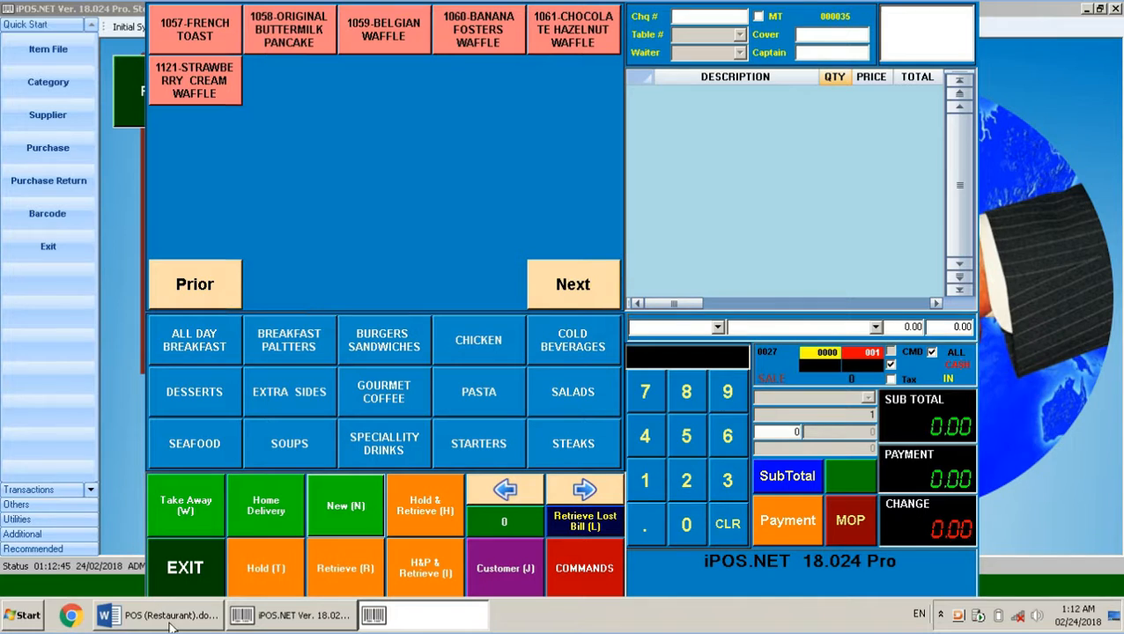
Return from the Word notes to iPOS and dismiss the error from adding a pancake
left_click(168, 615)
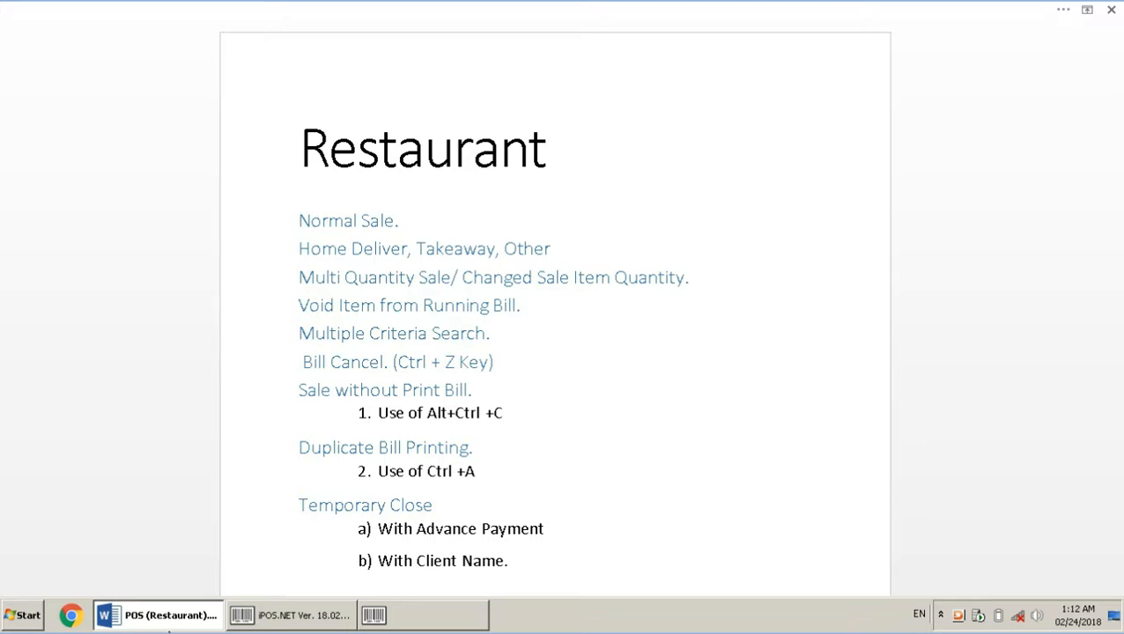
left_click(392, 625)
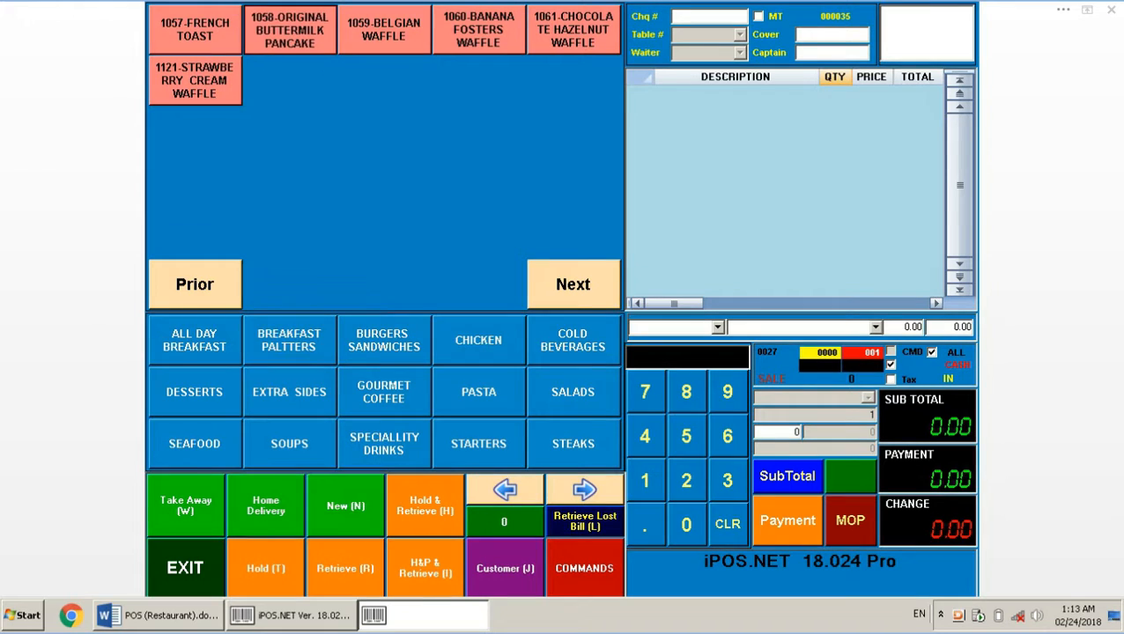
left_click(311, 34)
left_click(665, 357)
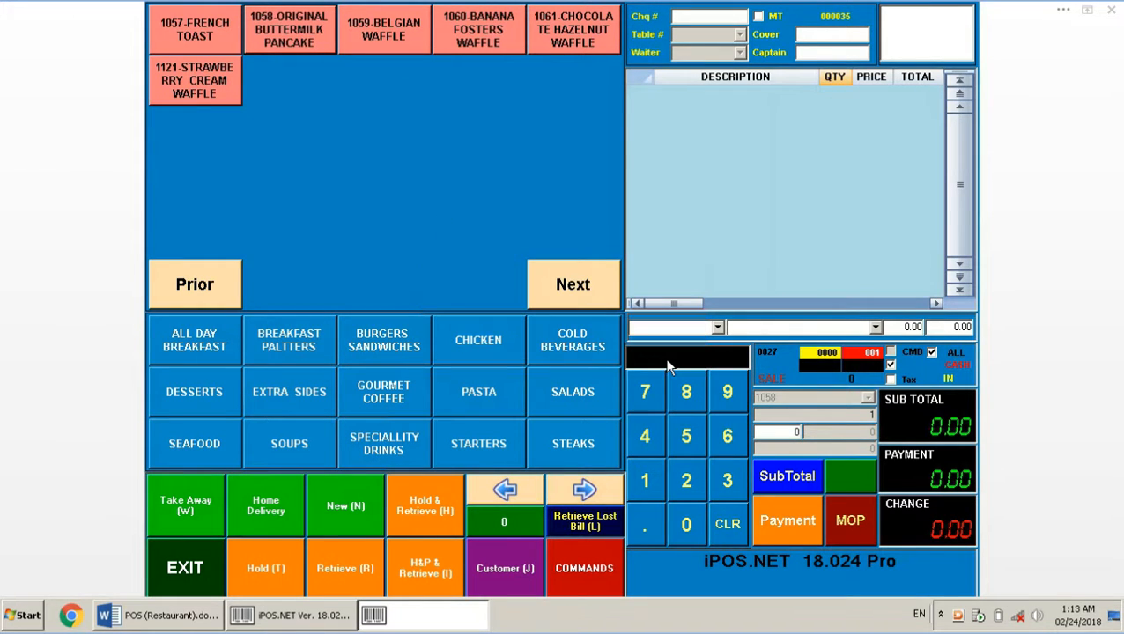
Set empty bill 000035 to home delivery, with table and captain HD and cover 1
left_click(264, 504)
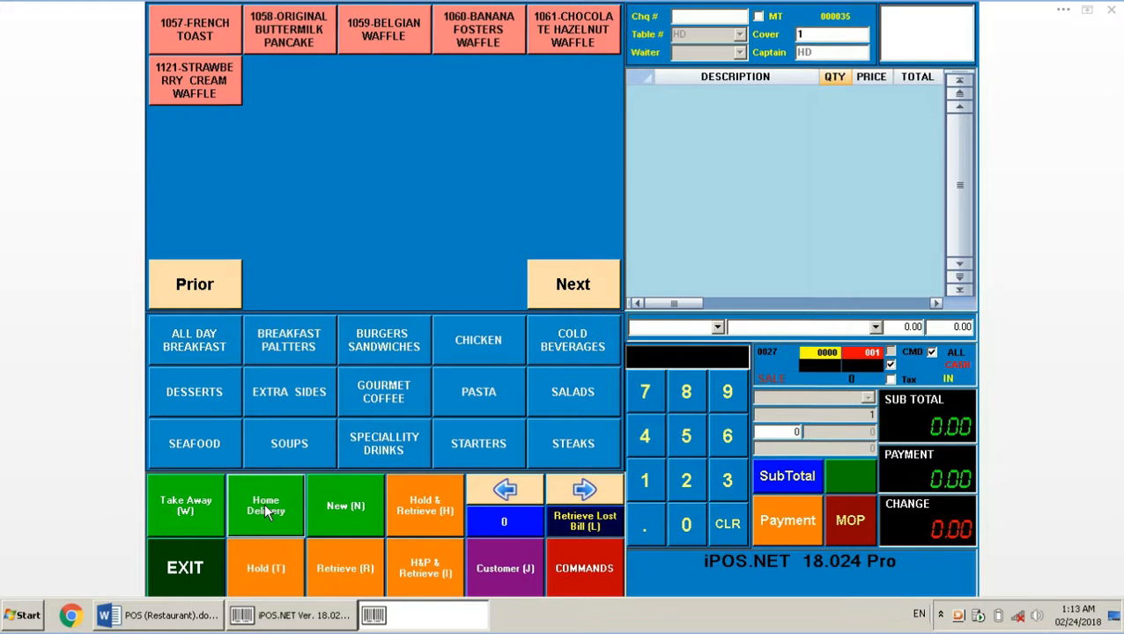
left_click(167, 622)
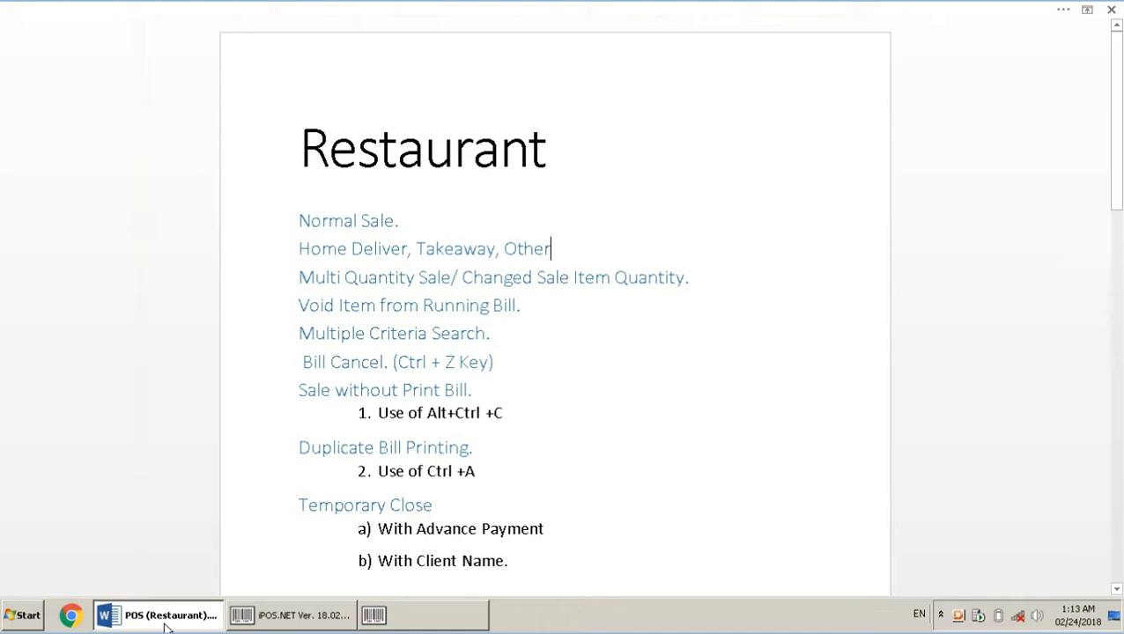
left_click(164, 621)
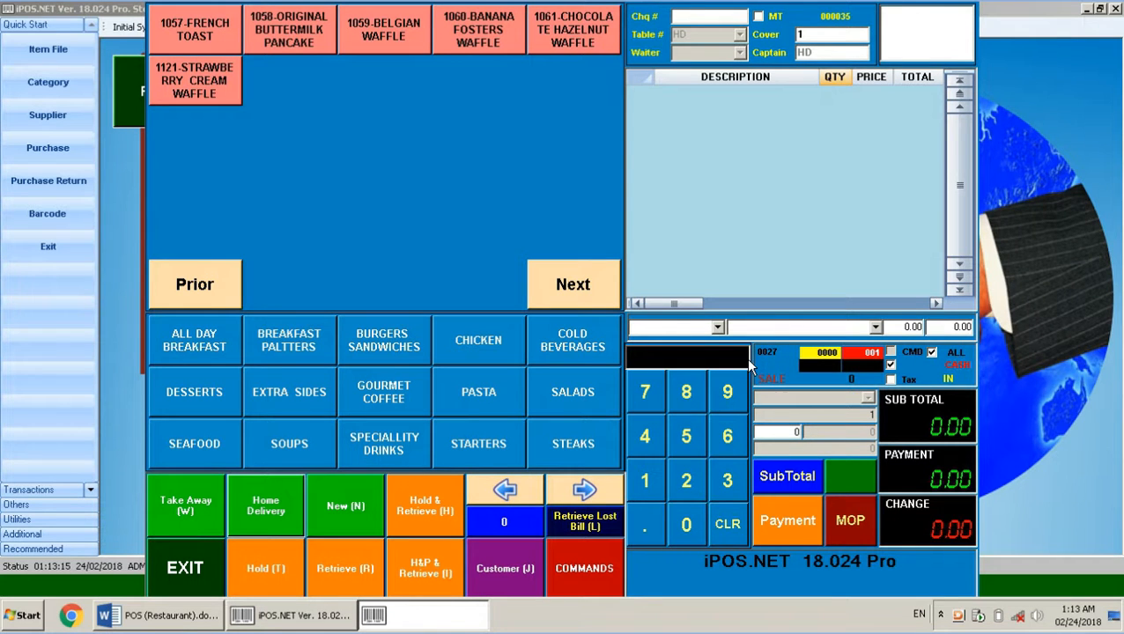
left_click(718, 329)
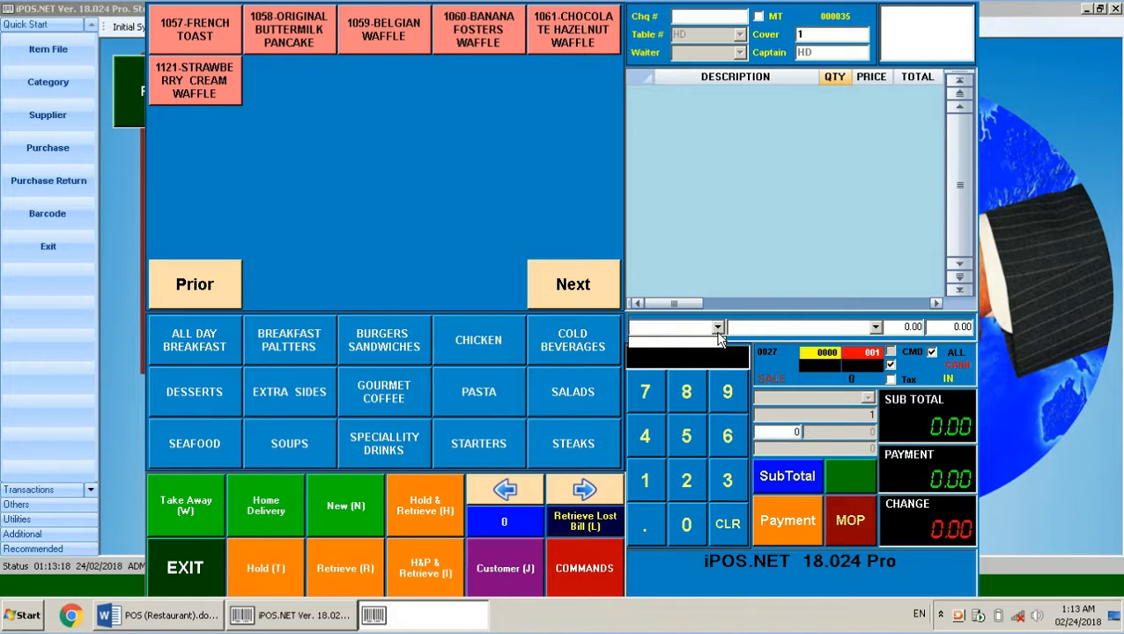
left_click(718, 338)
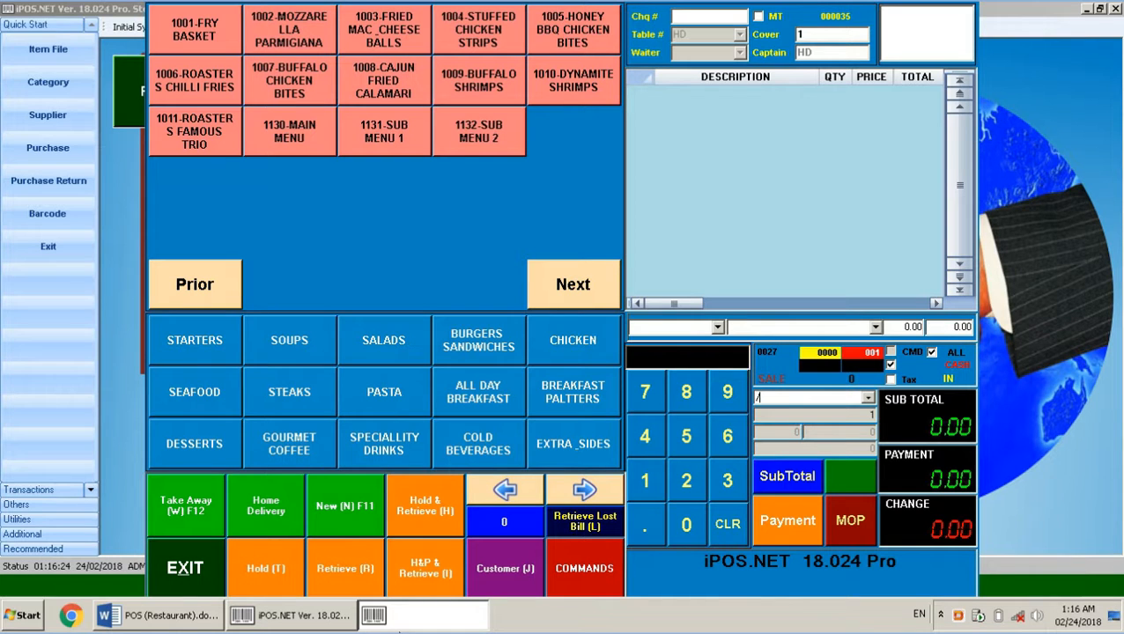
type("CHICKEN")
key("Return")
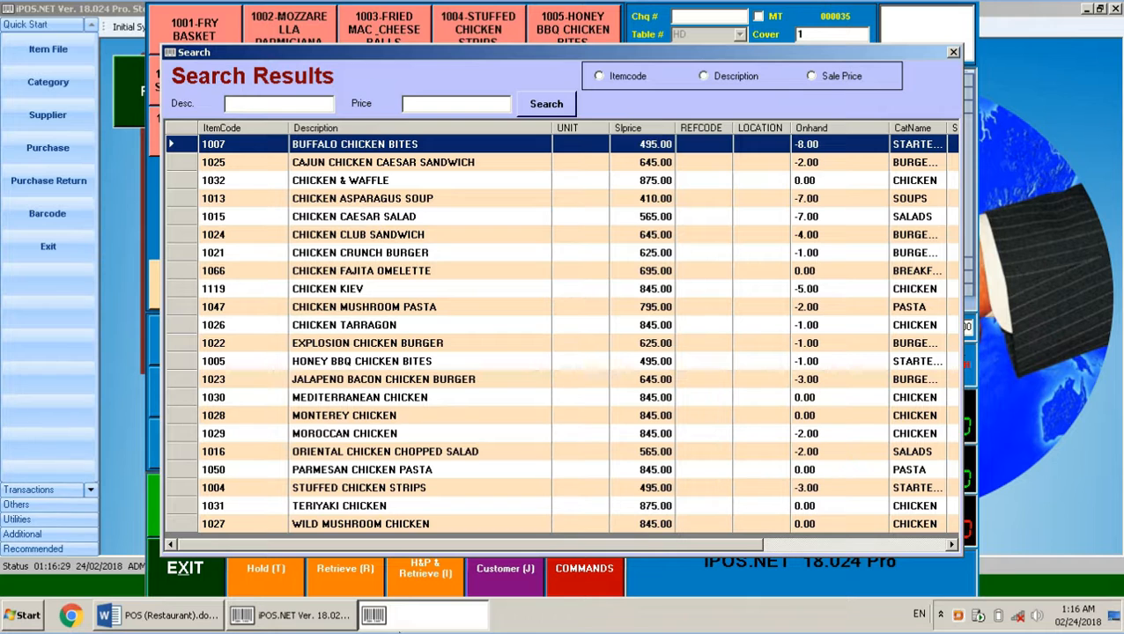
key("Down")
key("Down")
key("Down")
key("Down")
key("Down")
key("Down")
key("Down")
key("Down")
key("Down")
key("Down")
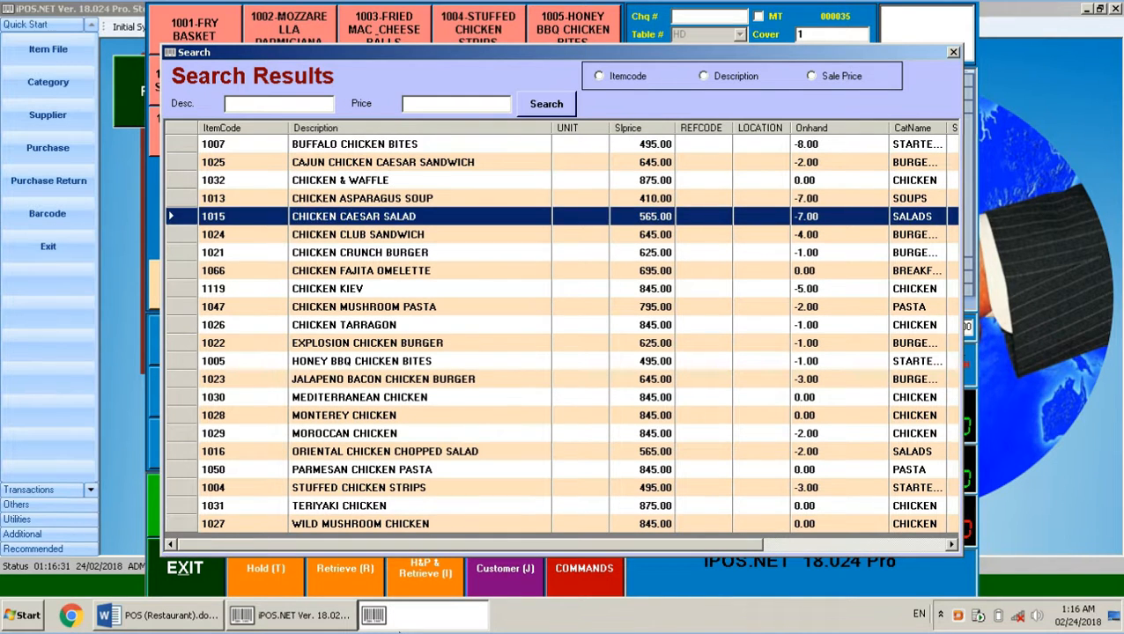
key("Down")
key("Down")
key("Down")
key("Down")
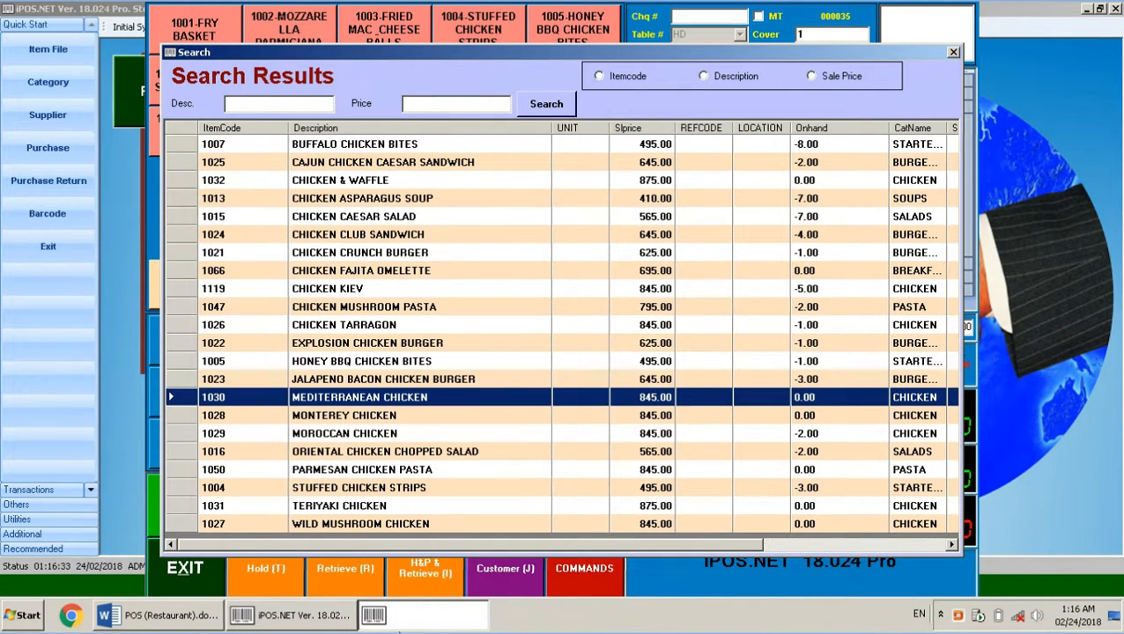
left_click(953, 53)
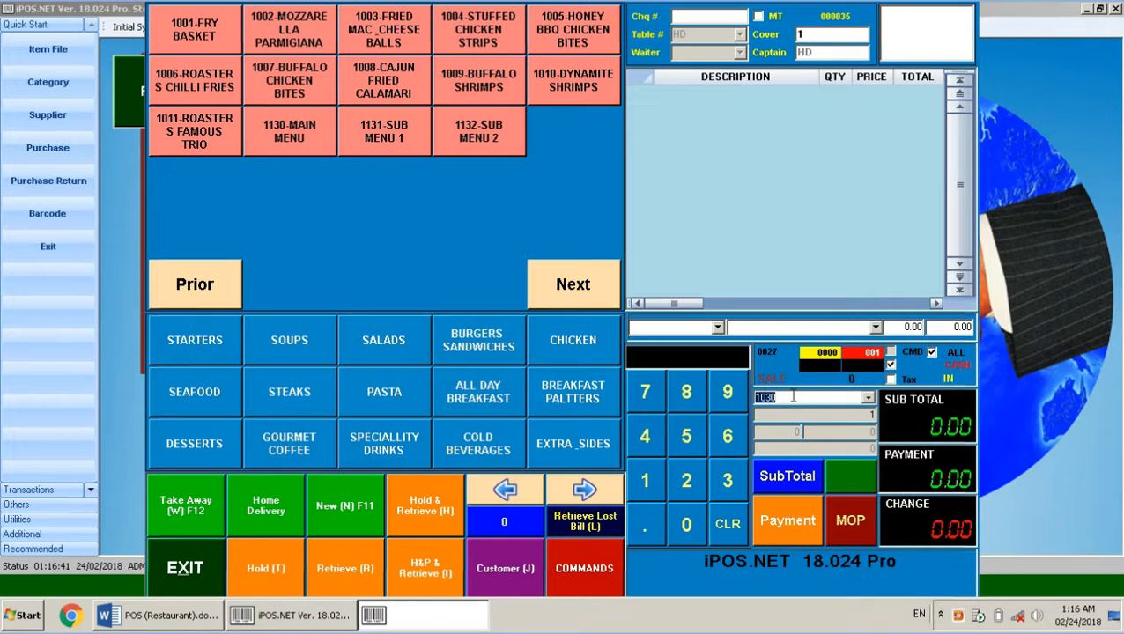
type("CHICKEN")
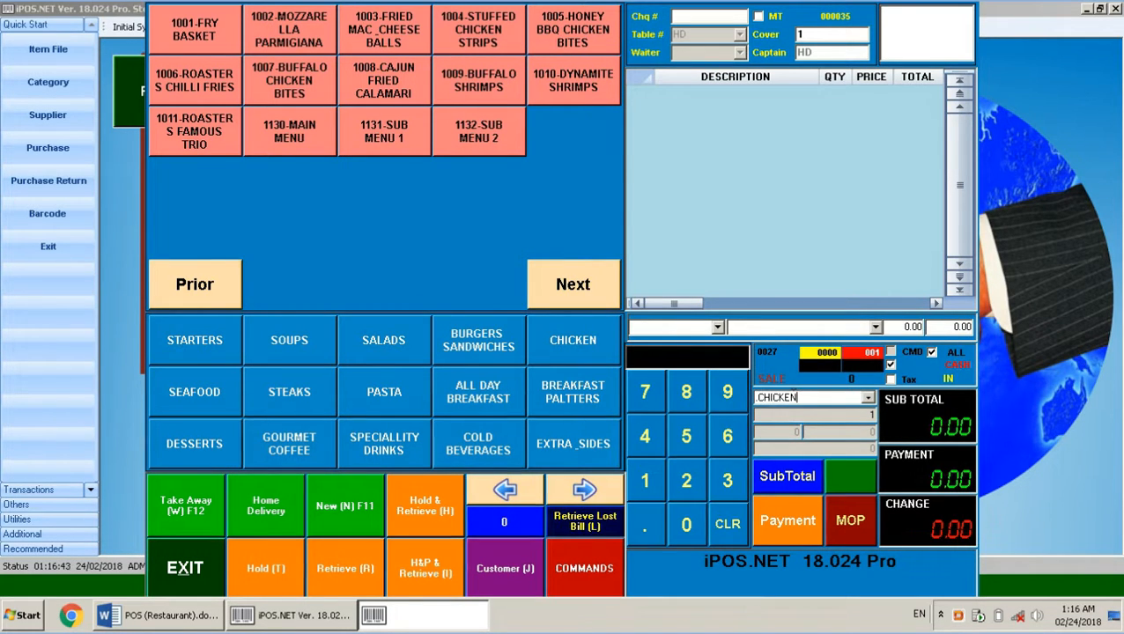
key("Return")
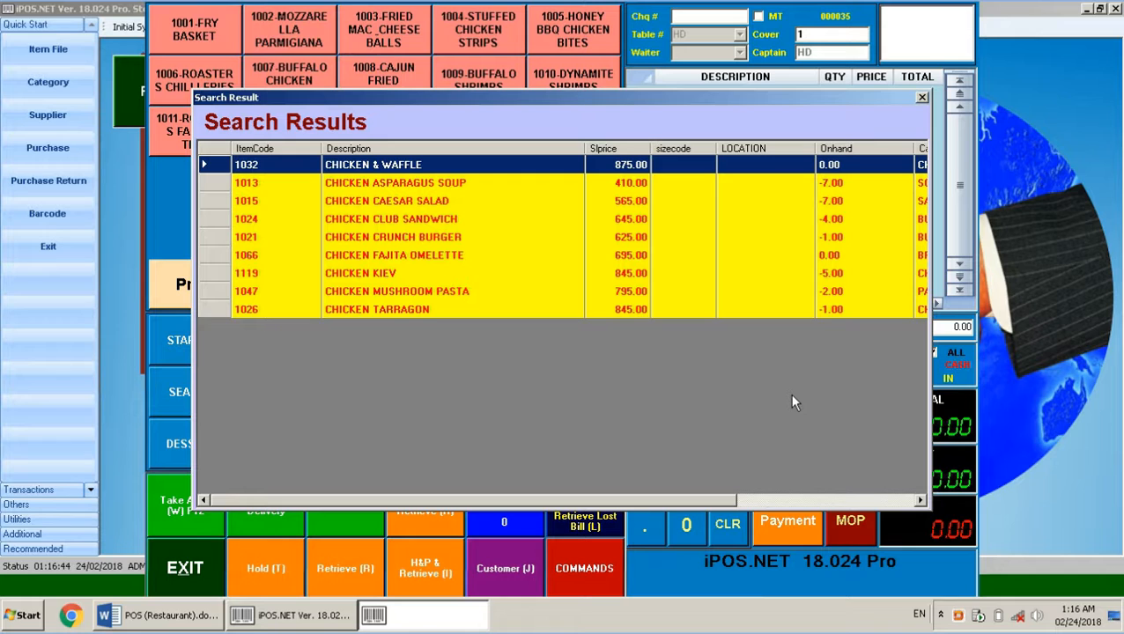
left_click(922, 96)
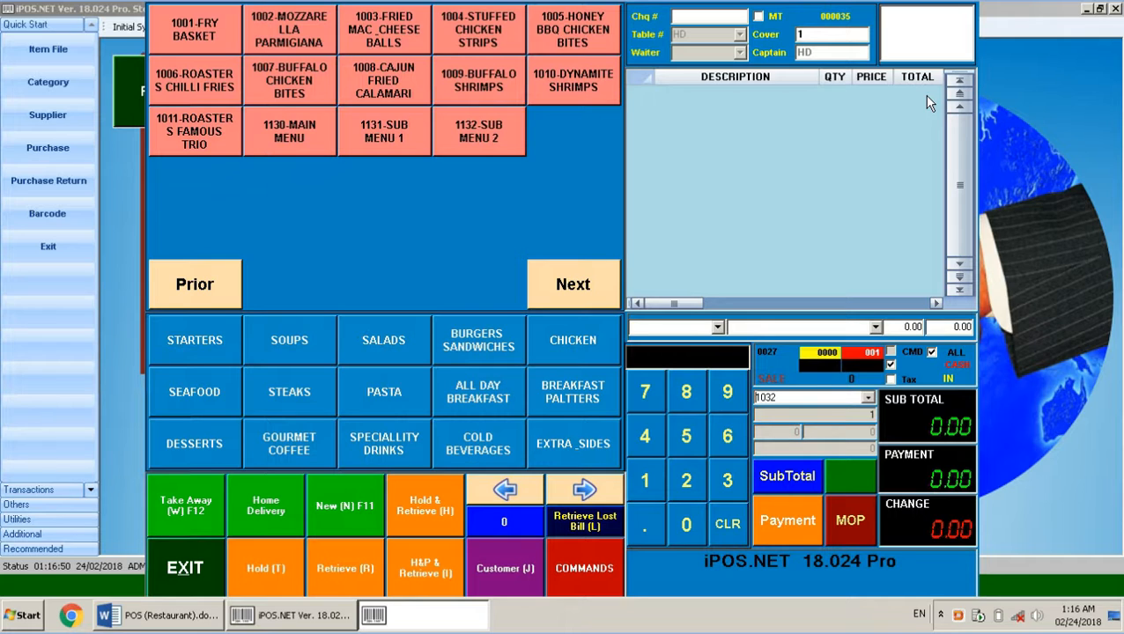
type("/")
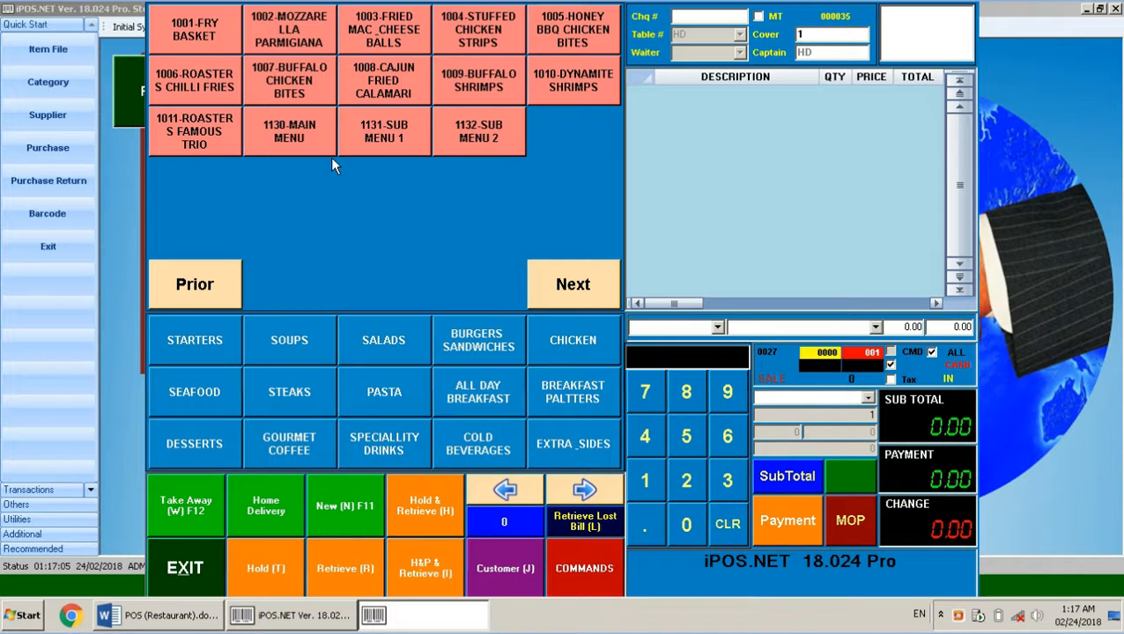
Add Mozzarella Parmigiana, Fried Mac & Cheese Balls, Dew and Fresh Juices to the bill
left_click(289, 29)
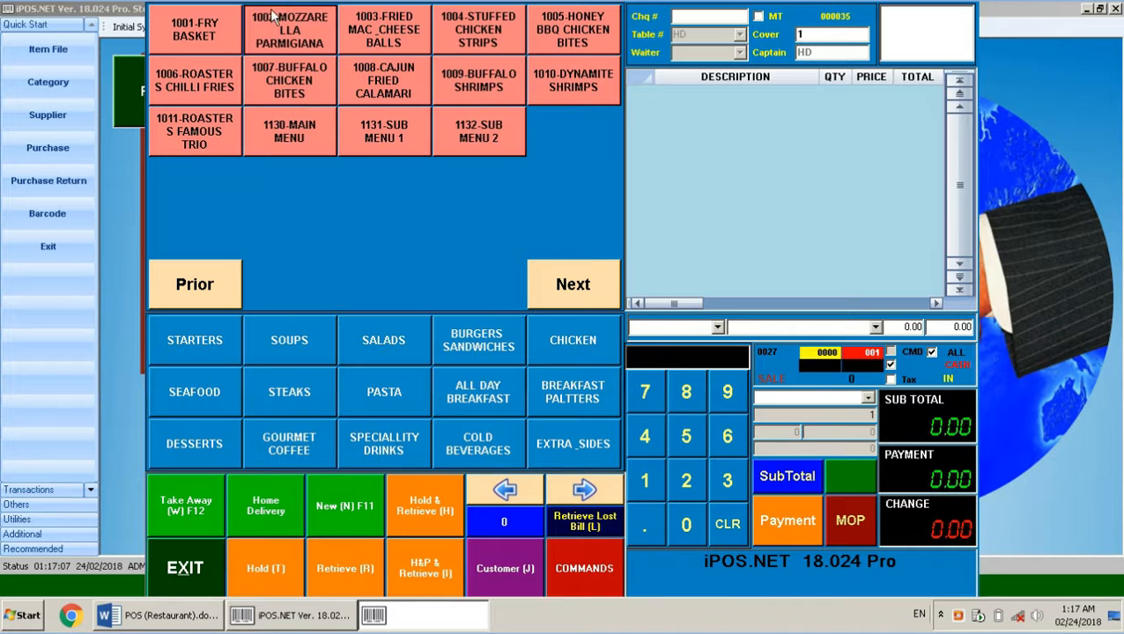
left_click(384, 29)
left_click(483, 454)
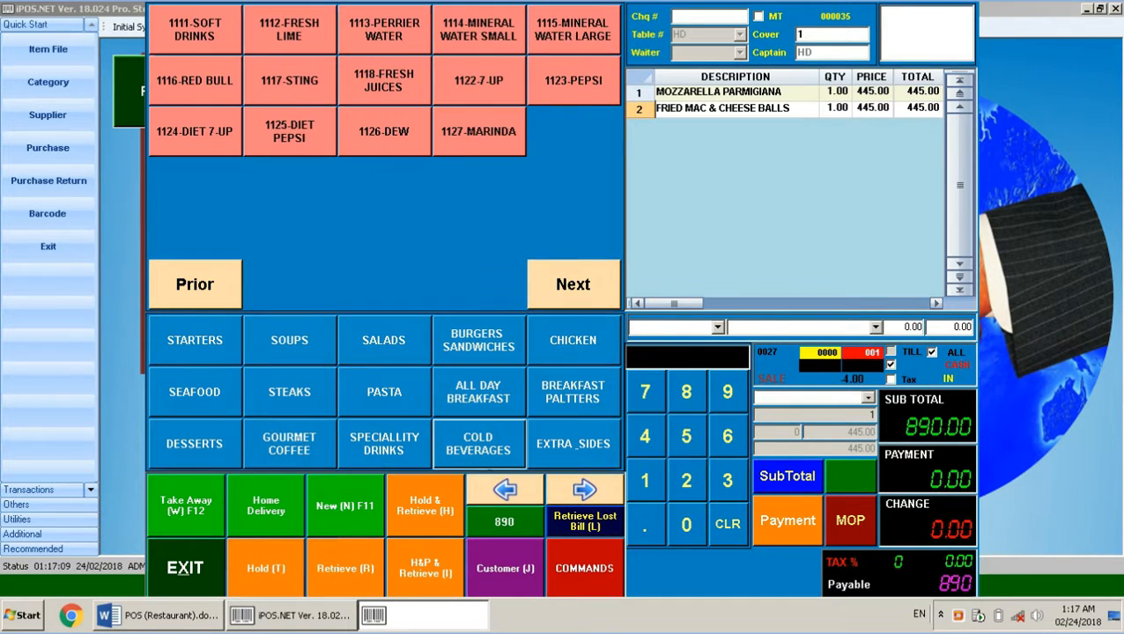
left_click(384, 132)
left_click(383, 87)
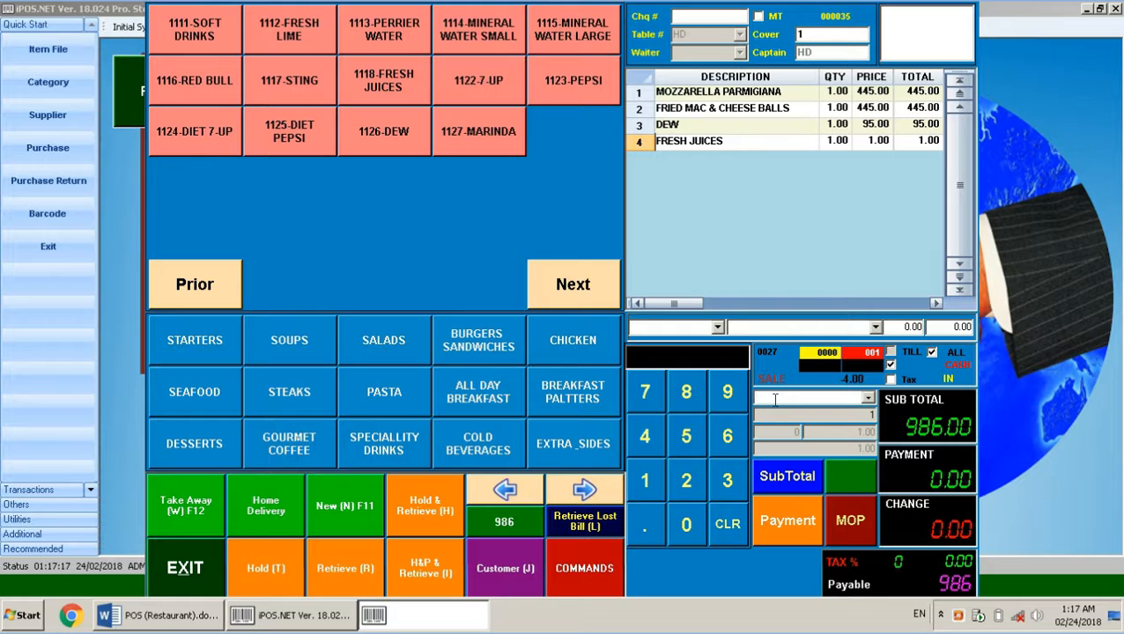
Add item codes 101, 102 and 1108 by code, then hold the 2081.00 bill
type("1011")
key("BackSpace")
key("Return")
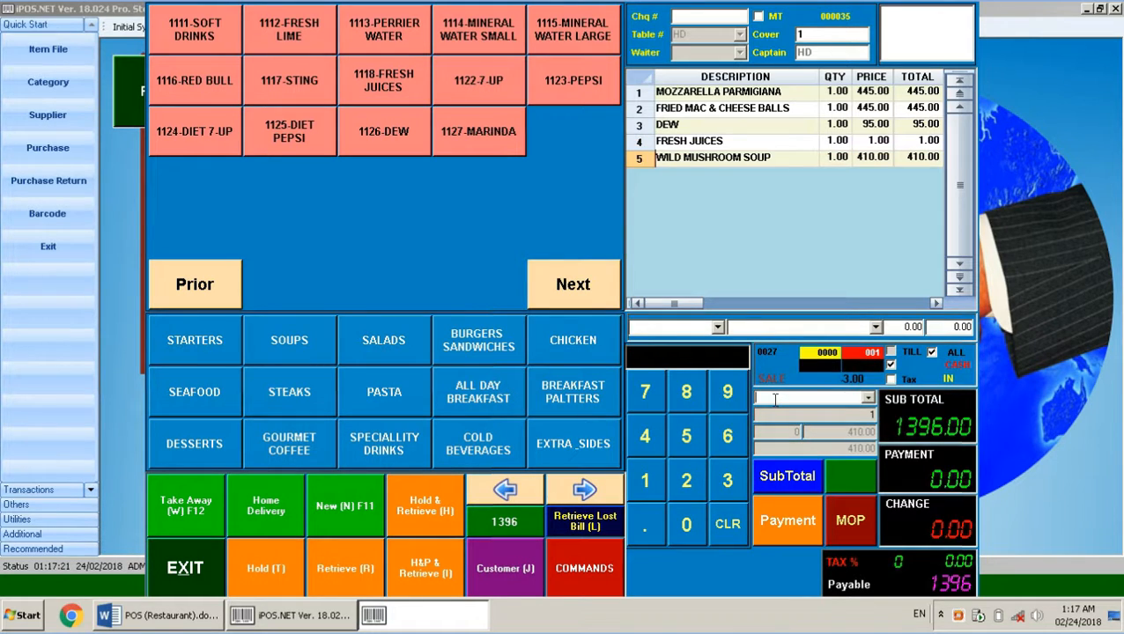
type("102")
key("Return")
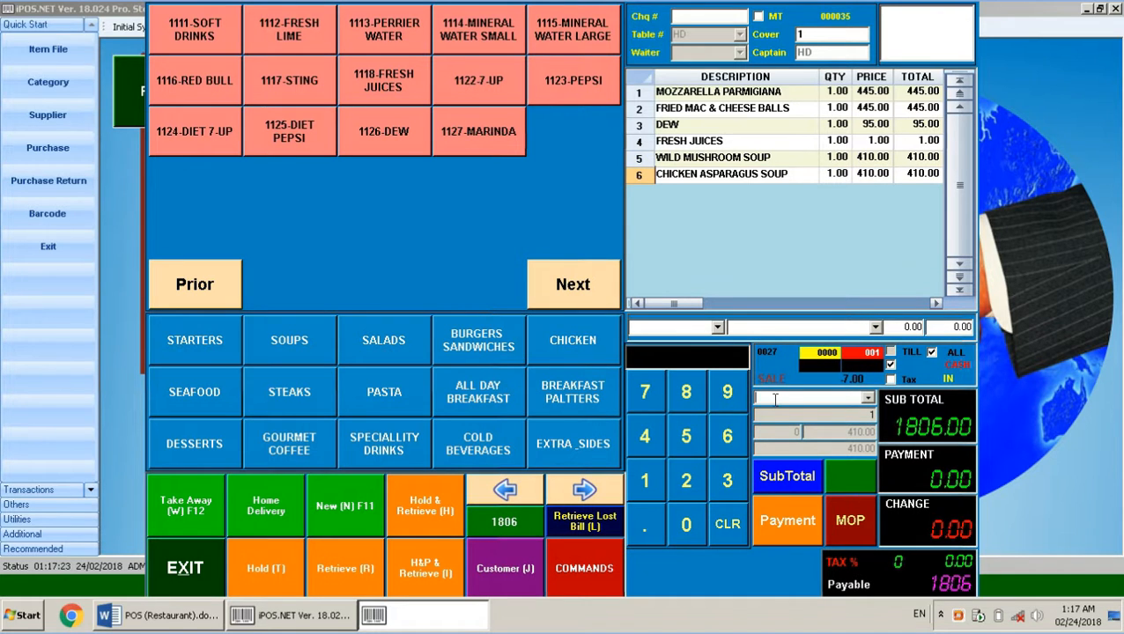
type("1")
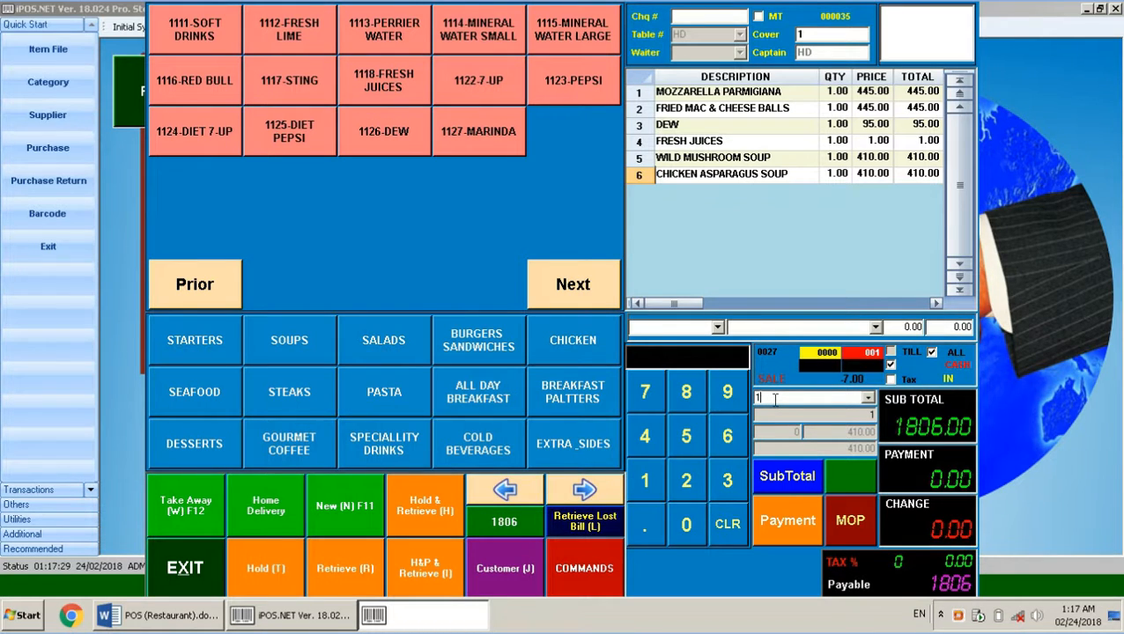
type("1")
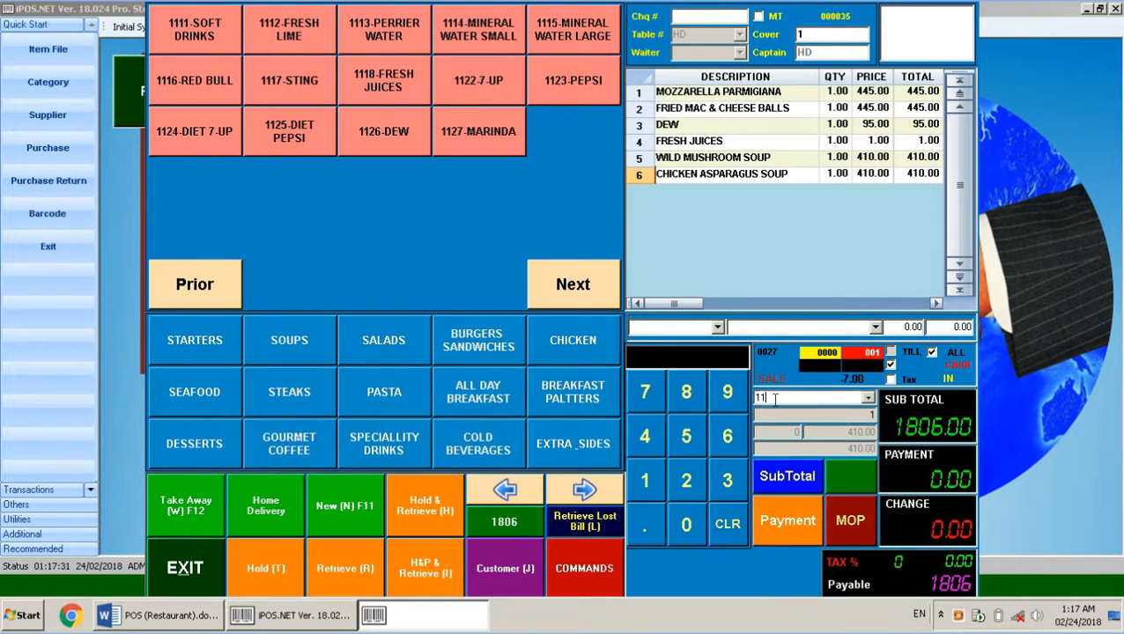
type("08")
key("Return")
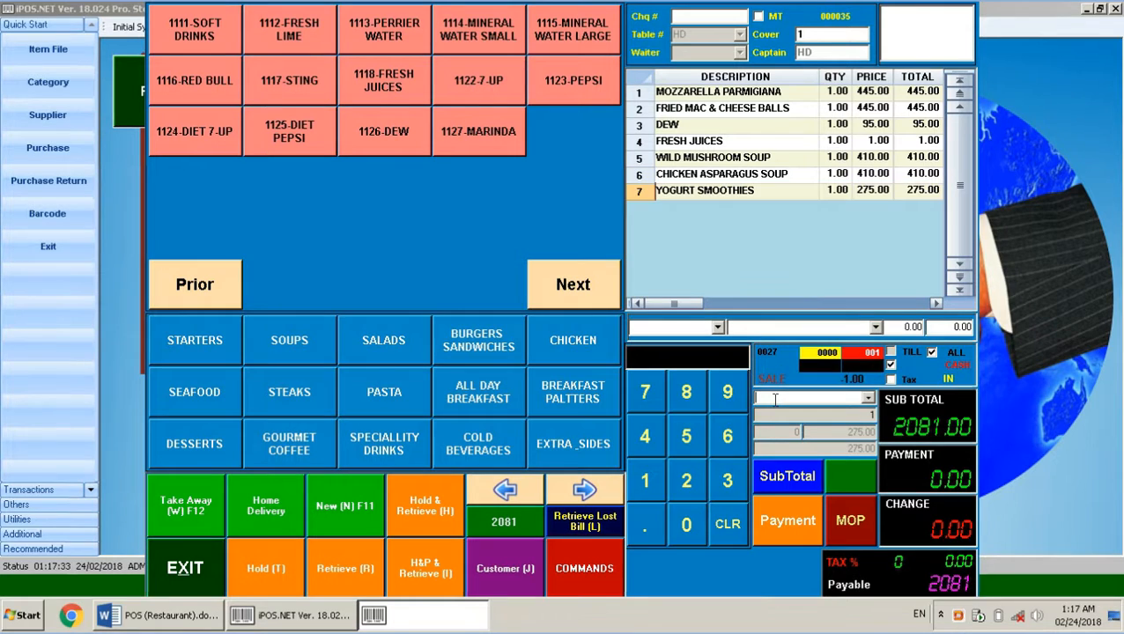
left_click(269, 568)
left_click(633, 250)
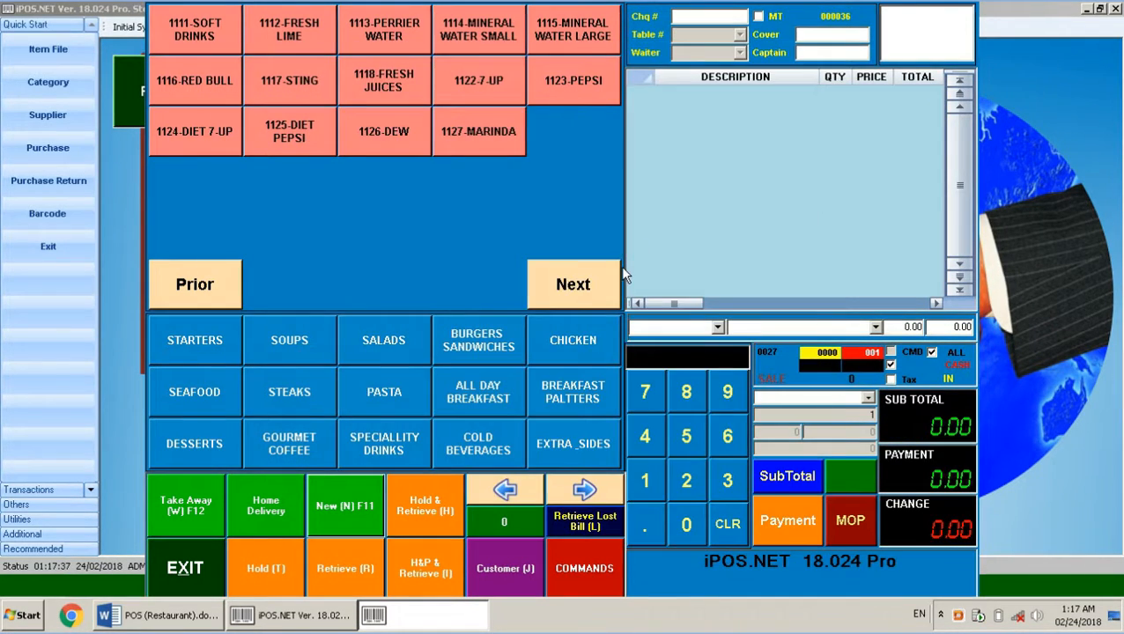
Start a home-delivery bill in iPOS with Sting and Fresh Juices
left_click(163, 616)
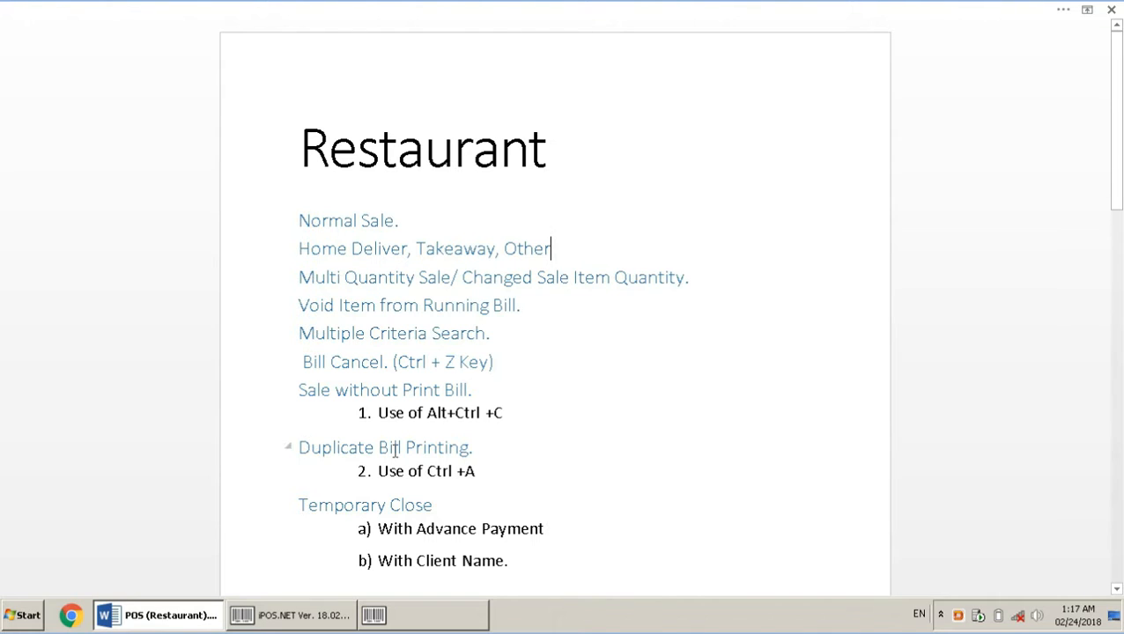
left_click(414, 622)
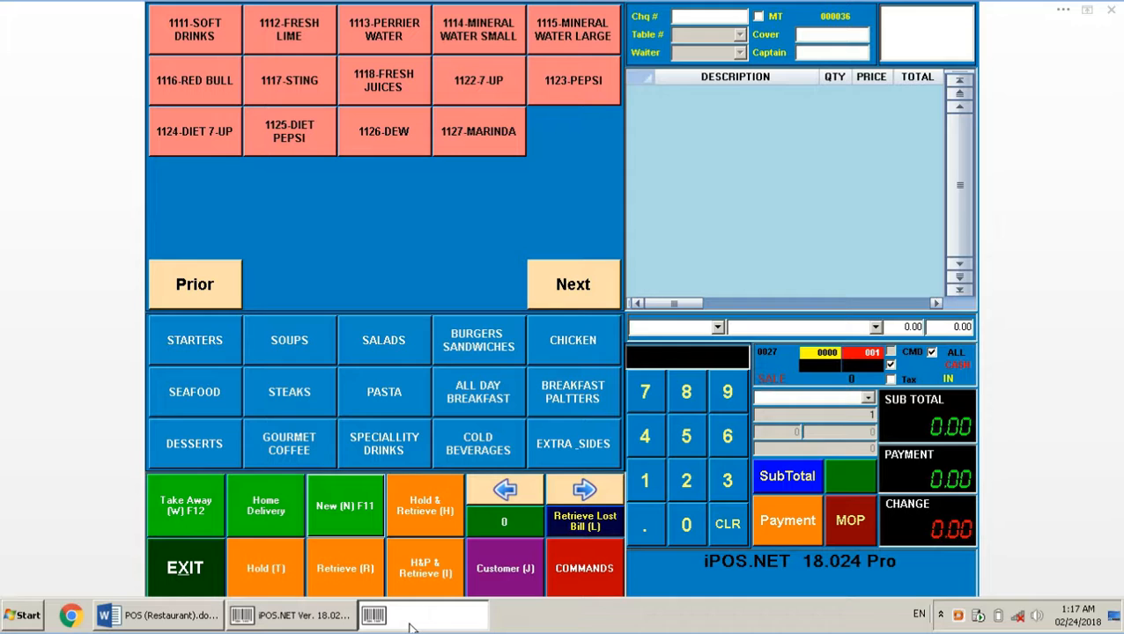
left_click(265, 506)
left_click(289, 81)
left_click(389, 73)
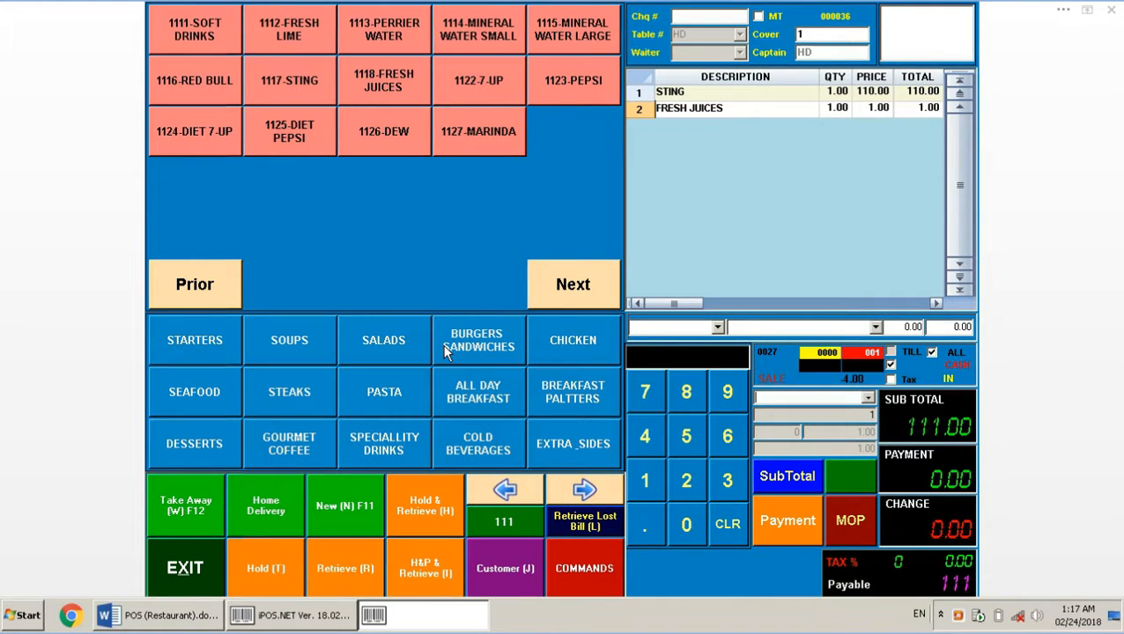
Add Belgian Waffle, Original Buttermilk Pancake, French Toast and Strawberry & Cream Waffle, then select the Sting line
left_click(463, 375)
left_click(388, 35)
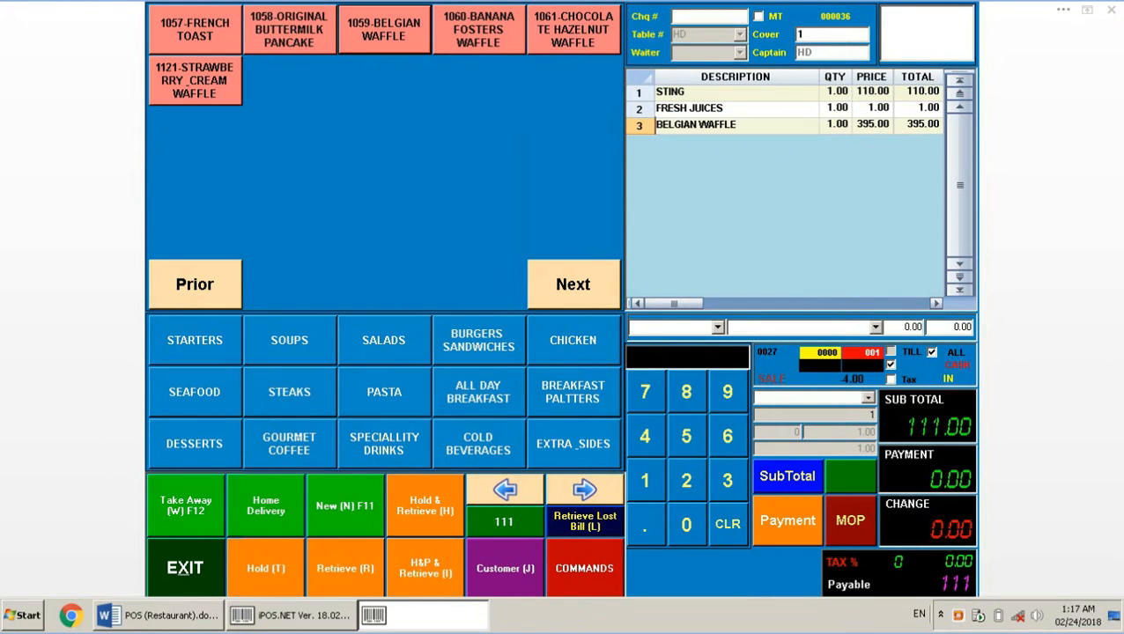
left_click(272, 26)
left_click(222, 39)
left_click(220, 79)
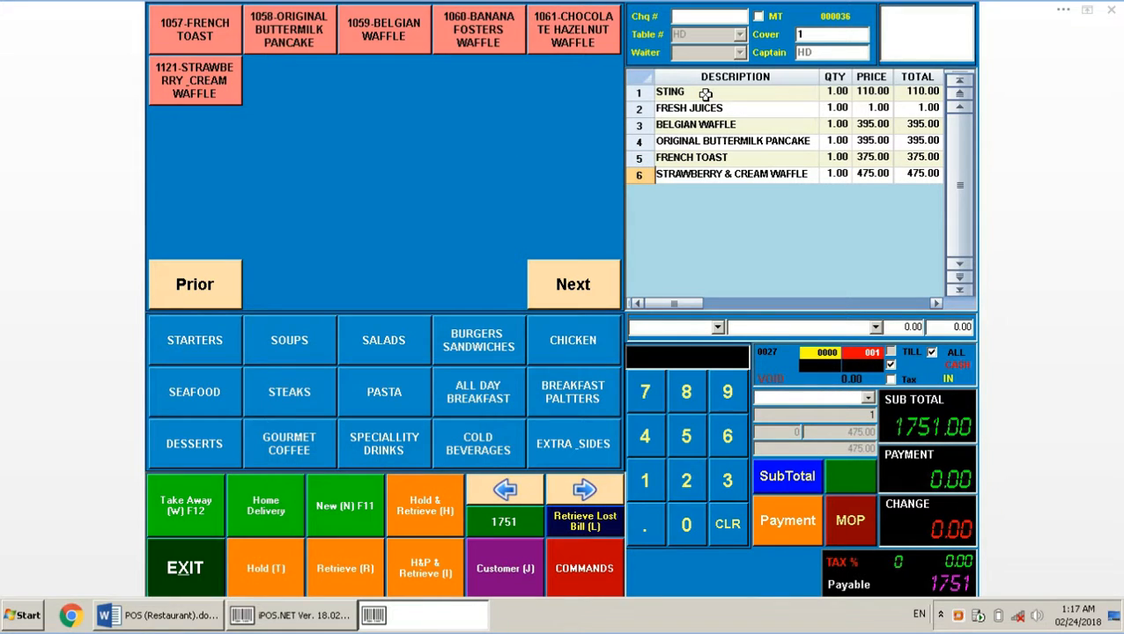
left_click(705, 93)
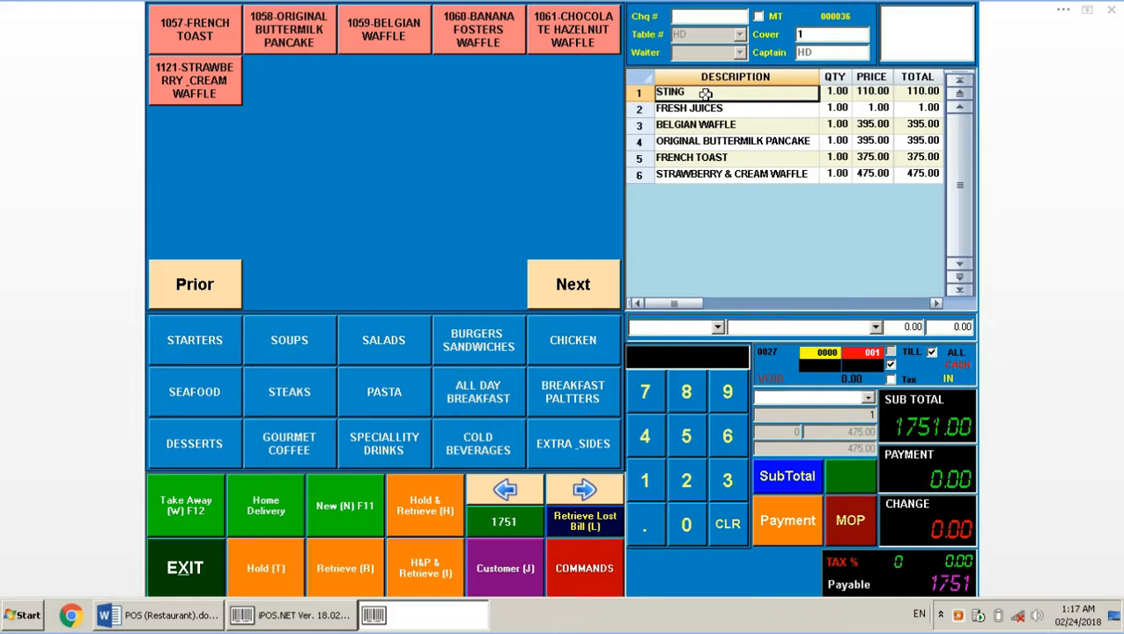
Void the Sting, Fresh Juices and Belgian Waffle lines, leaving a 1245.00 subtotal
double_click(705, 93)
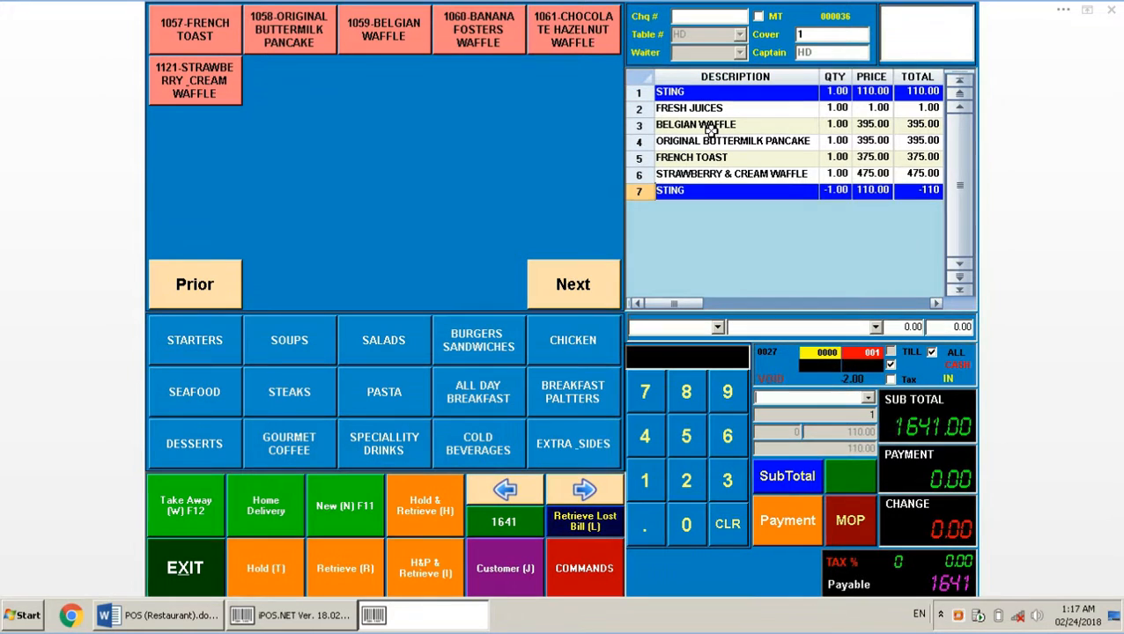
double_click(705, 109)
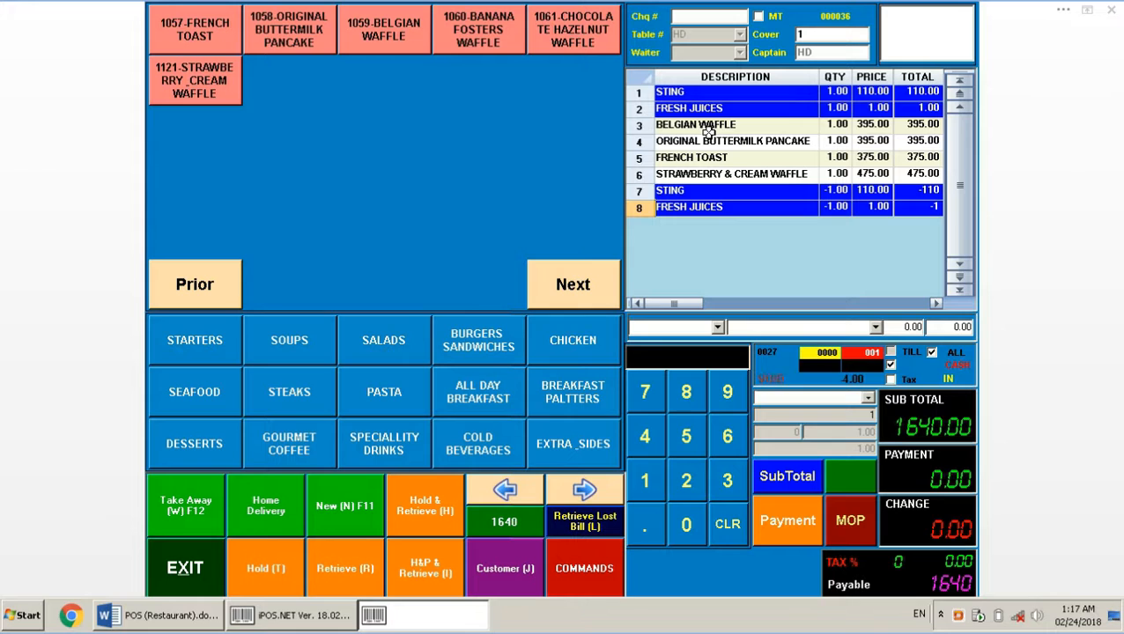
double_click(707, 126)
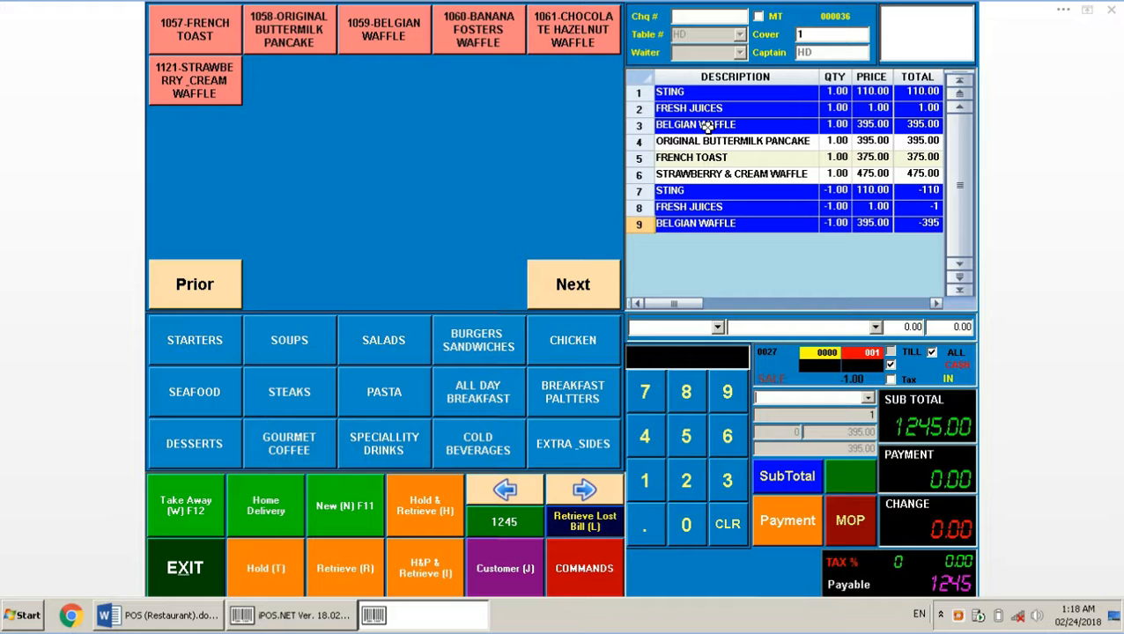
Cancel the whole 1245.00 bill with the password, then bring the Word Restaurant document forward
left_click(606, 574)
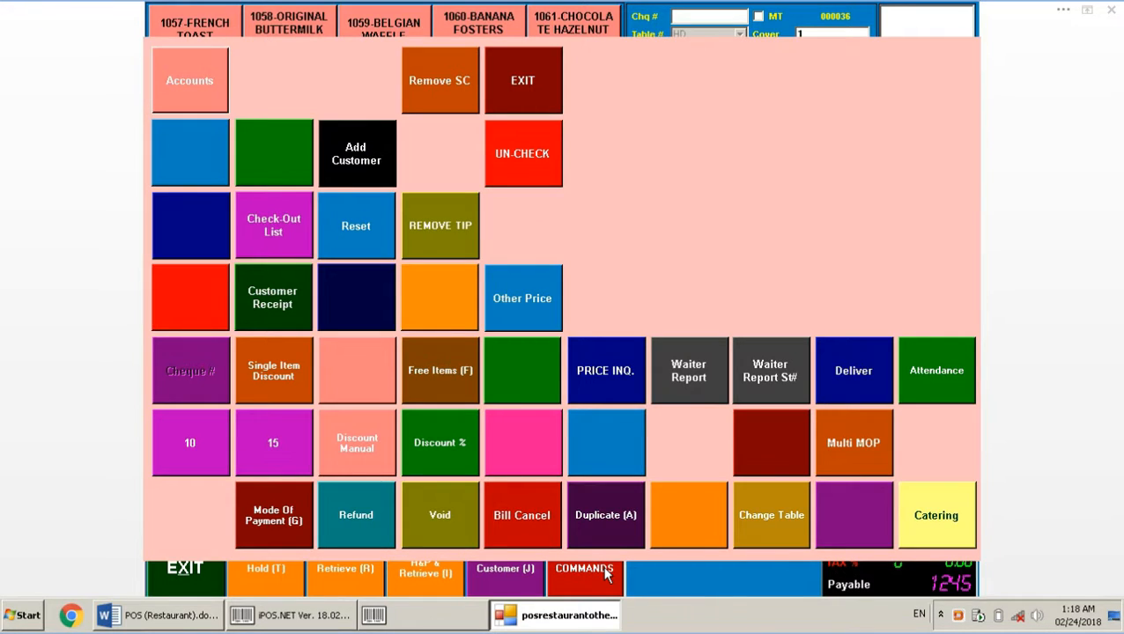
left_click(528, 516)
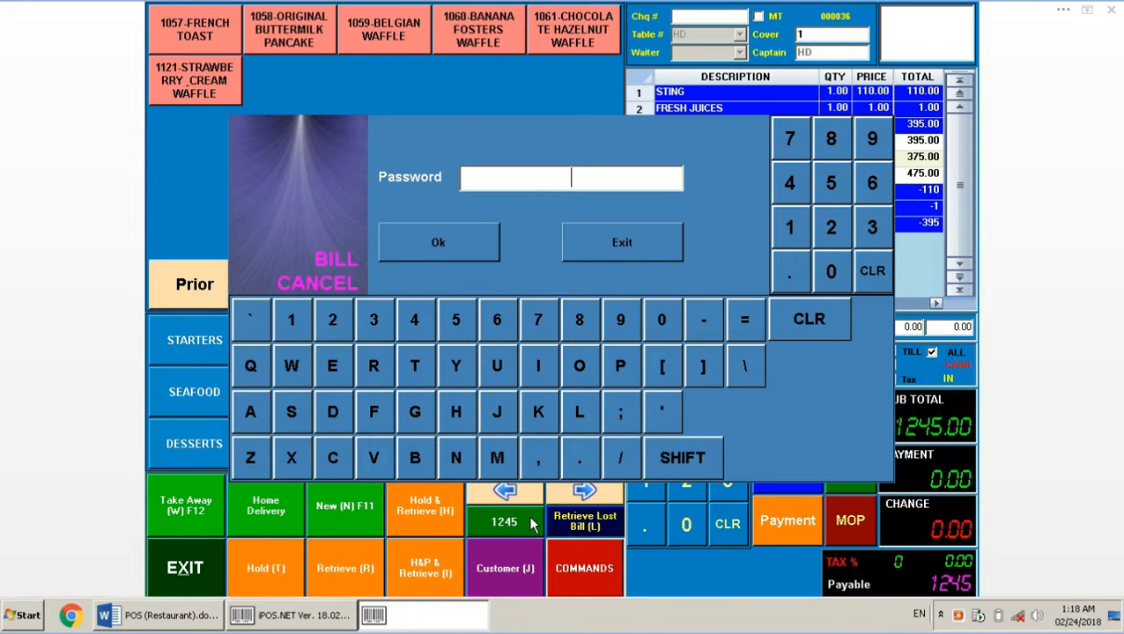
type("**")
key("Return")
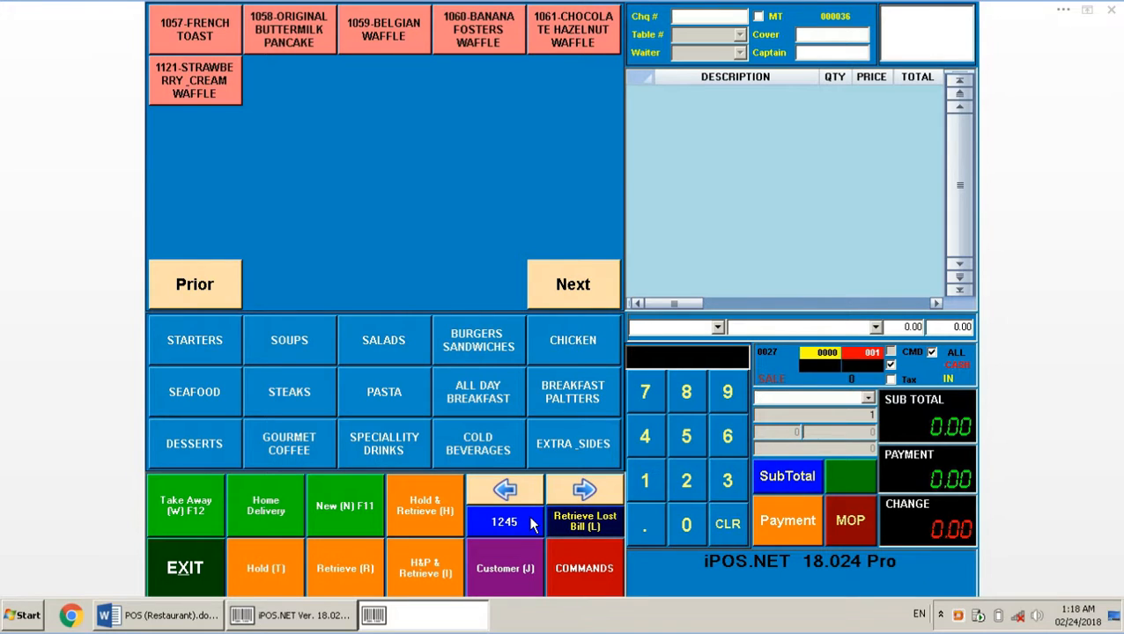
left_click(190, 617)
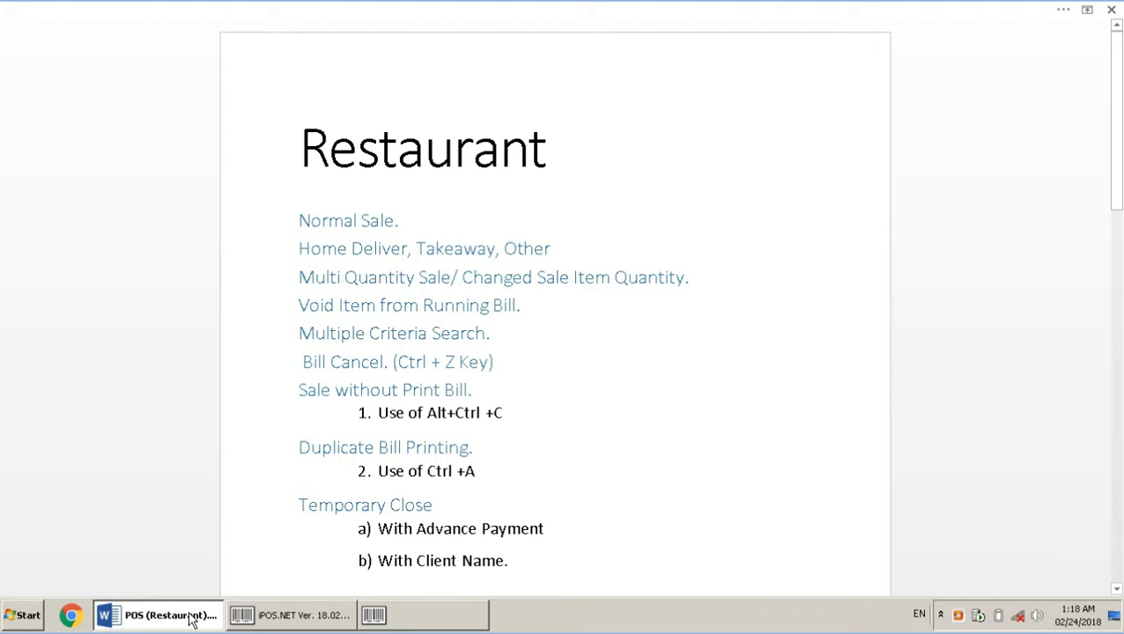
Retrieve held cheque 000029 for table 1 with its seven items, subtotal 4835.00
left_click(421, 623)
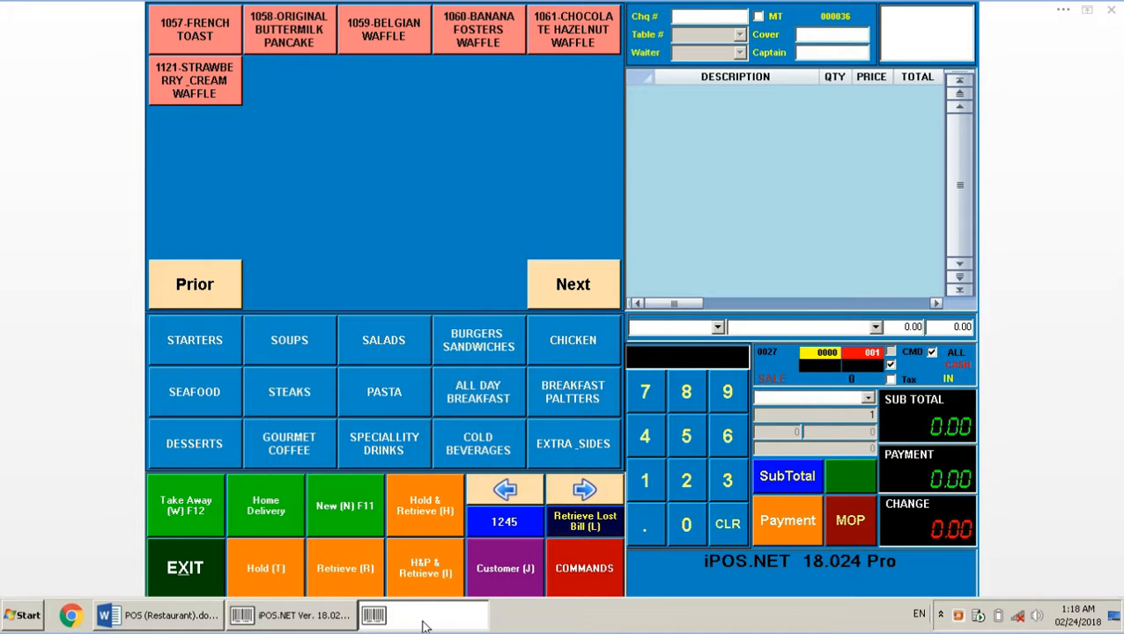
left_click(340, 579)
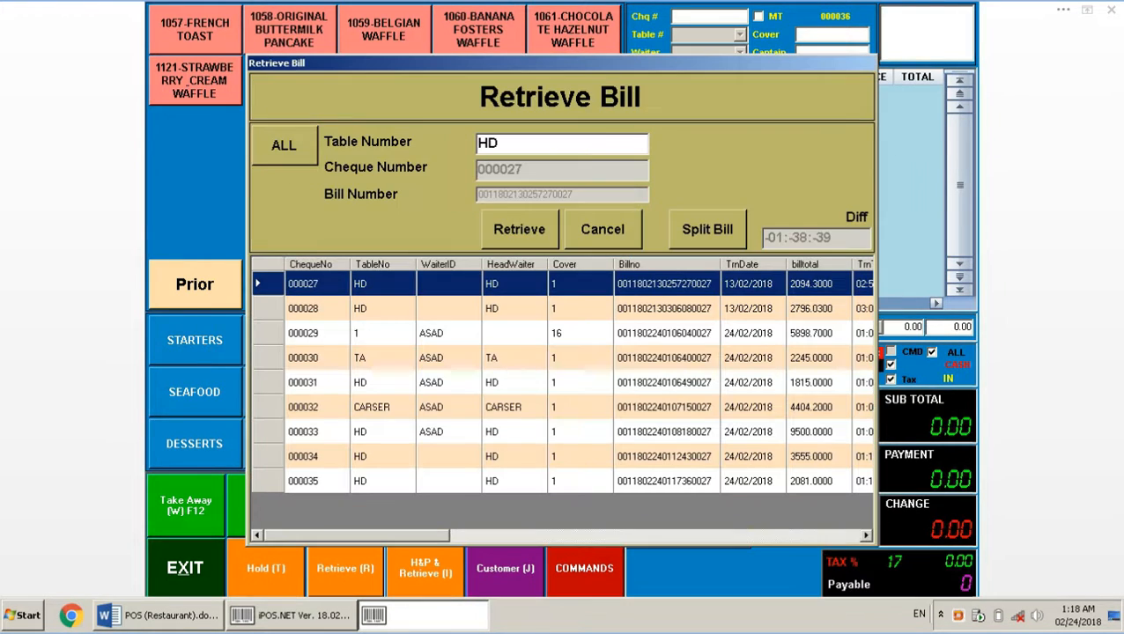
left_click(608, 227)
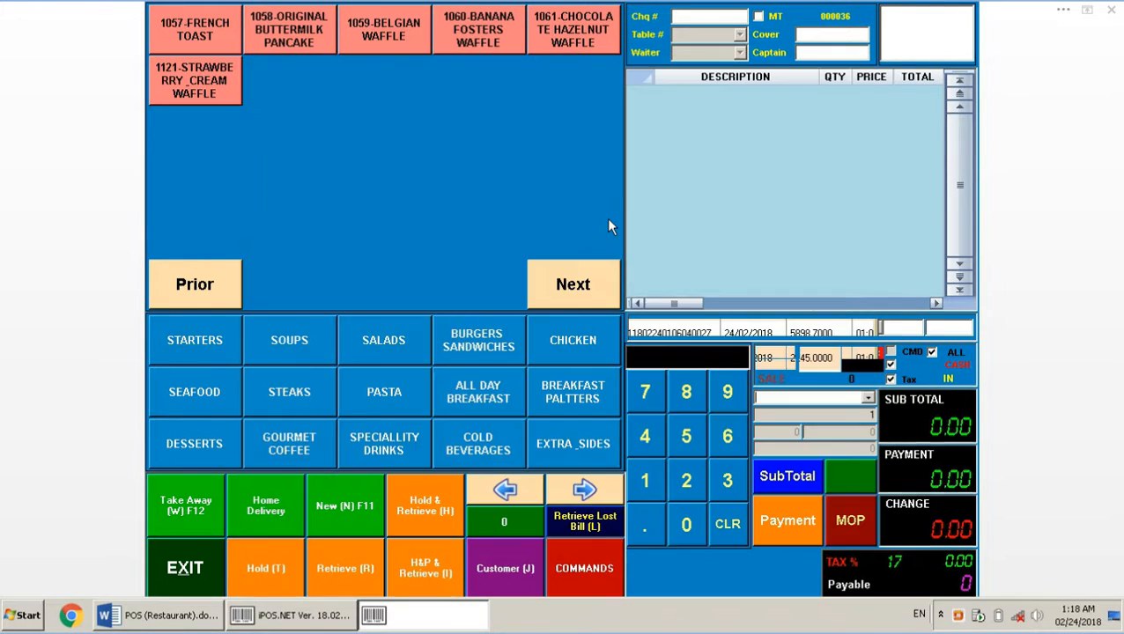
left_click(344, 575)
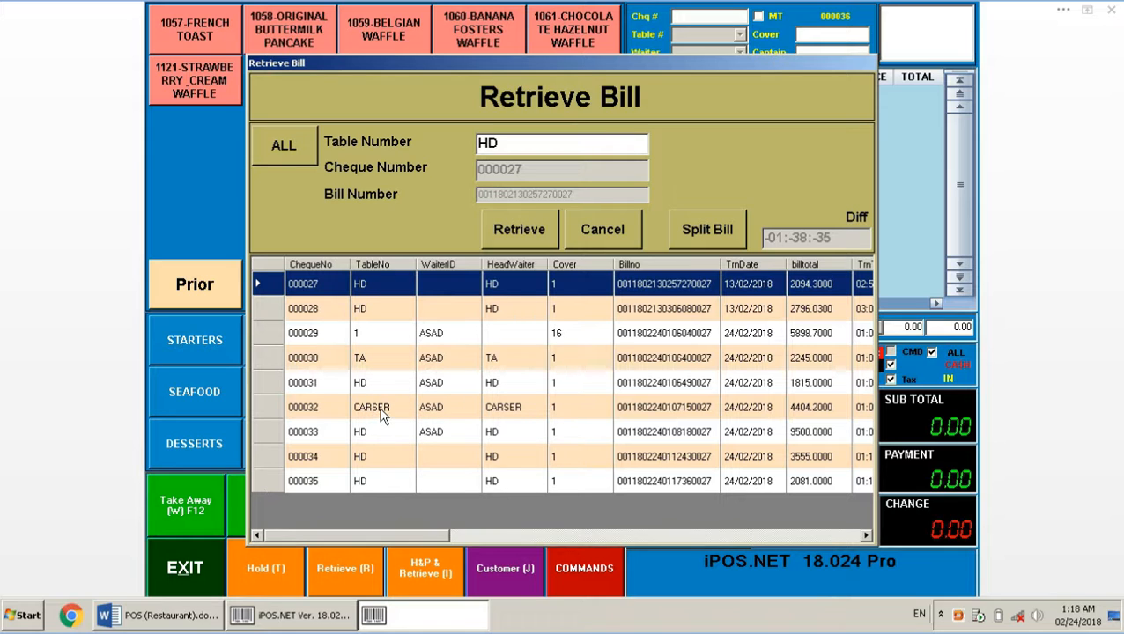
left_click(366, 361)
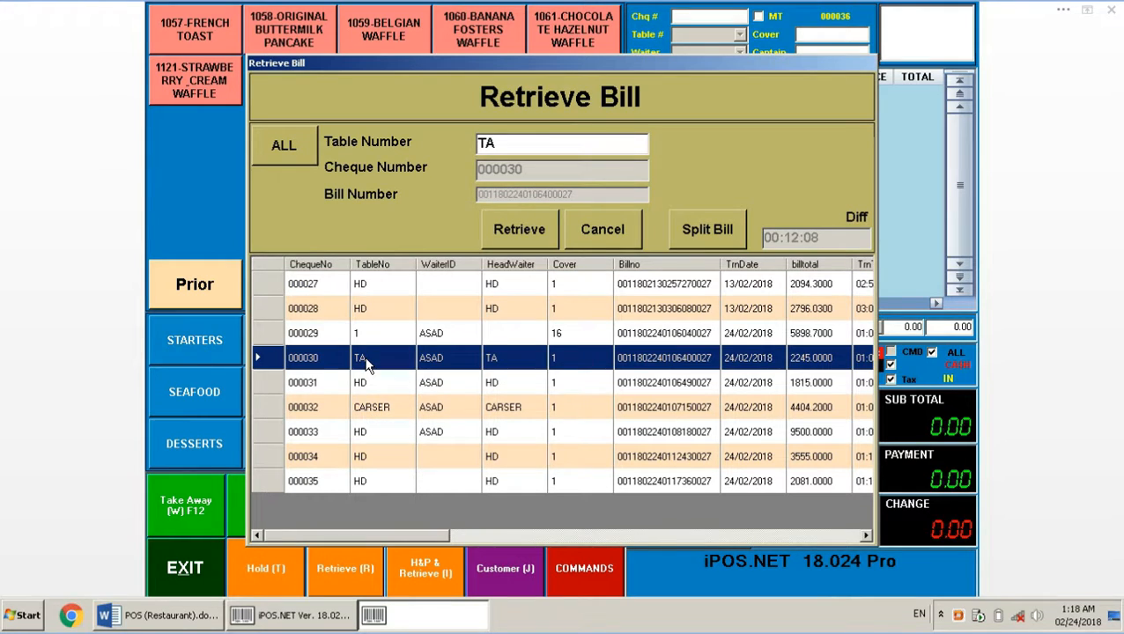
left_click(363, 333)
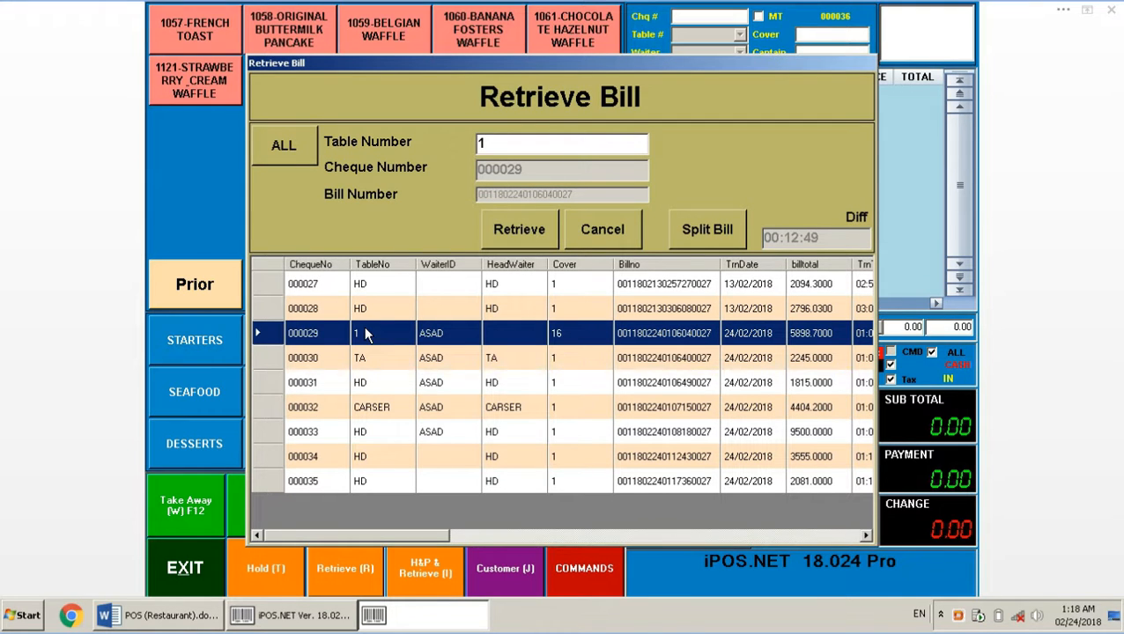
left_click(547, 229)
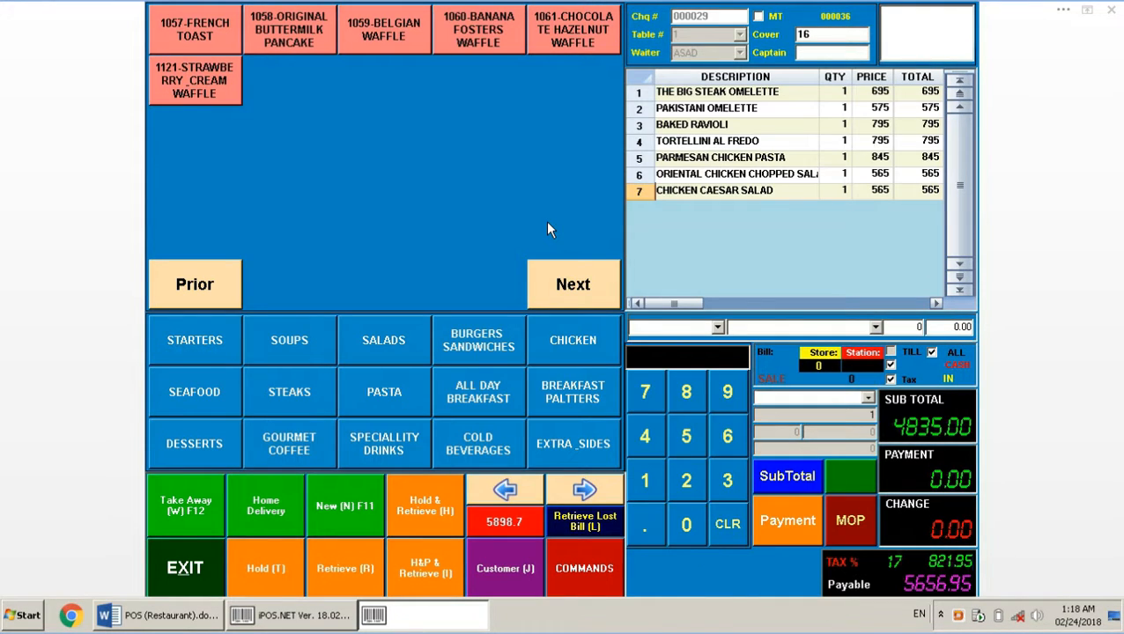
Pay cheque 000029 with 6000 tendered and no service charge, then show the Word notes
left_click(502, 527)
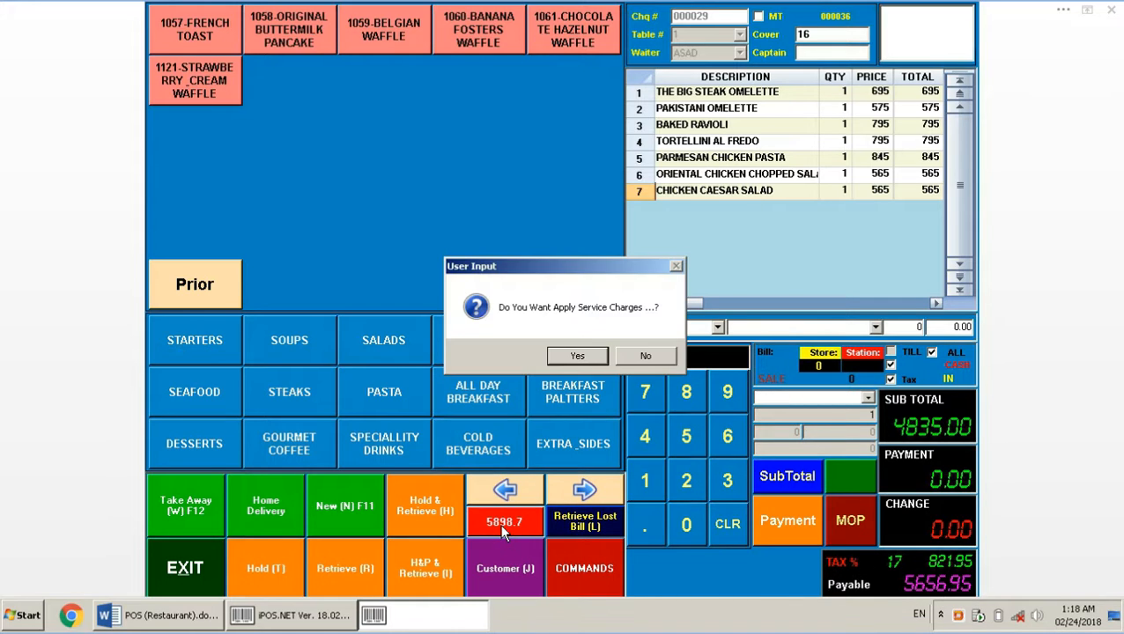
left_click(647, 358)
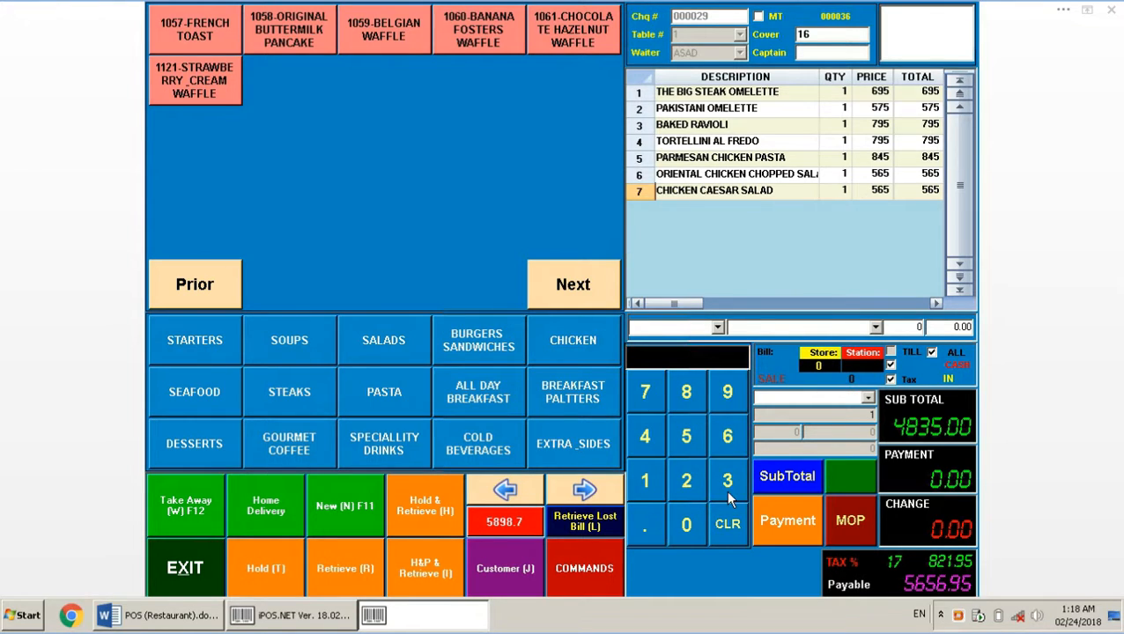
left_click(726, 438)
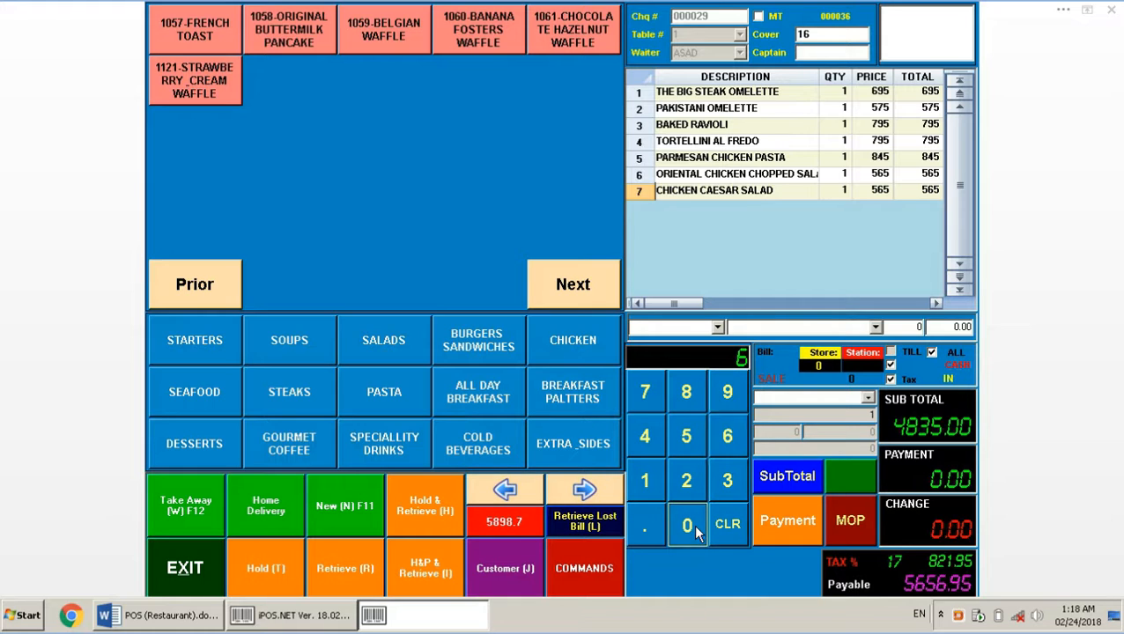
left_click(693, 524)
left_click(693, 524)
left_click(693, 524)
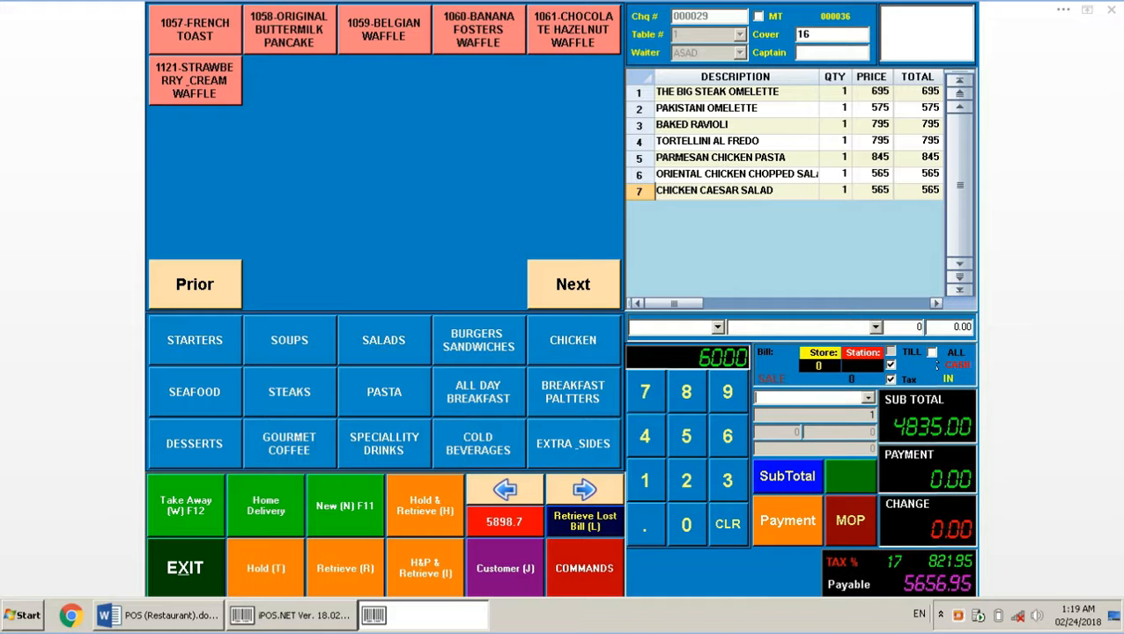
left_click(794, 514)
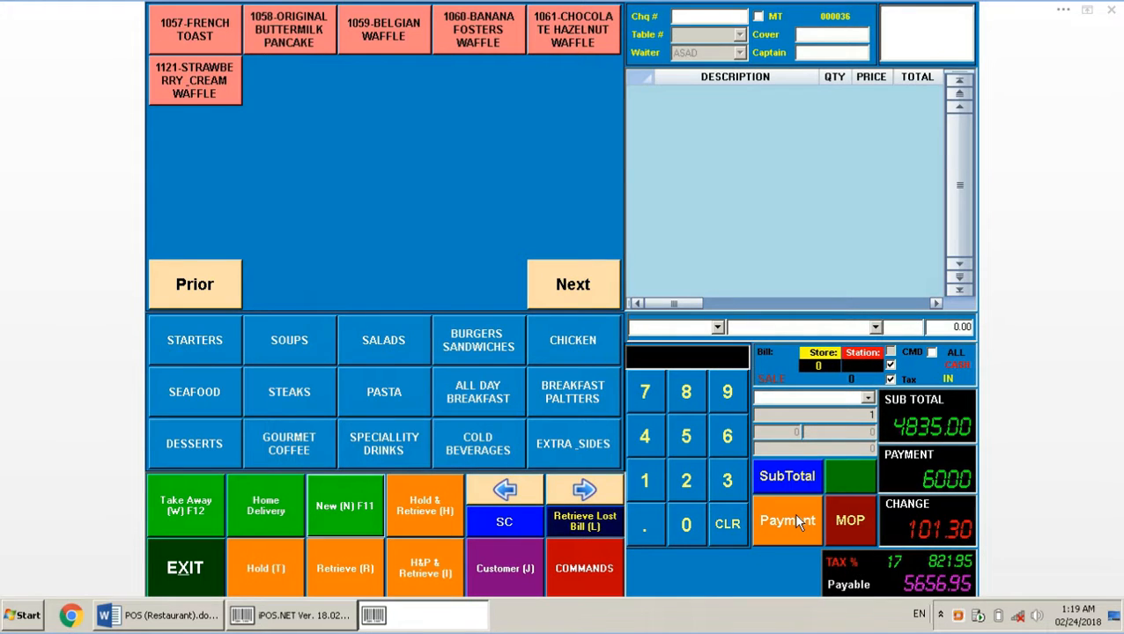
left_click(931, 353)
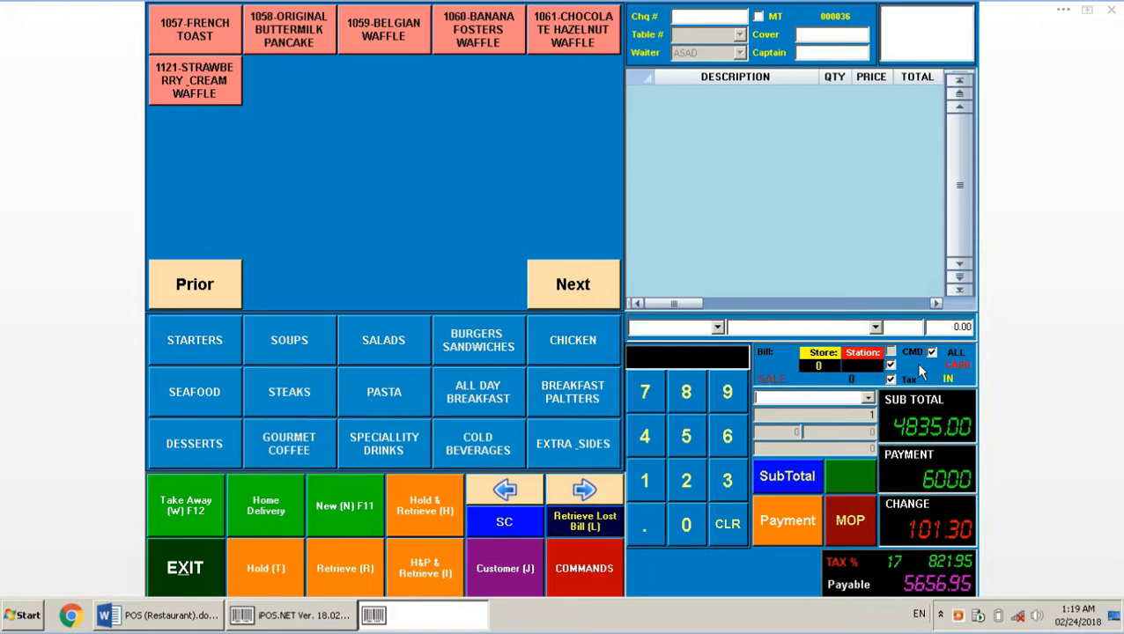
left_click(172, 615)
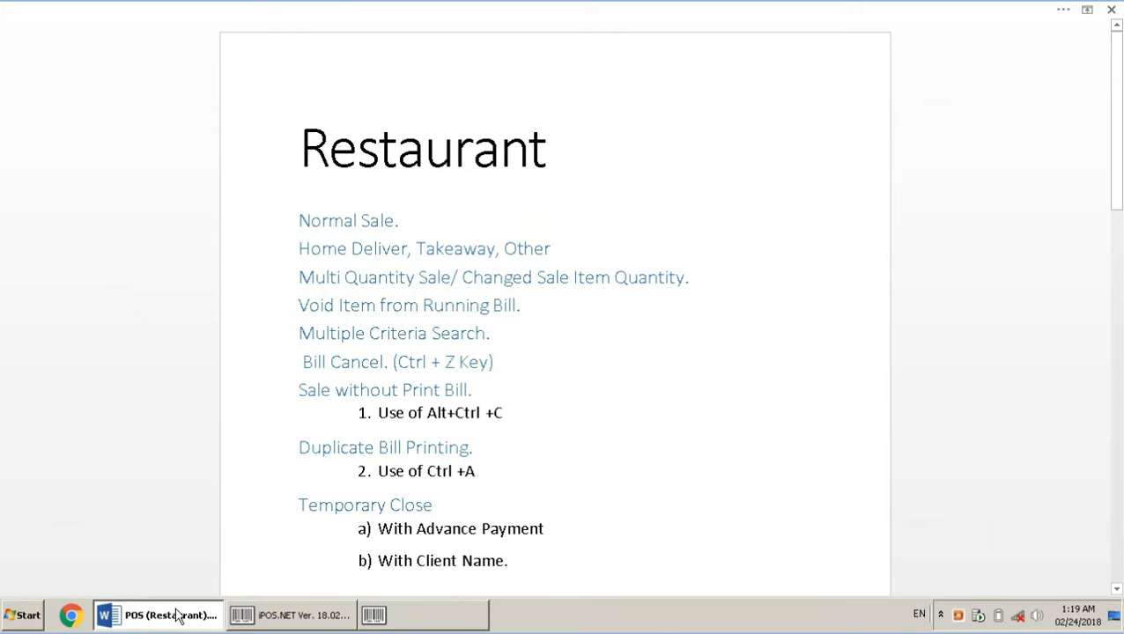
Return to iPOS.NET and open the COMMANDS panel over empty bill 000036
left_click(374, 615)
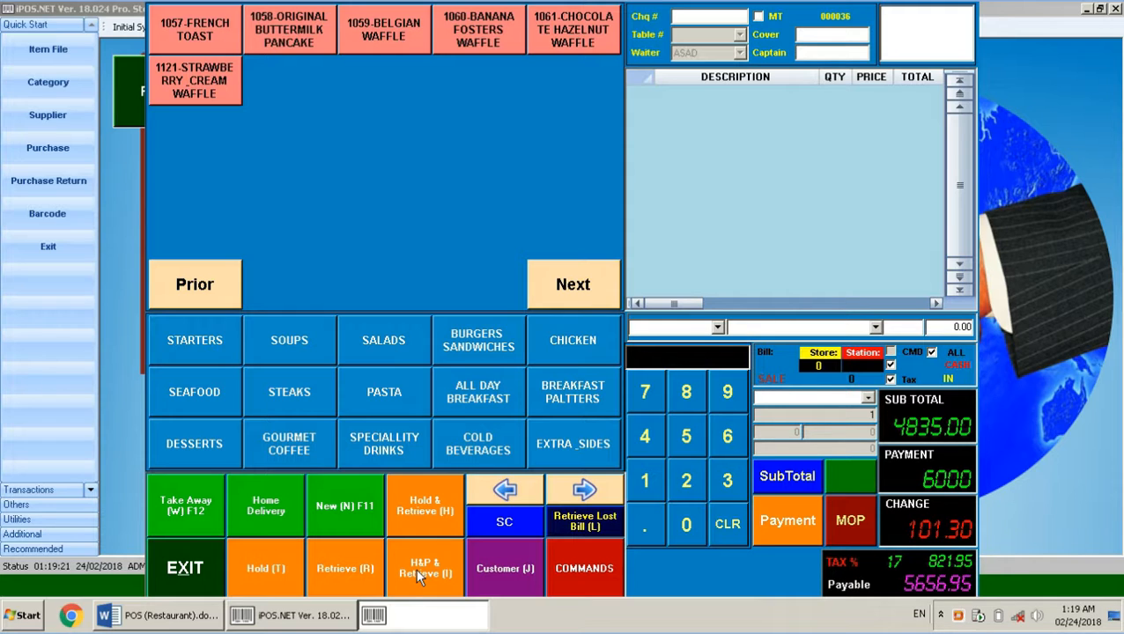
left_click(582, 574)
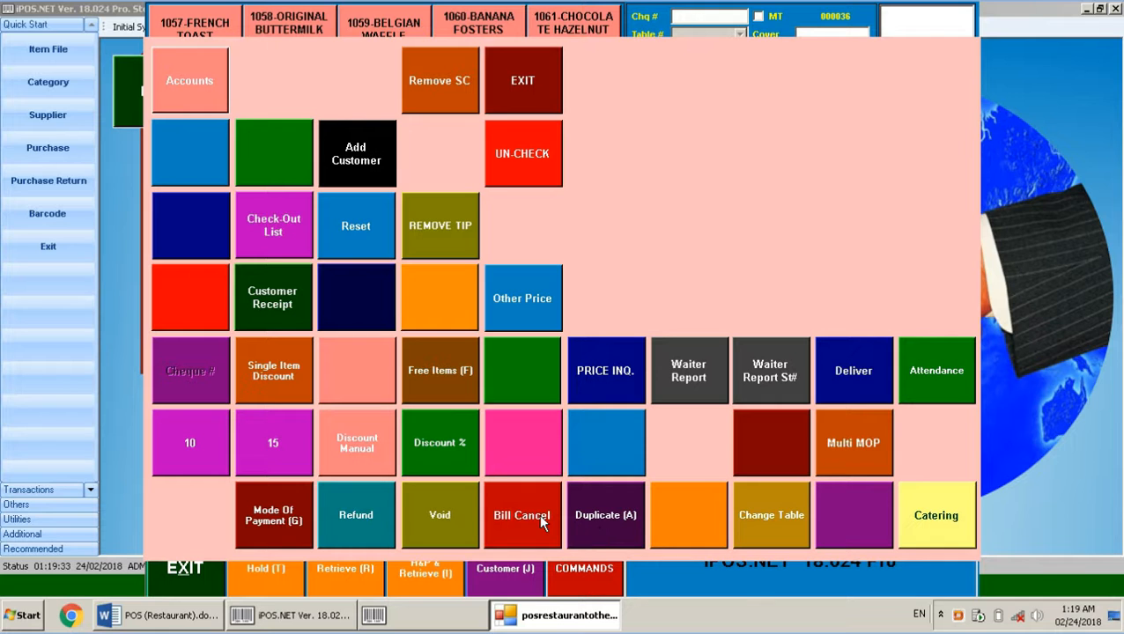
Browse cheques 000021 and 000029 in the Duplicate Bill list, then close it without printing
left_click(620, 519)
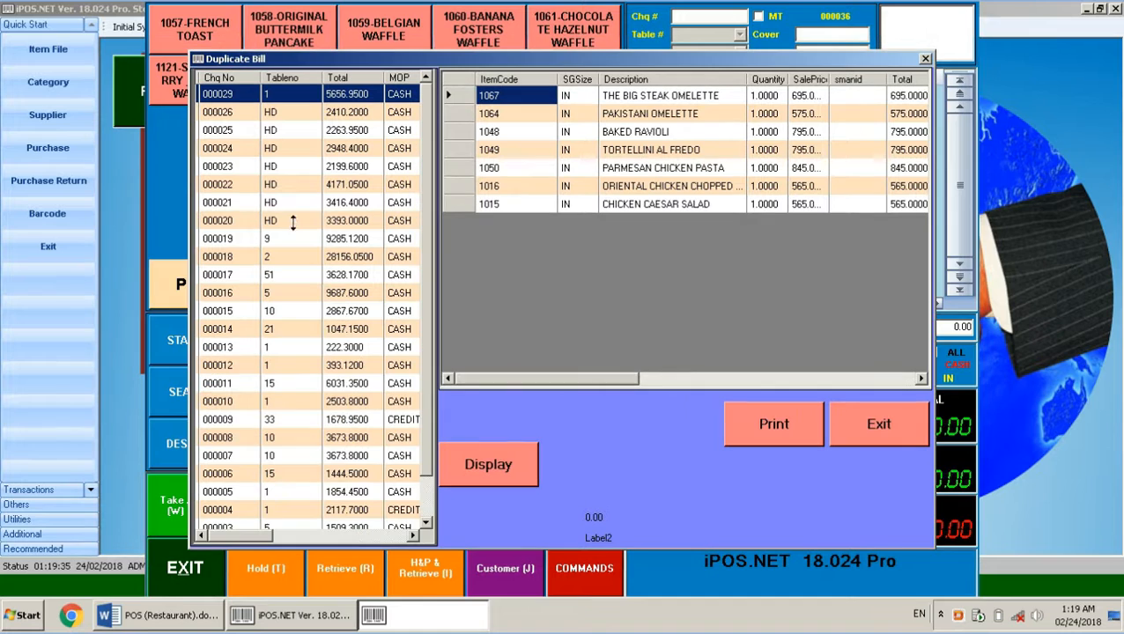
left_click(300, 208)
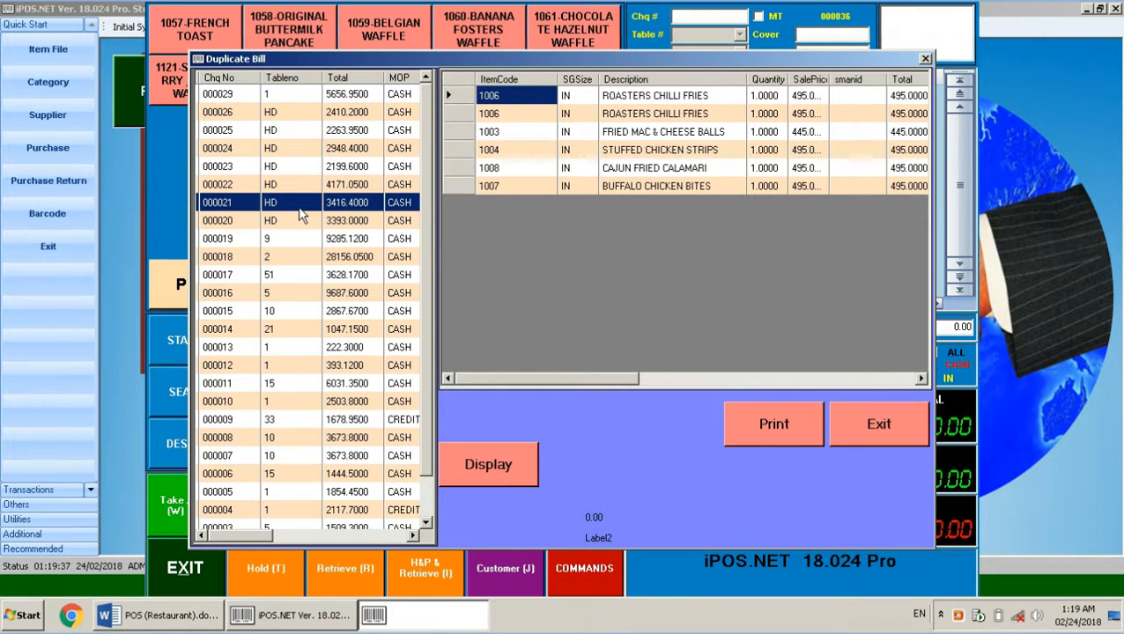
key("Up")
key("Up")
key("Up")
key("Up")
key("Up")
key("Up")
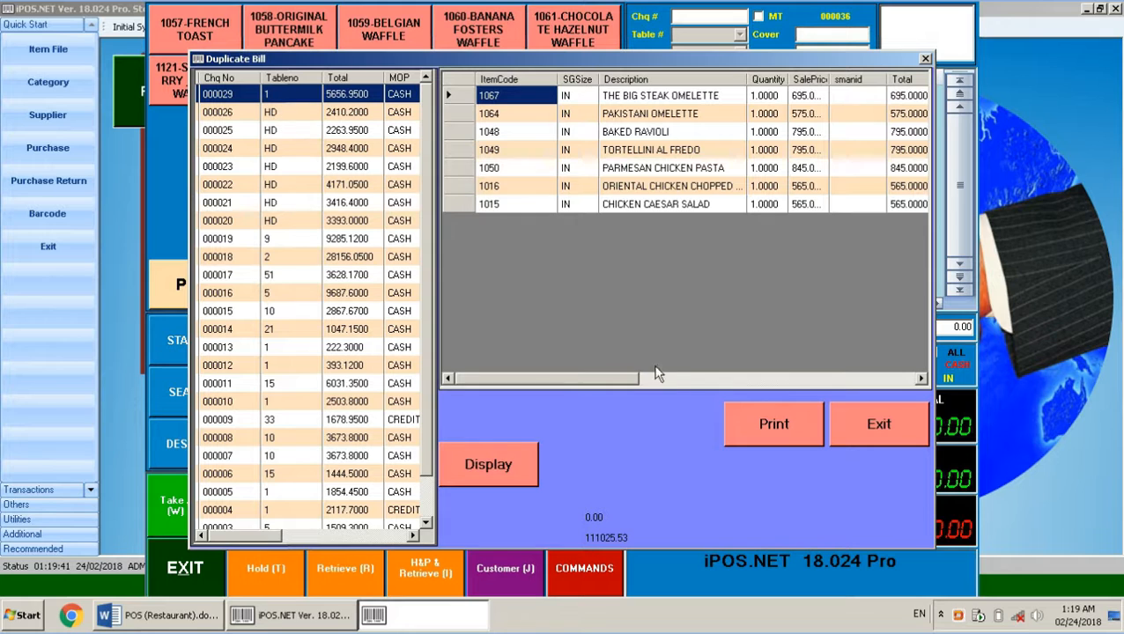
left_click(870, 427)
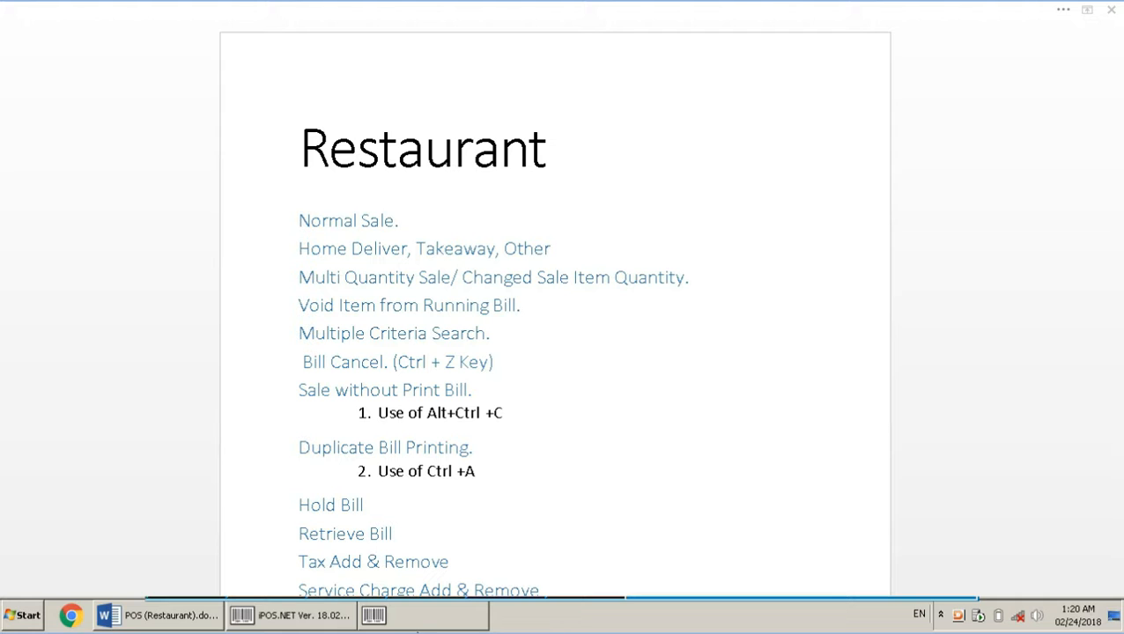
Switch from Word back to iPOS.NET and open the Retrieve Bill list of held cheques
left_click(418, 616)
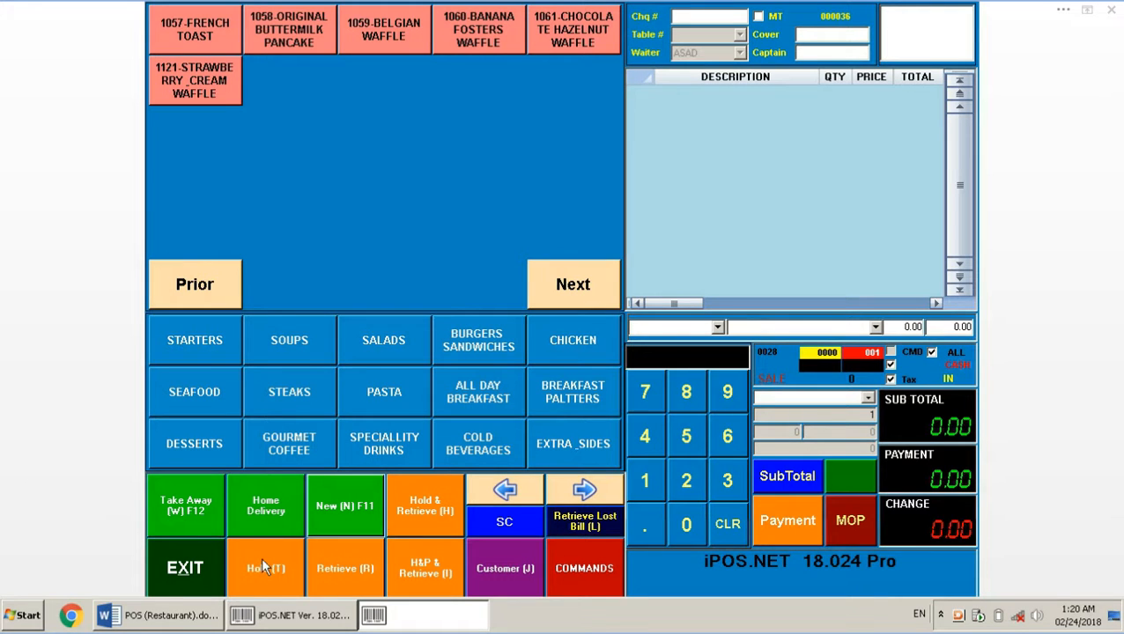
left_click(186, 622)
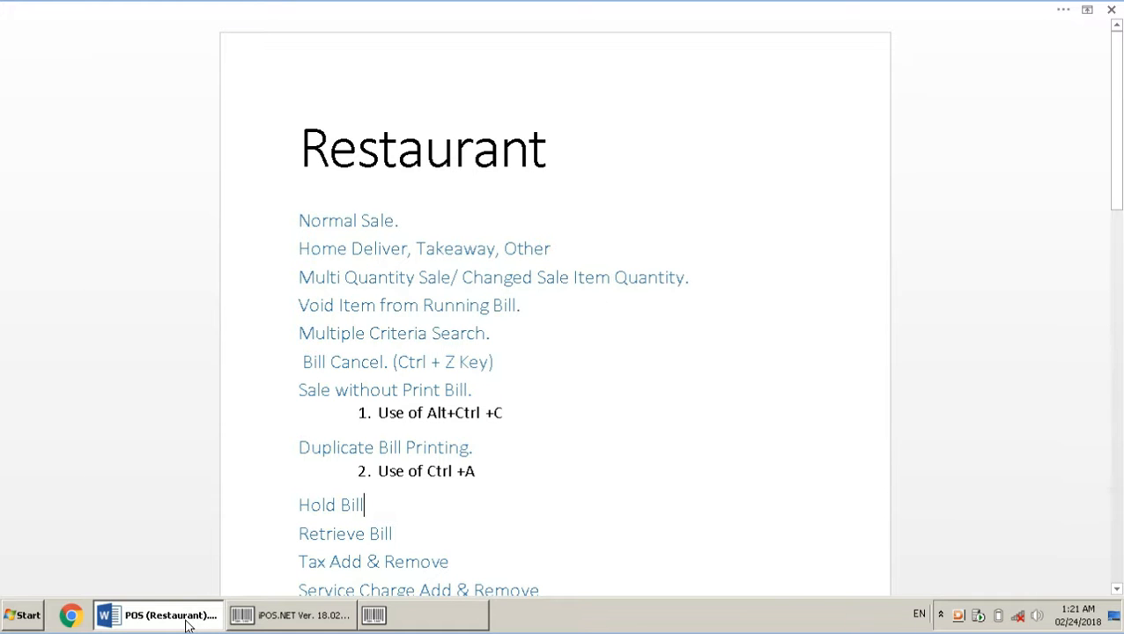
left_click(187, 622)
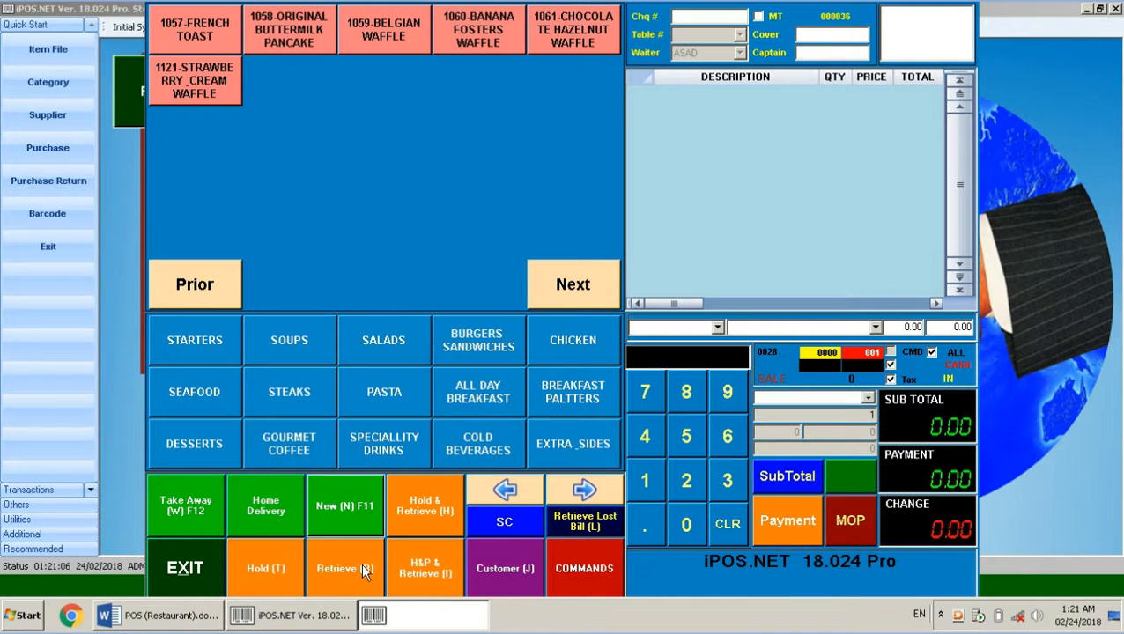
left_click(363, 568)
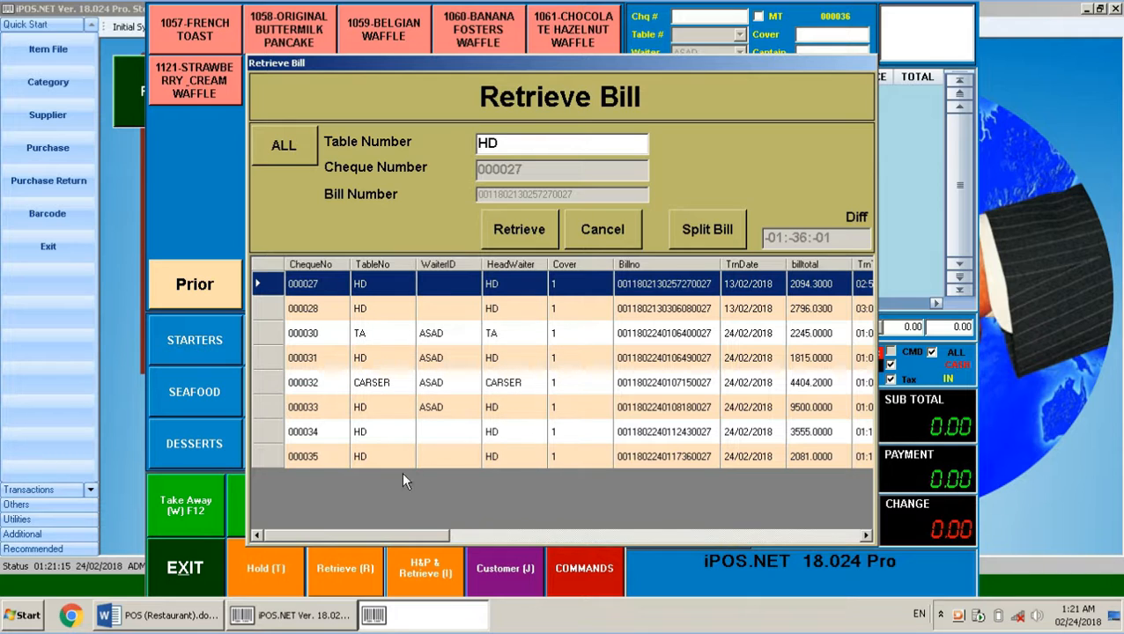
Retrieve held cheque 000031 with its three omelette and egg dishes, subtotal 1815
left_click(412, 386)
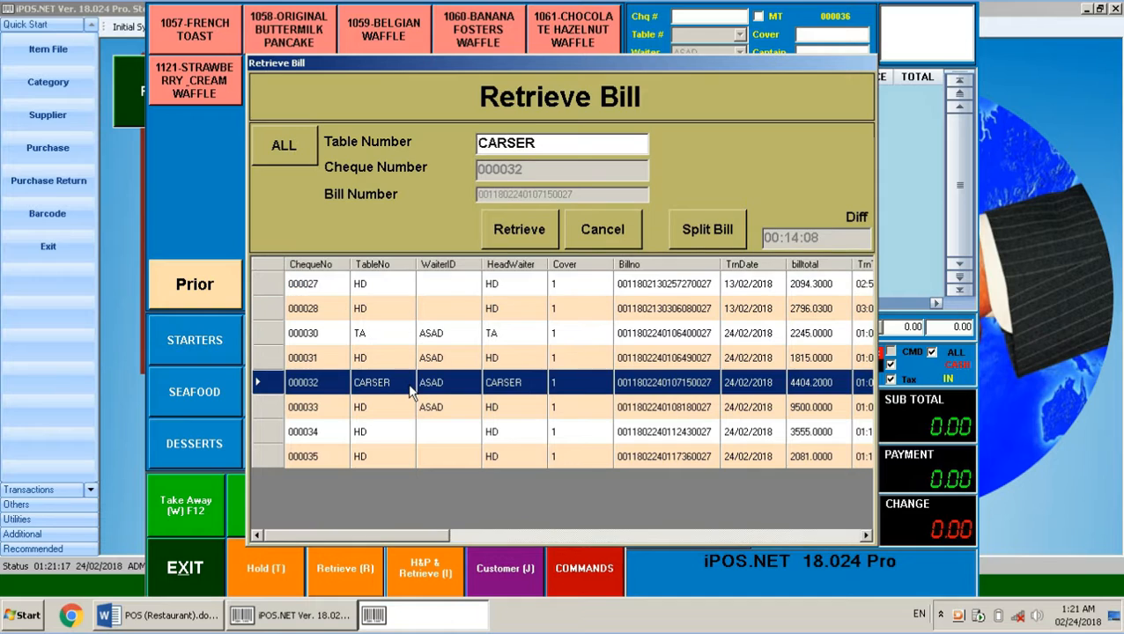
left_click(392, 337)
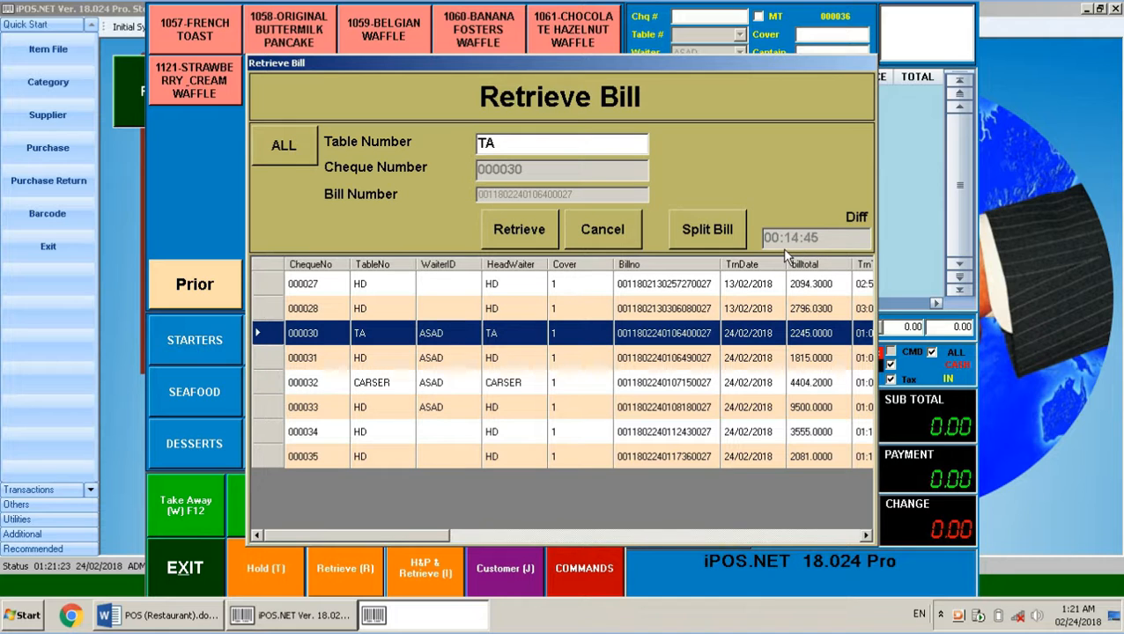
left_click(368, 360)
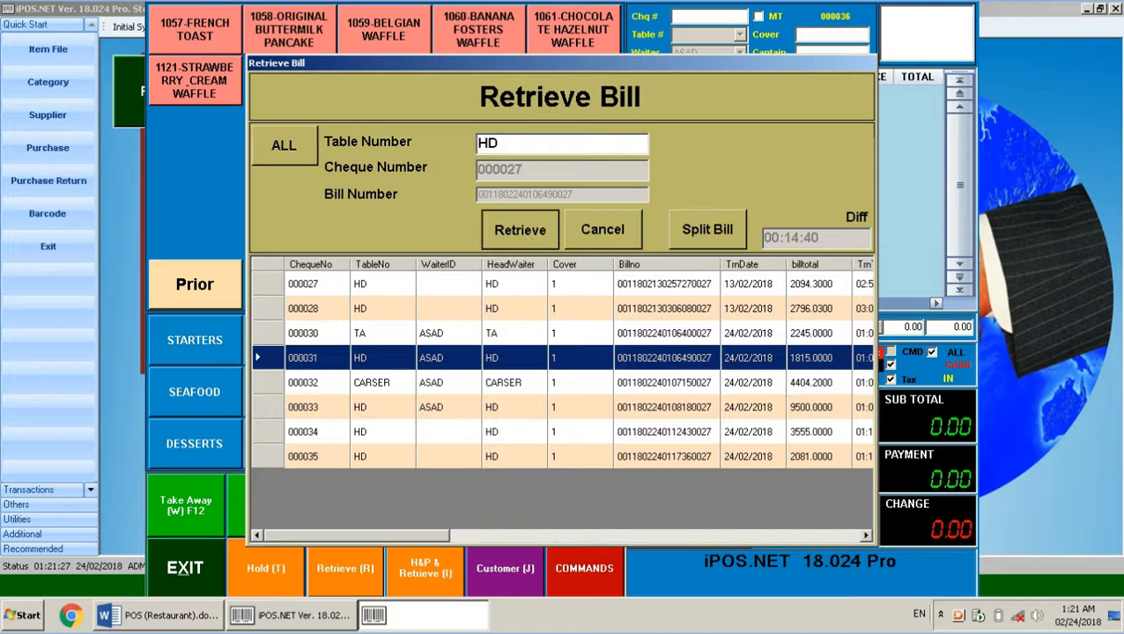
left_click(522, 230)
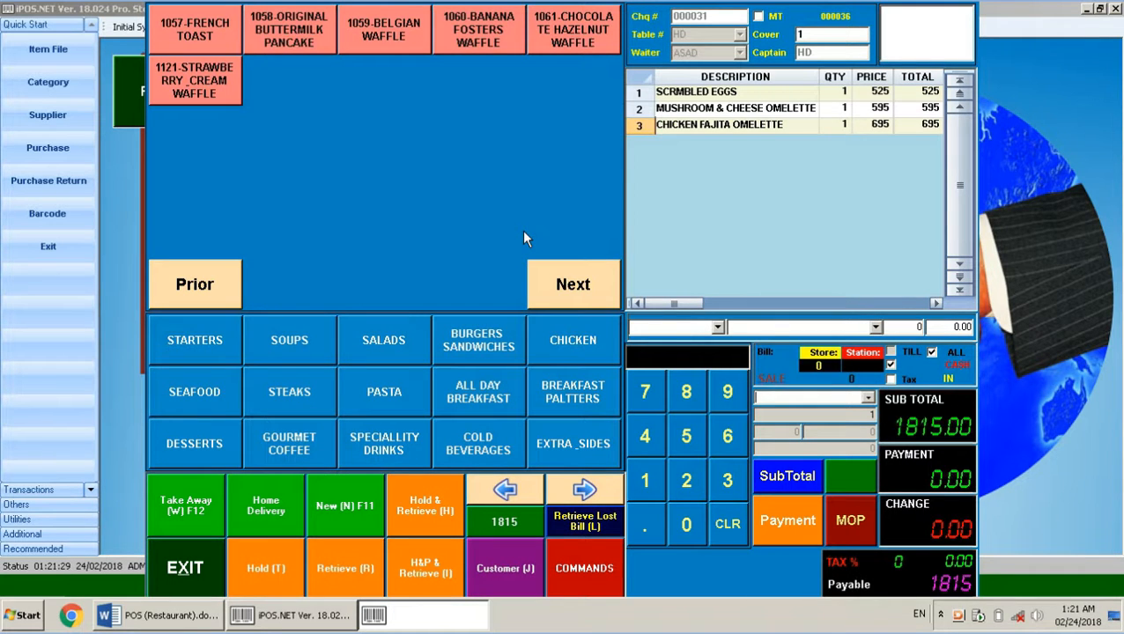
Add Sting, Fresh Juices, 7-Up, Marinda and Dew from Cold Beverages to bill 000031
left_click(521, 447)
left_click(295, 79)
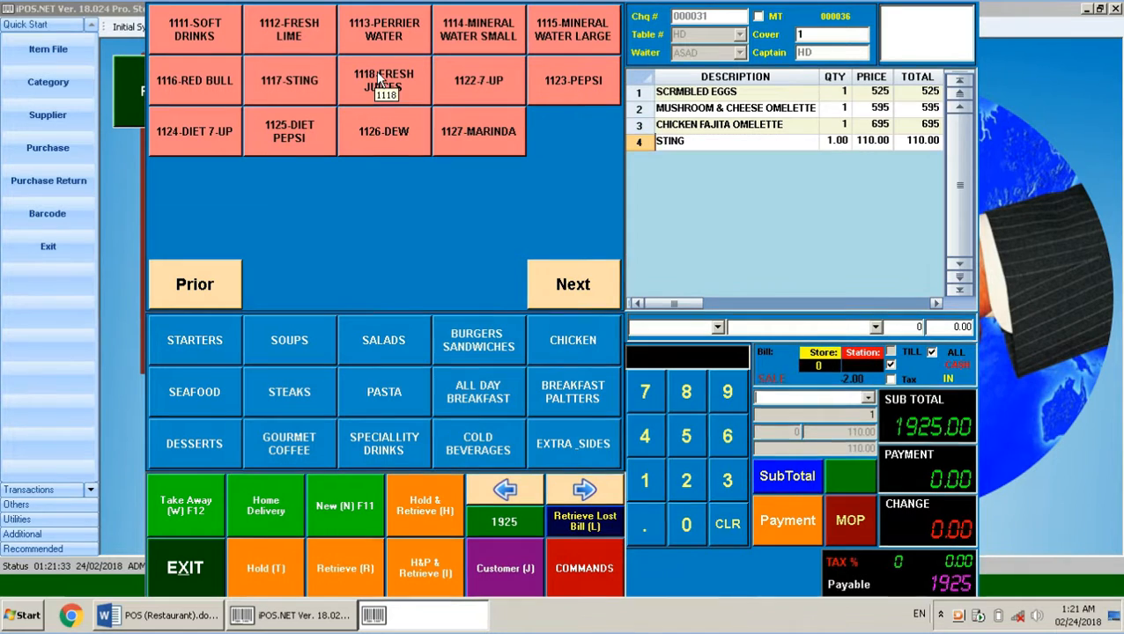
left_click(376, 71)
left_click(465, 80)
left_click(470, 113)
left_click(382, 119)
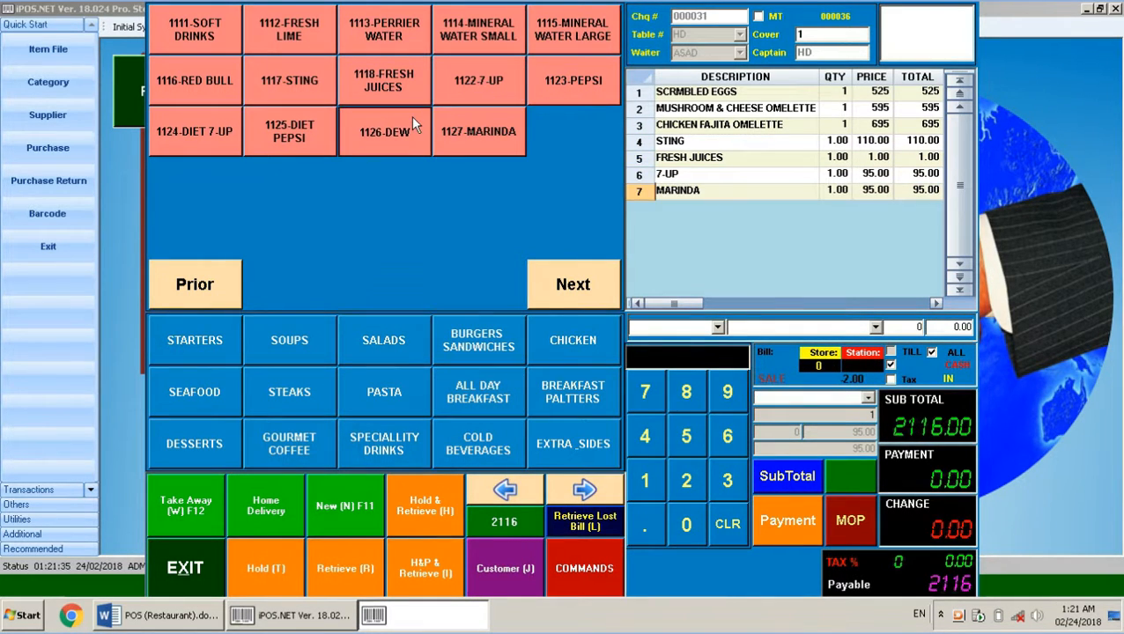
Put the 2211 bill back on hold and reopen the held bills list
left_click(285, 561)
left_click(616, 261)
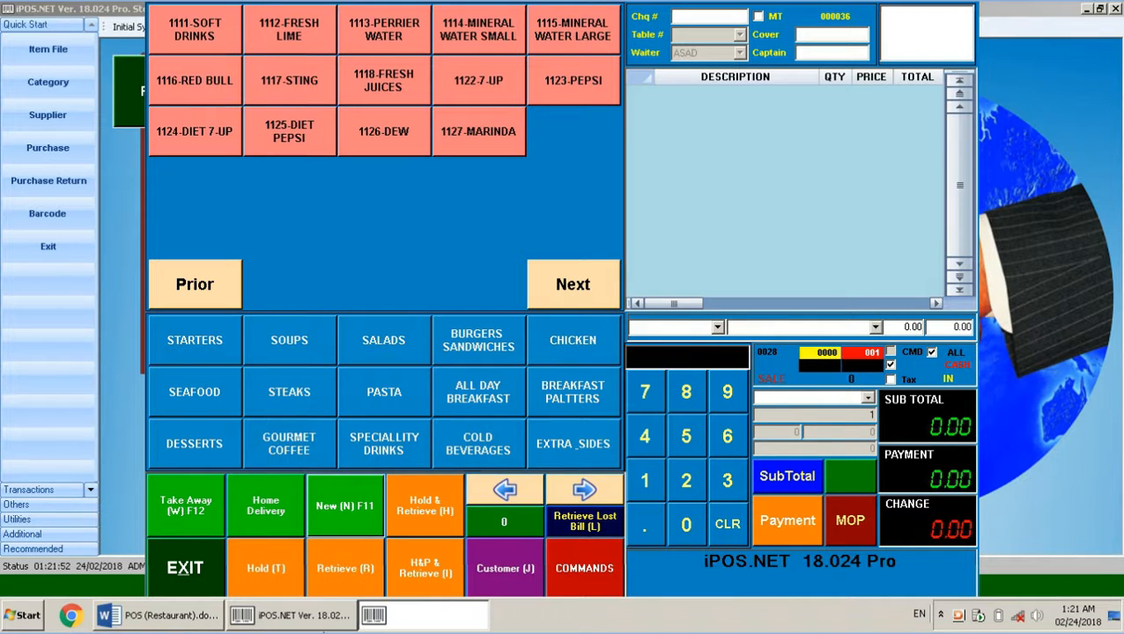
left_click(328, 552)
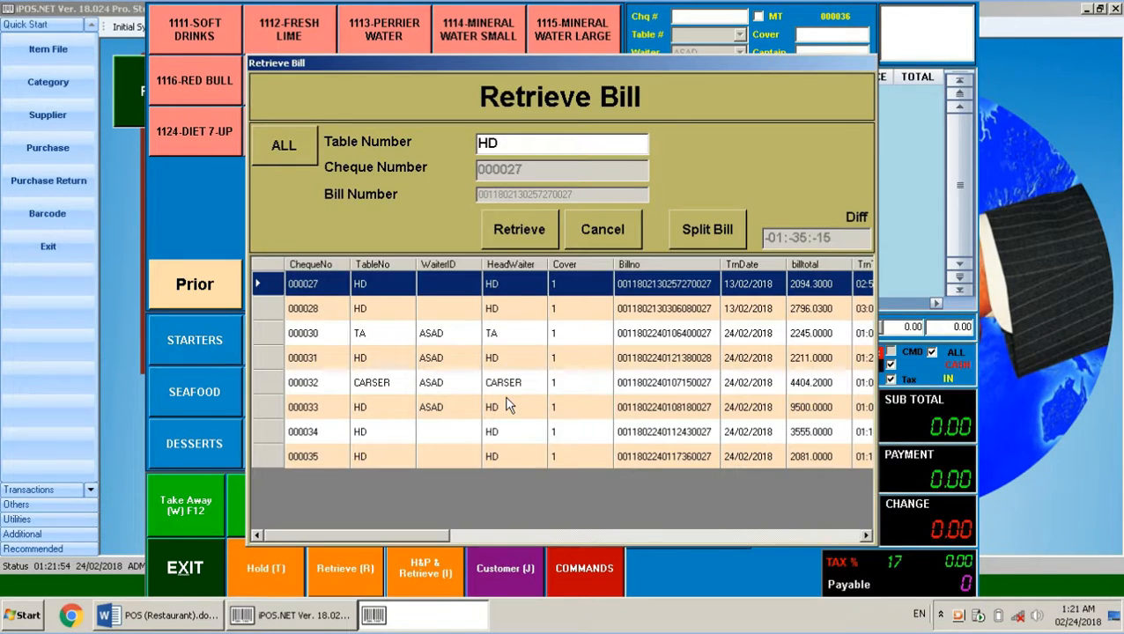
left_click(195, 624)
left_click(388, 535)
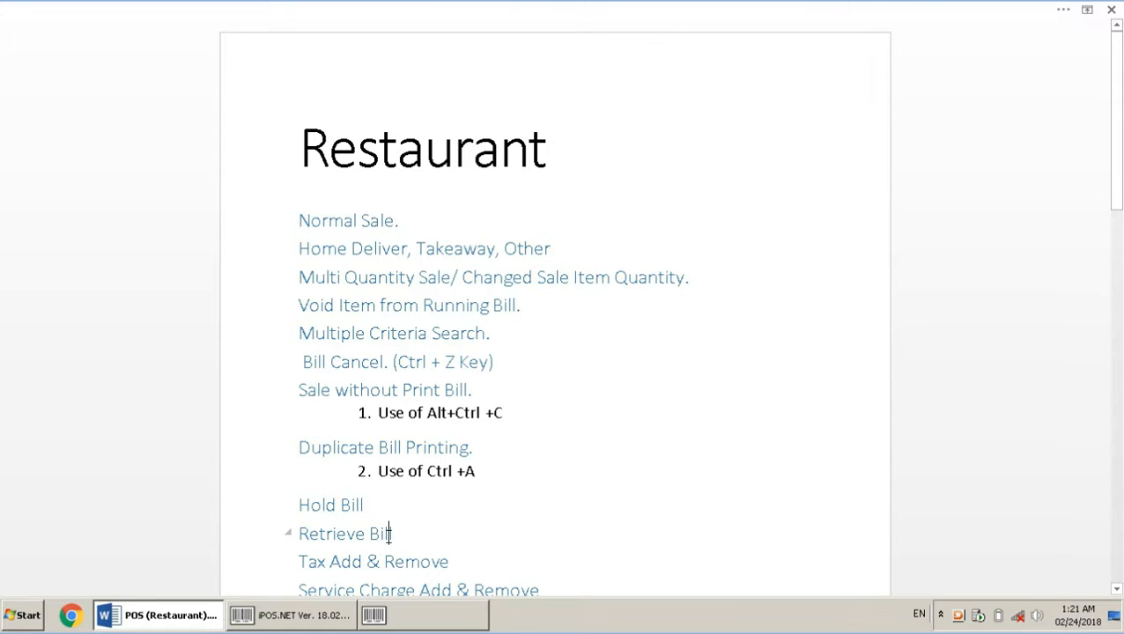
key("Down")
key("Down")
key("Down")
key("Down")
key("Down")
key("Down")
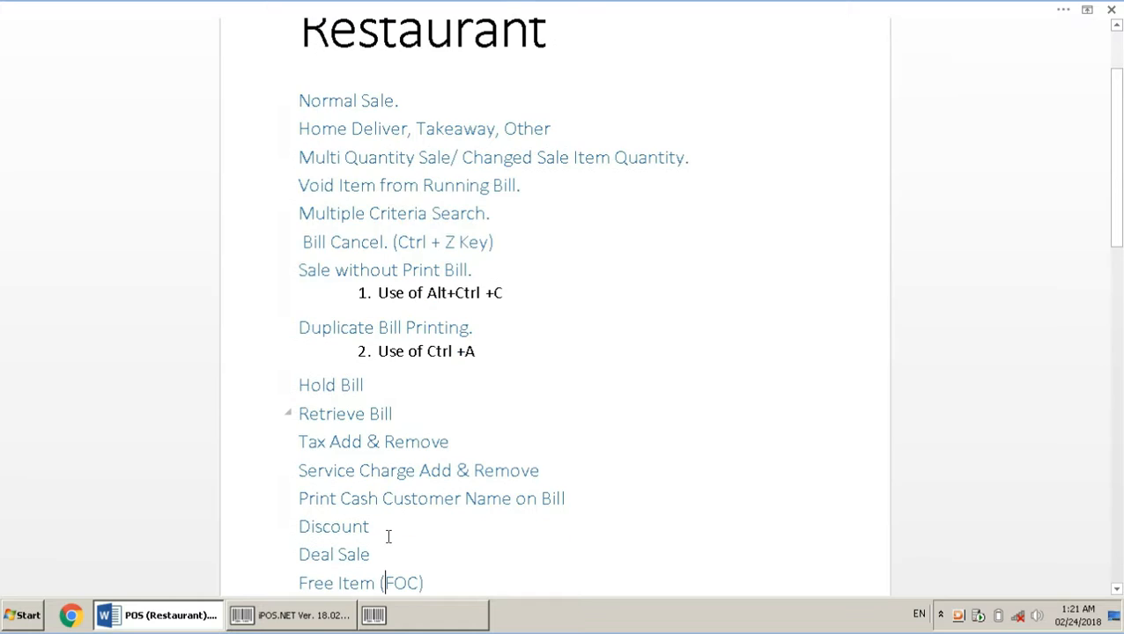
left_click(426, 616)
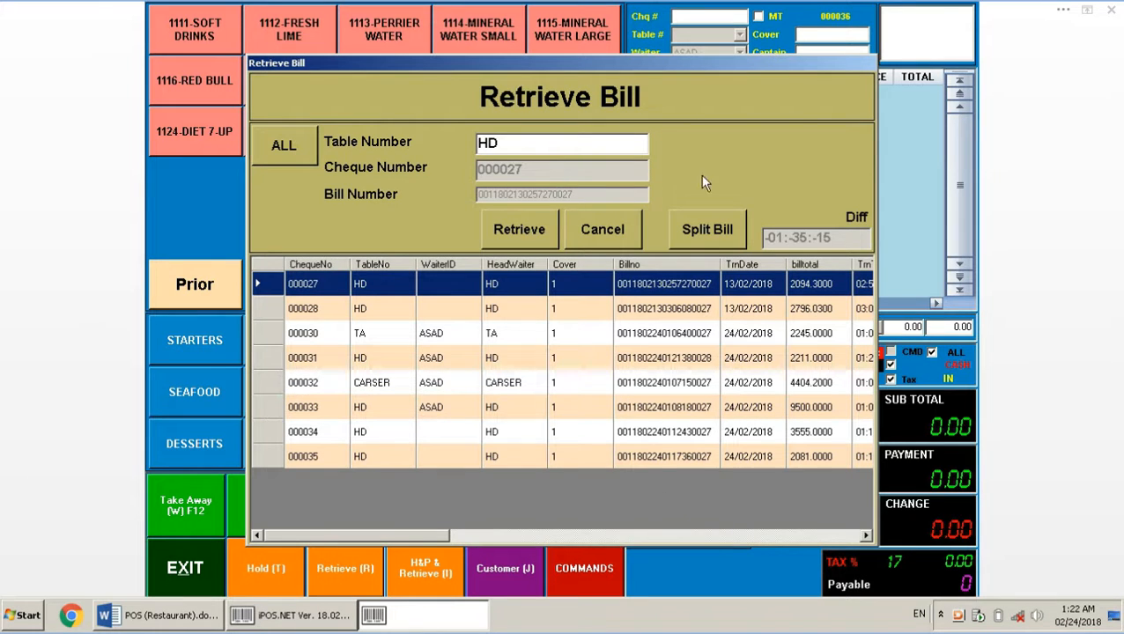
left_click(617, 231)
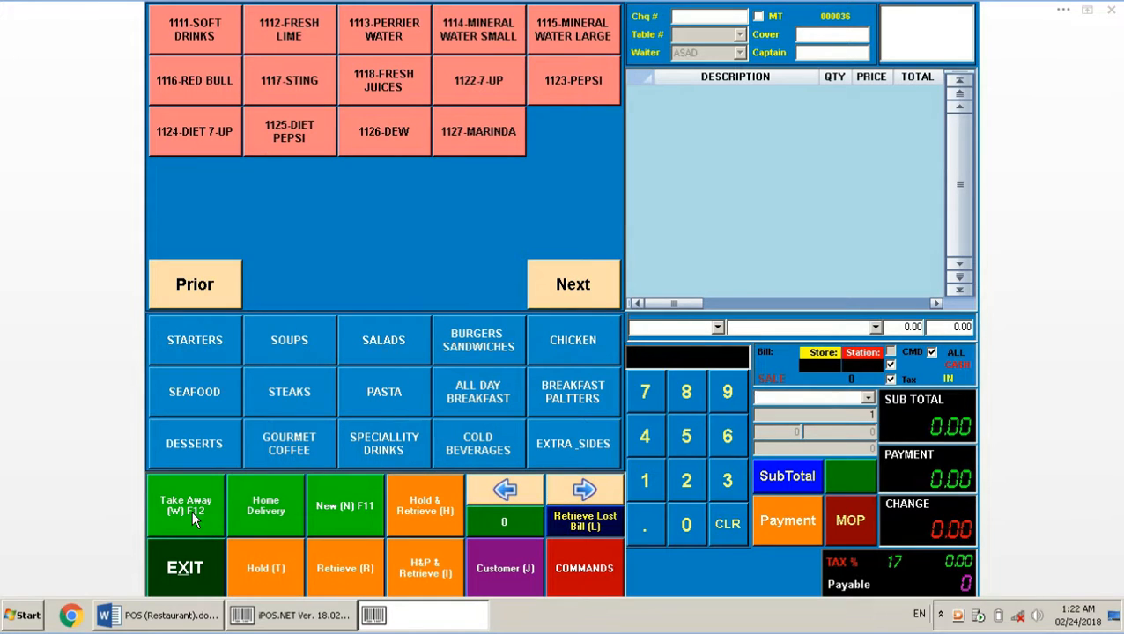
Open a new bill for table 2 with 6 covers and a waiter assigned
left_click(354, 504)
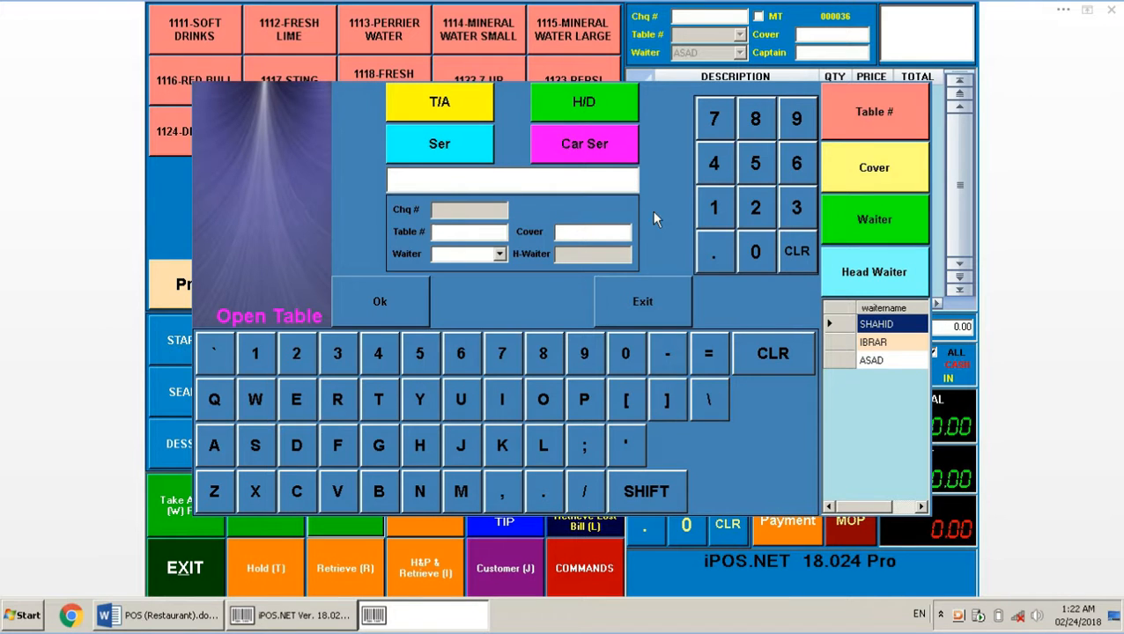
left_click(755, 207)
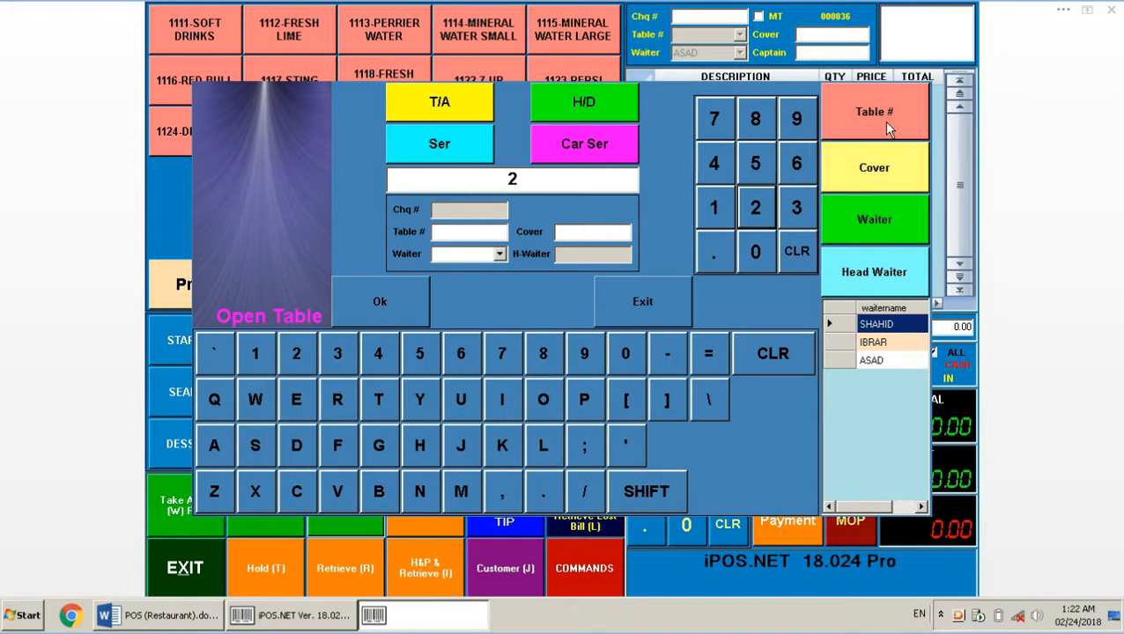
left_click(886, 130)
left_click(797, 165)
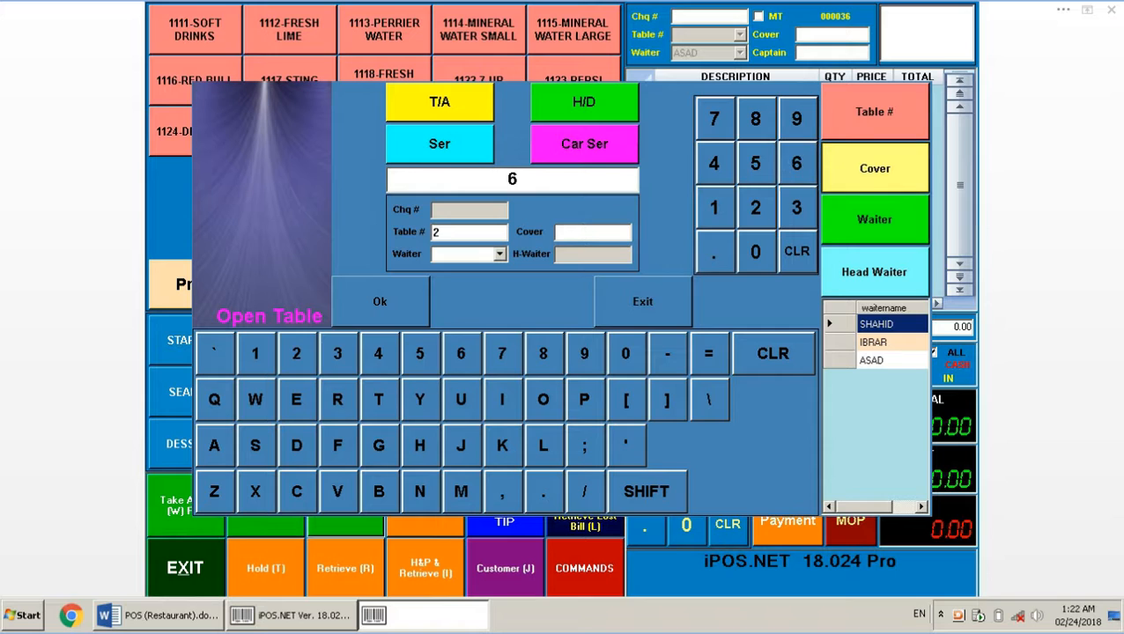
left_click(868, 169)
left_click(876, 343)
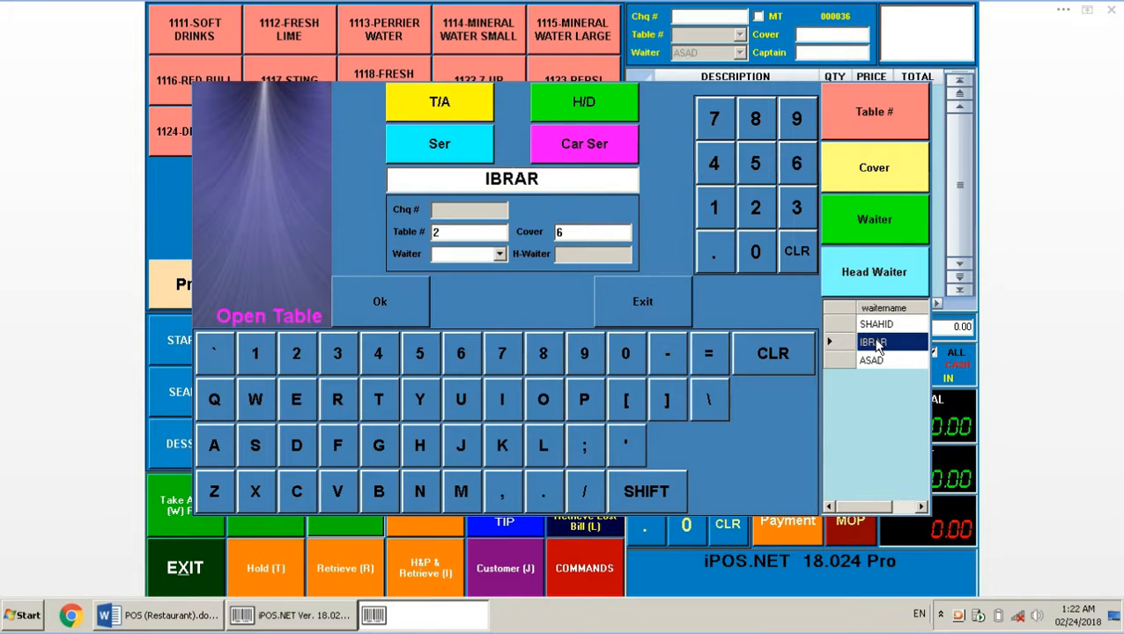
left_click(872, 236)
left_click(403, 313)
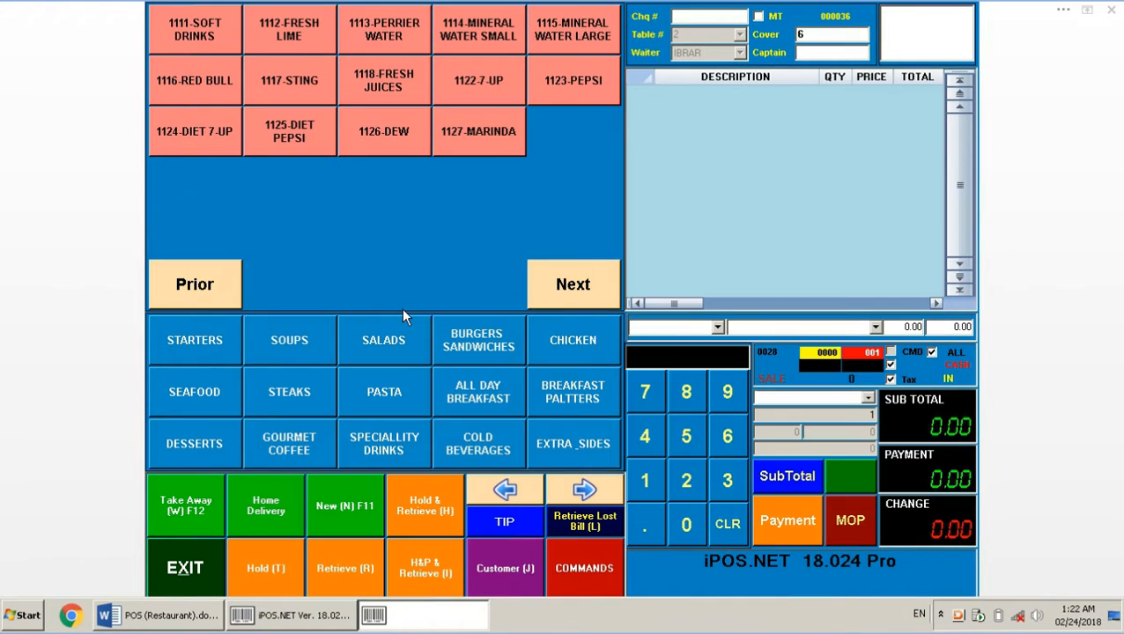
Add Diet Pepsi, Sting, Dew, Marinda, Fresh Juices, Sting, Soft Drinks and Red Bull (826.00), then request the tax-change password
left_click(291, 130)
left_click(317, 95)
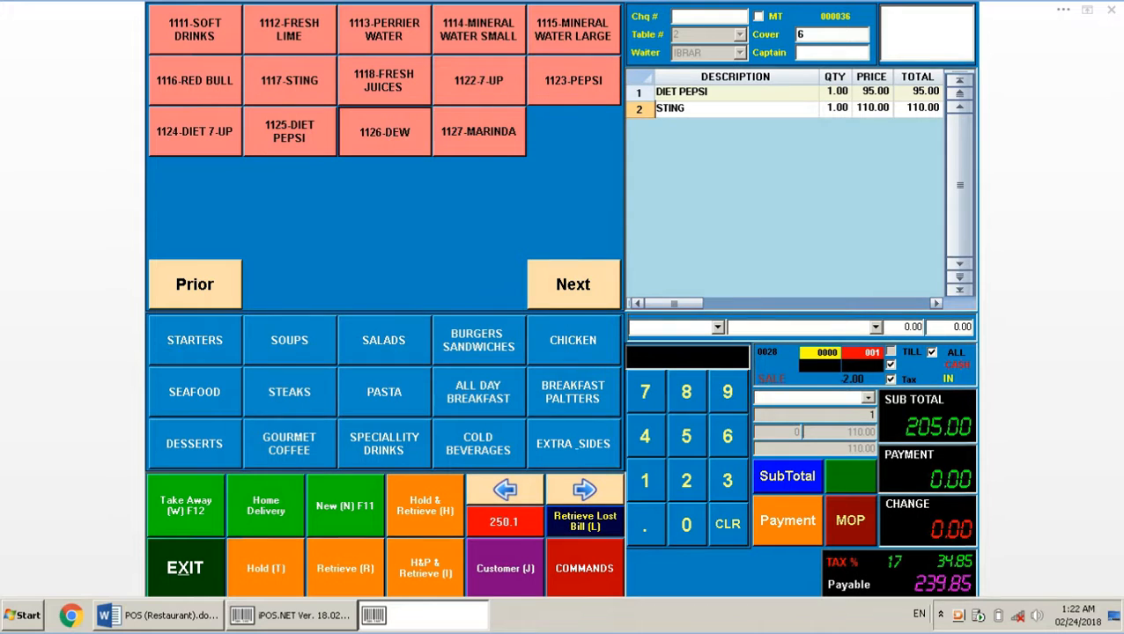
left_click(384, 132)
left_click(456, 134)
left_click(379, 86)
left_click(308, 81)
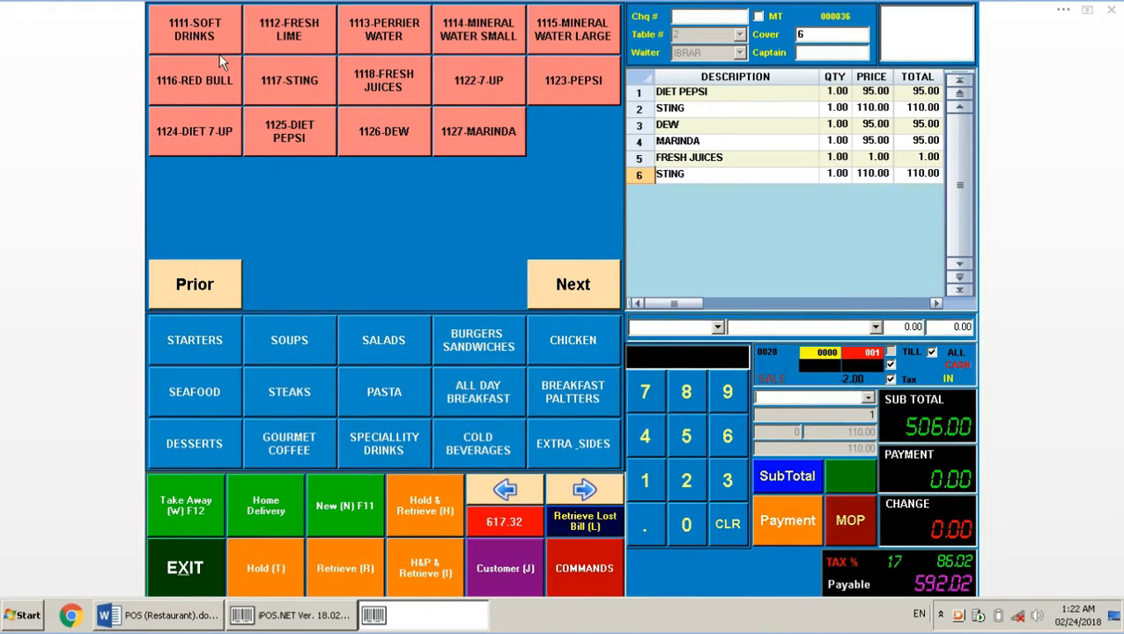
left_click(216, 49)
left_click(209, 78)
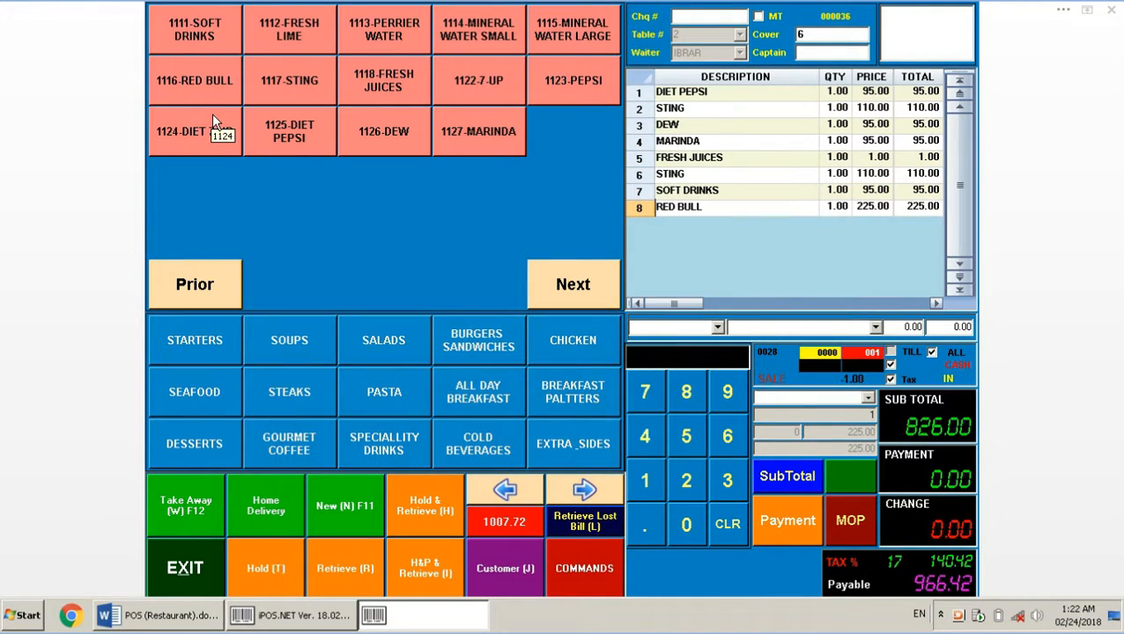
left_click(892, 380)
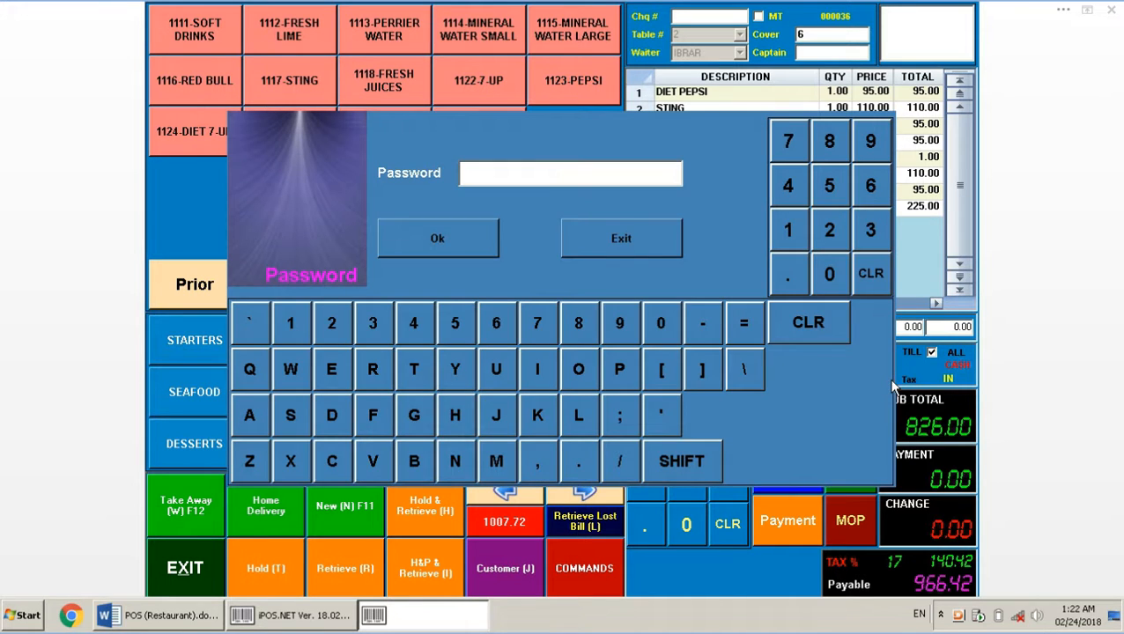
Remove tax from the bill using the manager password, then add Fresh Juices
left_click(600, 221)
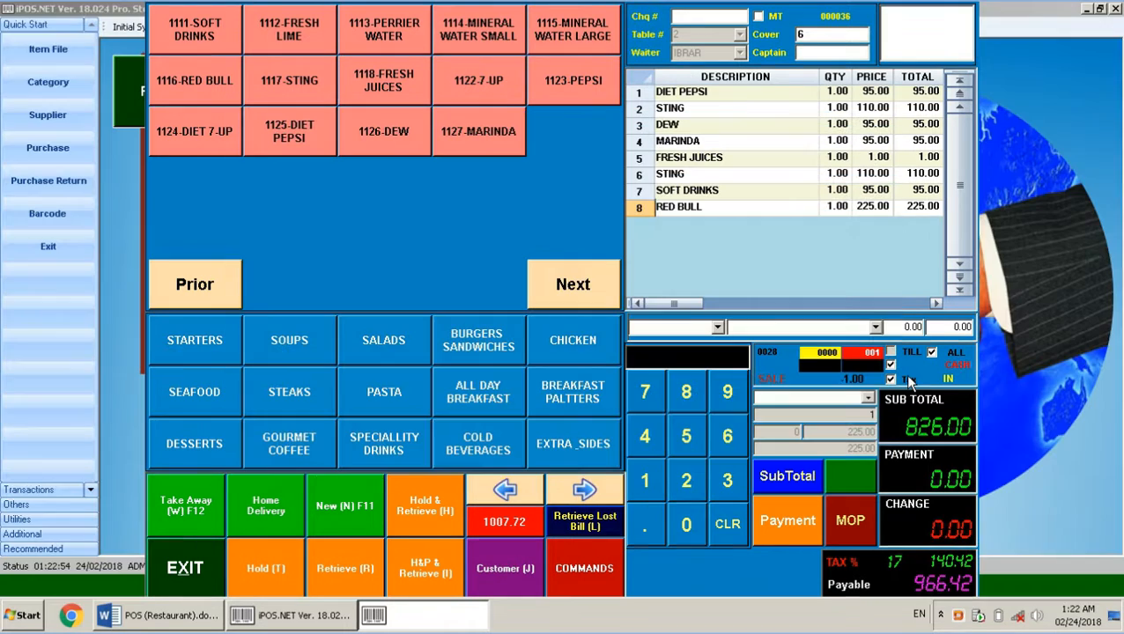
left_click(910, 381)
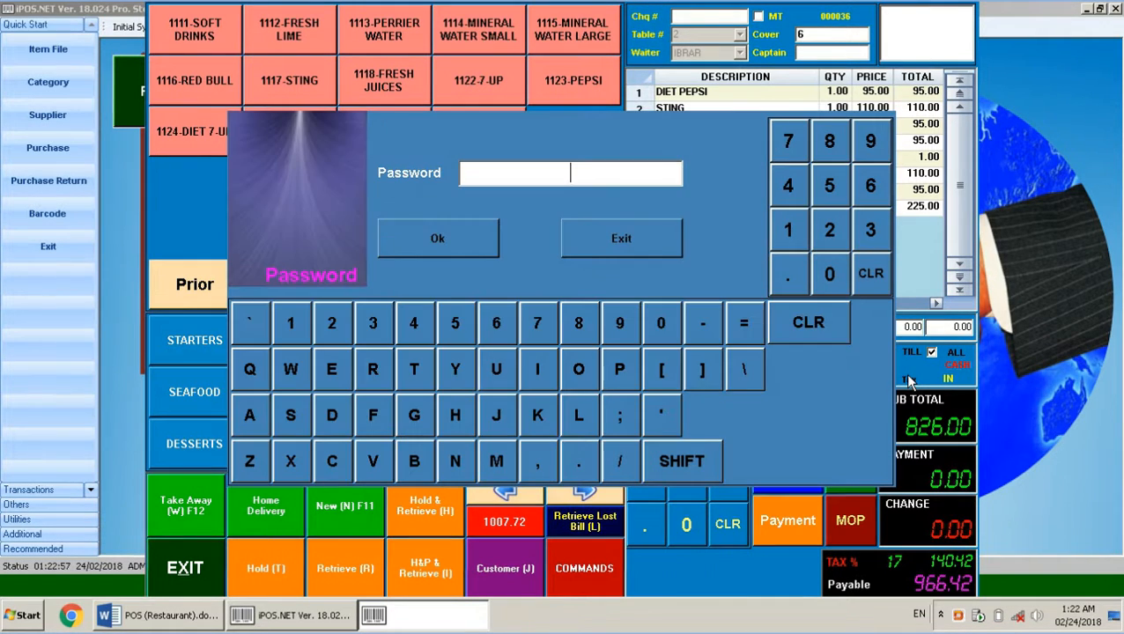
type("12345")
key("Return")
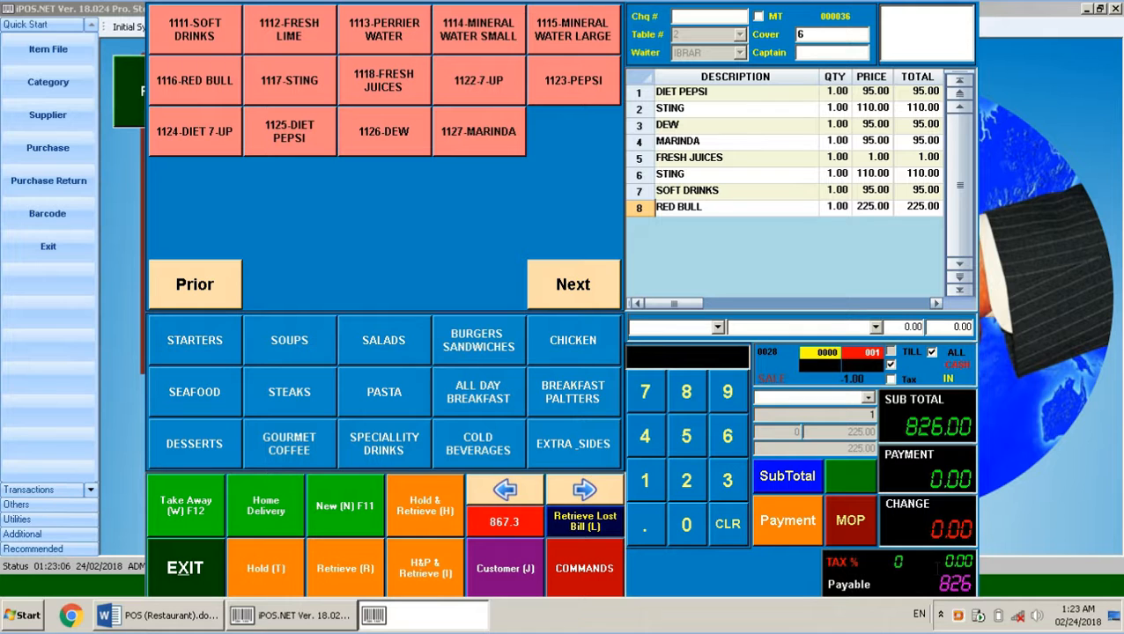
left_click(388, 77)
Add Perrier Water, Sting and another Fresh Juices to the bill
left_click(383, 41)
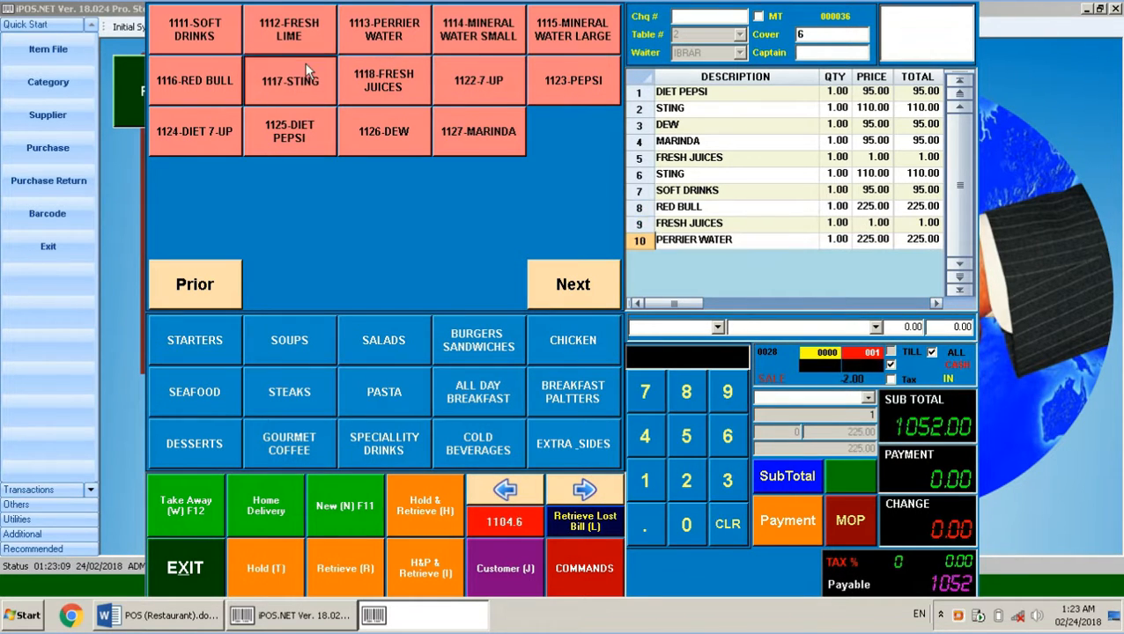
left_click(306, 72)
left_click(383, 83)
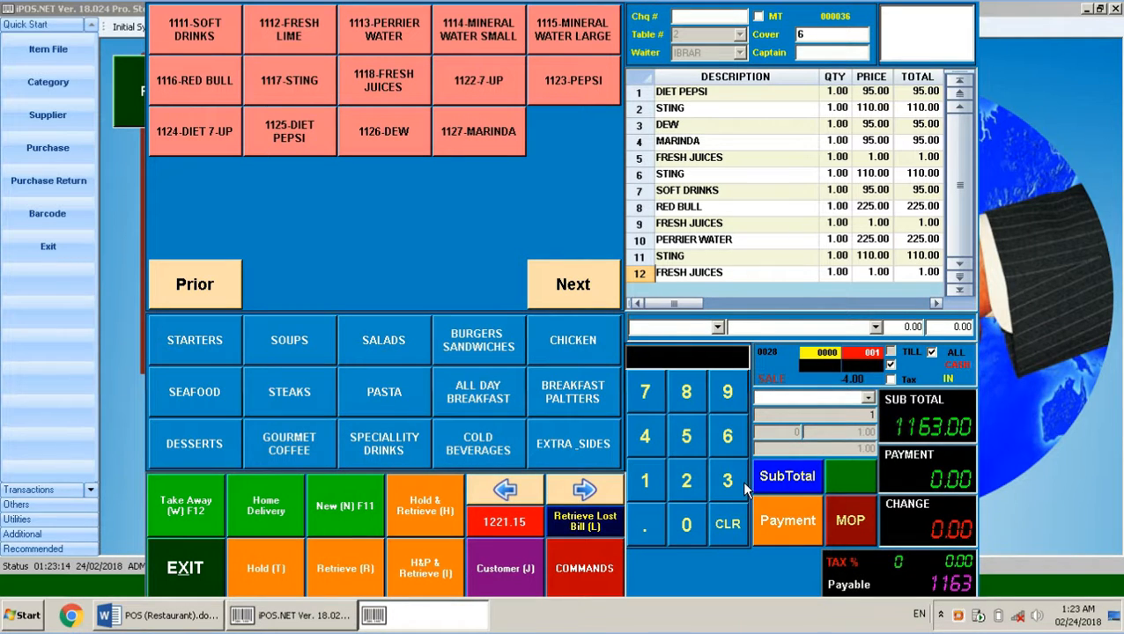
Pay the 1163.00 bill with 1225 cash tendered
left_click(657, 492)
left_click(688, 487)
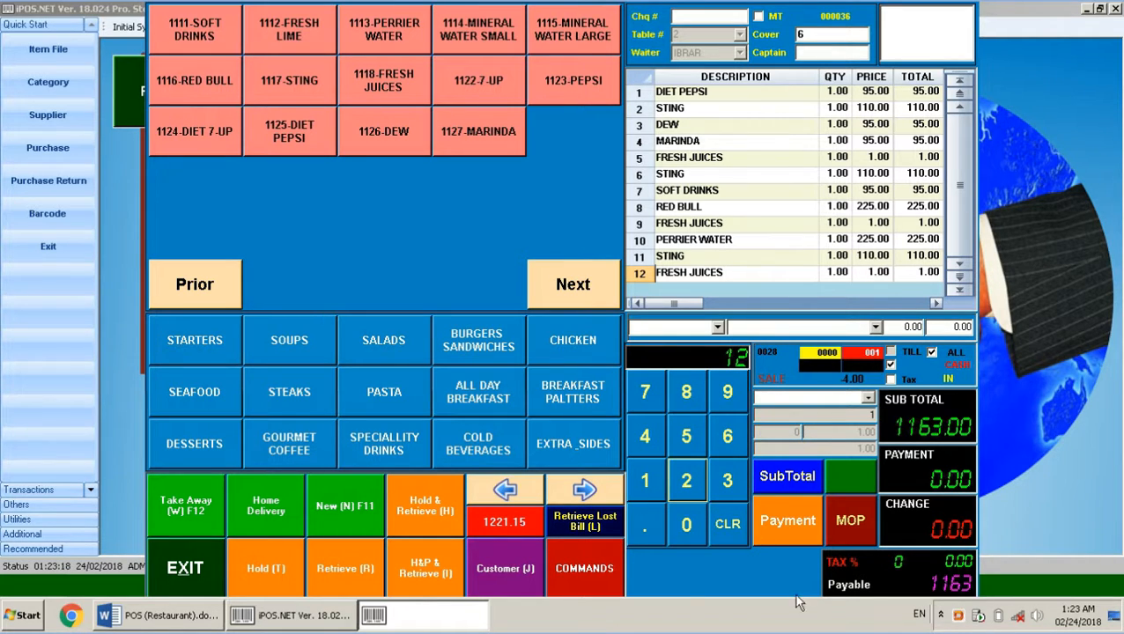
left_click(687, 480)
left_click(686, 440)
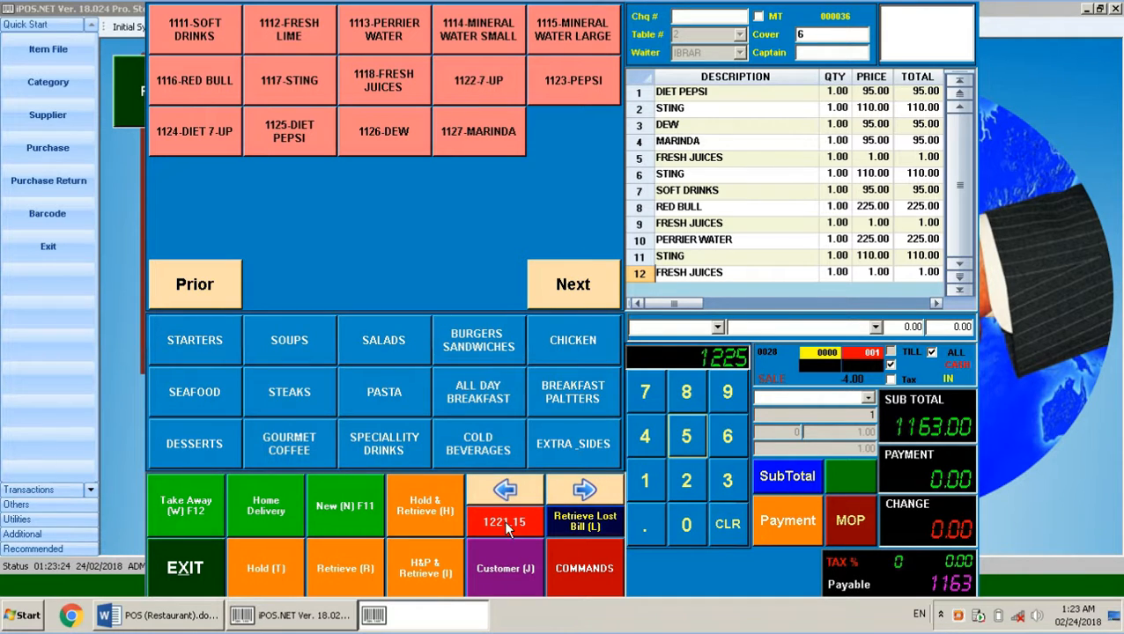
left_click(779, 521)
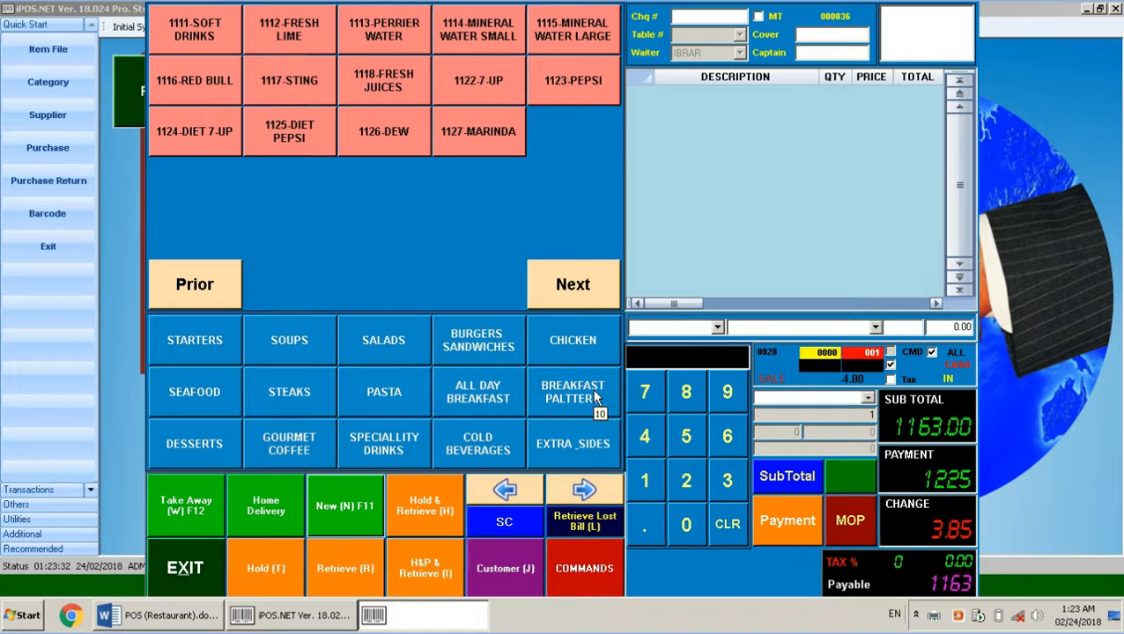
left_click(172, 617)
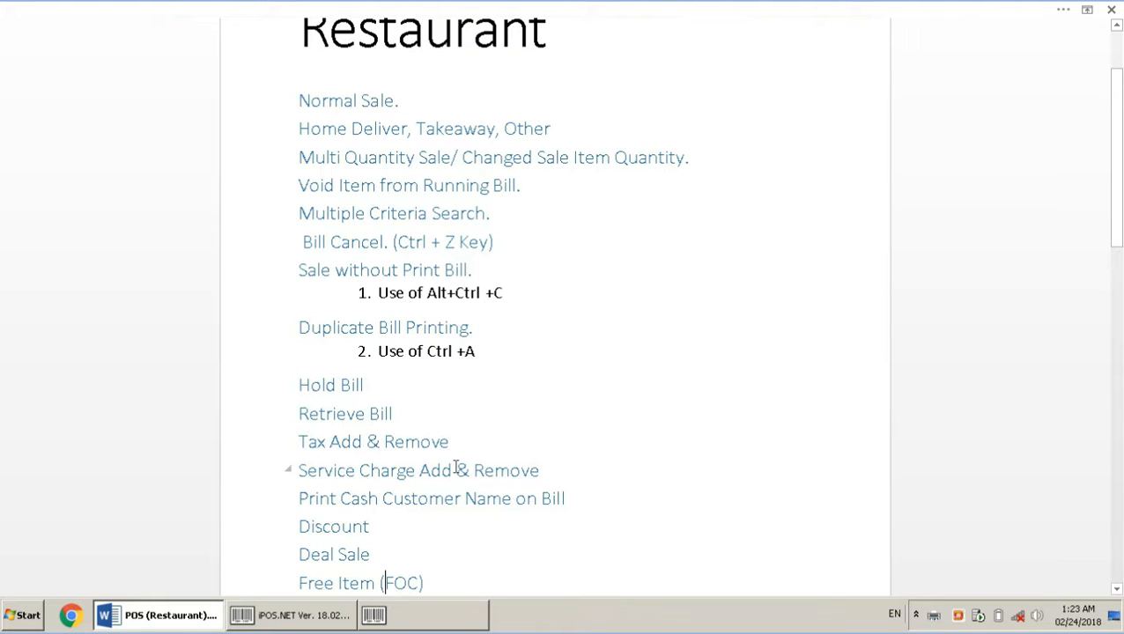
Return to the POS sales screen and switch the 17% tax back on
left_click(432, 622)
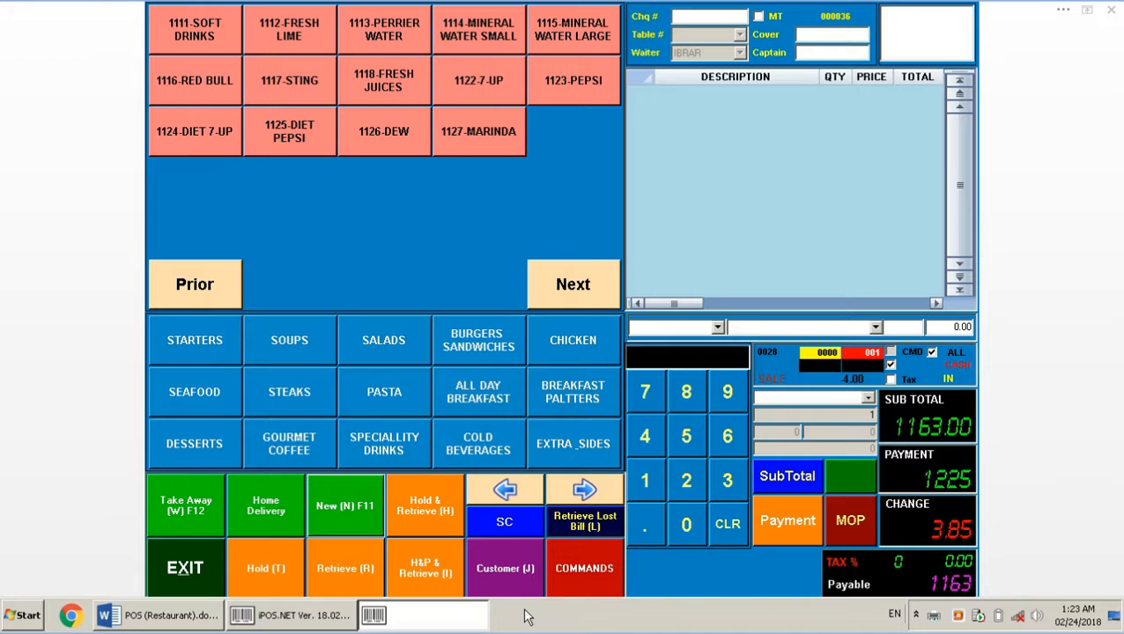
left_click(890, 379)
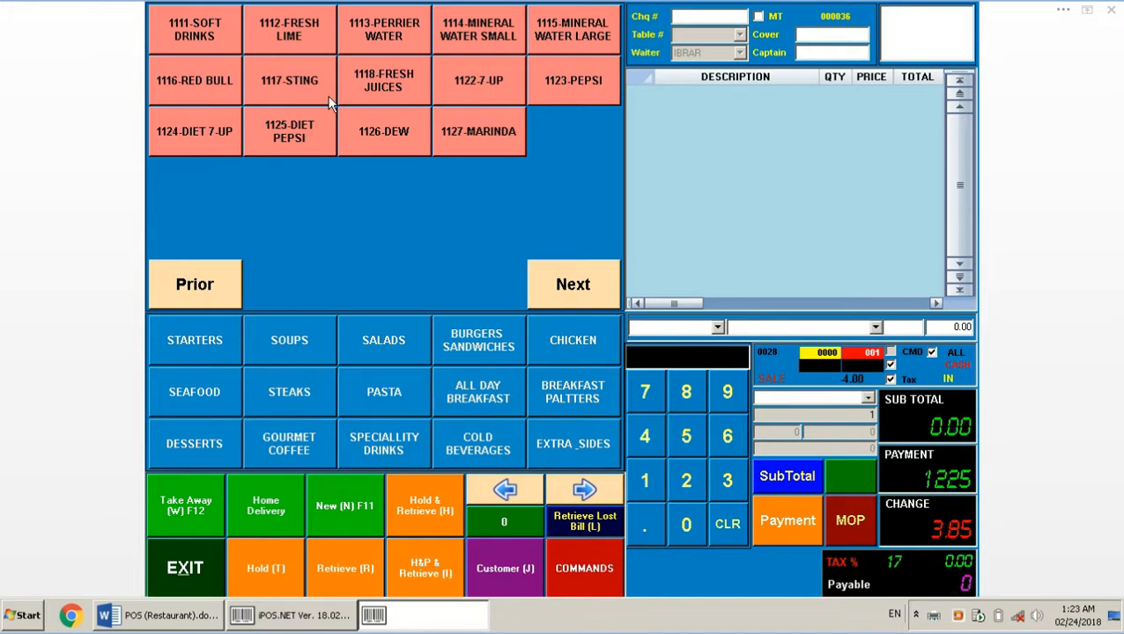
Open a new bill for table 3 with a chosen waiter and 7 covers
left_click(344, 498)
left_click(795, 209)
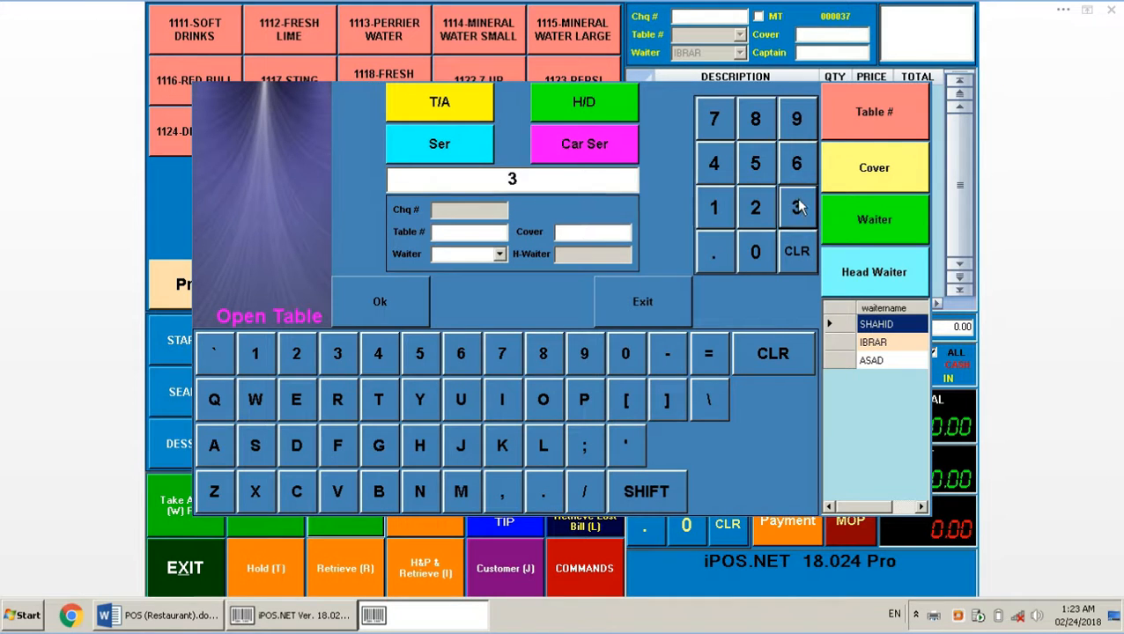
left_click(863, 128)
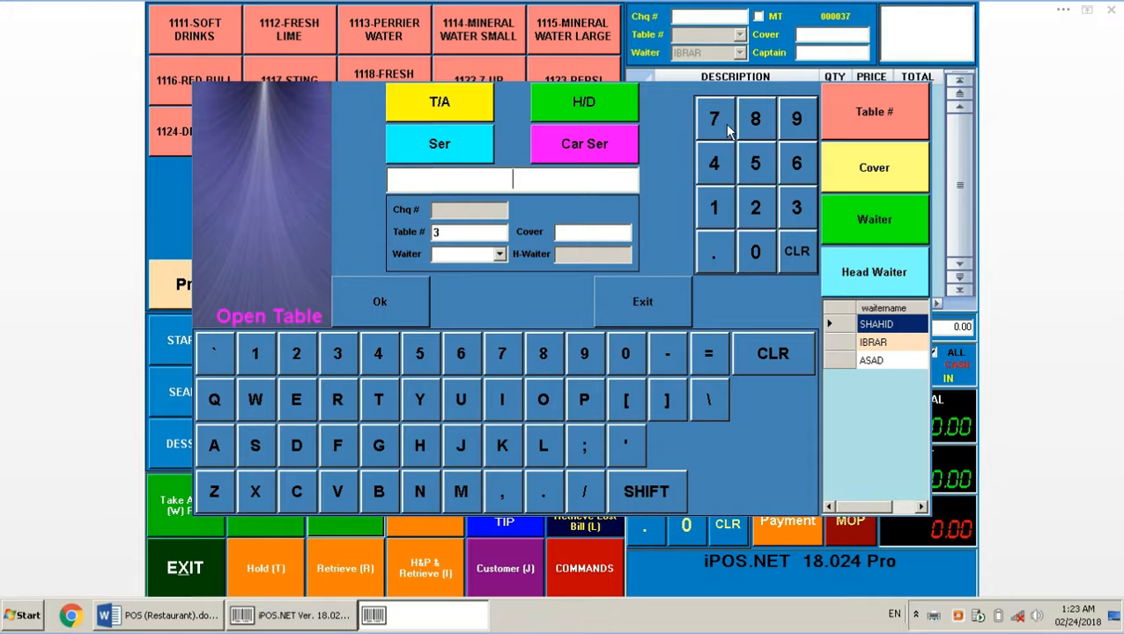
left_click(882, 361)
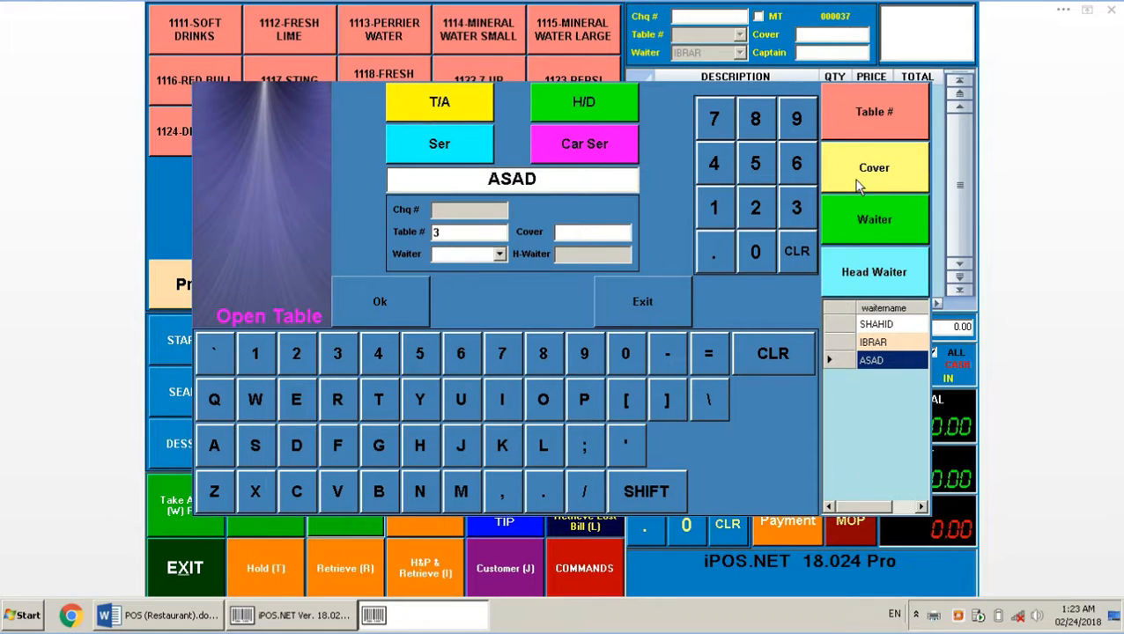
left_click(865, 228)
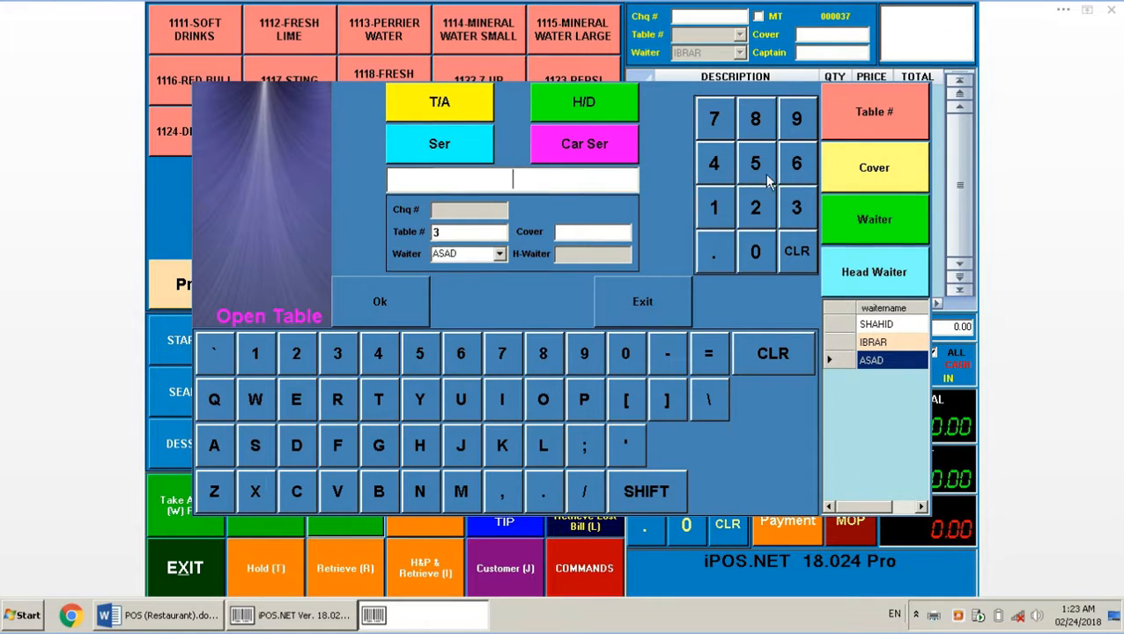
left_click(731, 130)
left_click(872, 169)
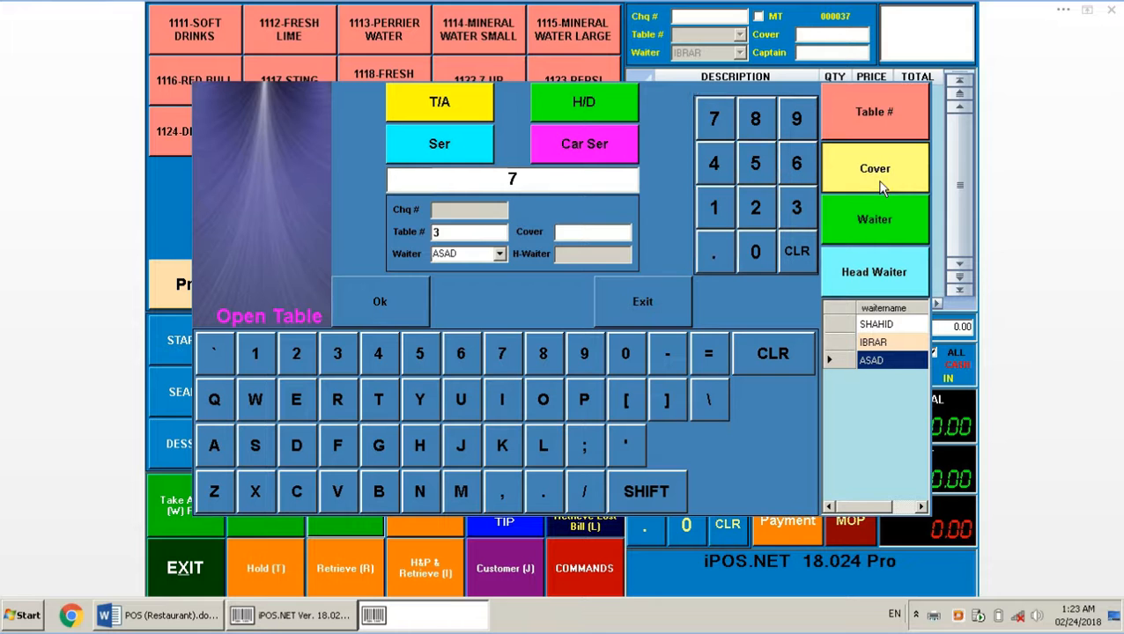
left_click(382, 323)
Add Sting, Chicken Asparagus Soup, Wild Mushroom Soup, Black Tea and Cappuccino to the order
left_click(310, 84)
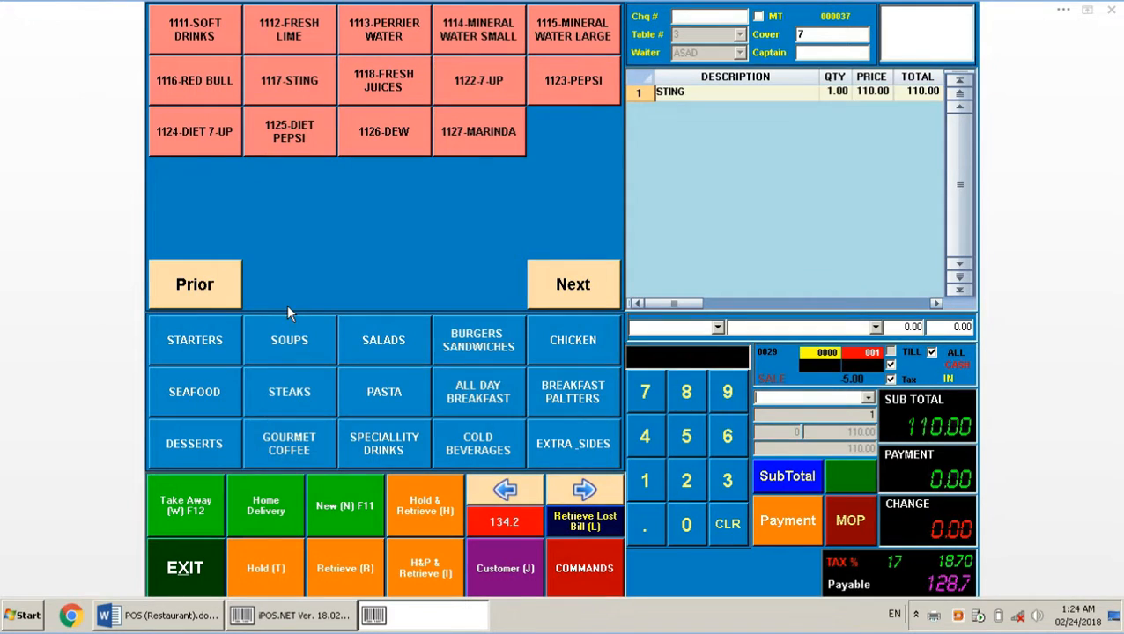
left_click(307, 356)
left_click(249, 40)
left_click(221, 36)
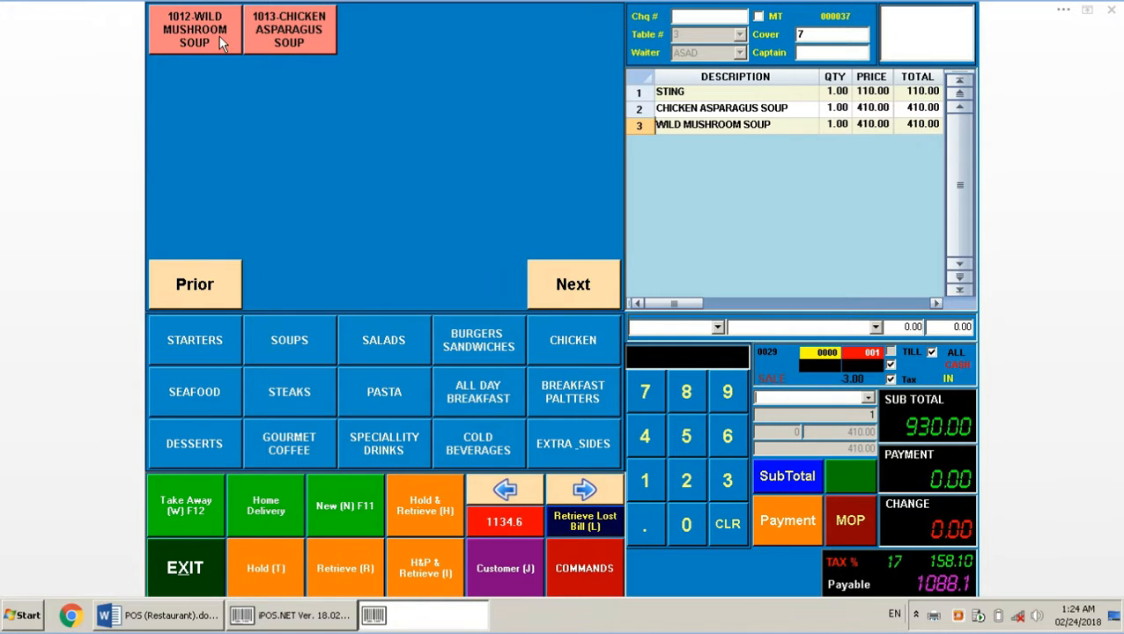
left_click(297, 424)
left_click(201, 24)
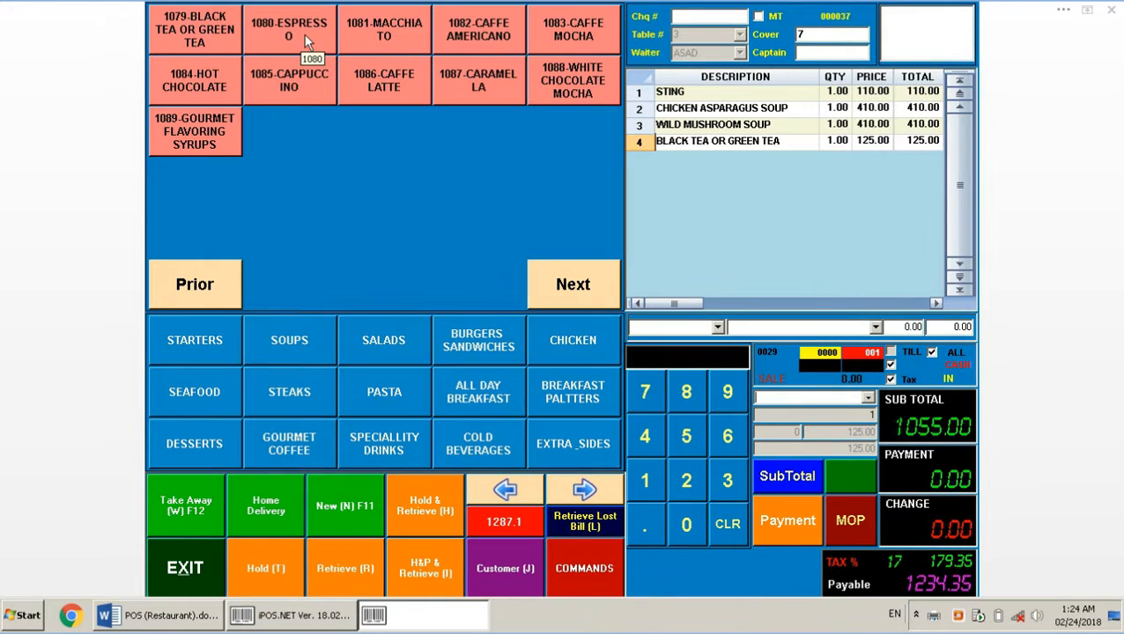
left_click(308, 74)
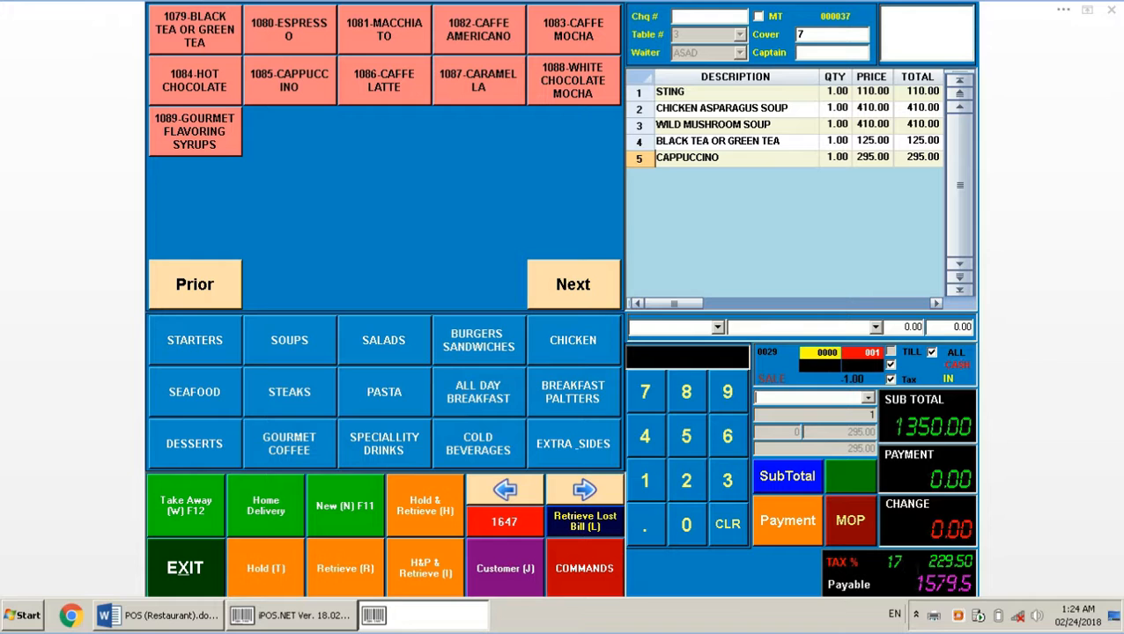
left_click(509, 521)
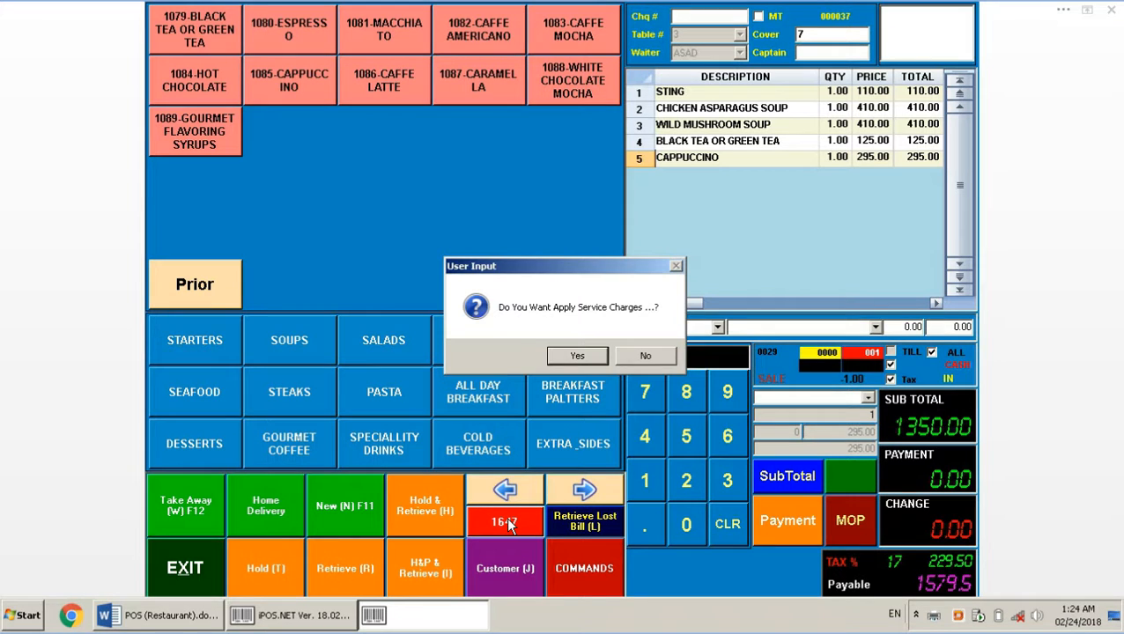
Answer the service-charge question on table 3's bill several times
left_click(581, 356)
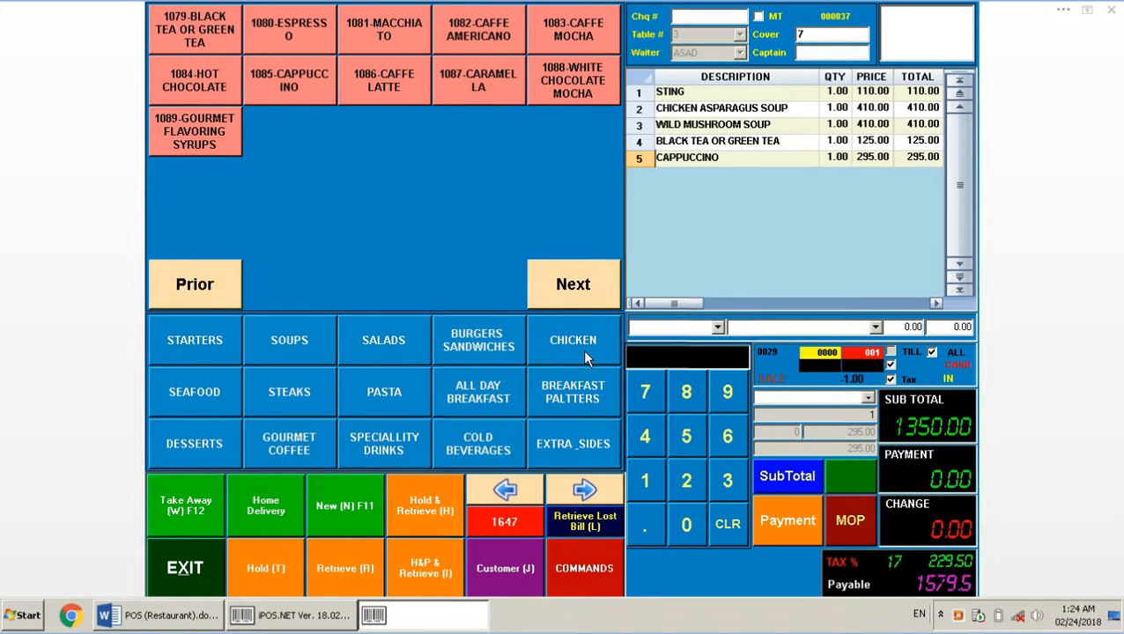
left_click(500, 521)
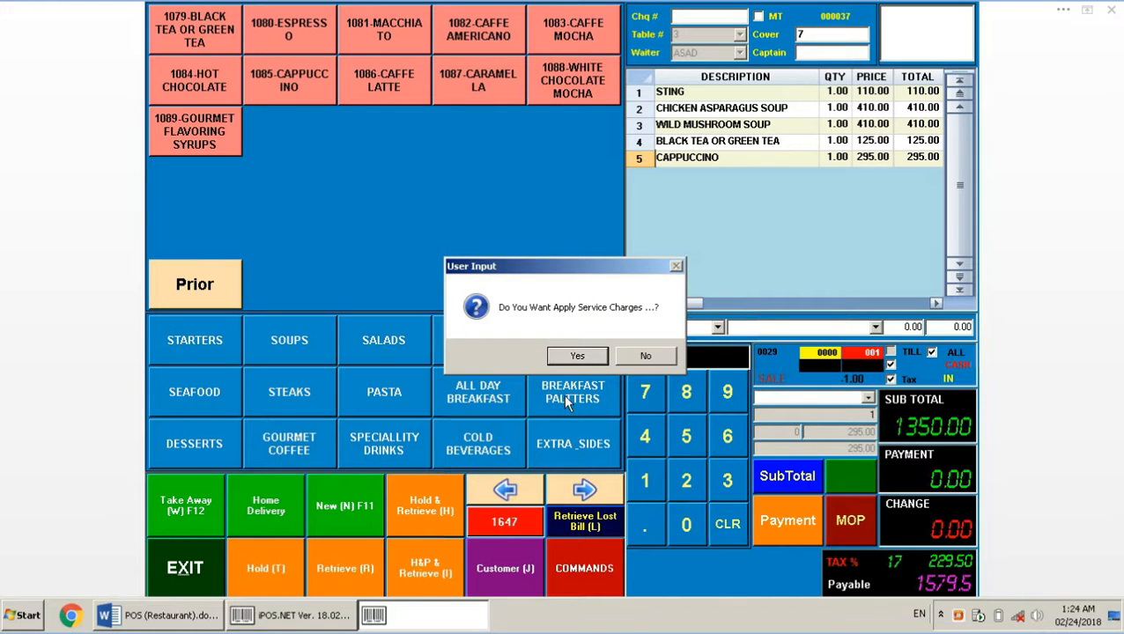
left_click(581, 356)
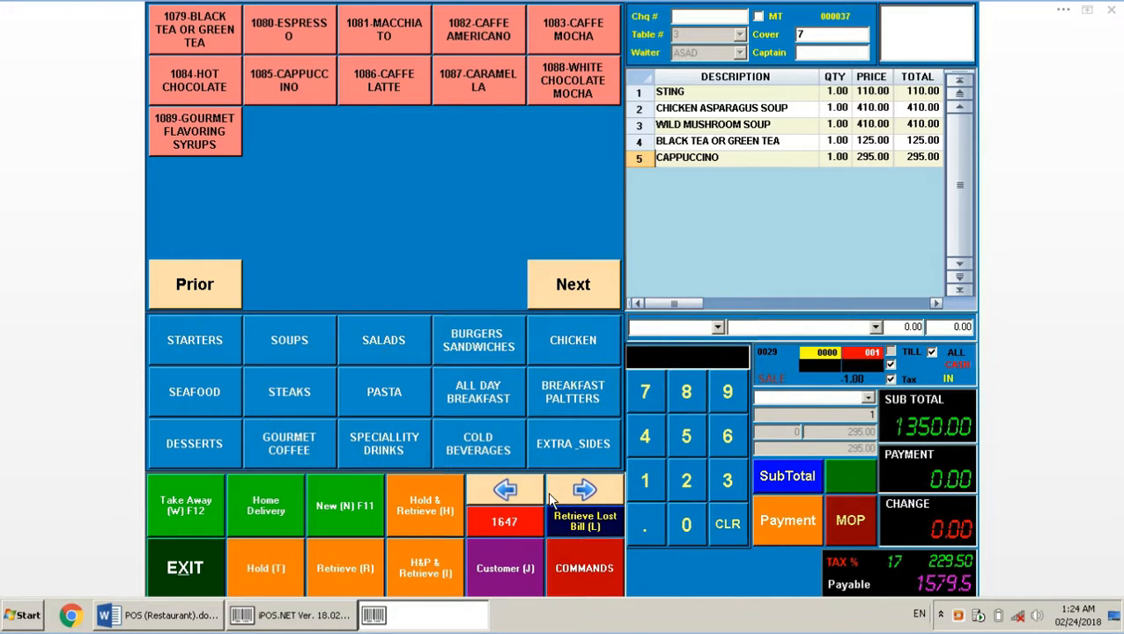
left_click(504, 524)
left_click(579, 355)
Remove the service charge with the manager password and decline applying it, keeping 1579.5 payable
left_click(582, 567)
left_click(426, 92)
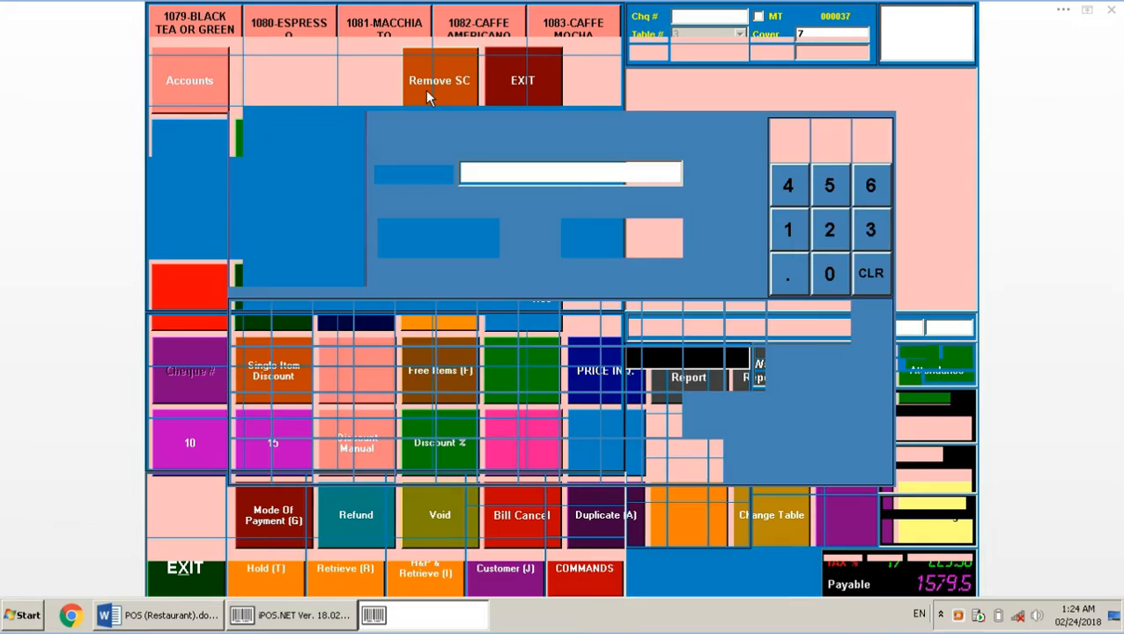
type("*****")
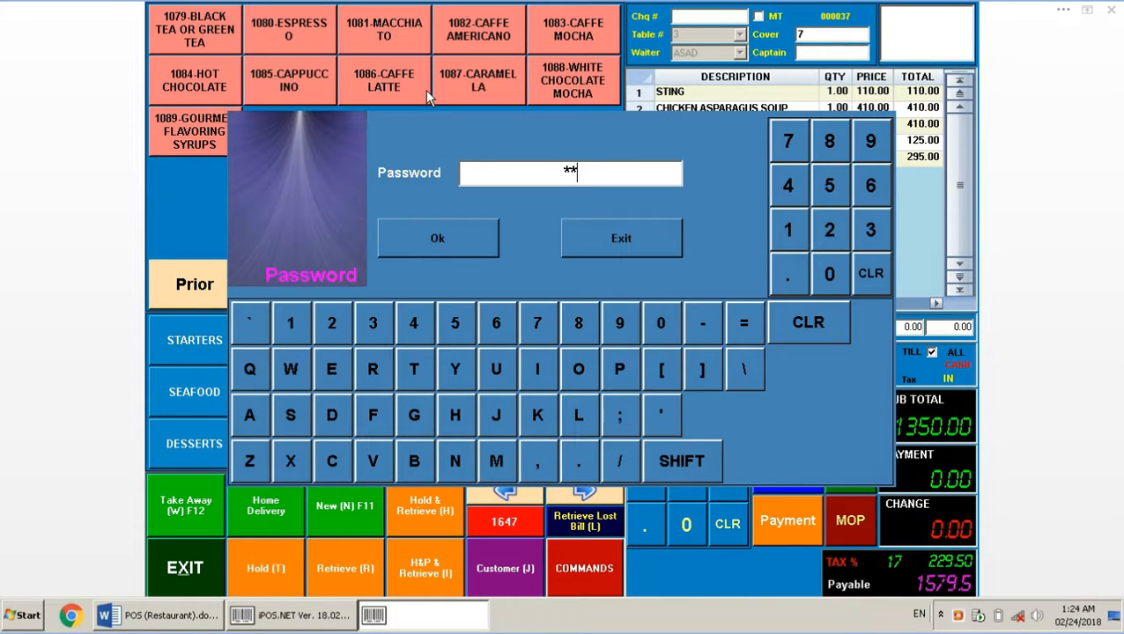
key("Return")
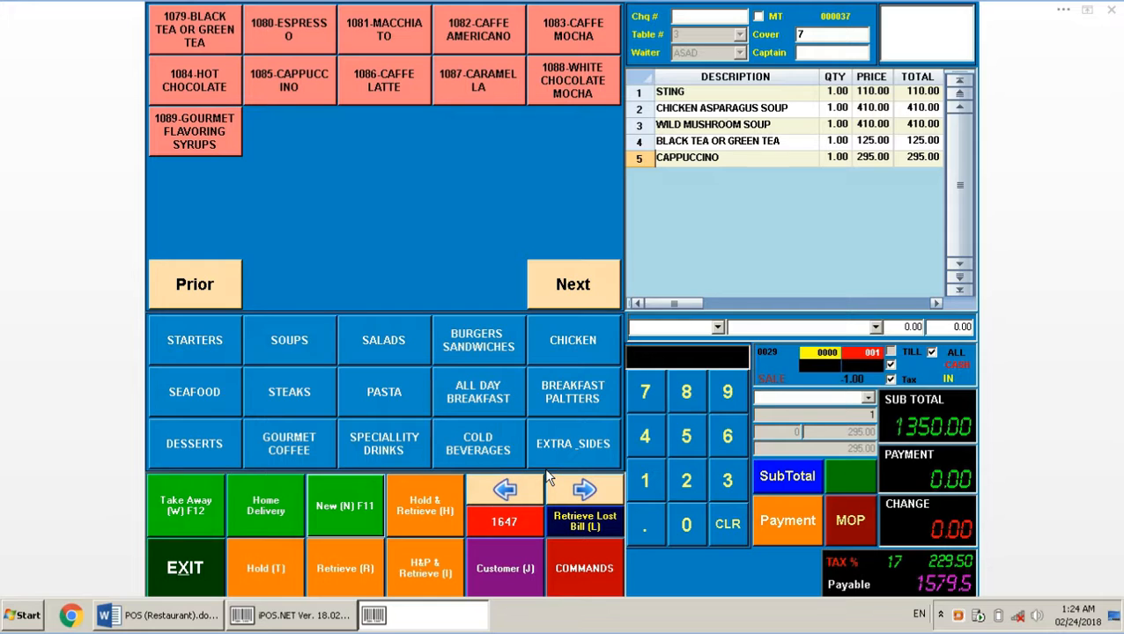
left_click(495, 526)
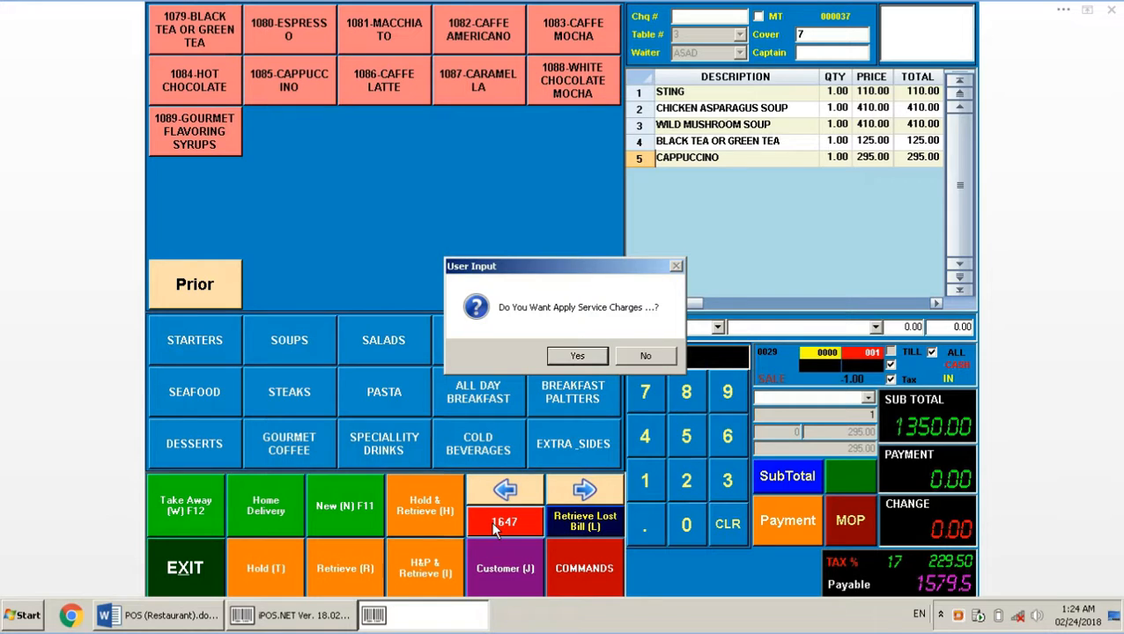
left_click(586, 353)
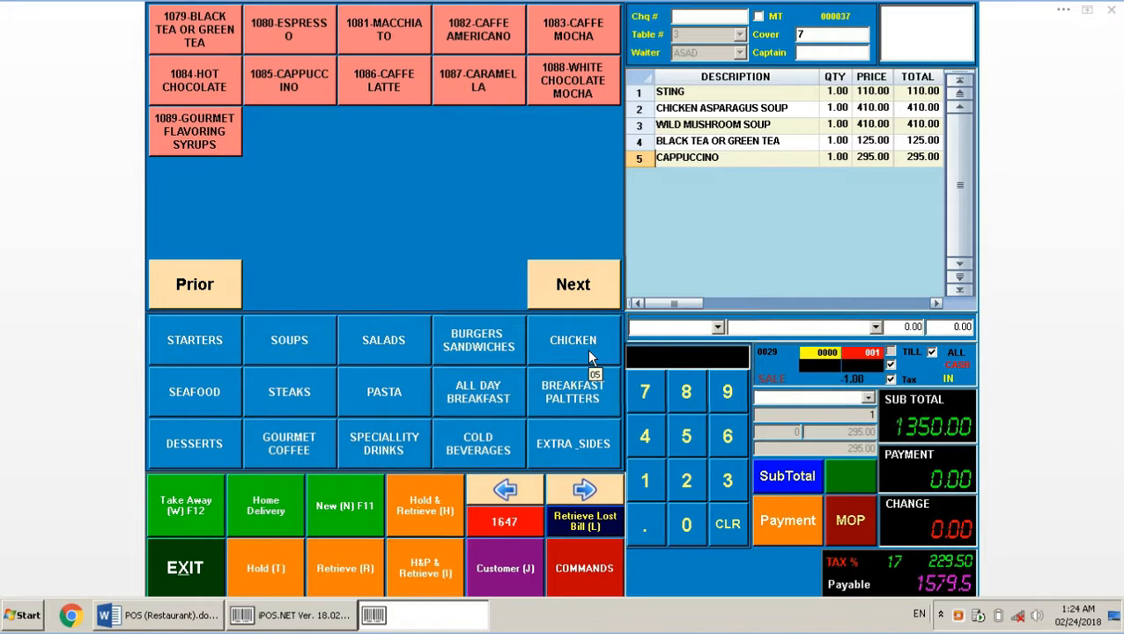
key("alt+Tab")
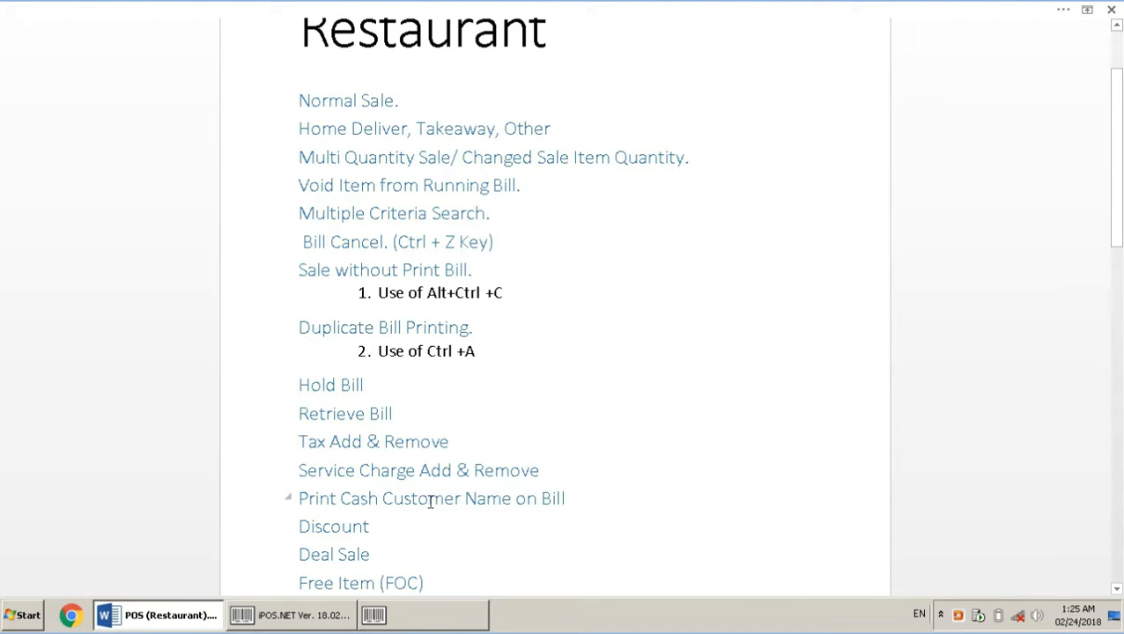
Open a new bill for table 4 with 5 covers and a chosen waiter
left_click(401, 626)
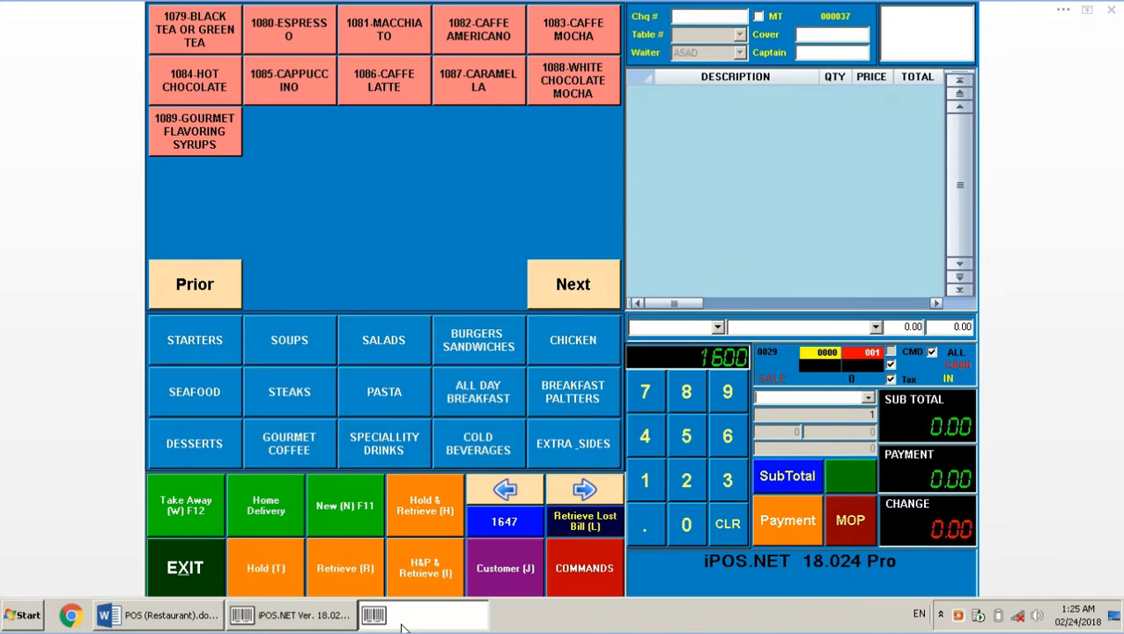
left_click(349, 517)
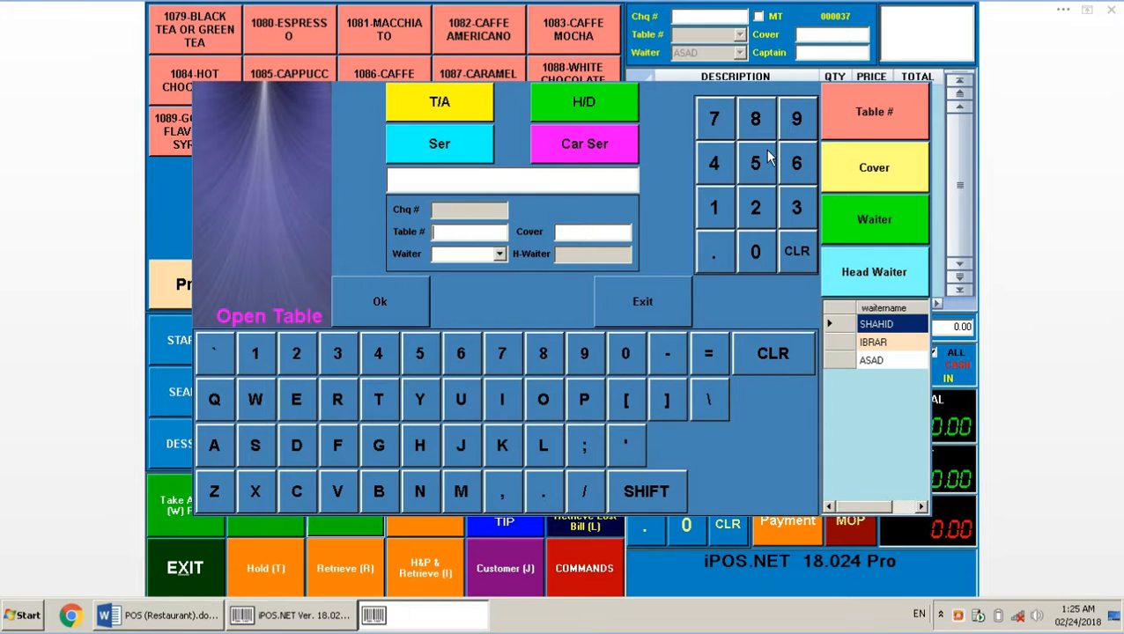
left_click(713, 160)
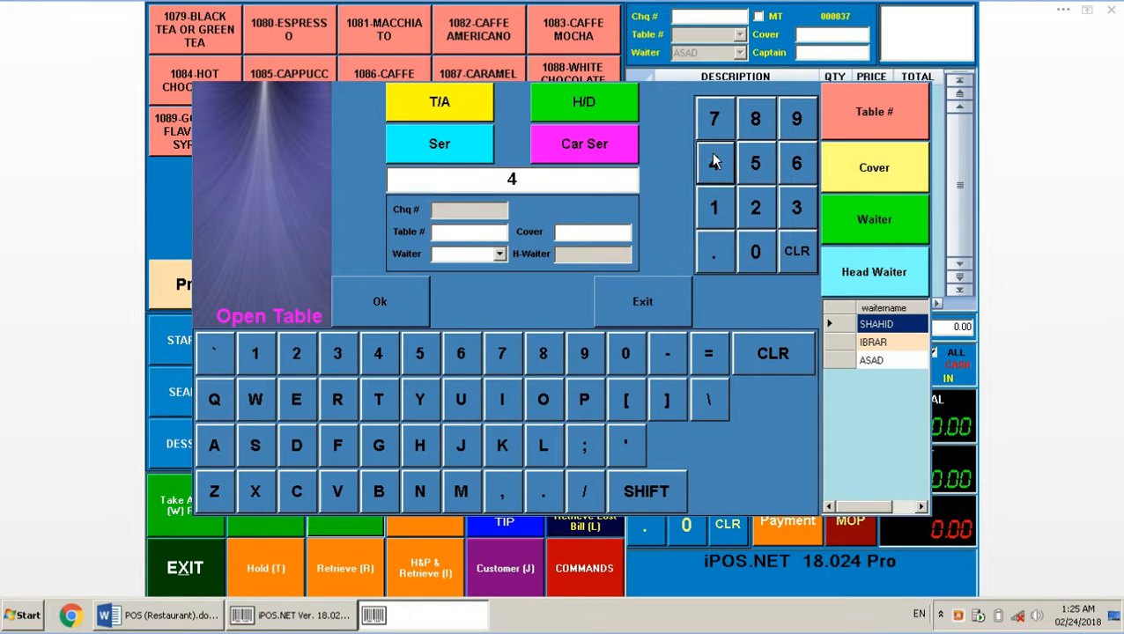
left_click(865, 111)
left_click(766, 164)
left_click(847, 179)
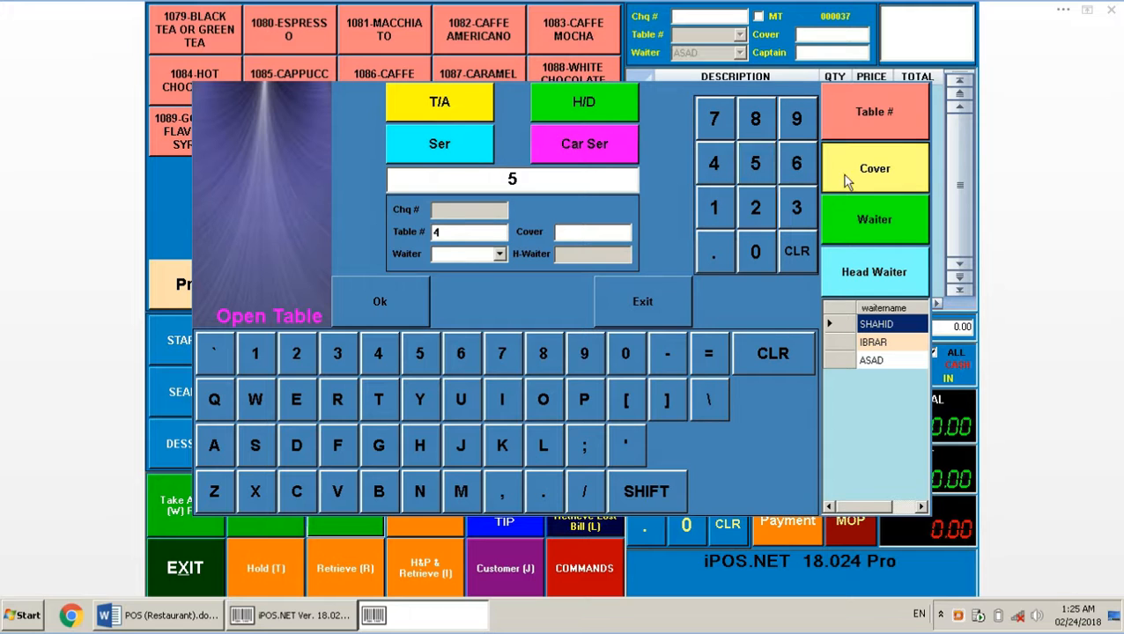
left_click(873, 340)
left_click(872, 230)
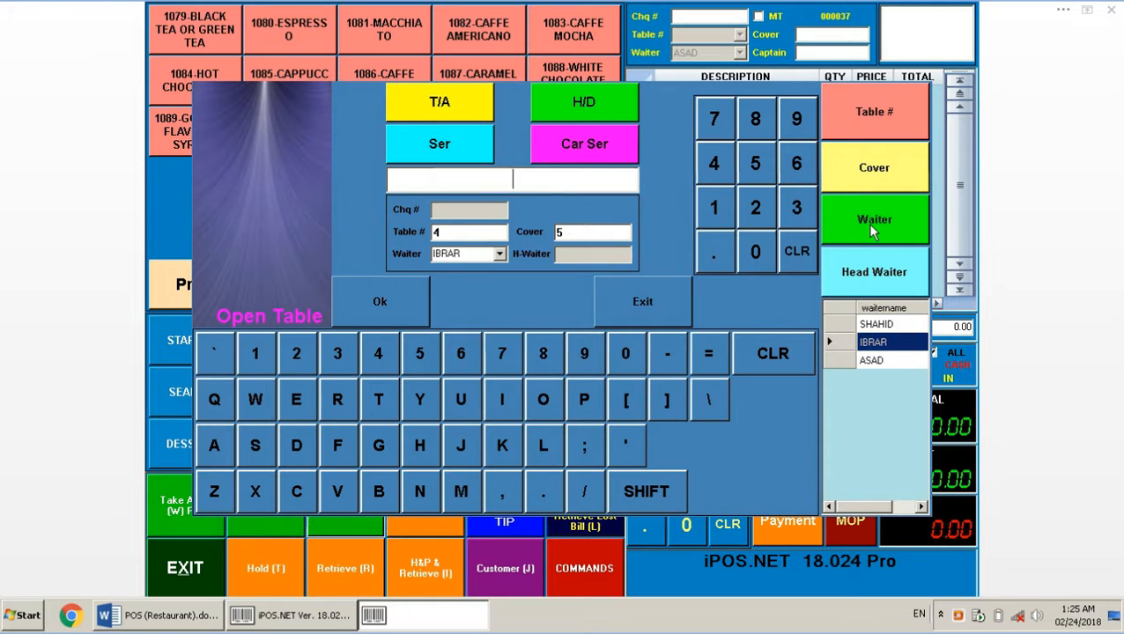
left_click(418, 295)
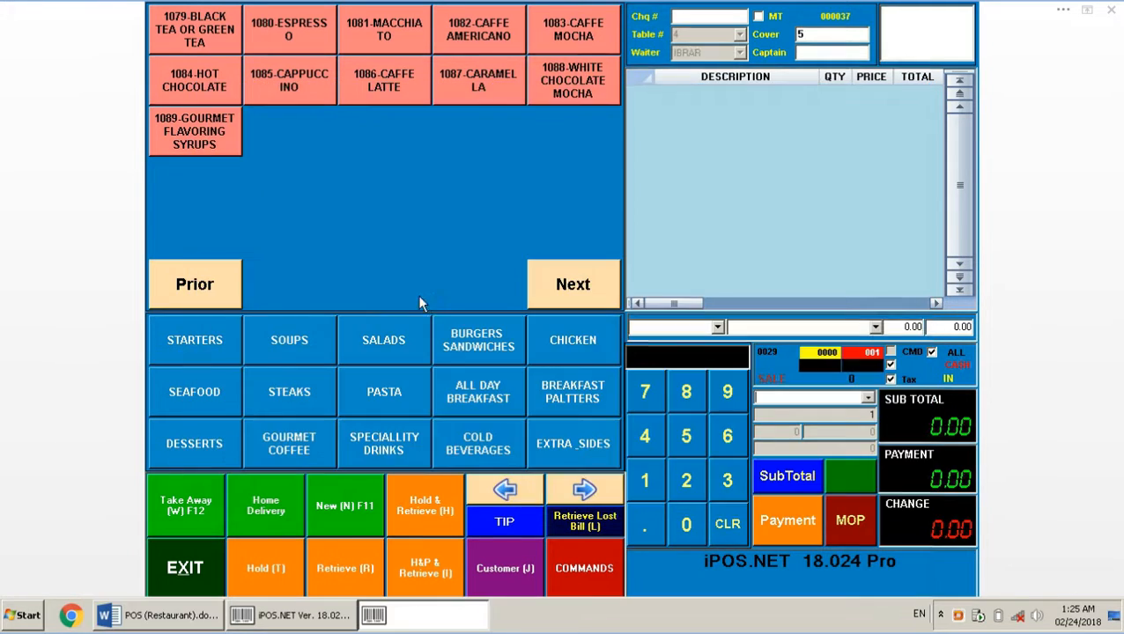
Add Caffe Latte, Macchiato and Grilled Teriyaki Beef to the order
left_click(379, 83)
left_click(377, 32)
left_click(293, 397)
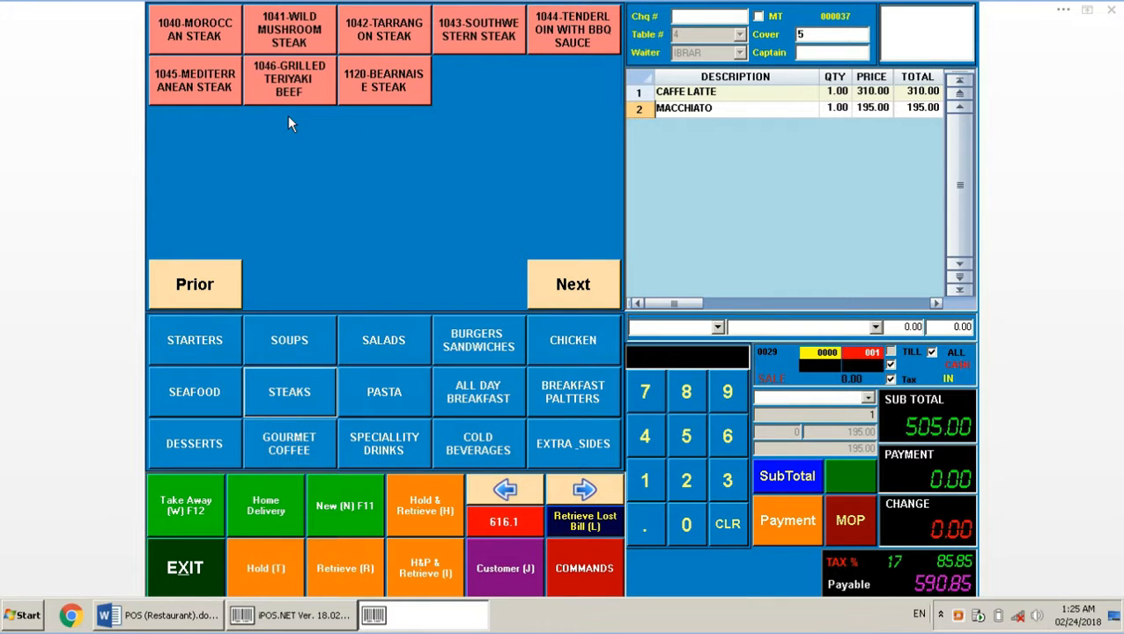
left_click(291, 84)
Add Bearnaise Steak and record the customer's name and cell number on the bill
left_click(359, 85)
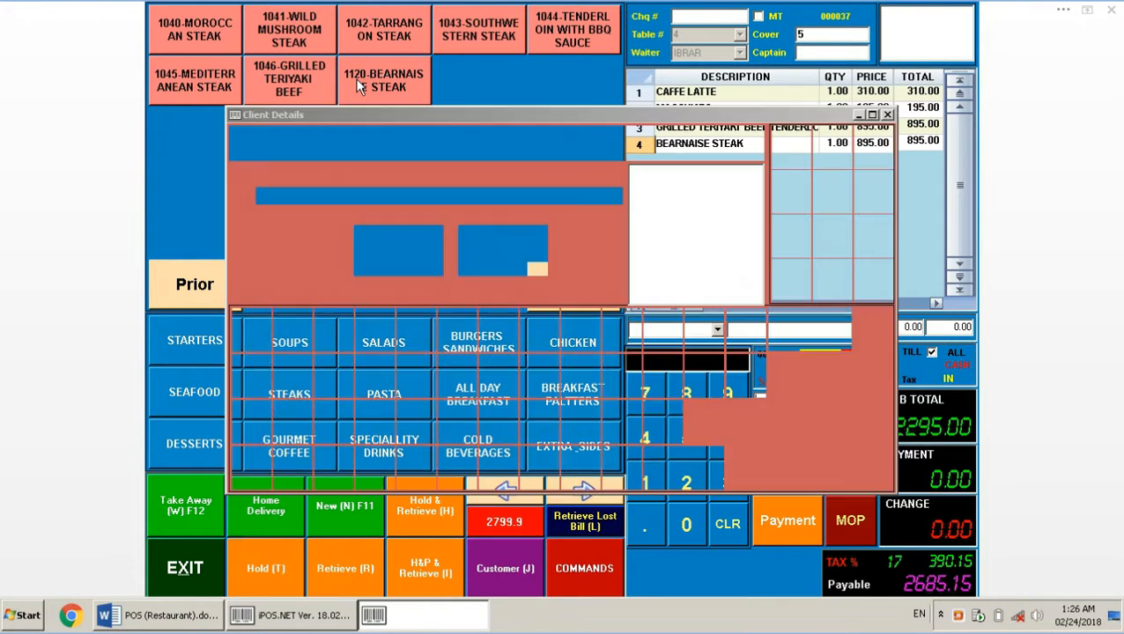
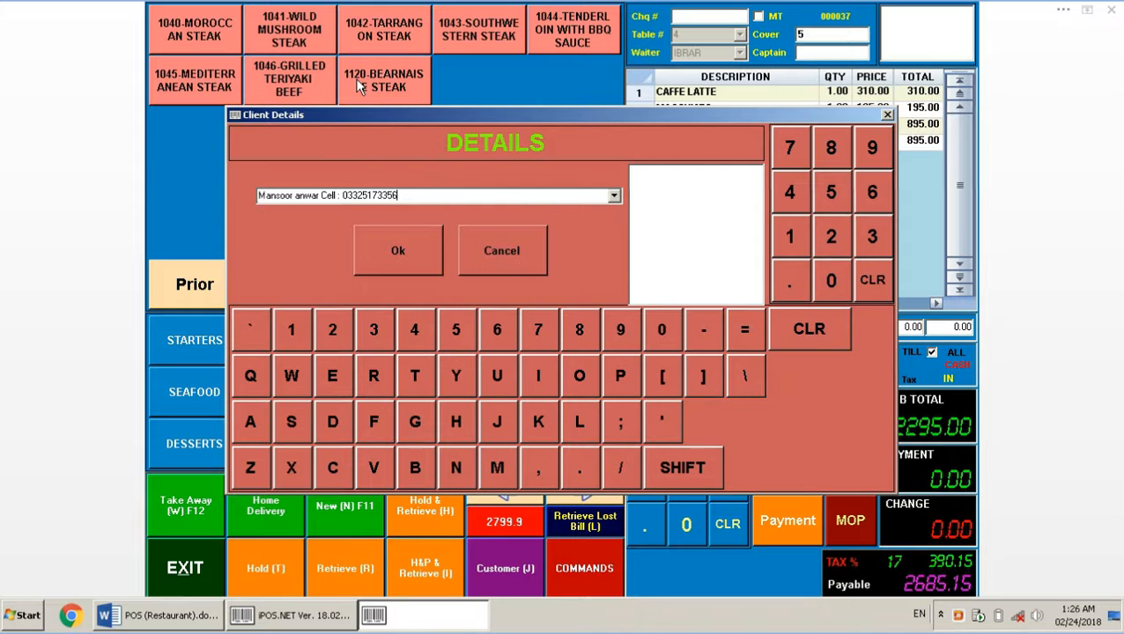
left_click(396, 241)
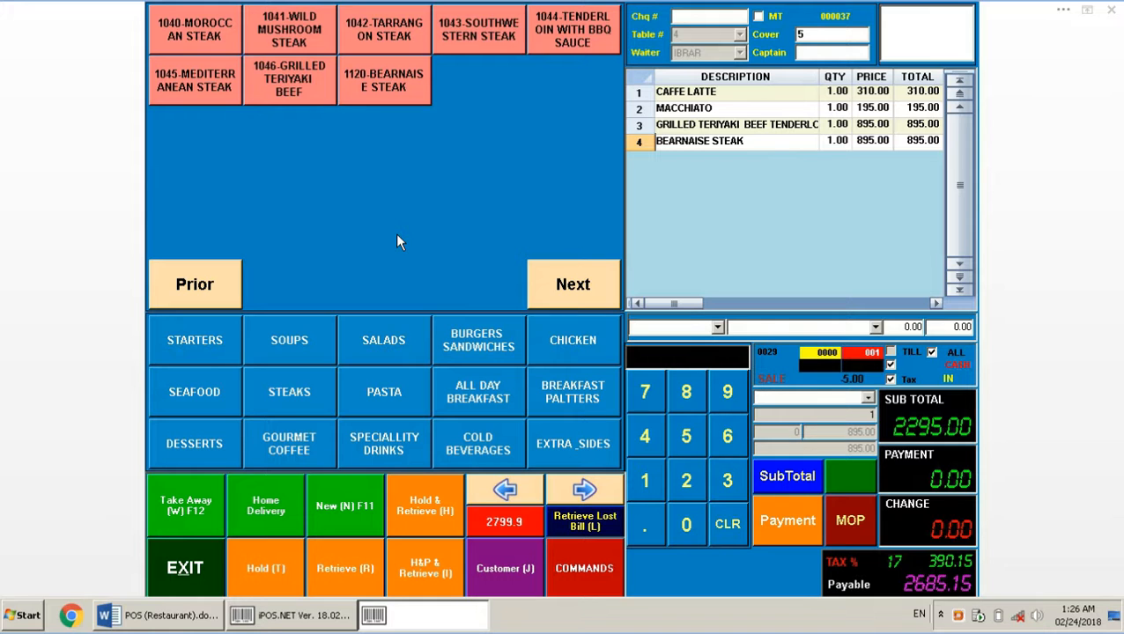
Hold table 4's four-item bill, then review the Discount and Credit Mode notes in Word
left_click(277, 568)
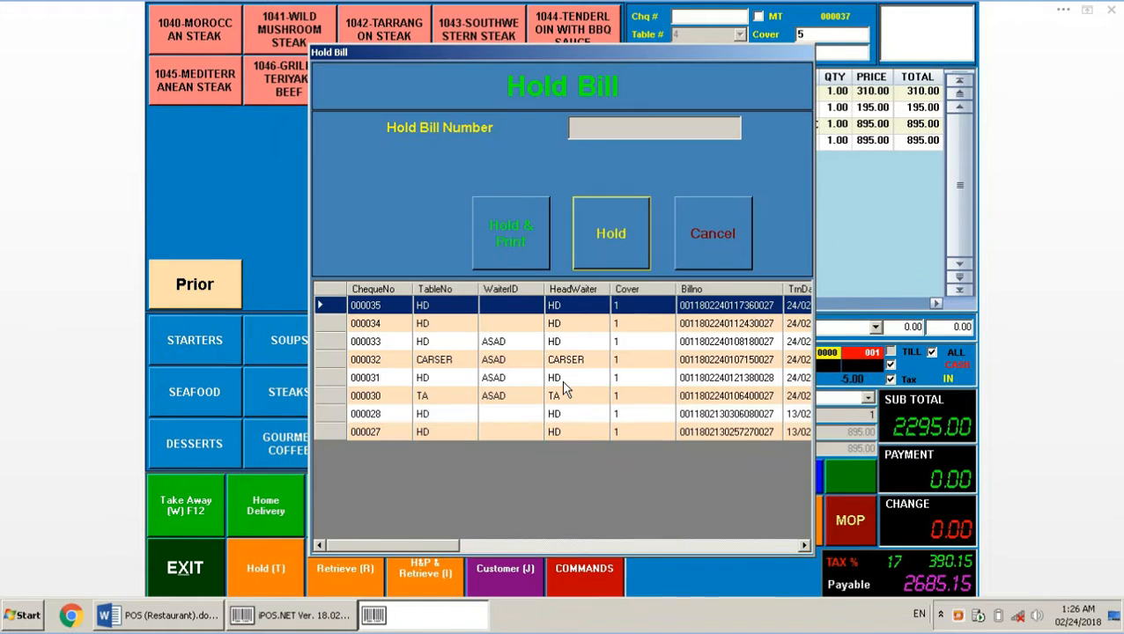
left_click(611, 218)
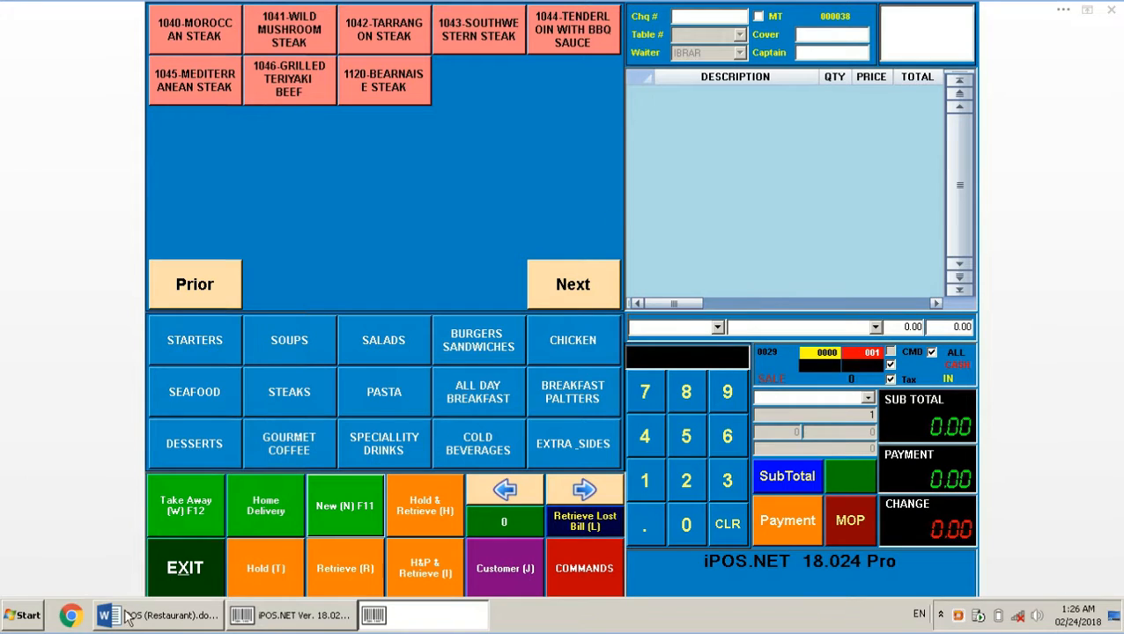
left_click(170, 616)
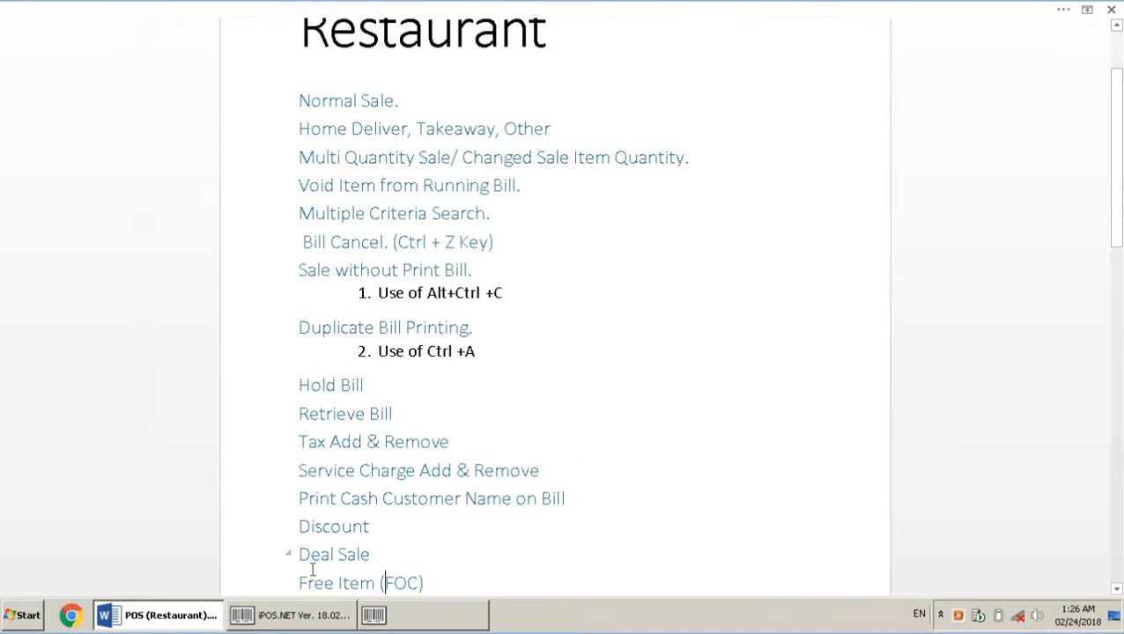
left_click(417, 547)
key("Up")
key("Down")
key("Down")
key("Down")
key("Down")
key("Down")
key("Down")
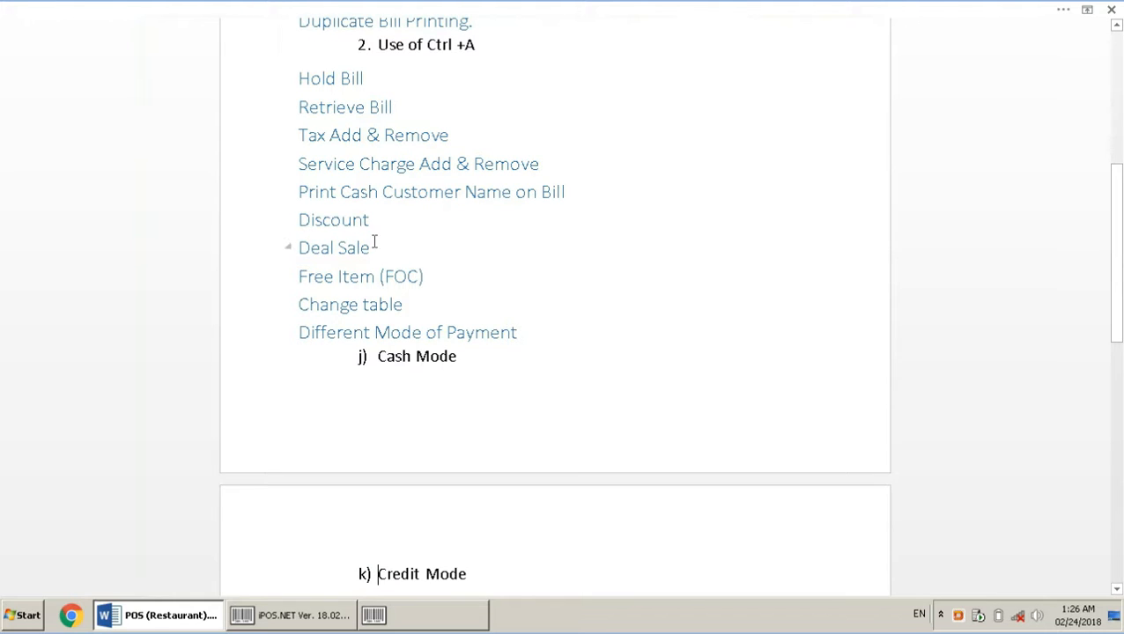
left_click(414, 627)
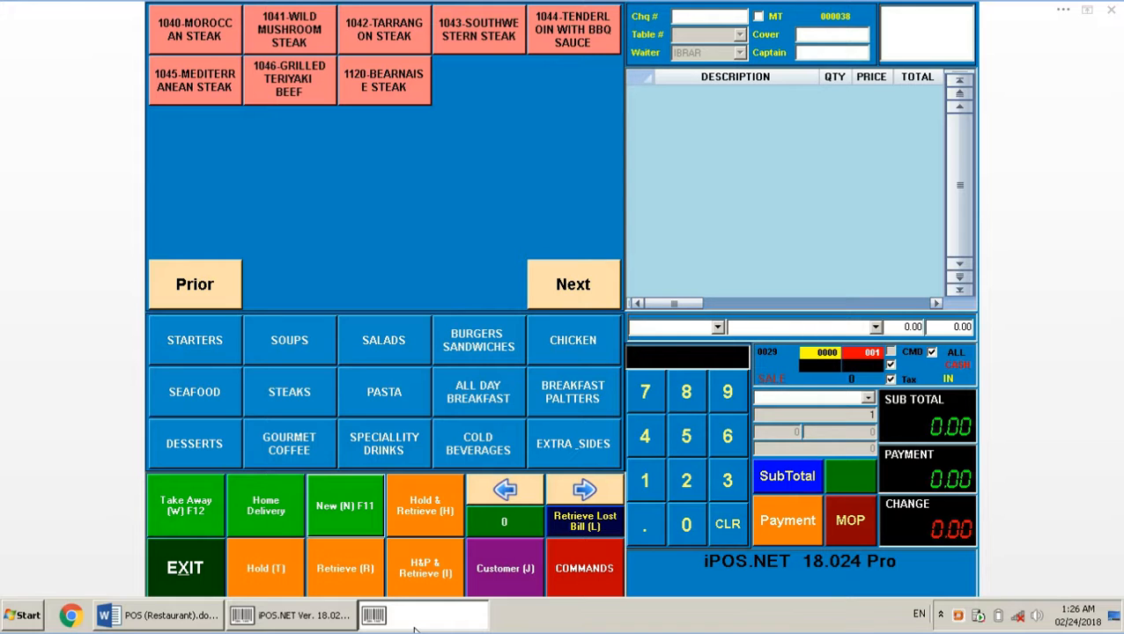
Retrieve held bill 000027 and apply a manual discount of 90
left_click(362, 558)
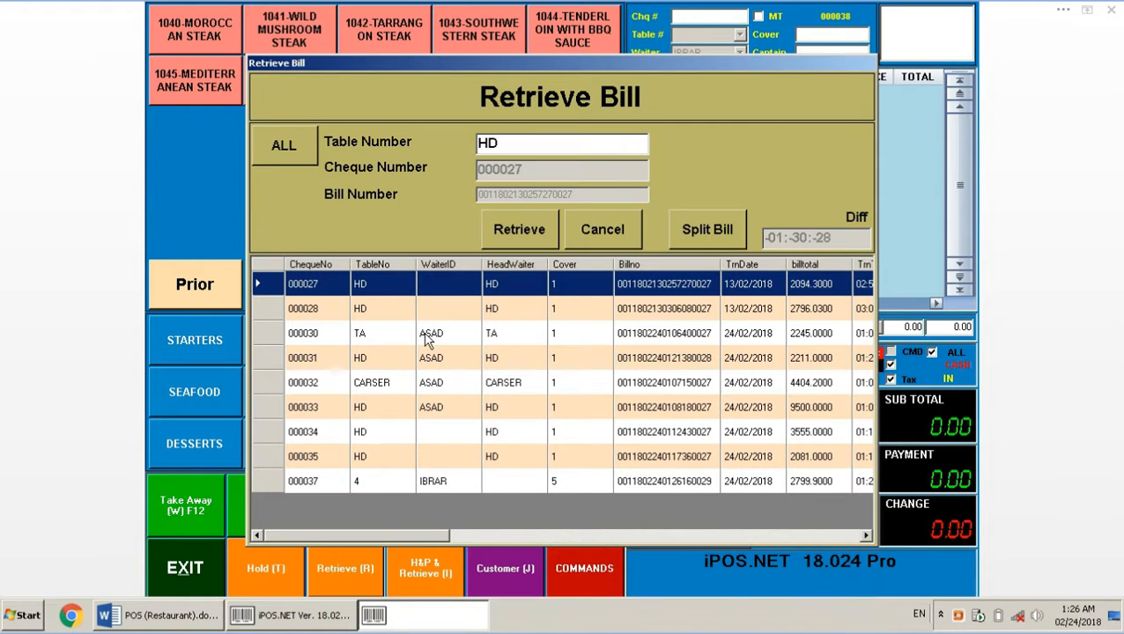
left_click(539, 236)
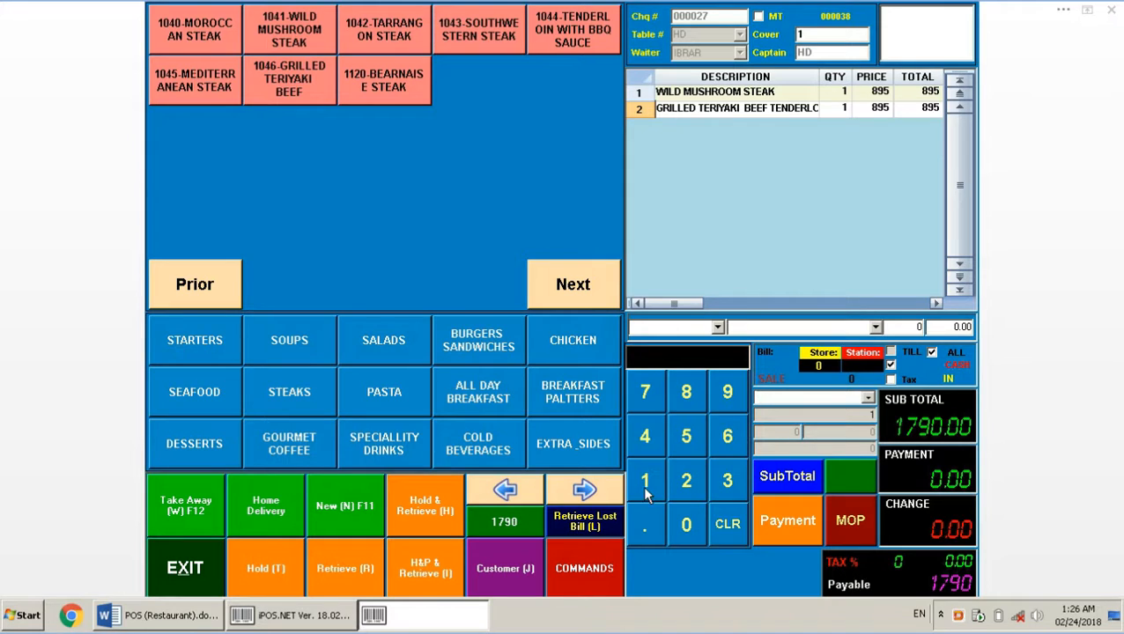
left_click(729, 405)
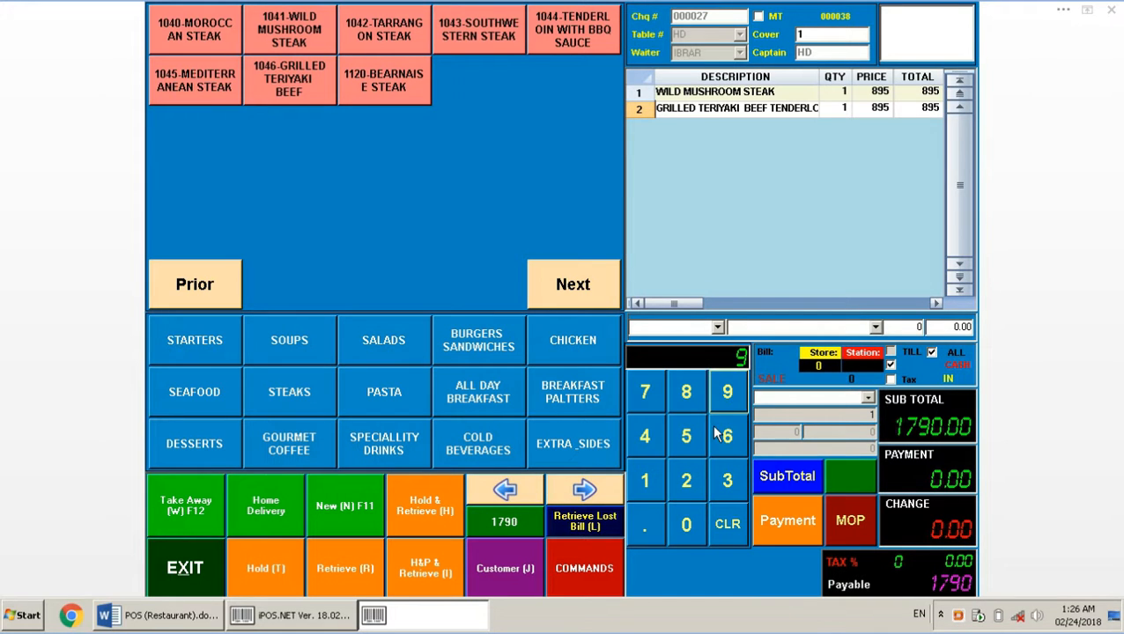
left_click(688, 527)
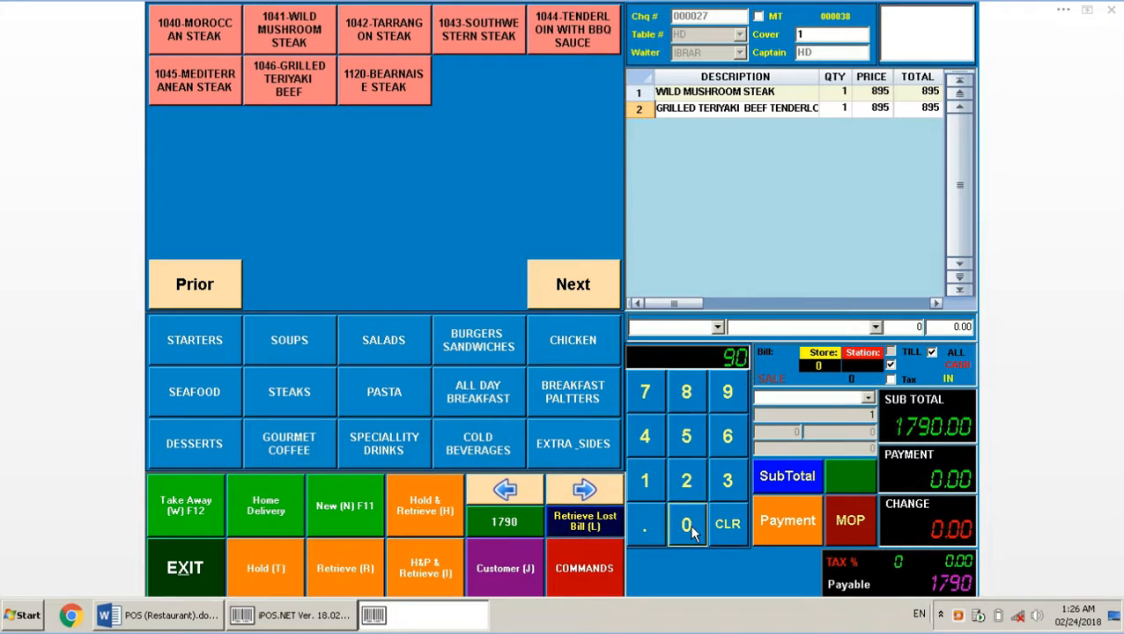
left_click(592, 568)
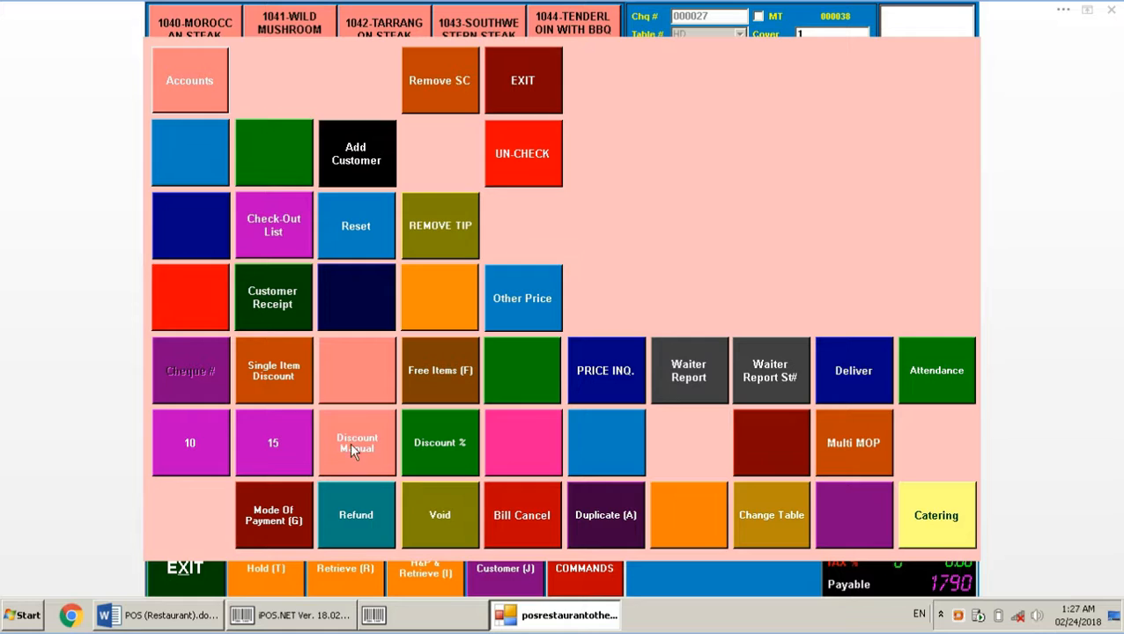
left_click(350, 447)
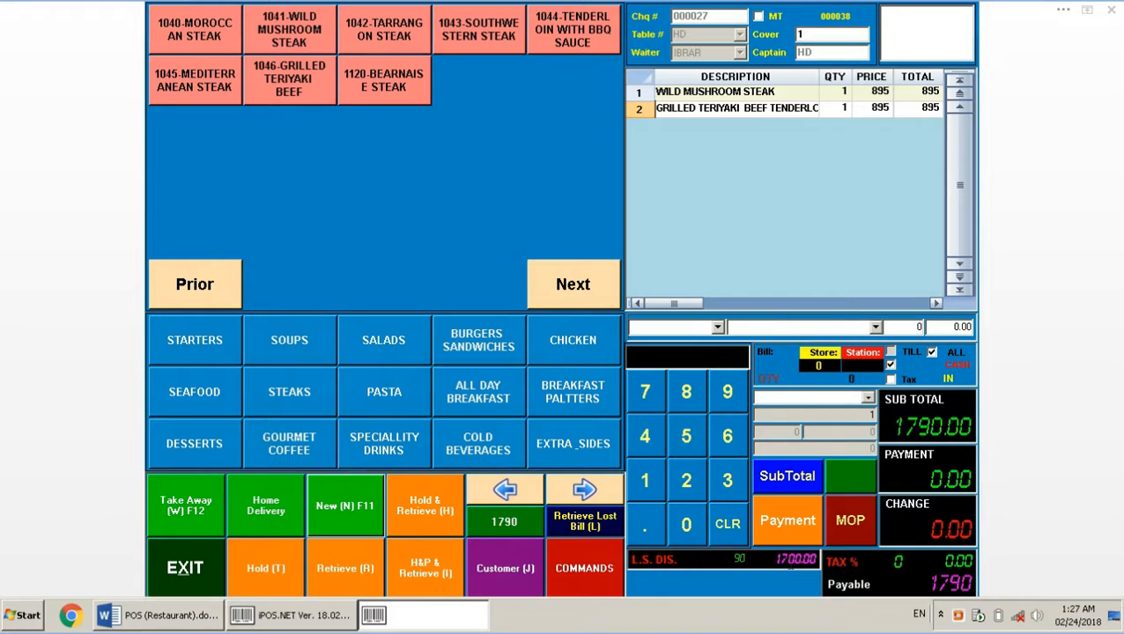
Pay the 1700 bill with 2000 cash, leaving 300.00 change
left_click(637, 489)
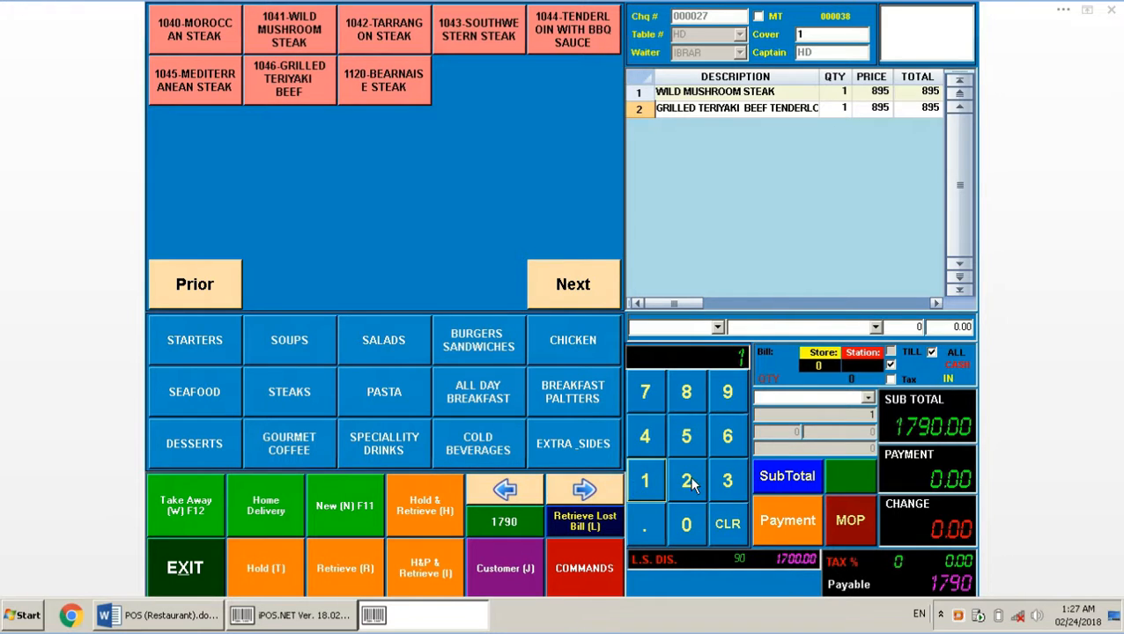
left_click(718, 521)
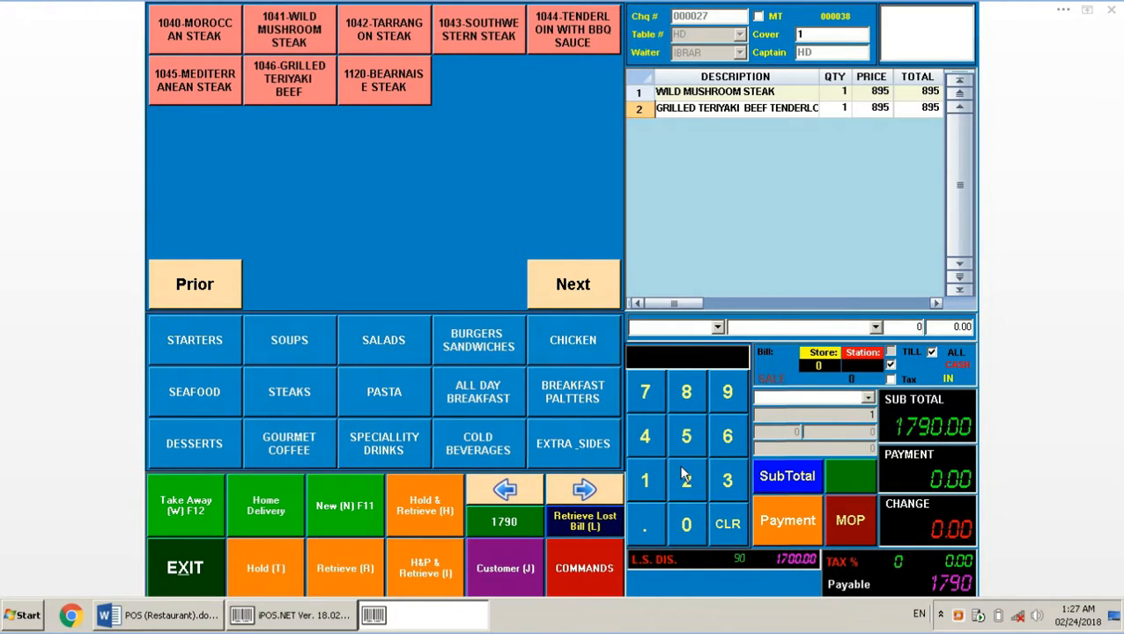
left_click(686, 480)
triple_click(687, 523)
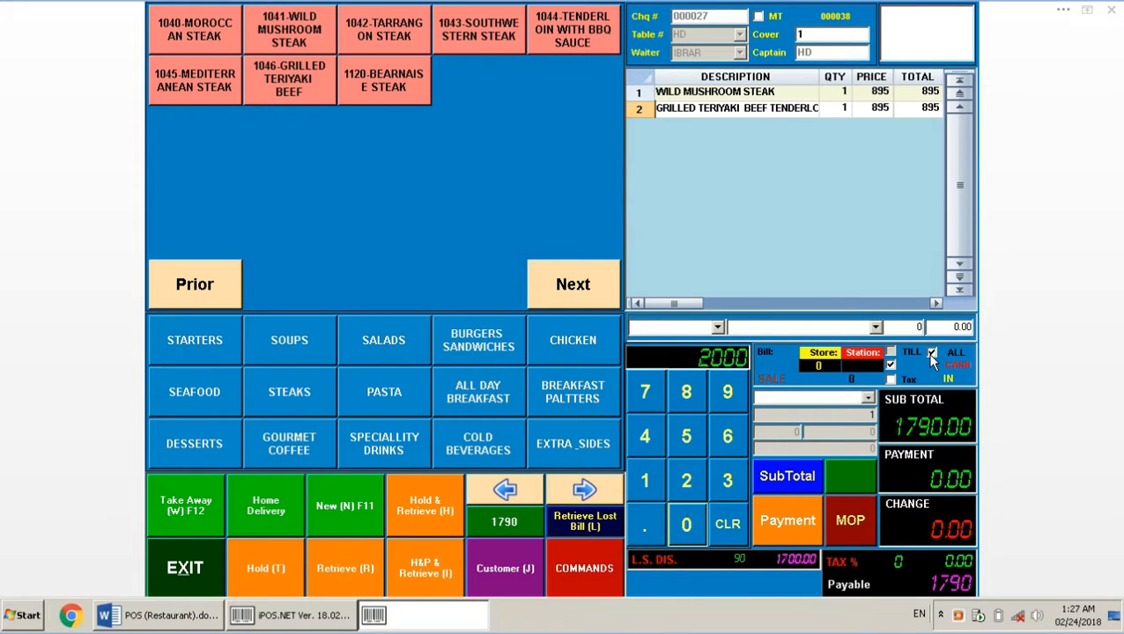
left_click(811, 521)
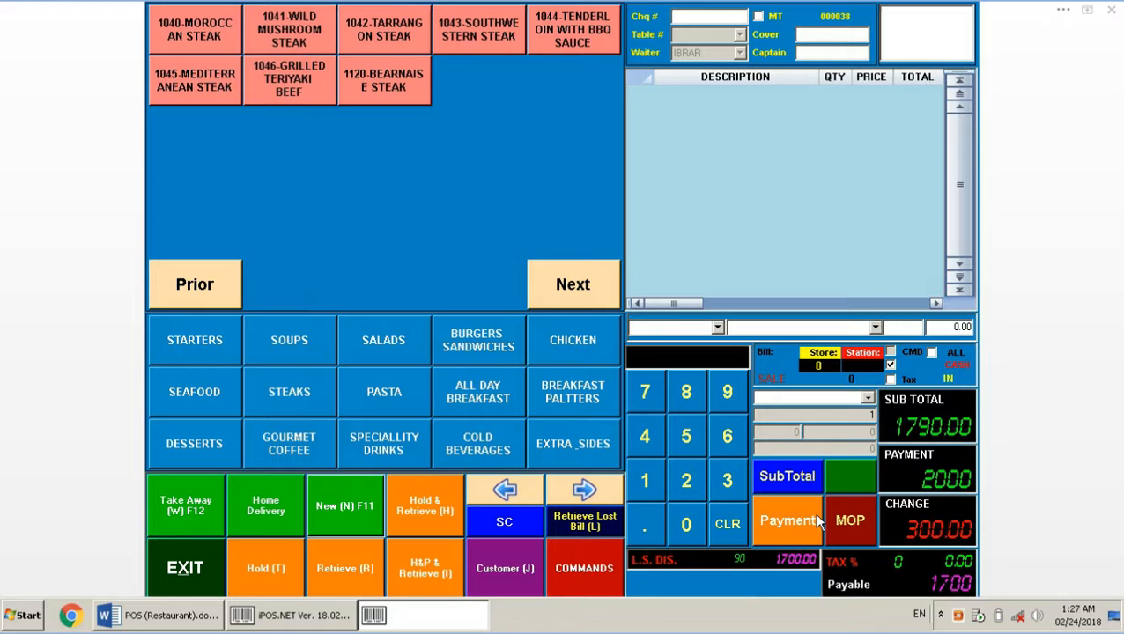
Retrieve bill 000028 and apply a 20% discount, making 2306 payable
left_click(325, 565)
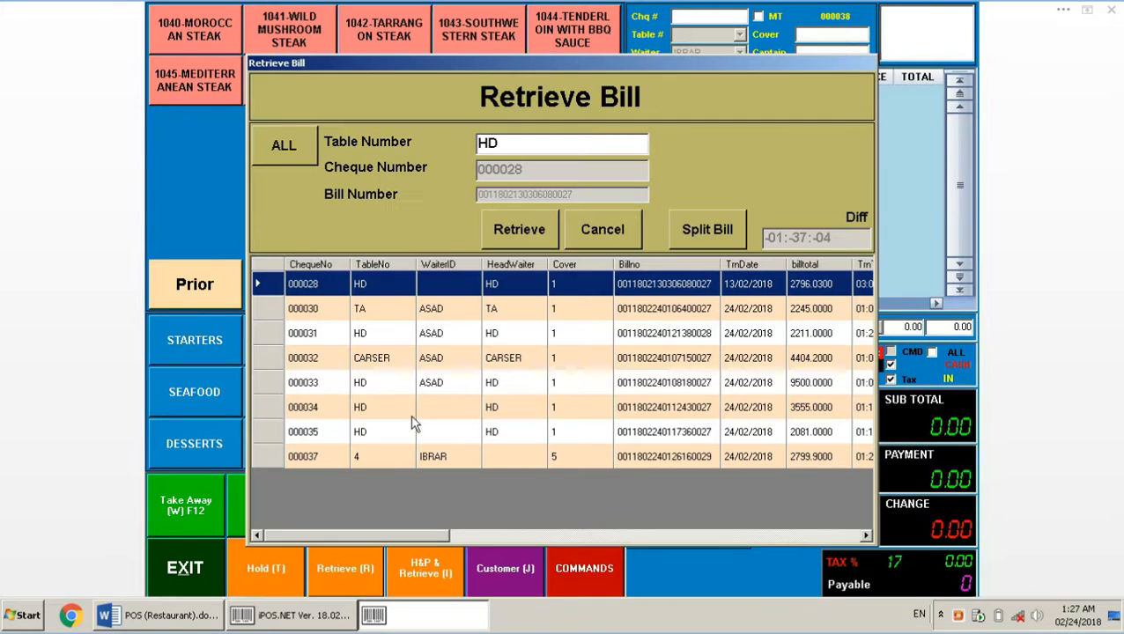
left_click(530, 240)
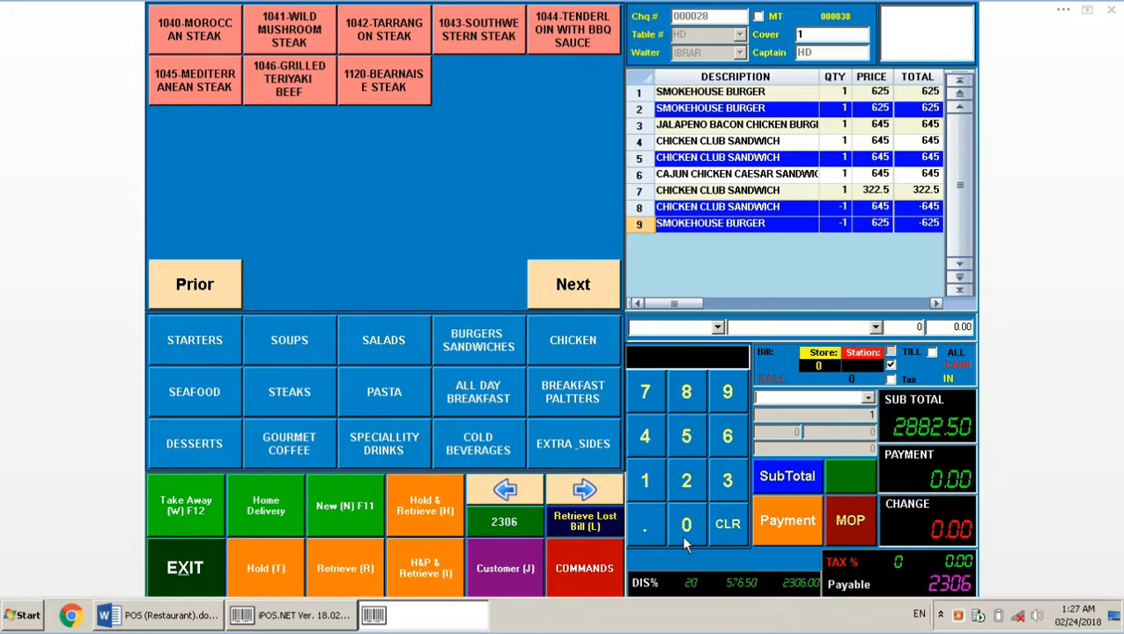
left_click(686, 484)
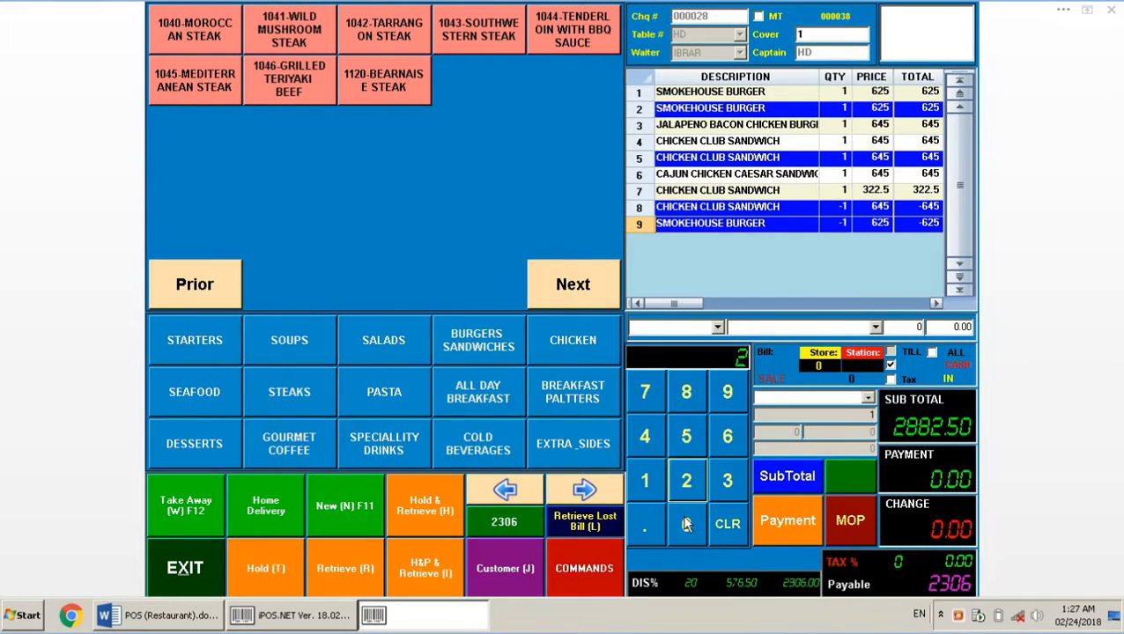
left_click(687, 524)
left_click(598, 560)
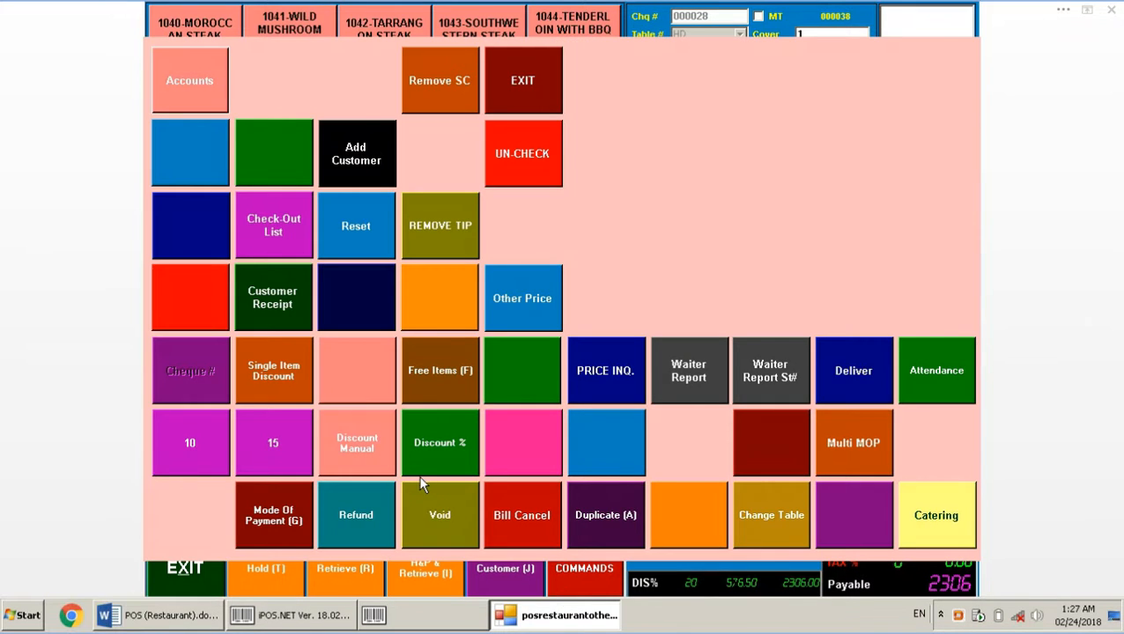
left_click(447, 445)
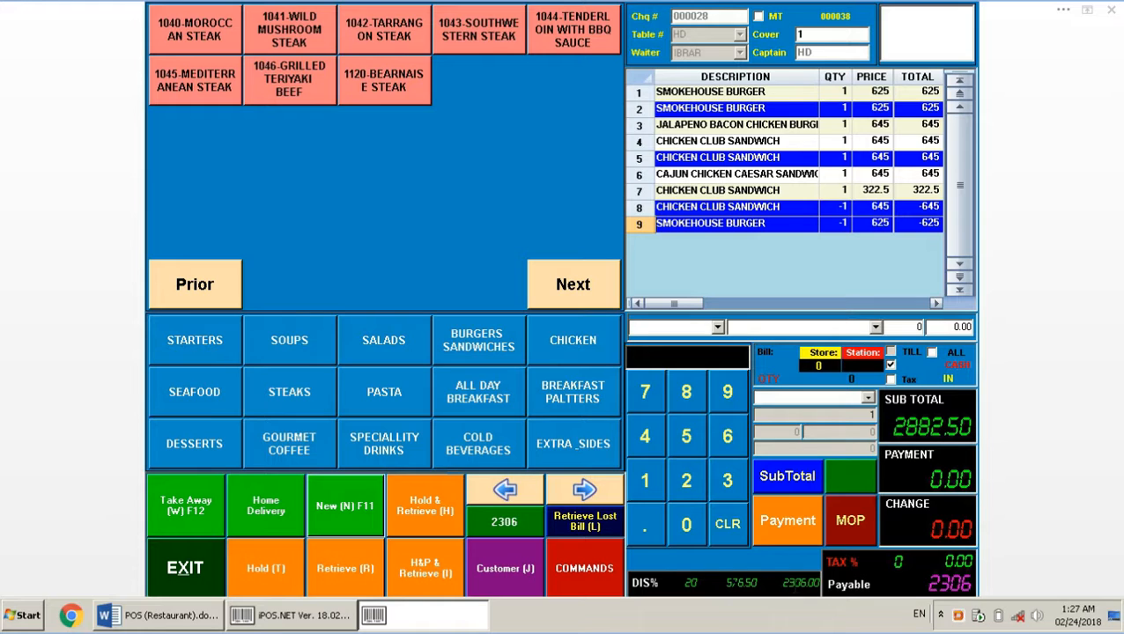
Pay the 2306 bill with 2500 cash, leaving 194.00 change
left_click(686, 480)
left_click(686, 436)
left_click(686, 524)
left_click(686, 524)
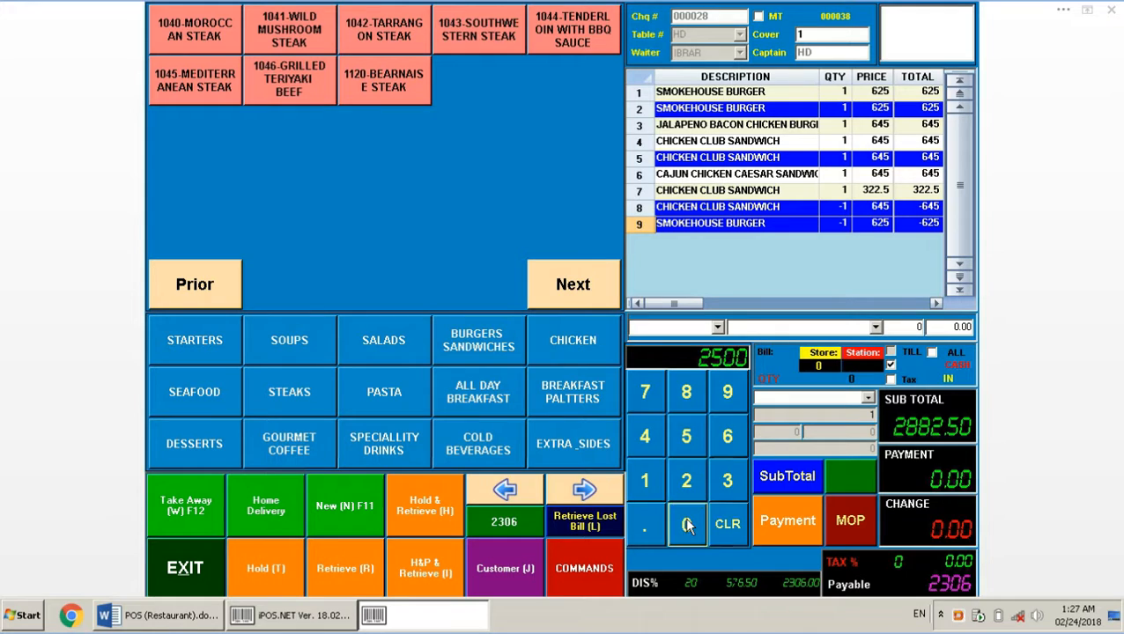
left_click(765, 528)
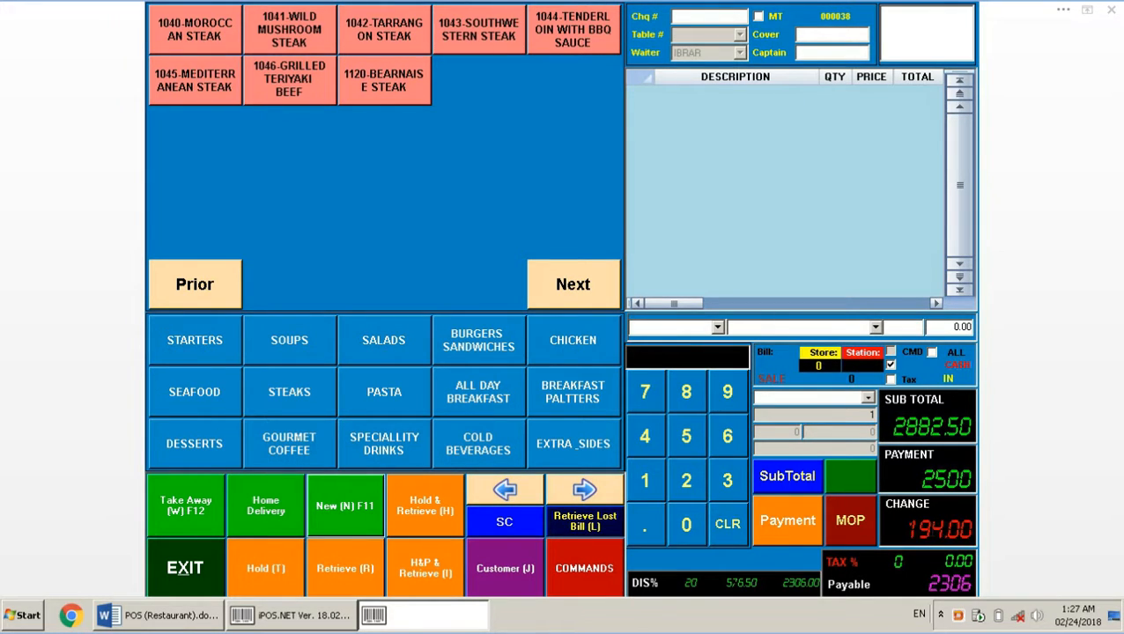
left_click(200, 623)
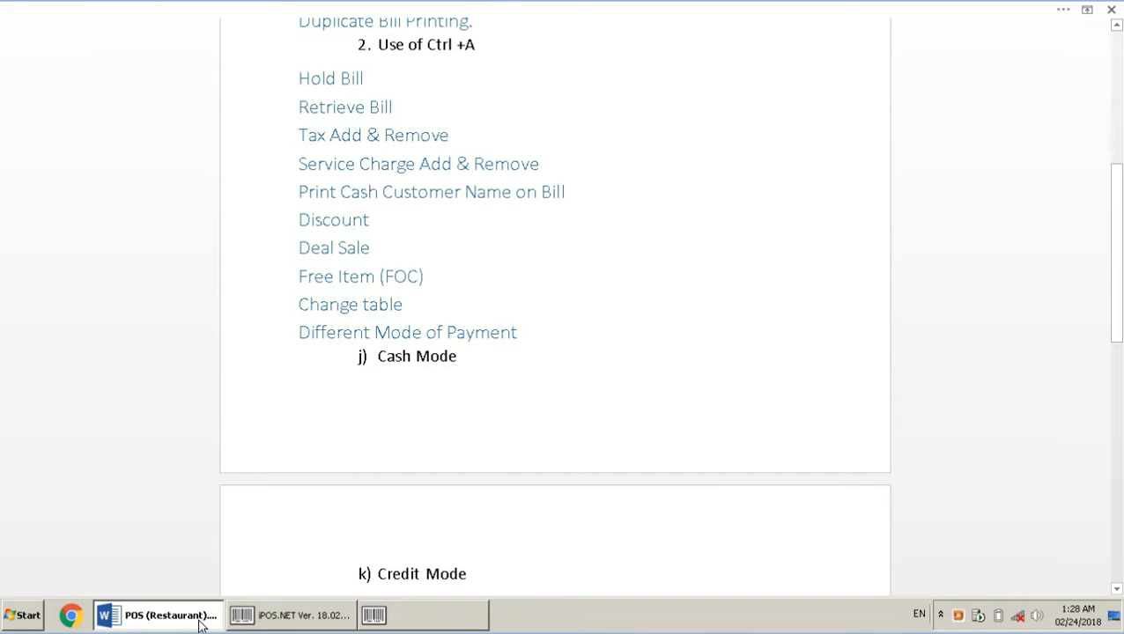
Switch from the Word notes back to iPOS.NET and show the STARTERS menu items
left_click(443, 623)
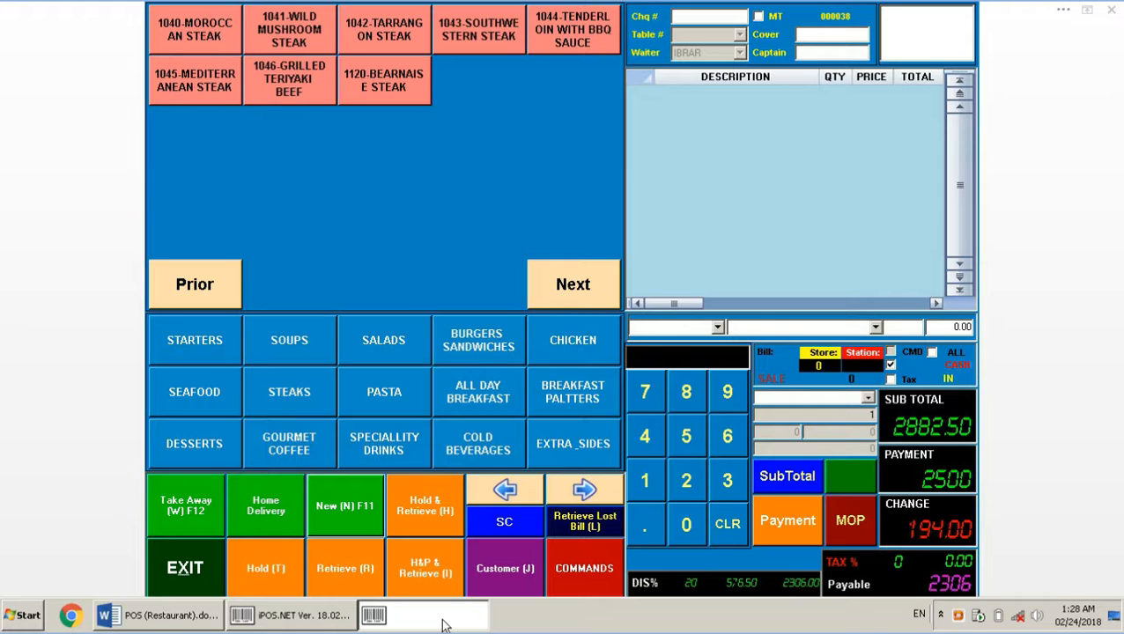
left_click(205, 339)
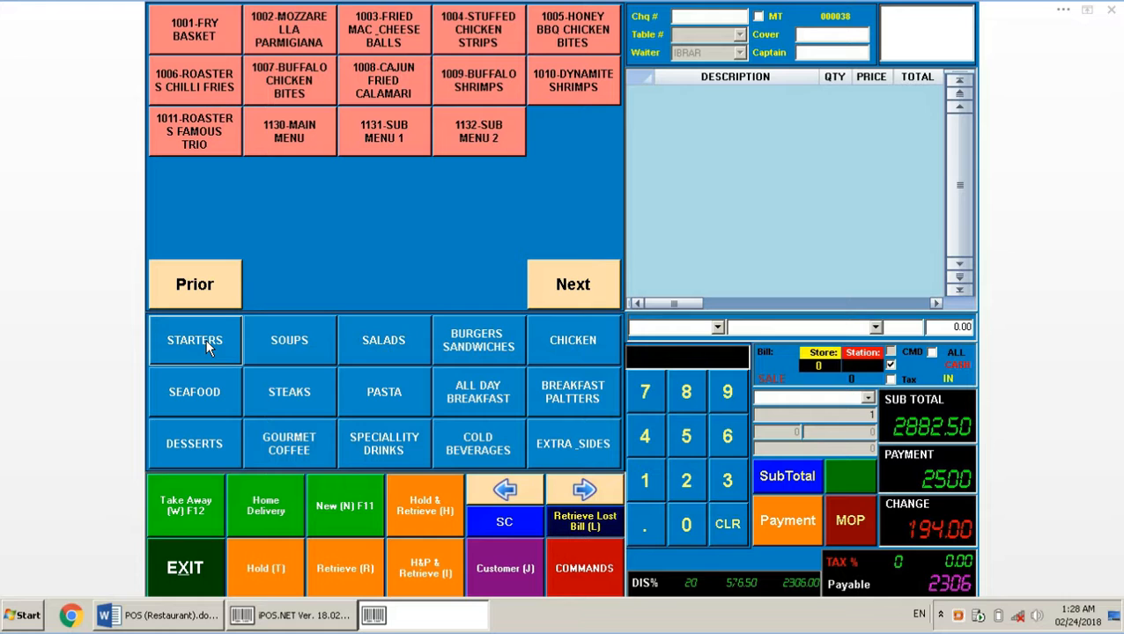
Start a home-delivery bill and add two Fry Baskets
left_click(278, 509)
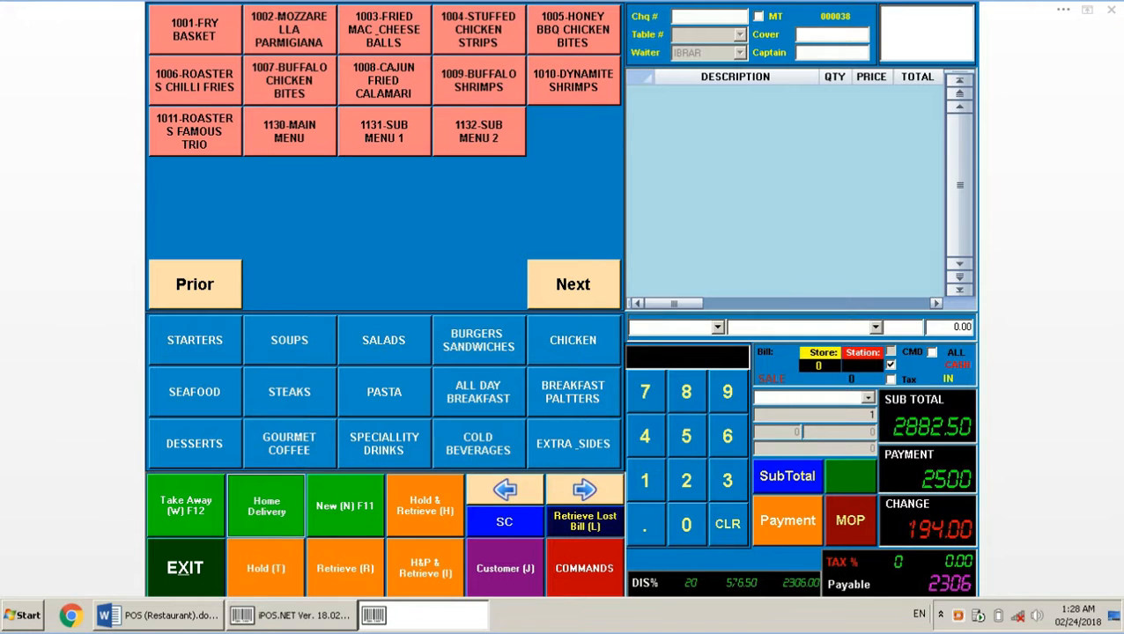
left_click(195, 42)
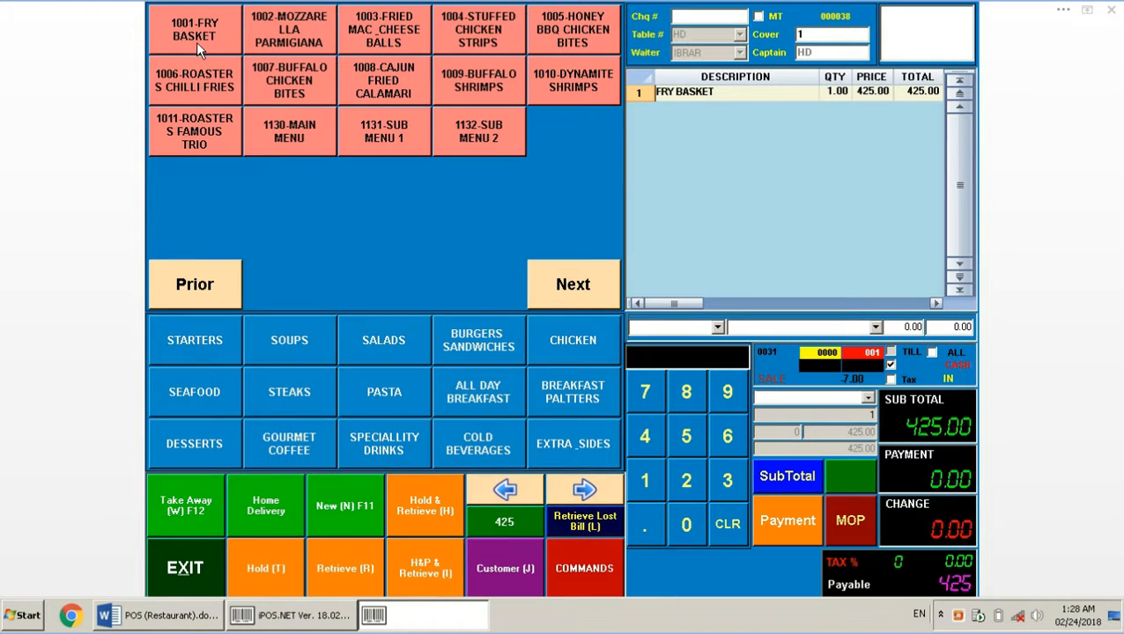
left_click(196, 42)
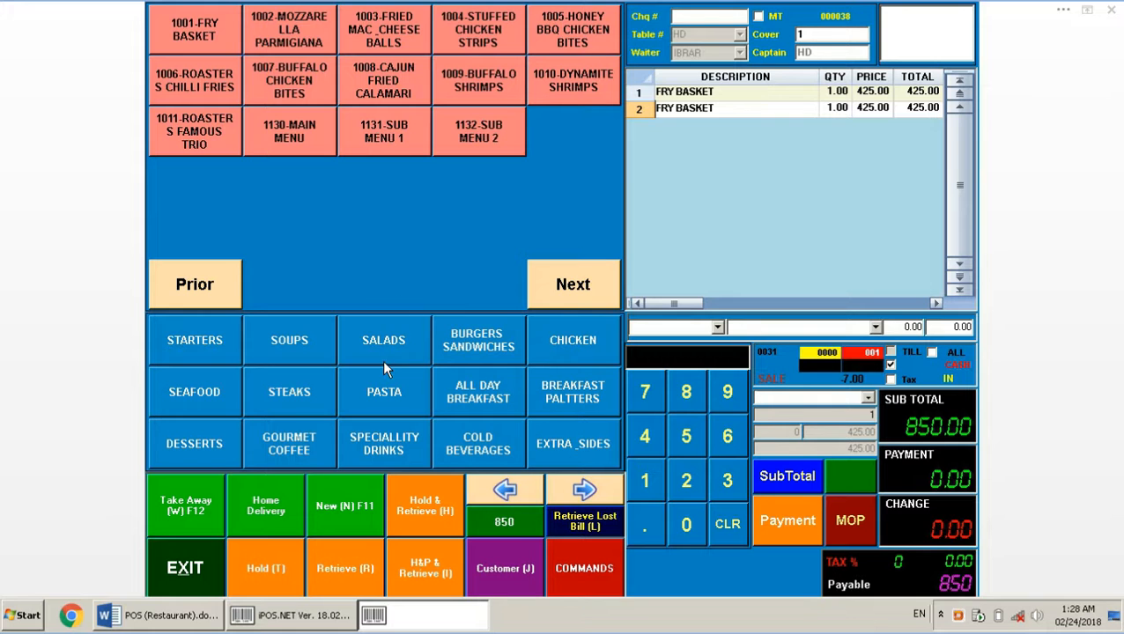
Add Oriental Chicken Chopped Salad, Chicken Caesar Salad, French Toast, Belgian Waffle and Banana Fosters Waffle
left_click(378, 336)
left_click(375, 41)
left_click(289, 41)
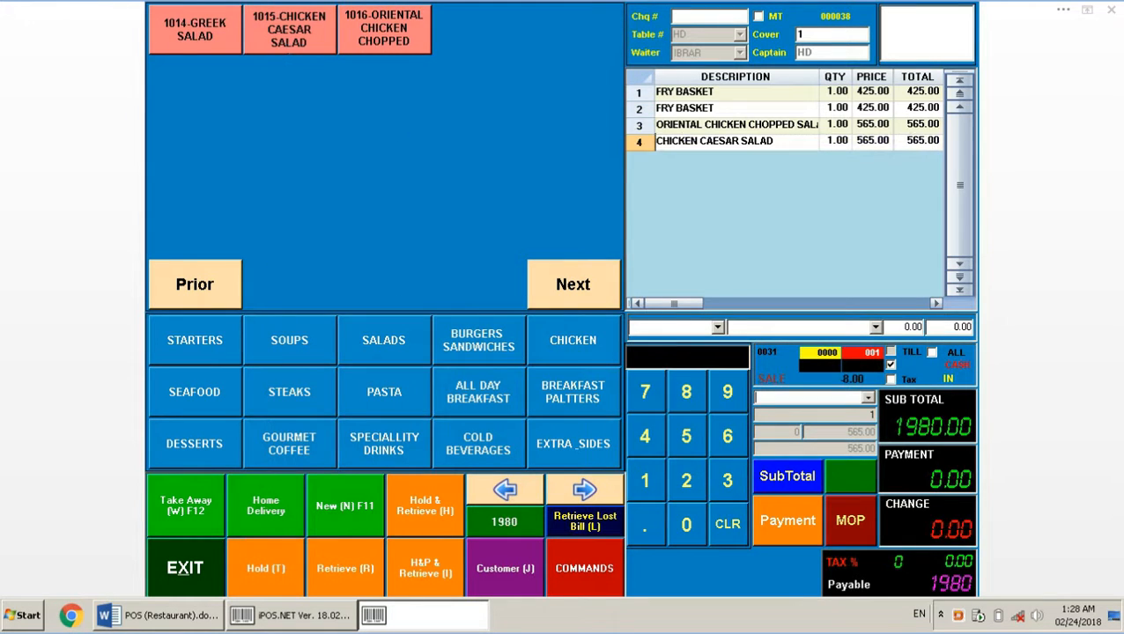
left_click(480, 390)
left_click(195, 29)
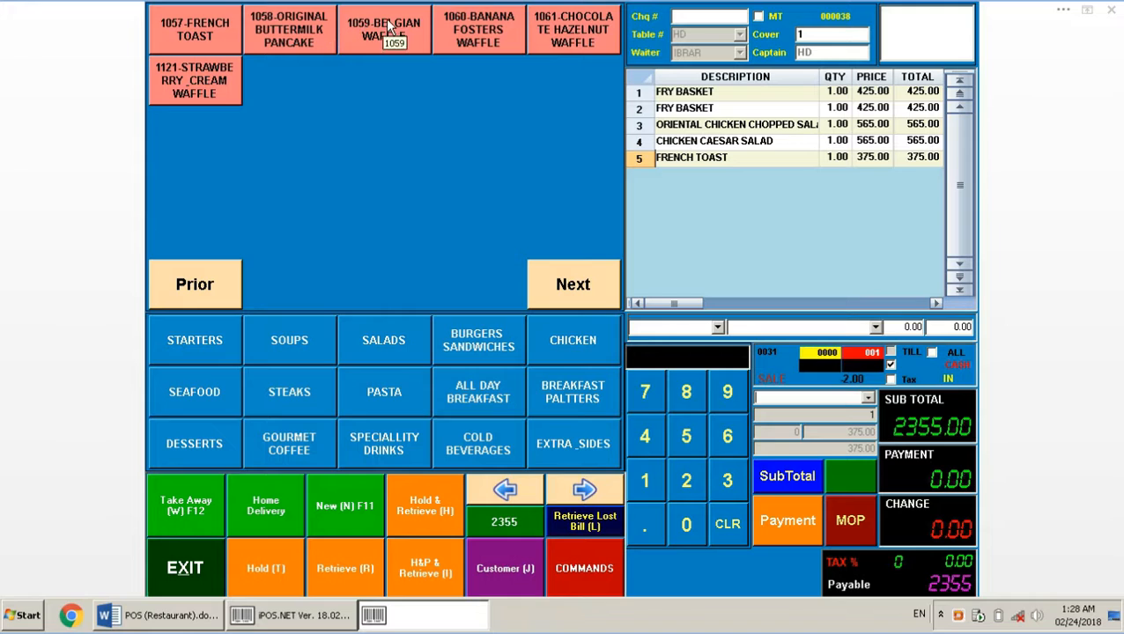
left_click(384, 31)
left_click(493, 29)
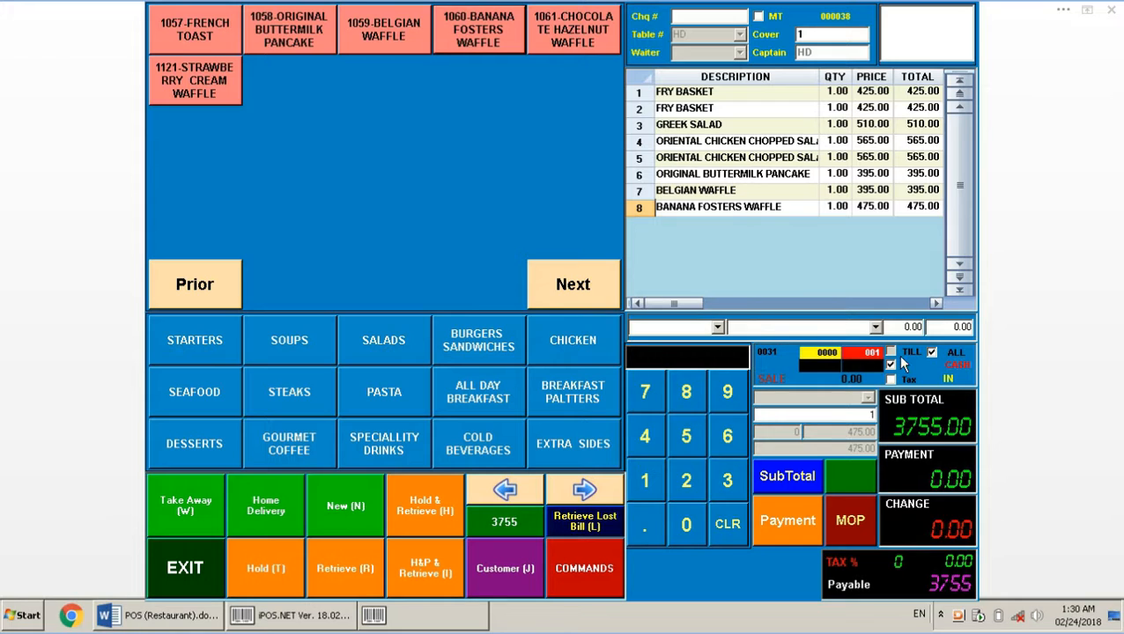
Apply a 50% discount to the second Fry Basket, cutting its price from 425.00 to 212.50
left_click(870, 107)
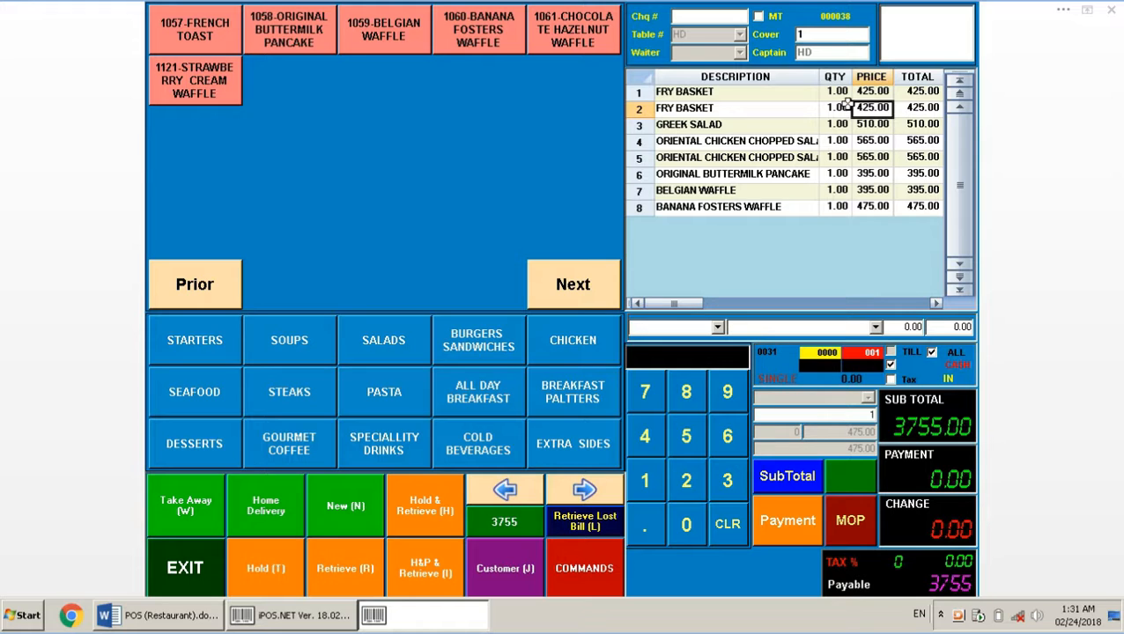
left_click(841, 108)
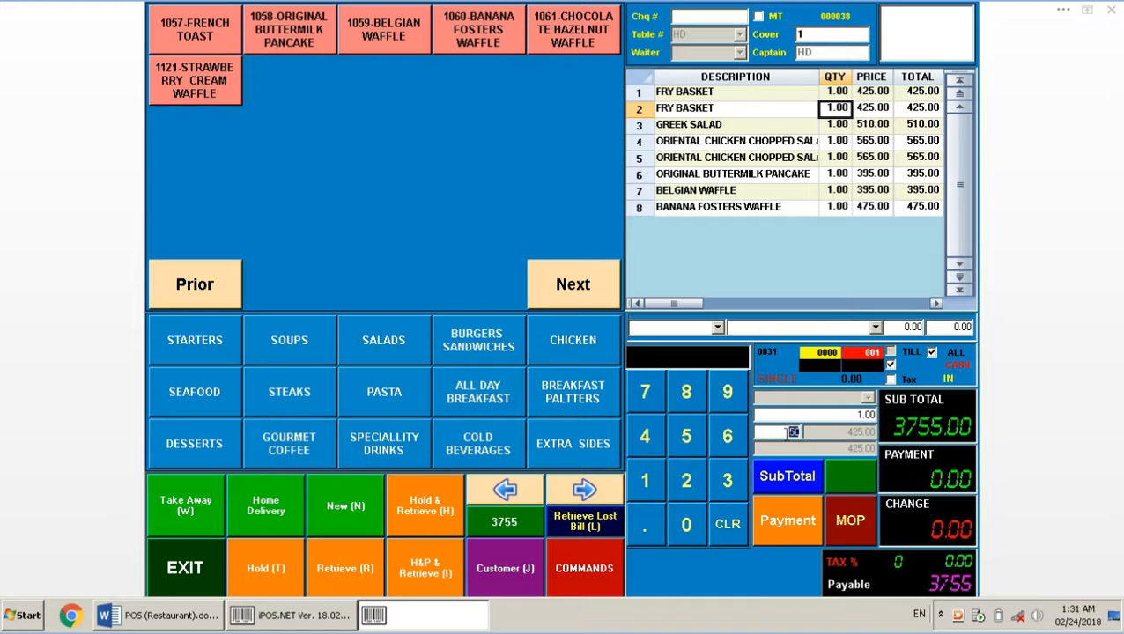
key("Return")
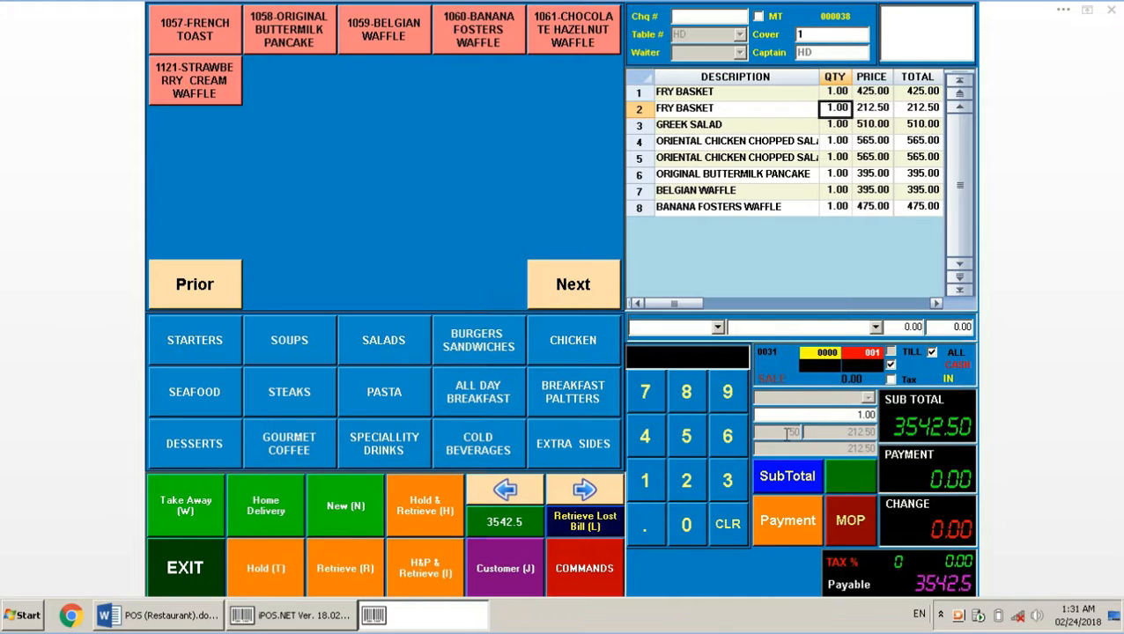
left_click(873, 107)
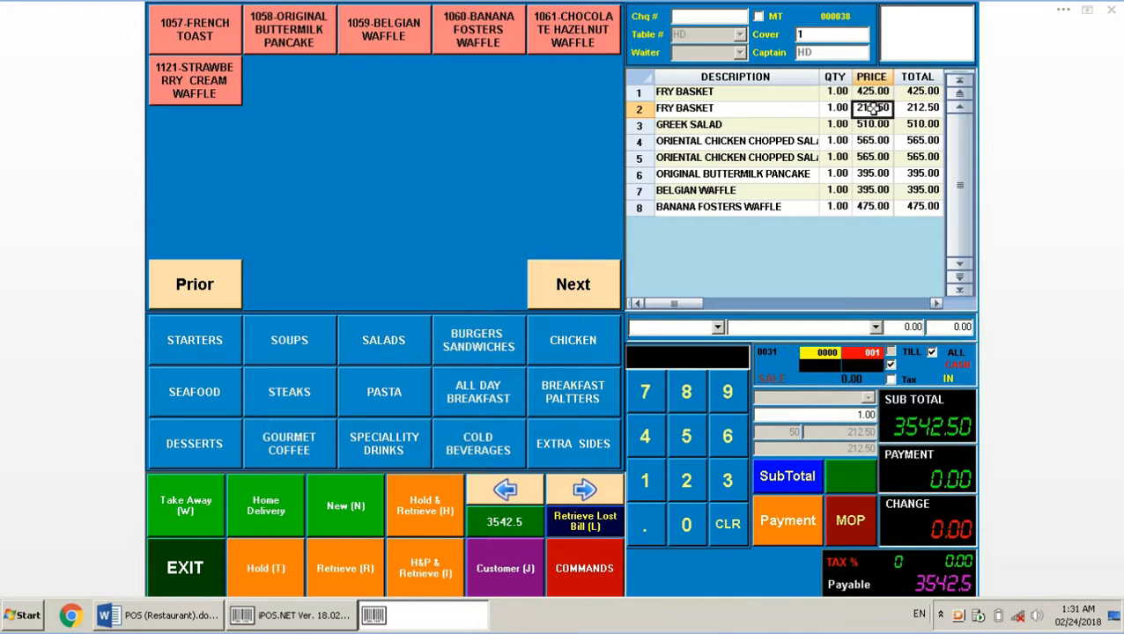
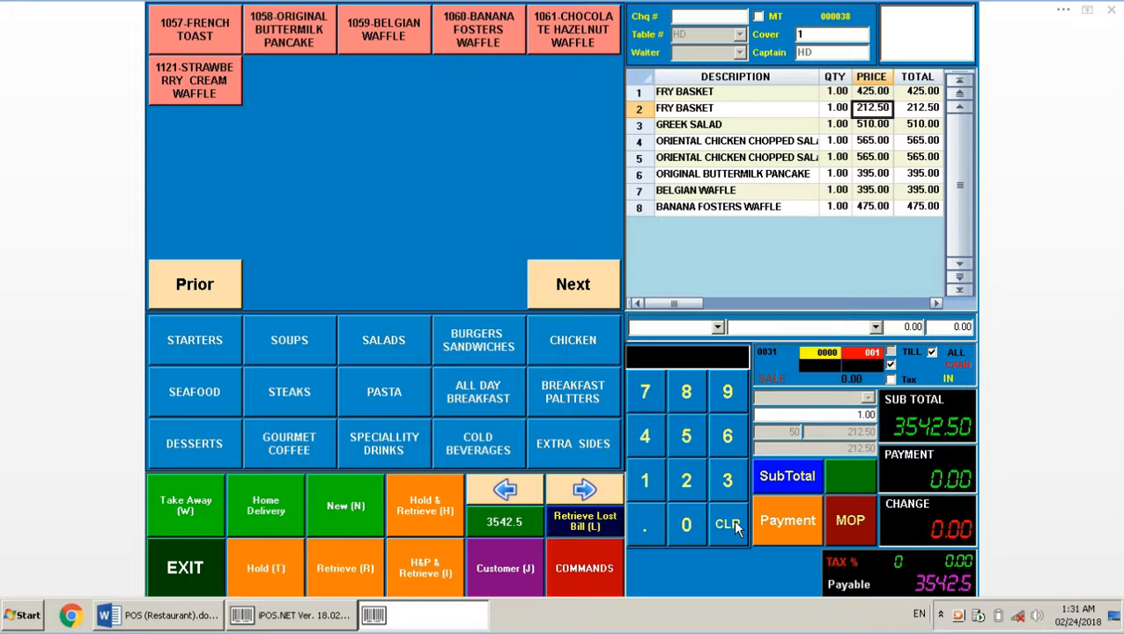
Pay the 3542.50 bill with 4000, leaving 457.50 change, then bring up the Word notes
left_click(656, 435)
triple_click(691, 523)
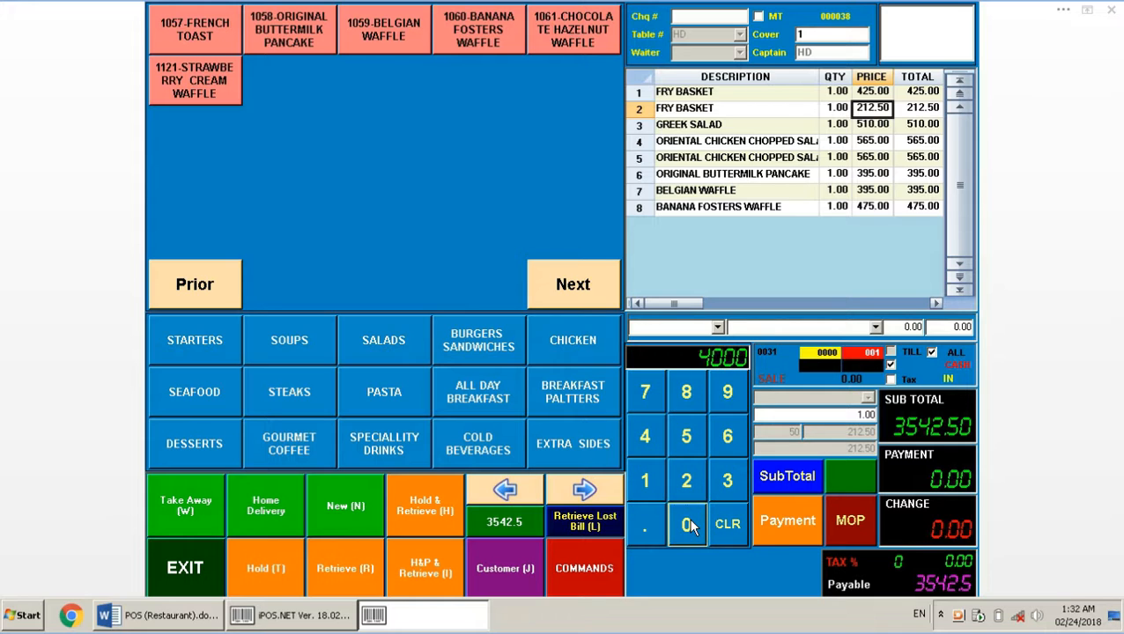
left_click(768, 522)
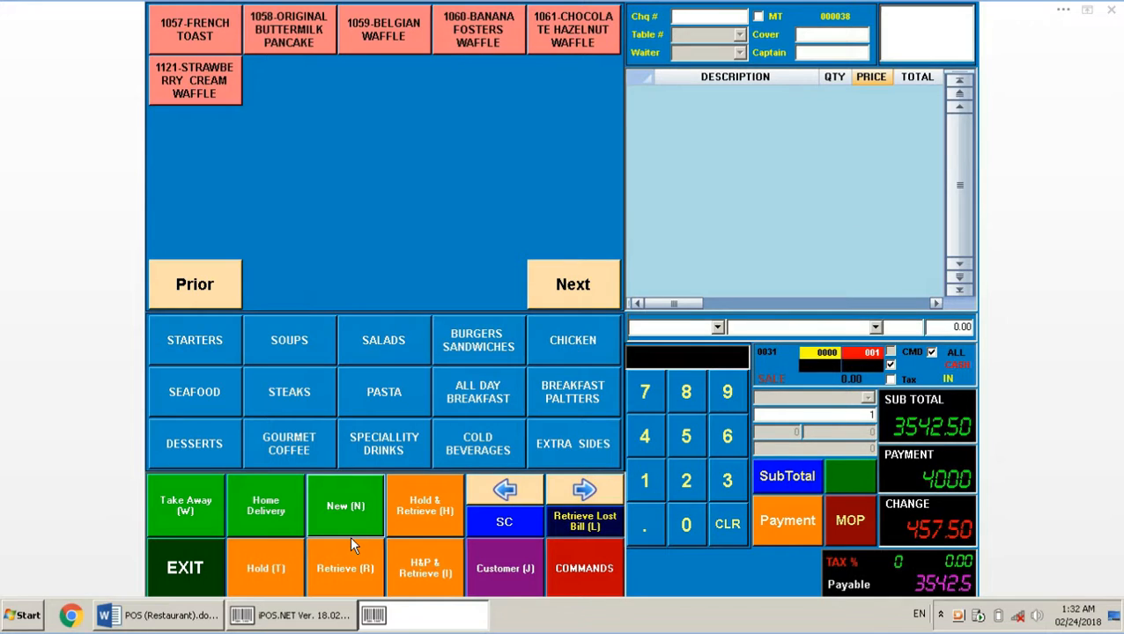
left_click(166, 620)
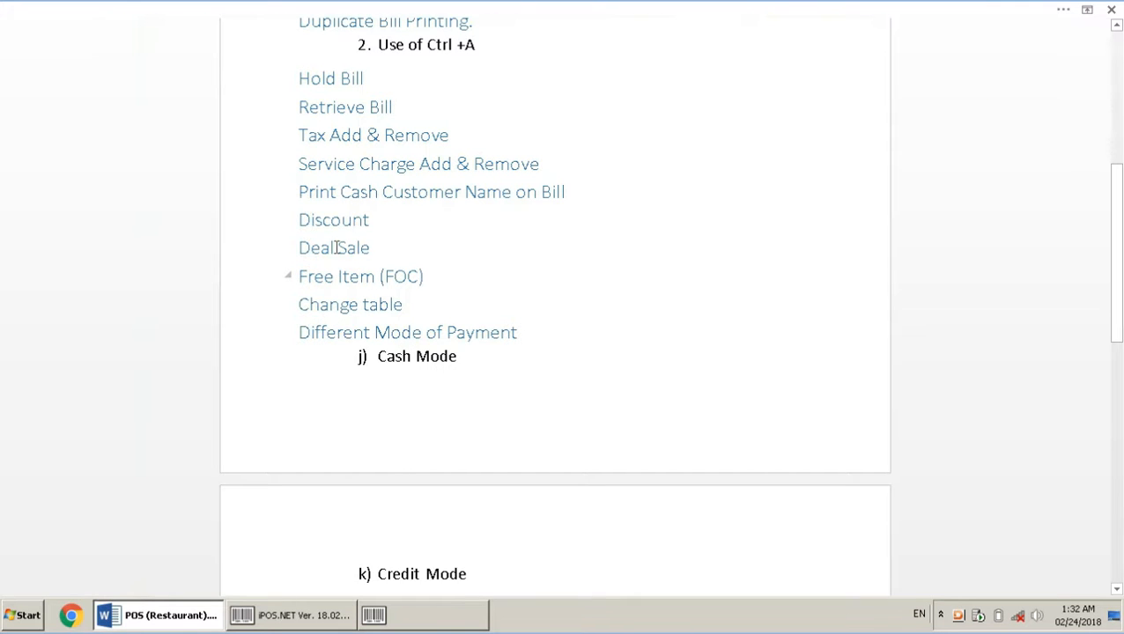
Start a home-delivery bill with Original Buttermilk Pancake, Belgian Waffle, Banana Fosters Waffle and Chocolate Hazelnut Waffle
key("alt+Tab")
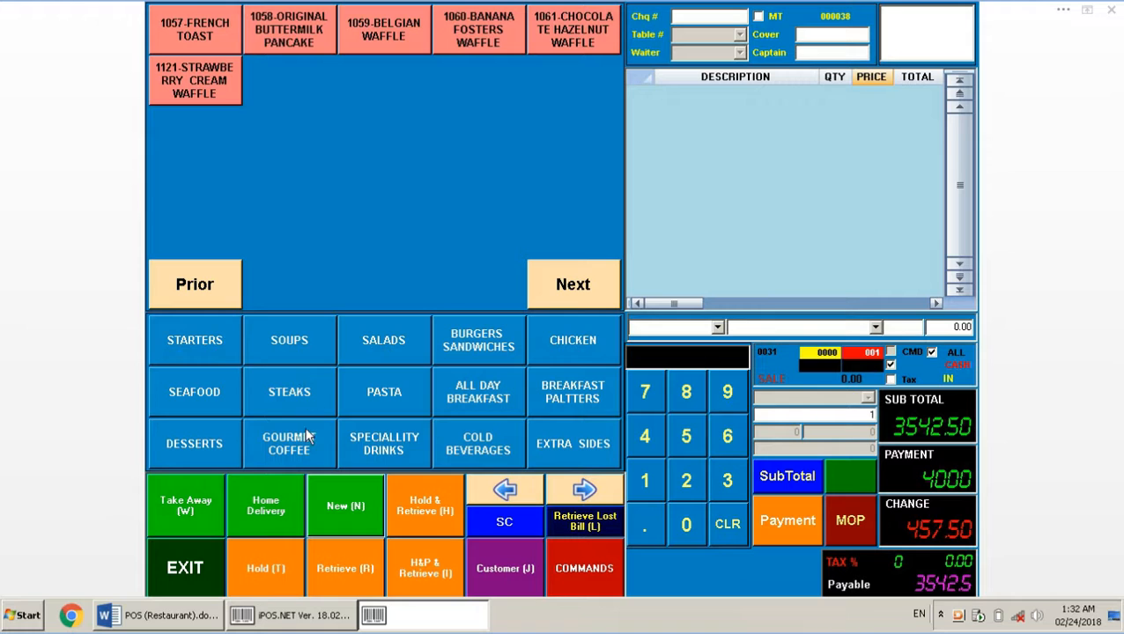
left_click(266, 512)
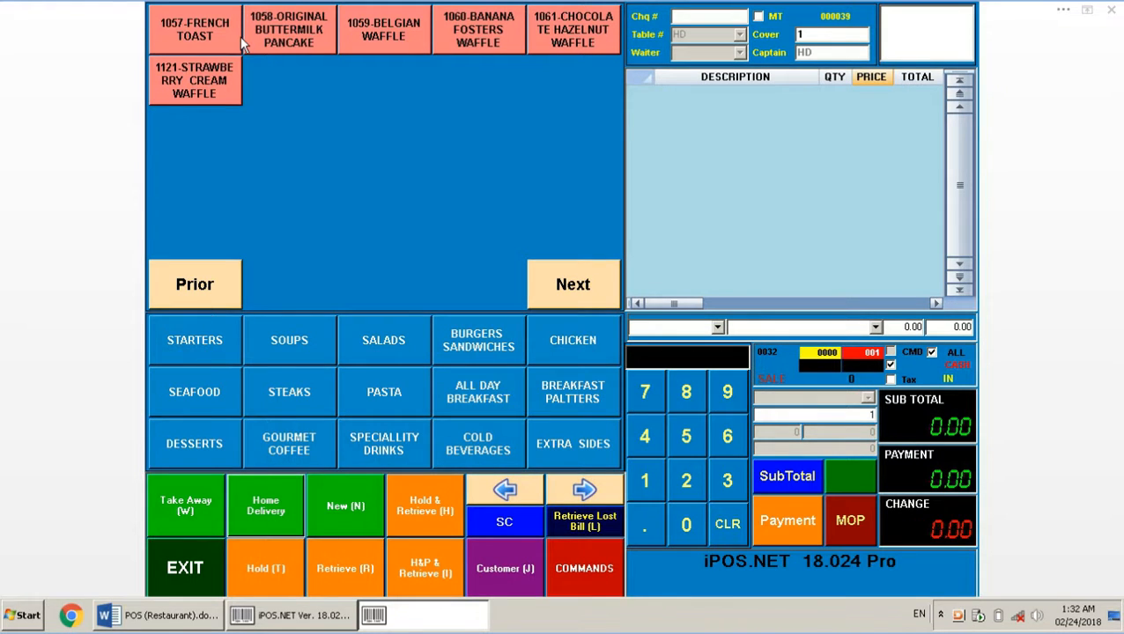
left_click(304, 29)
left_click(400, 27)
left_click(479, 32)
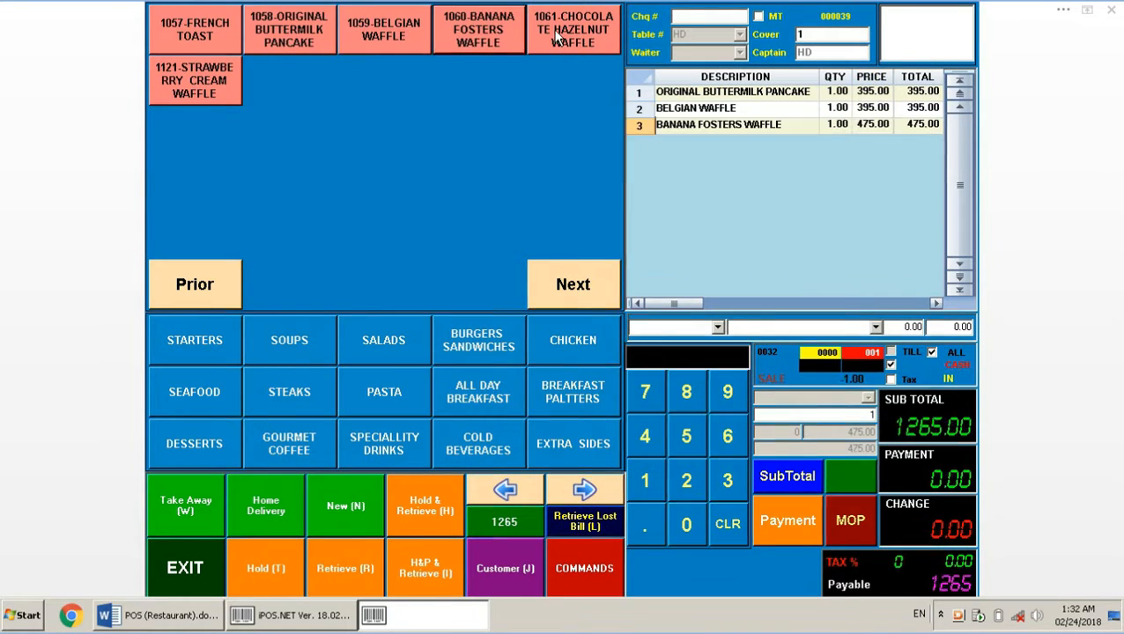
left_click(557, 37)
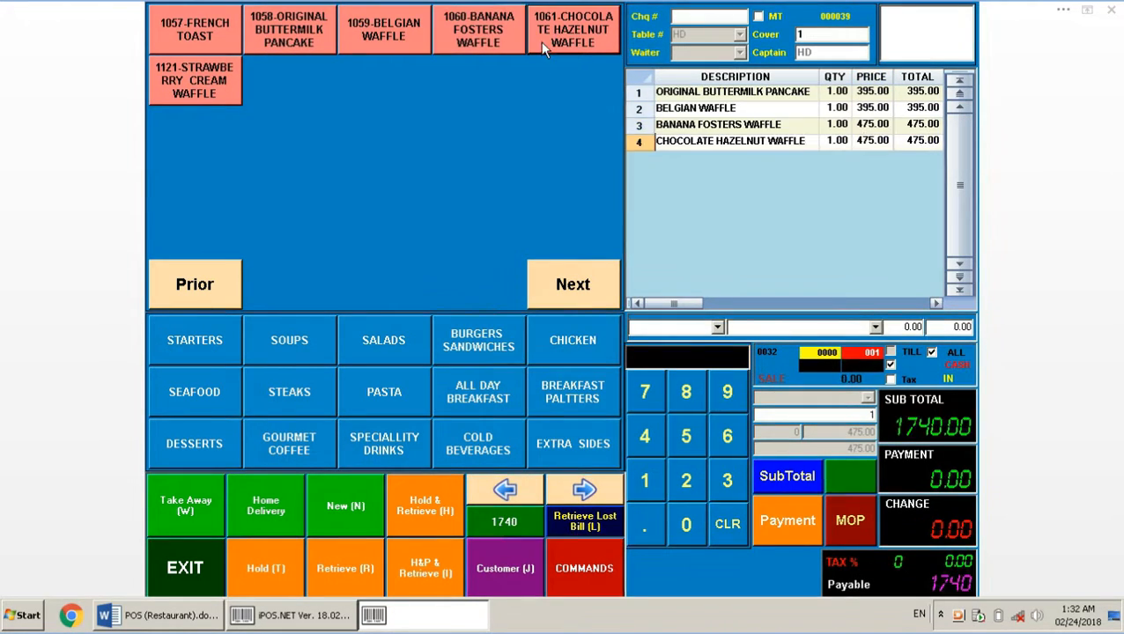
Make all four items free through COMMANDS > Free Items, re-entering the password after a rejection
left_click(579, 568)
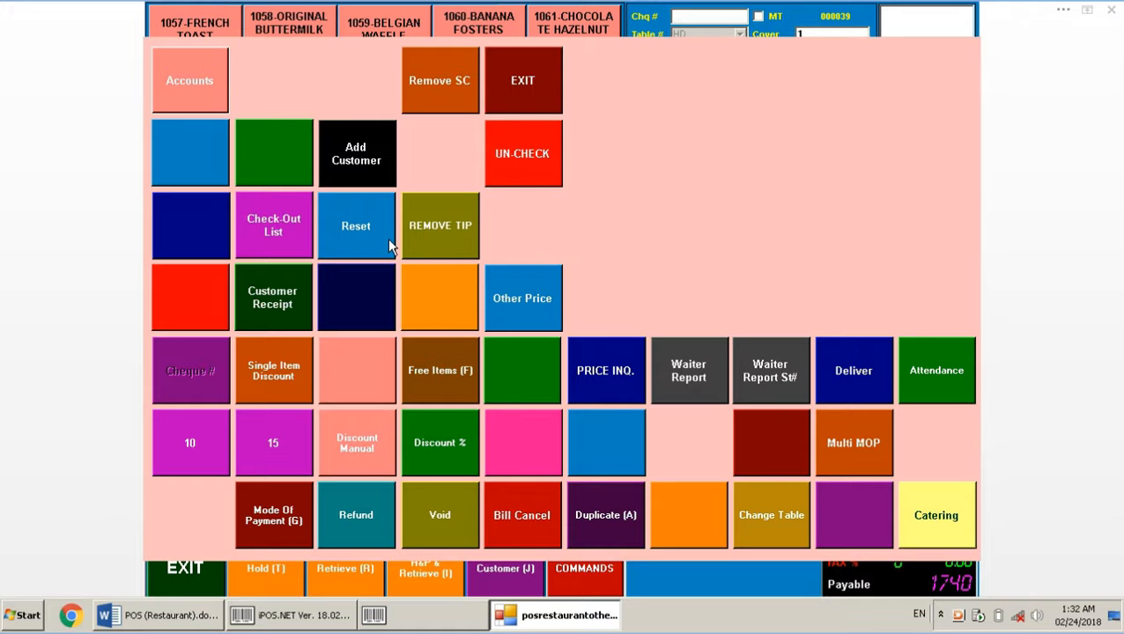
left_click(439, 371)
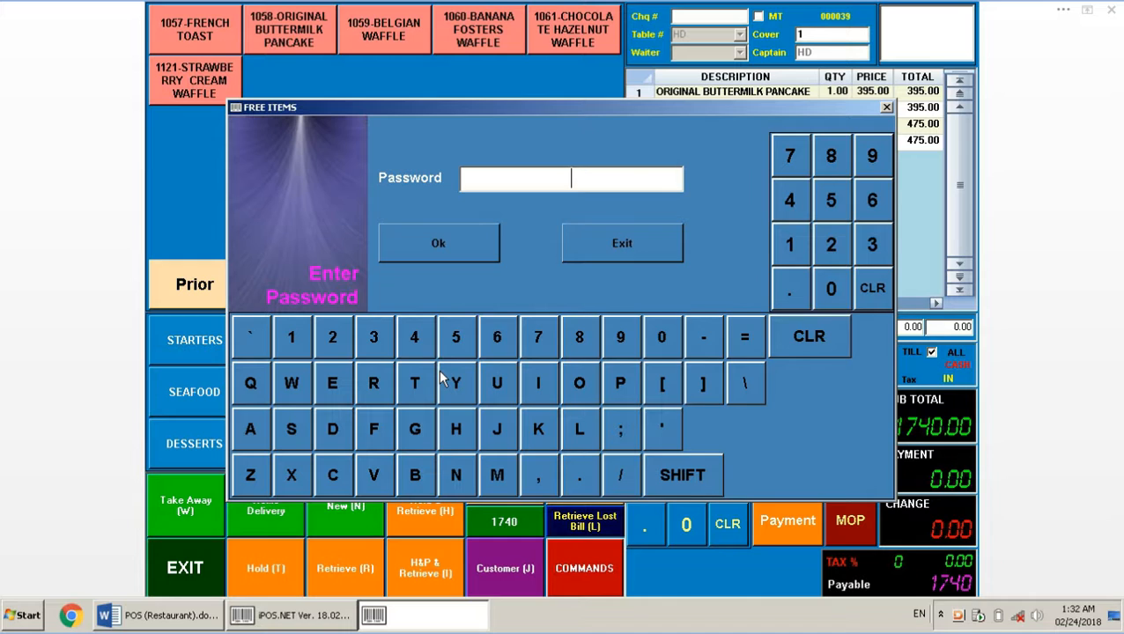
type("*****")
key("Return")
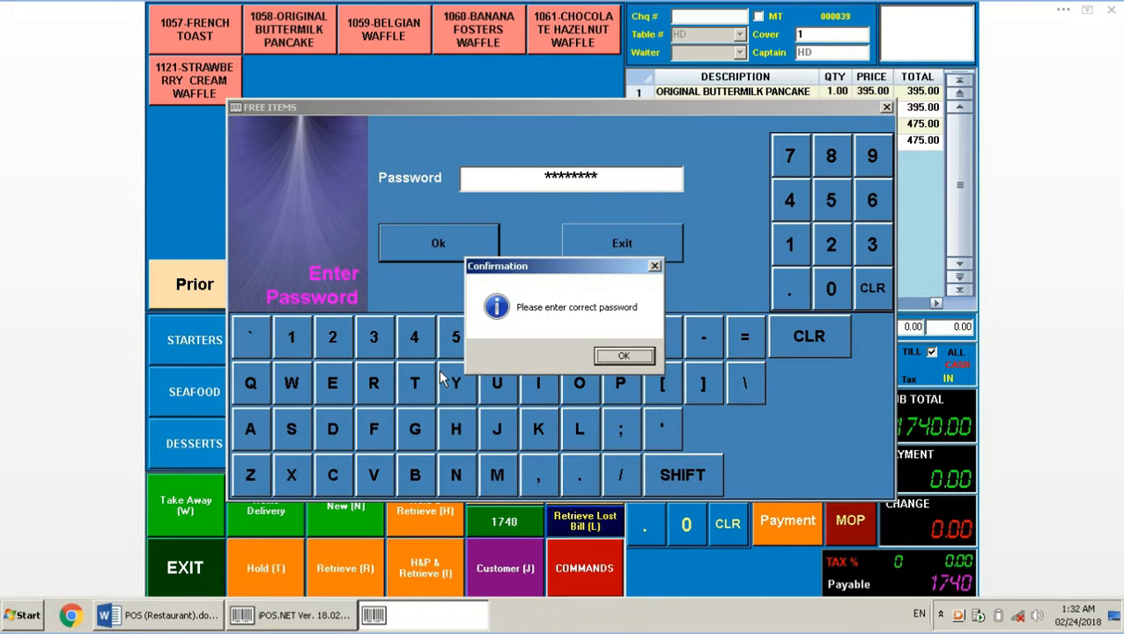
key("Return")
key("BackSpace")
key("BackSpace")
key("BackSpace")
key("BackSpace")
key("BackSpace")
key("BackSpace")
key("BackSpace")
type("*****")
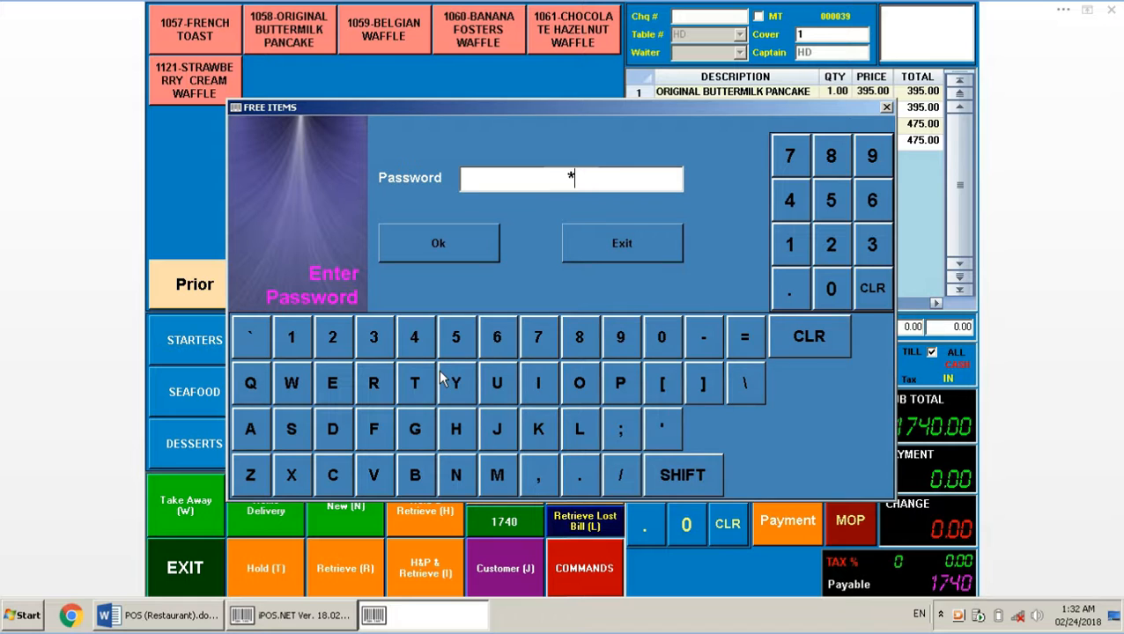
key("Return")
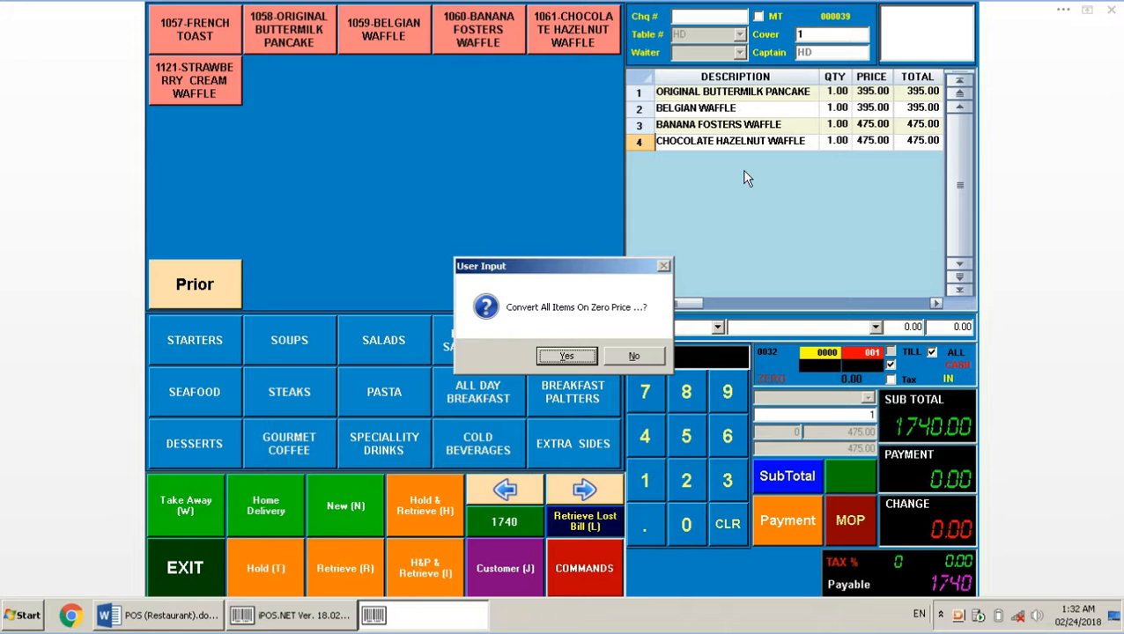
left_click(566, 357)
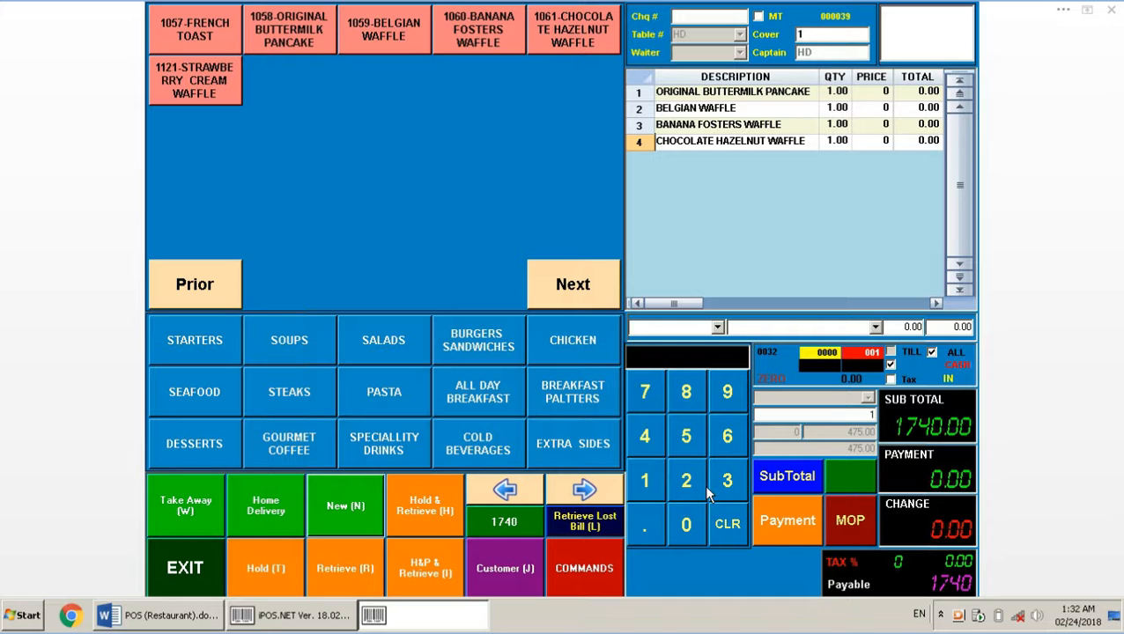
Settle the zero-priced order with a payment of 1 and return to the Word notes
left_click(654, 479)
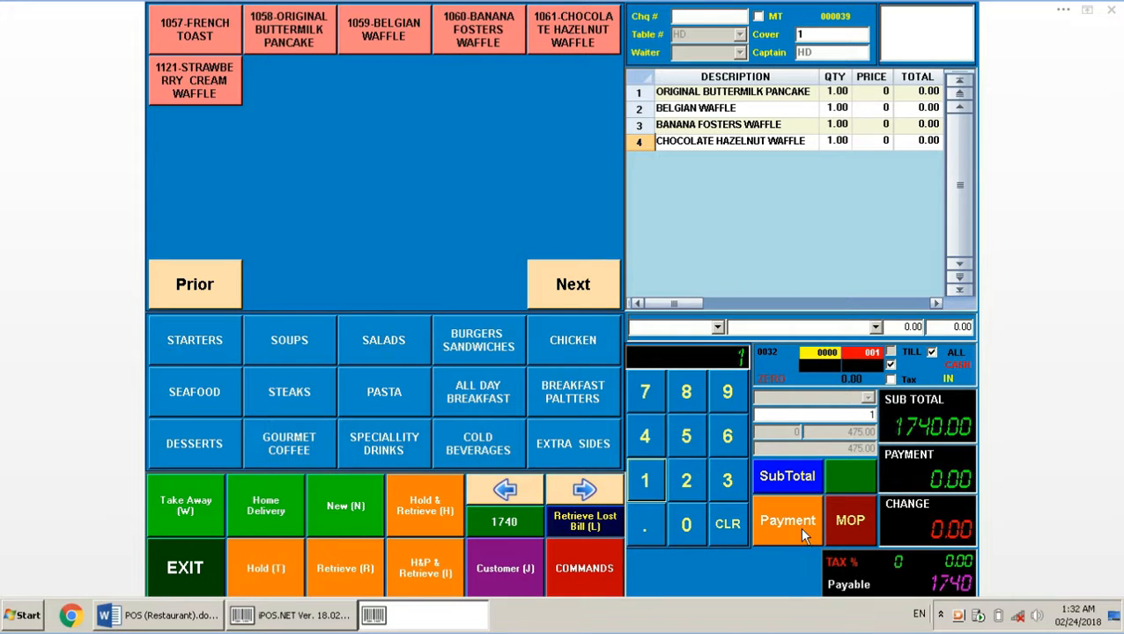
left_click(799, 527)
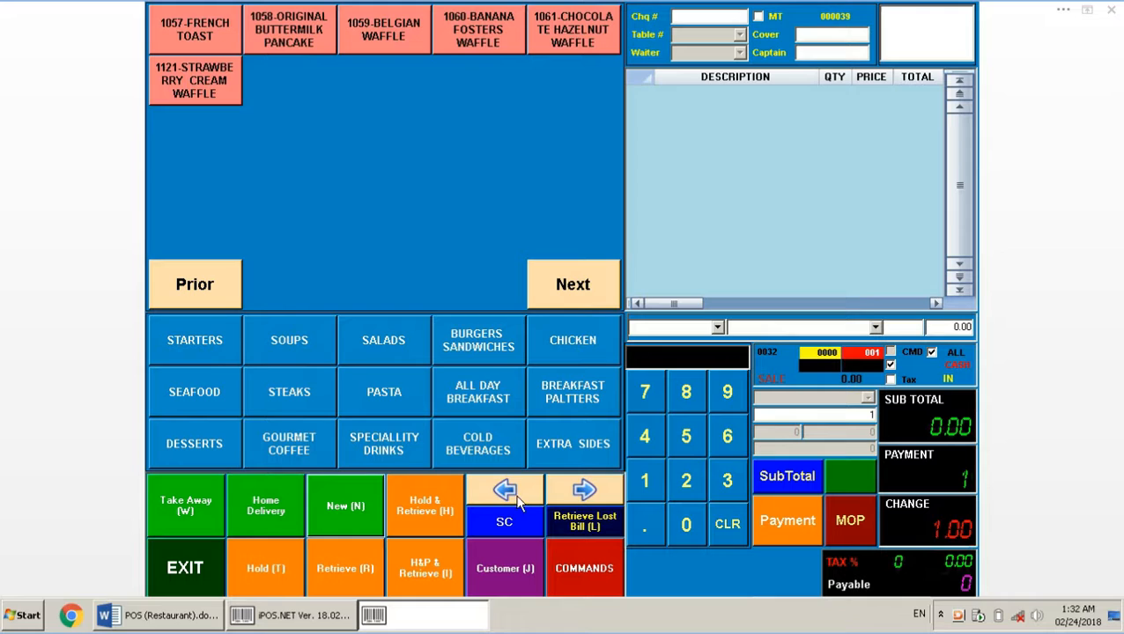
left_click(197, 622)
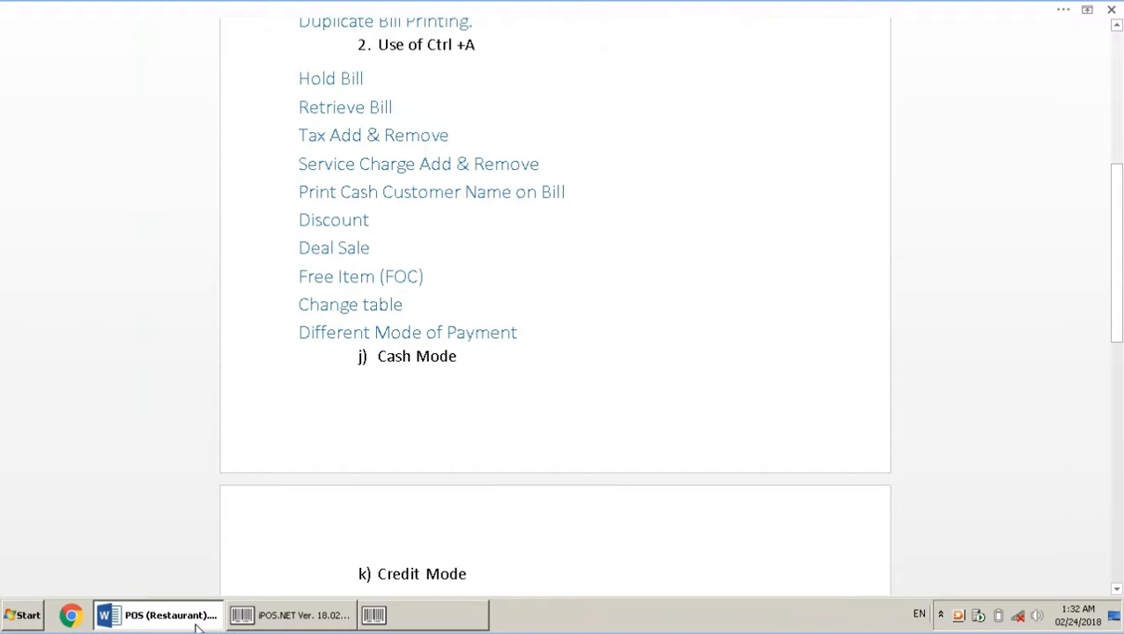
Retrieve held cheque 000037 for table 4 into the order screen
left_click(441, 630)
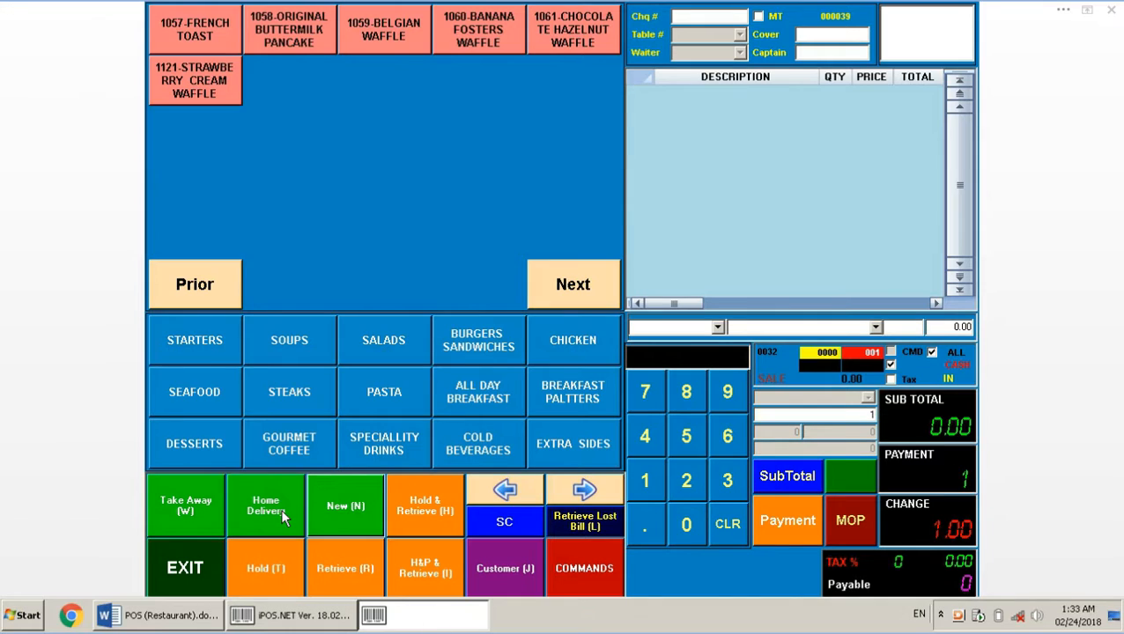
left_click(355, 569)
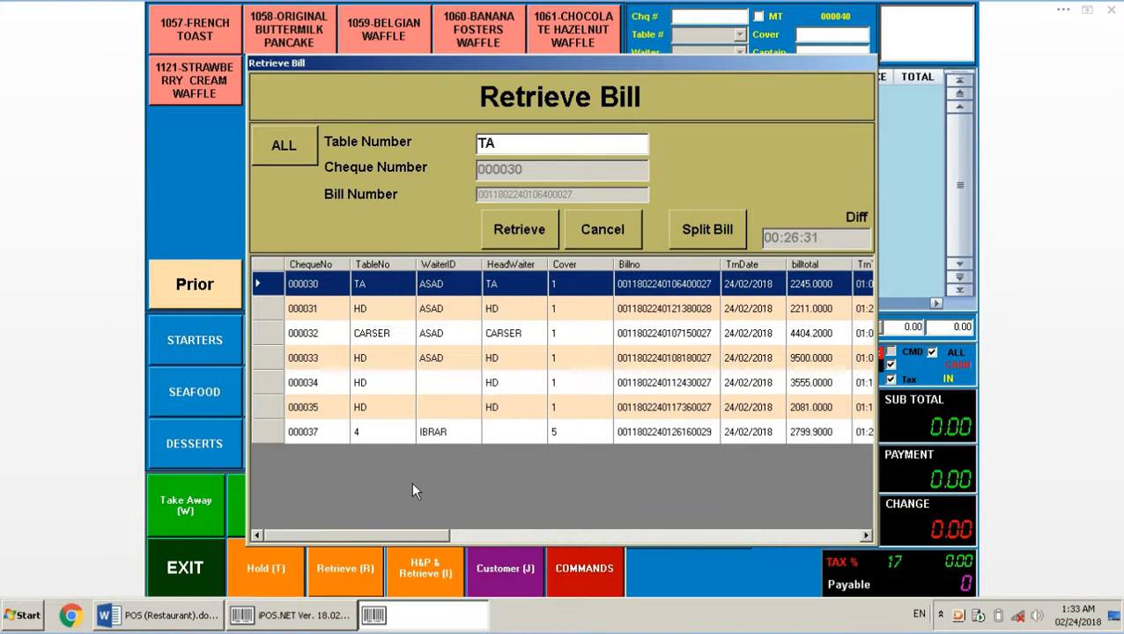
left_click(371, 432)
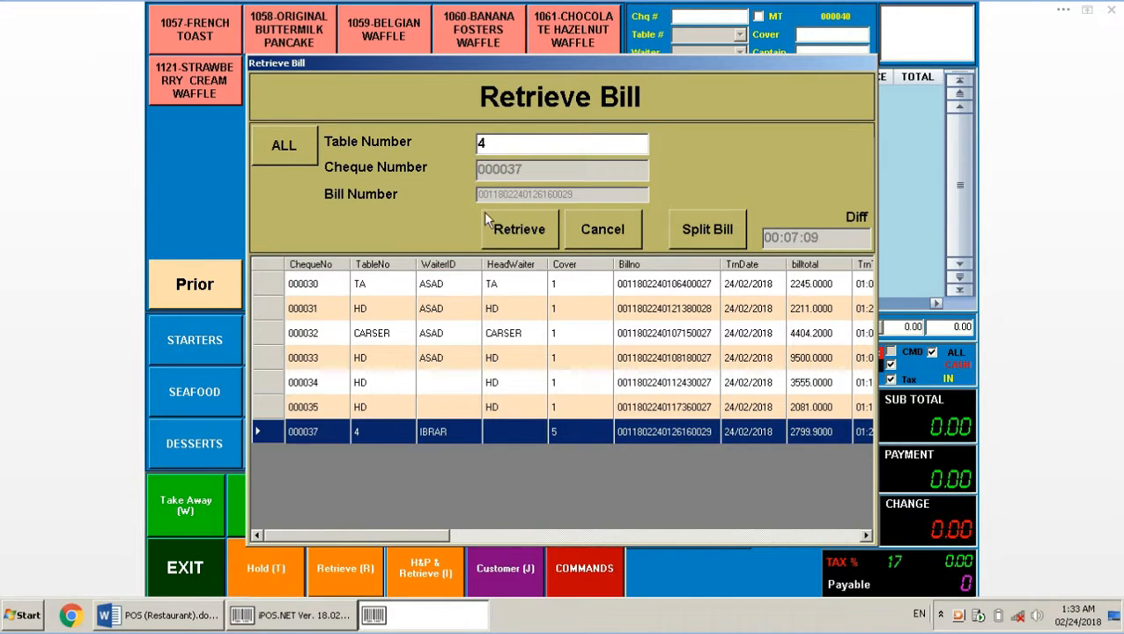
left_click(520, 239)
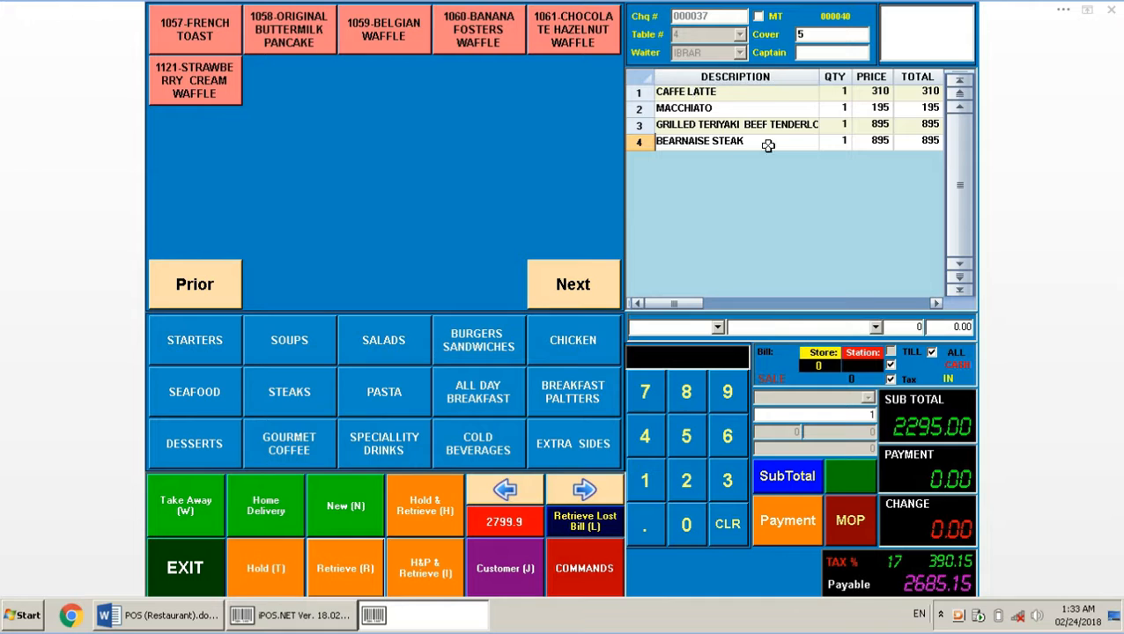
Move the bill from table 4 to table 10 with Change Table, then bring up the Hold prompt
left_click(599, 568)
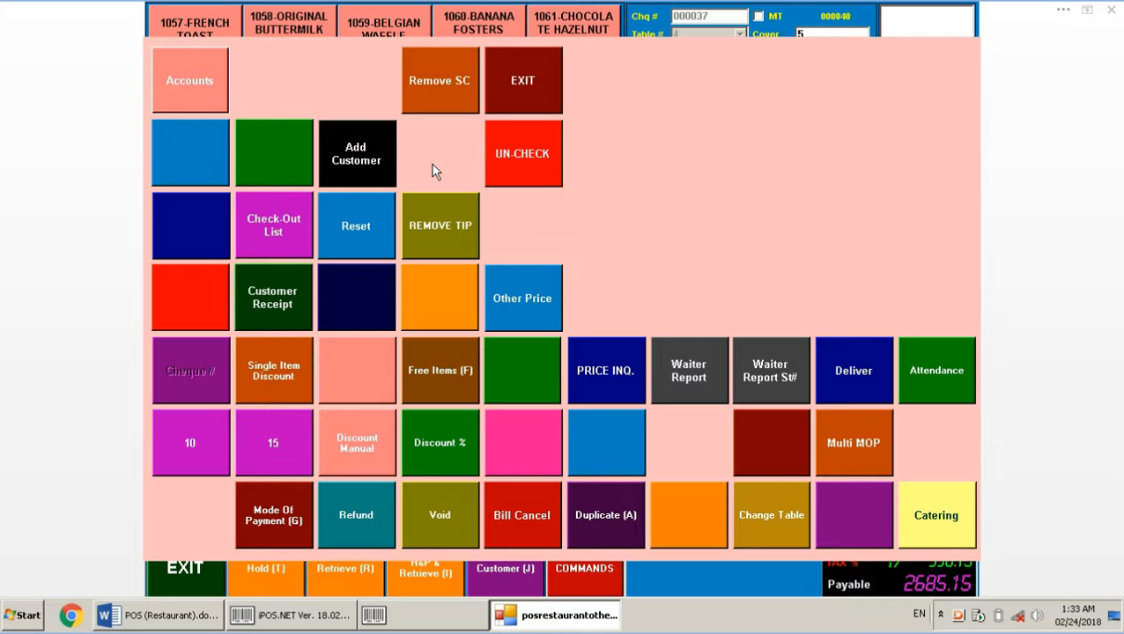
left_click(780, 523)
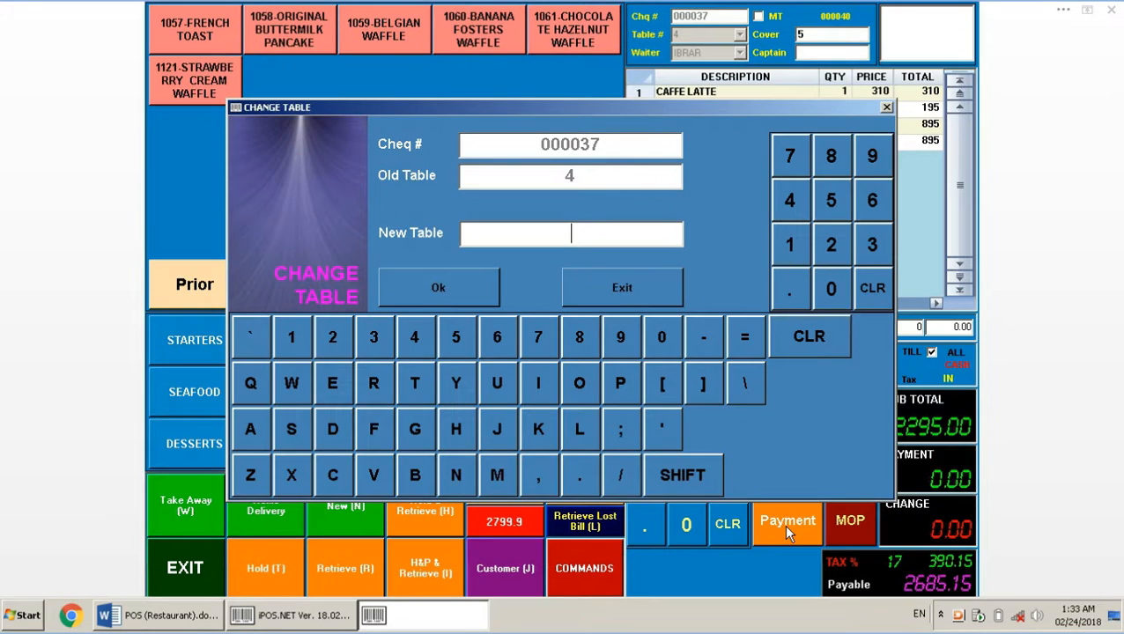
type("10")
key("Return")
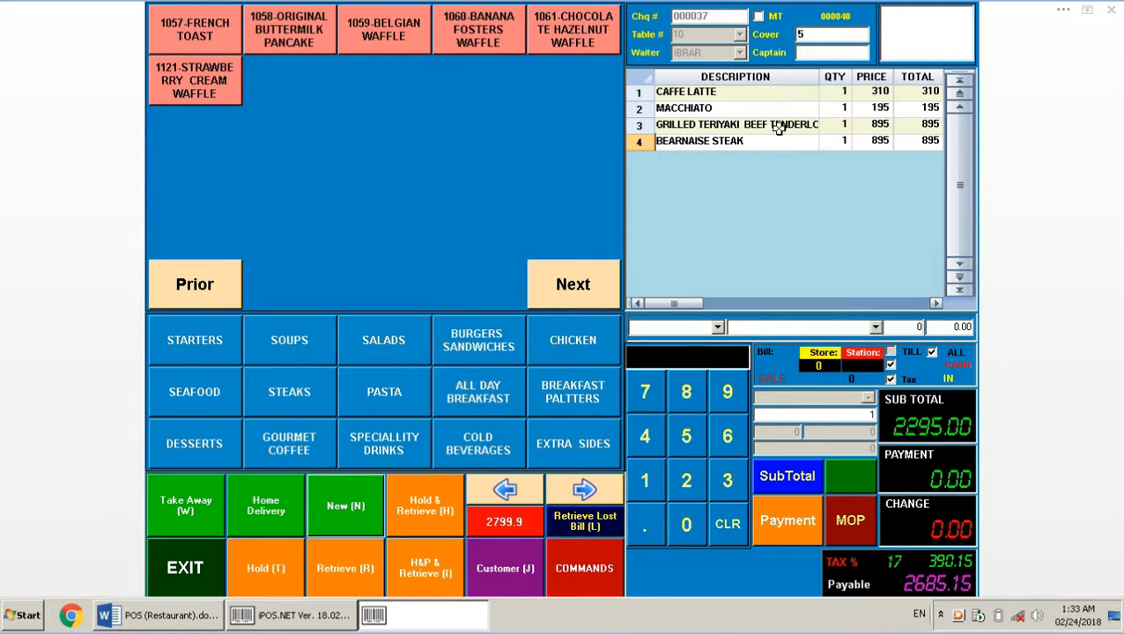
left_click(279, 568)
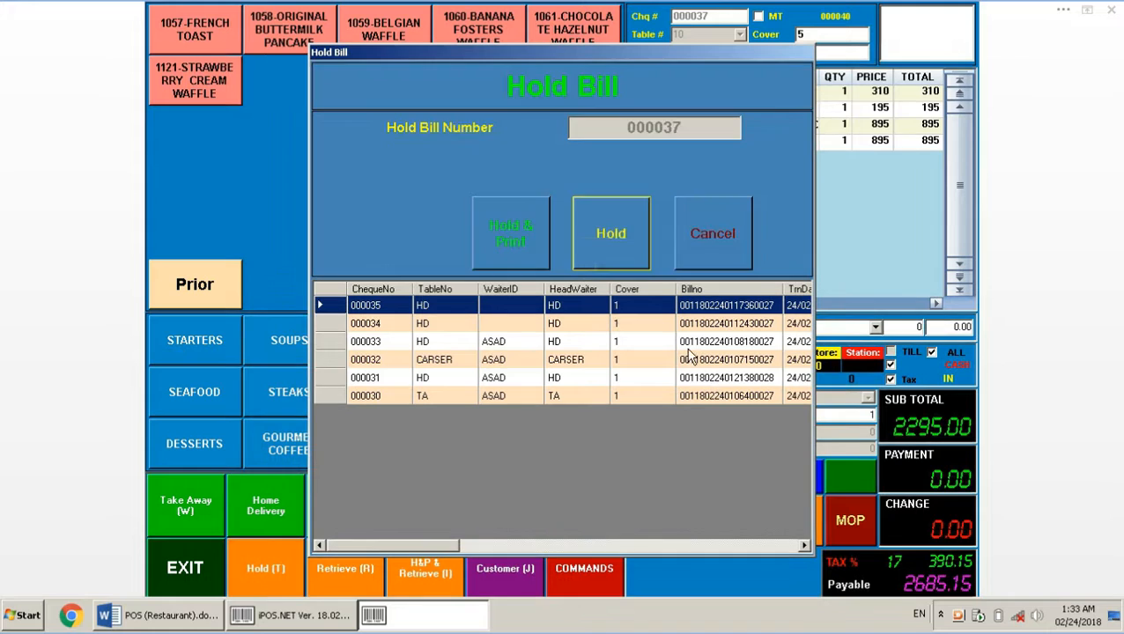
Hold cheque 000037 without printing and select it again from the held bills
left_click(587, 253)
left_click(346, 569)
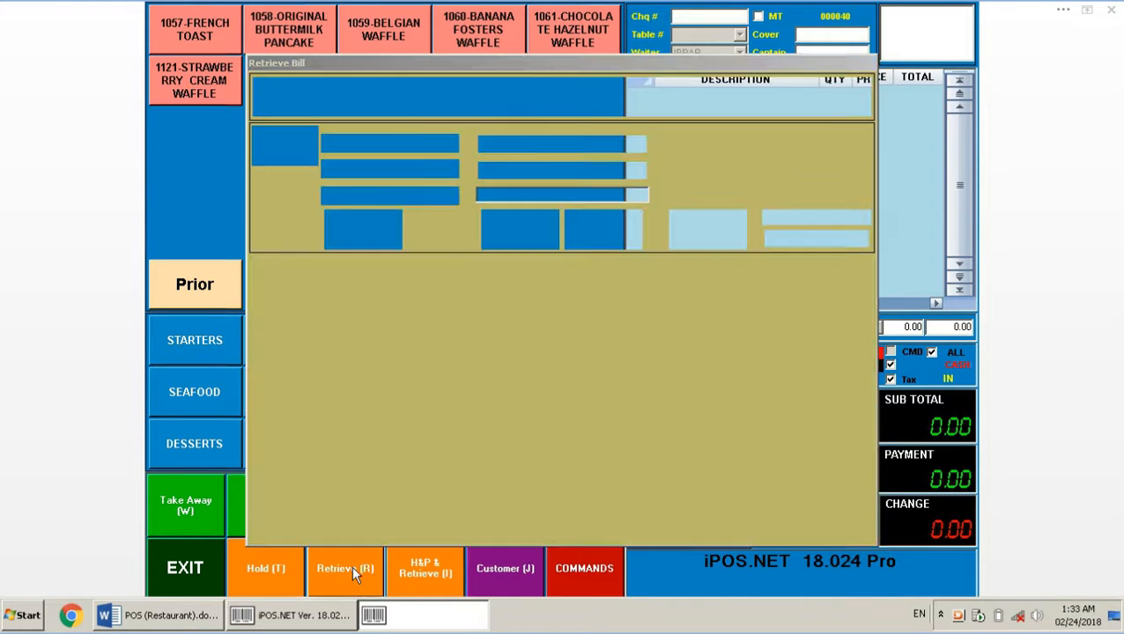
left_click(373, 431)
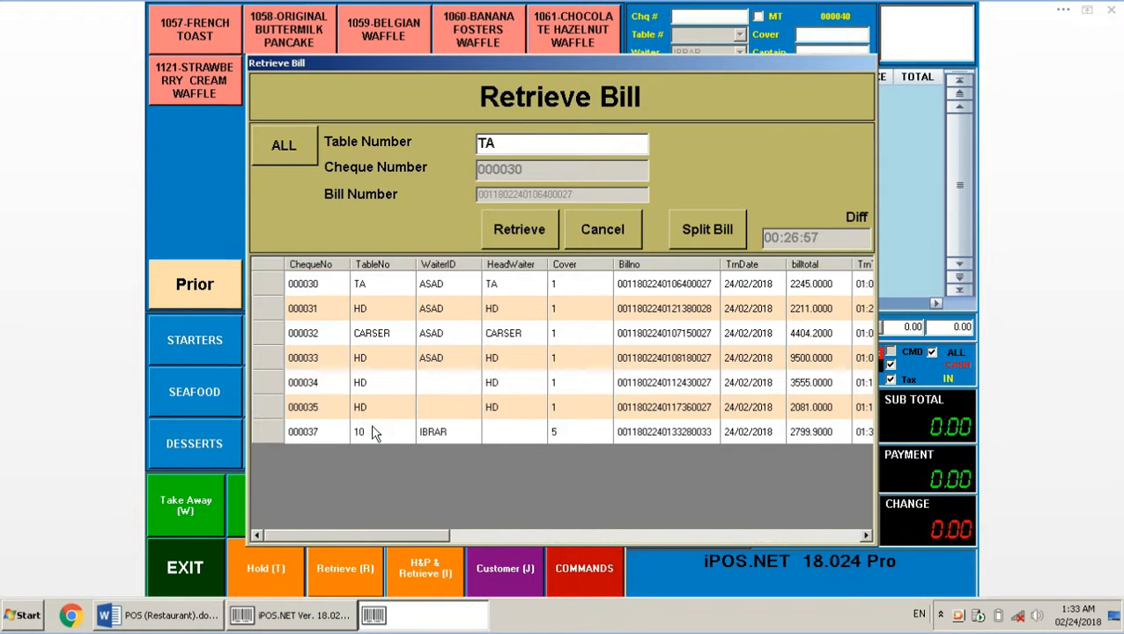
Review the Credit Mode notes in Word, then retrieve bill 000037 with its 2295.00 subtotal
left_click(171, 615)
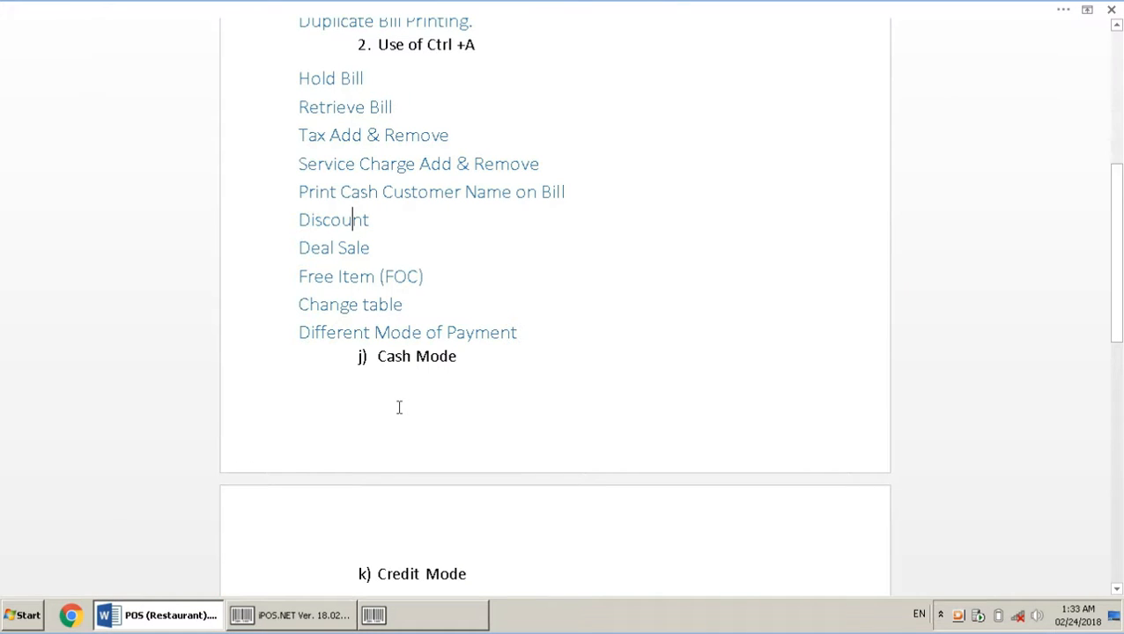
key("Down")
key("Down")
key("Down")
key("Down")
key("Down")
key("Down")
key("Down")
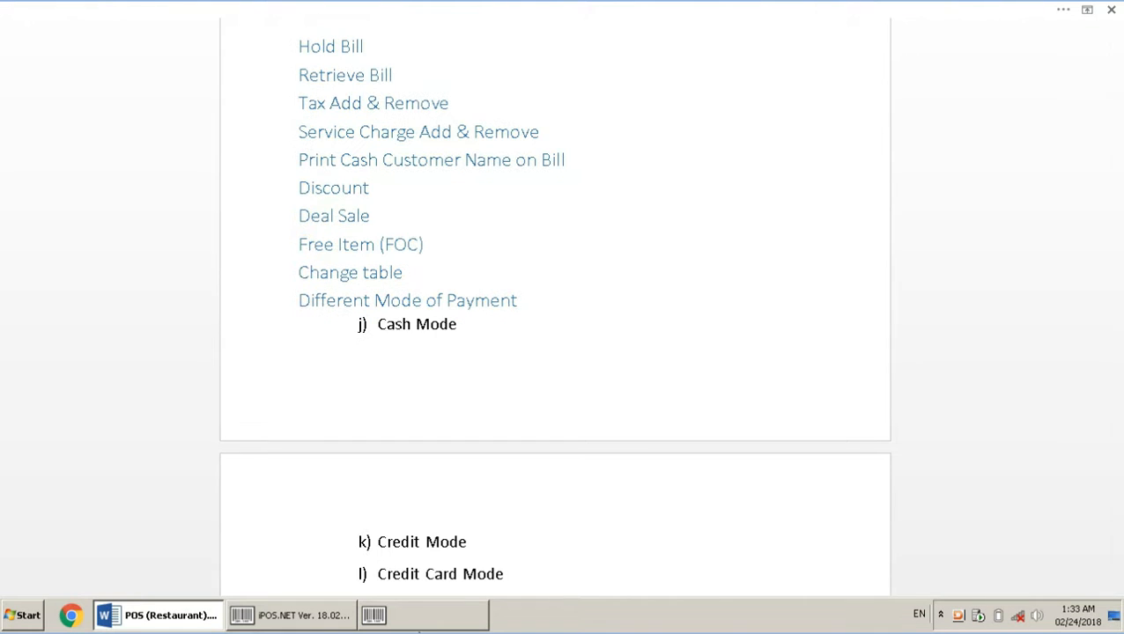
left_click(379, 615)
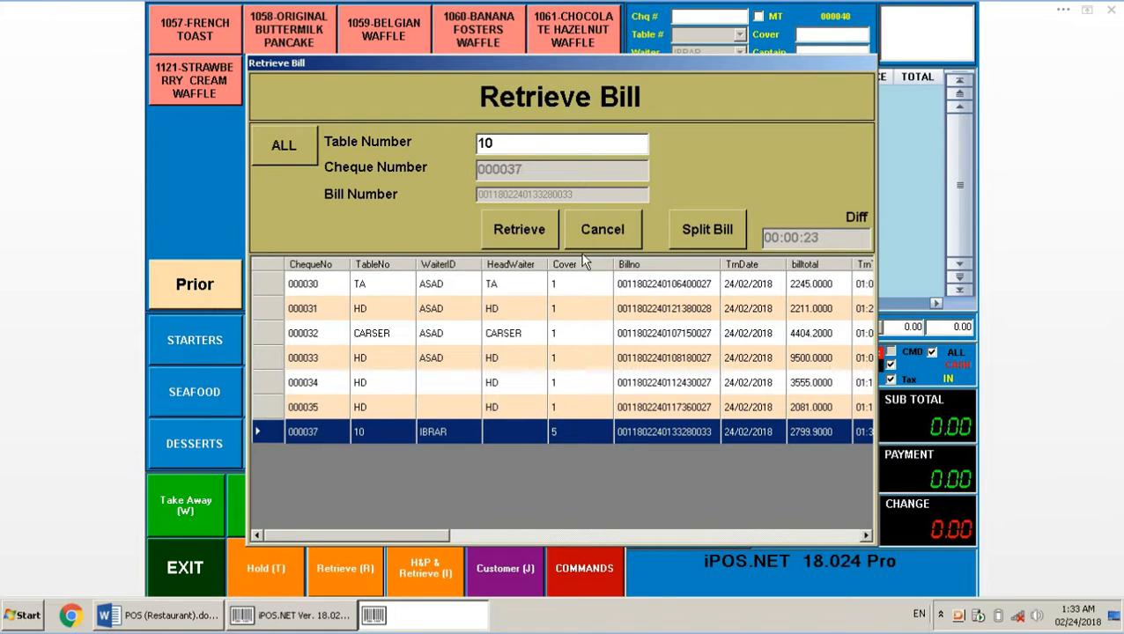
left_click(521, 231)
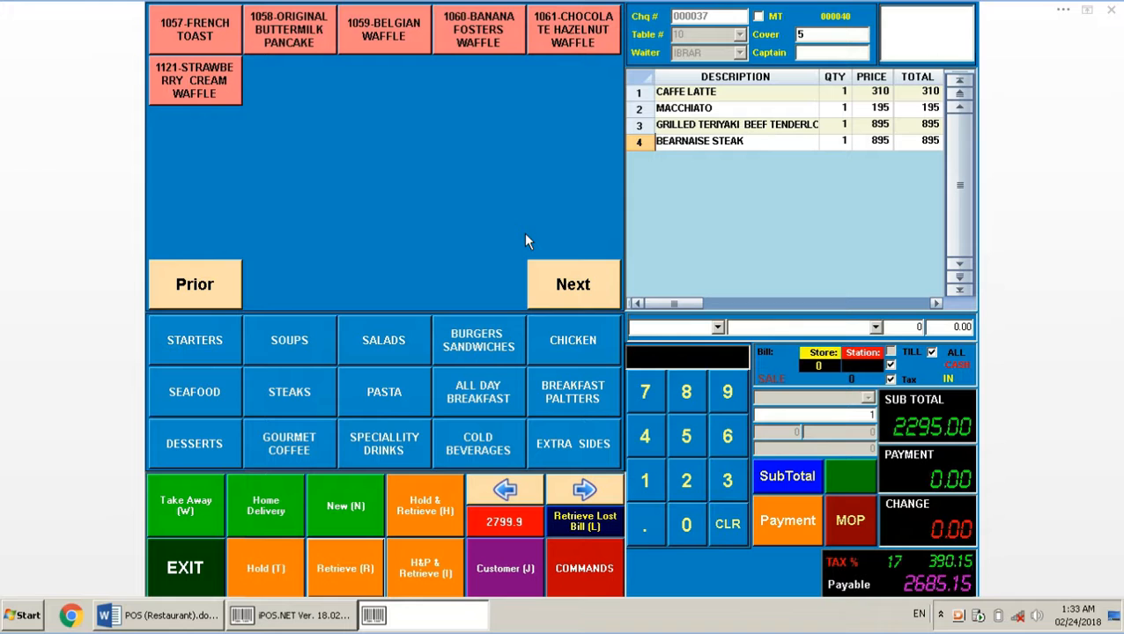
Settle cheque 000037 by credit card for 2799.90, then cancel the reopened payment-method dialog
left_click(820, 520)
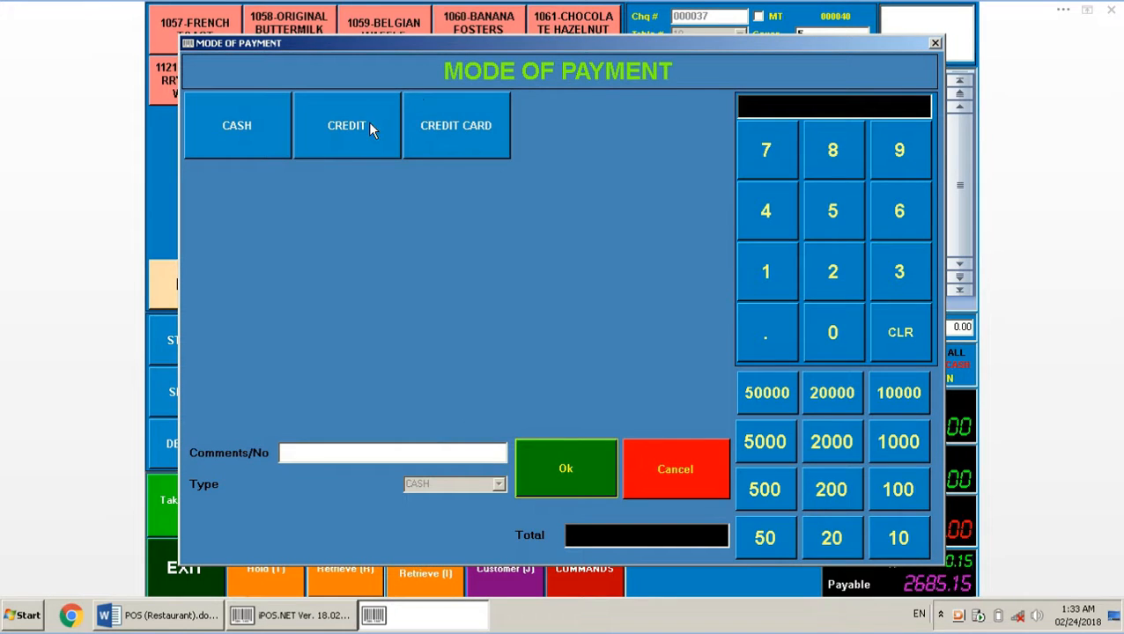
left_click(486, 141)
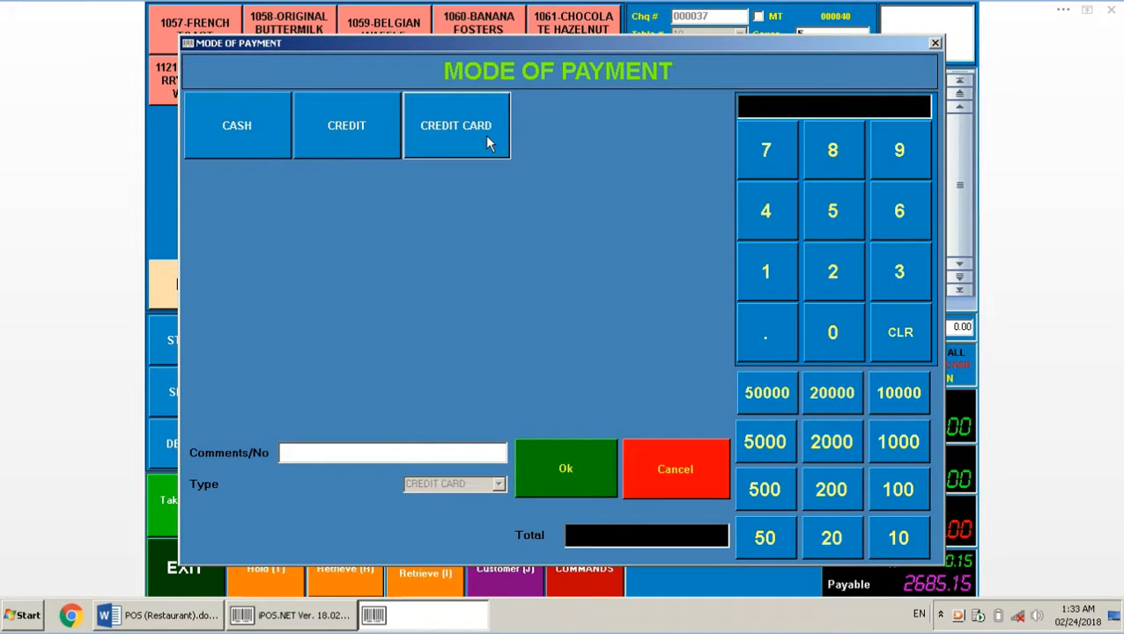
left_click(588, 472)
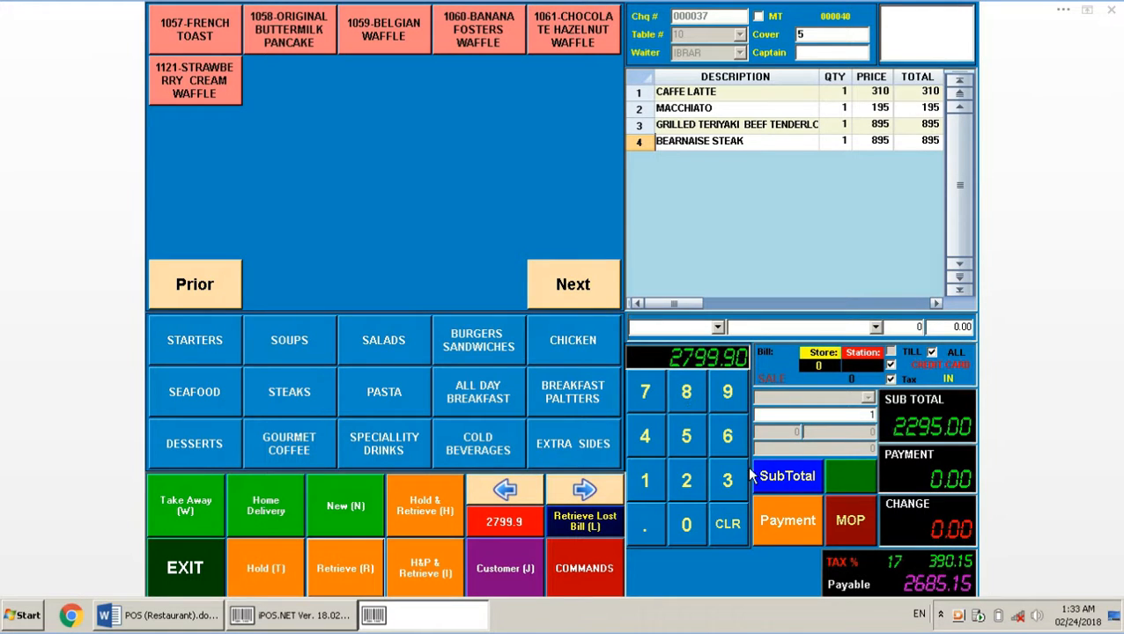
left_click(789, 522)
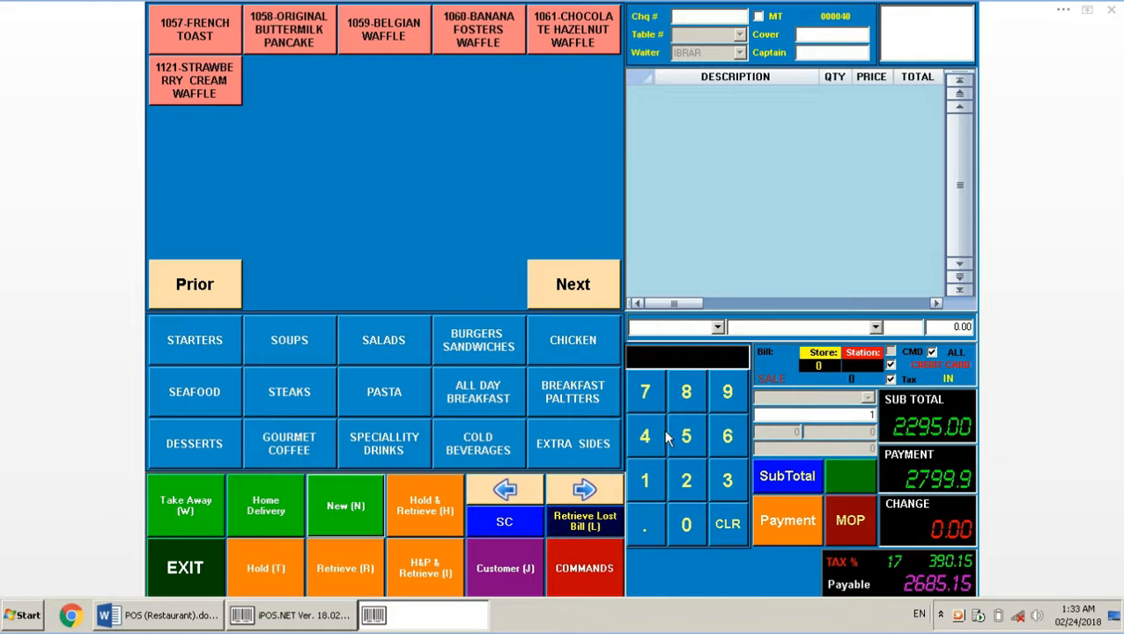
left_click(838, 524)
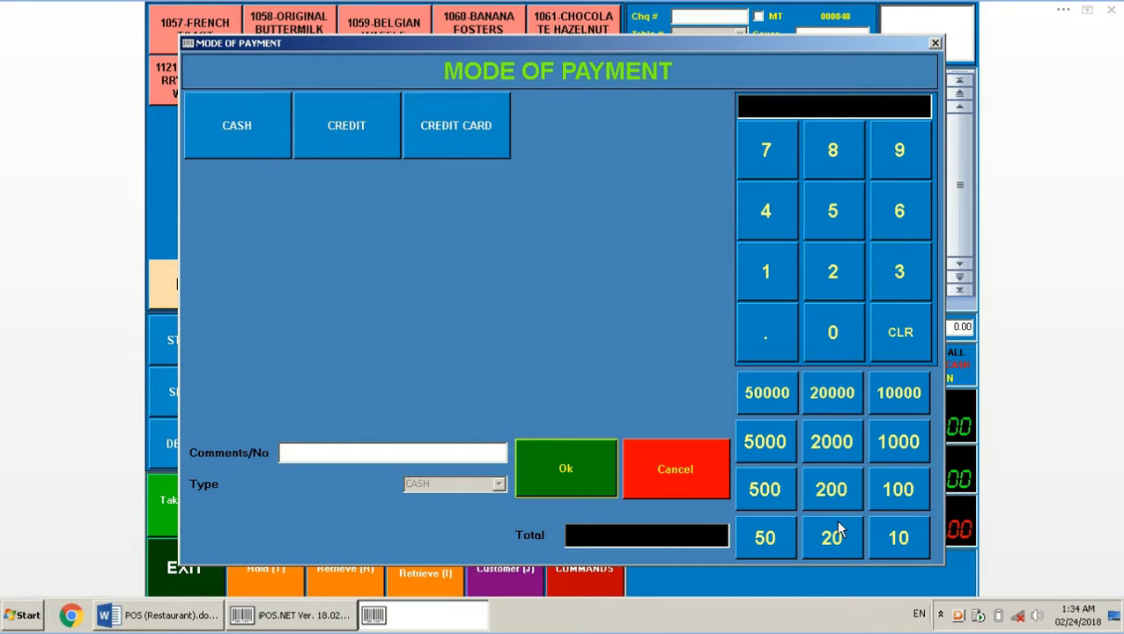
left_click(675, 476)
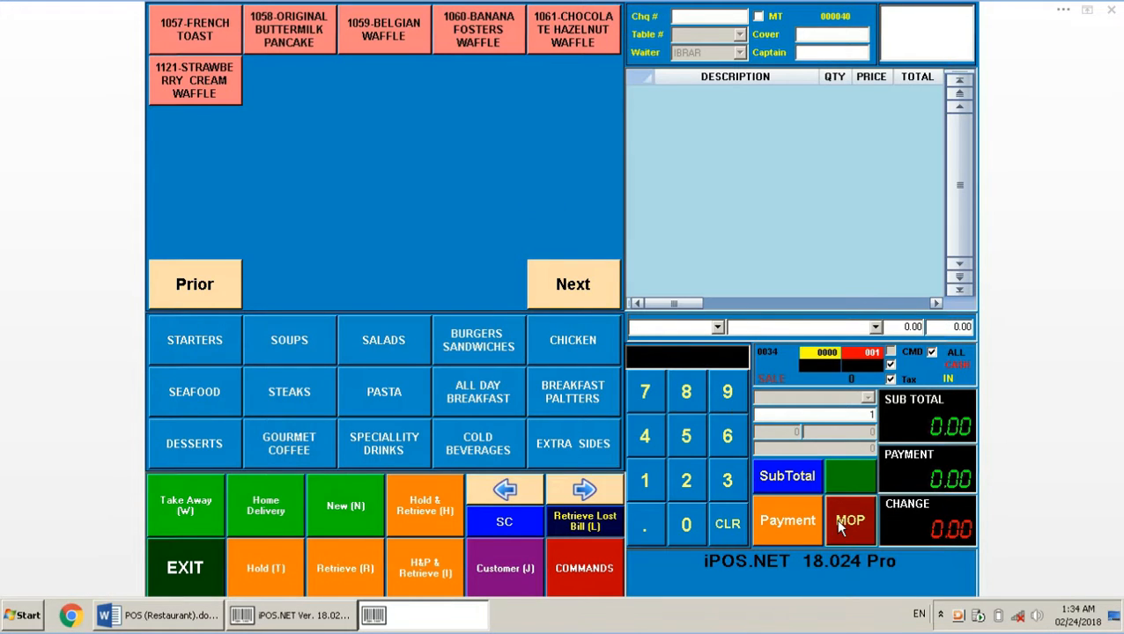
left_click(187, 619)
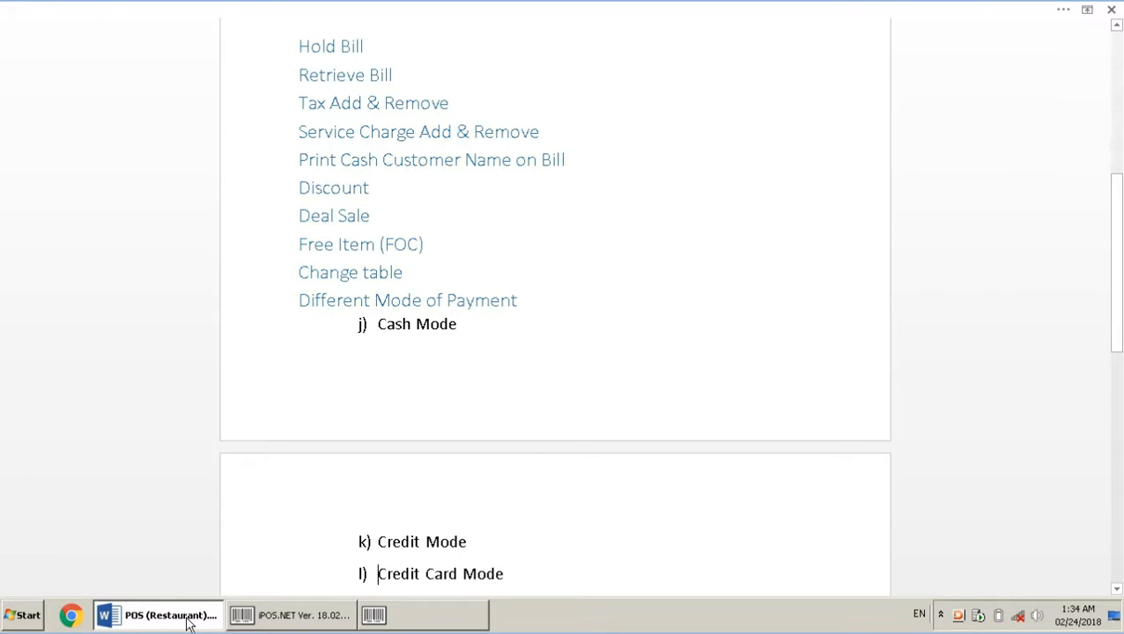
left_click(413, 506)
key("Down")
key("Down")
key("Down")
key("Down")
key("Down")
key("Down")
key("Down")
key("Down")
key("Down")
key("Down")
key("Down")
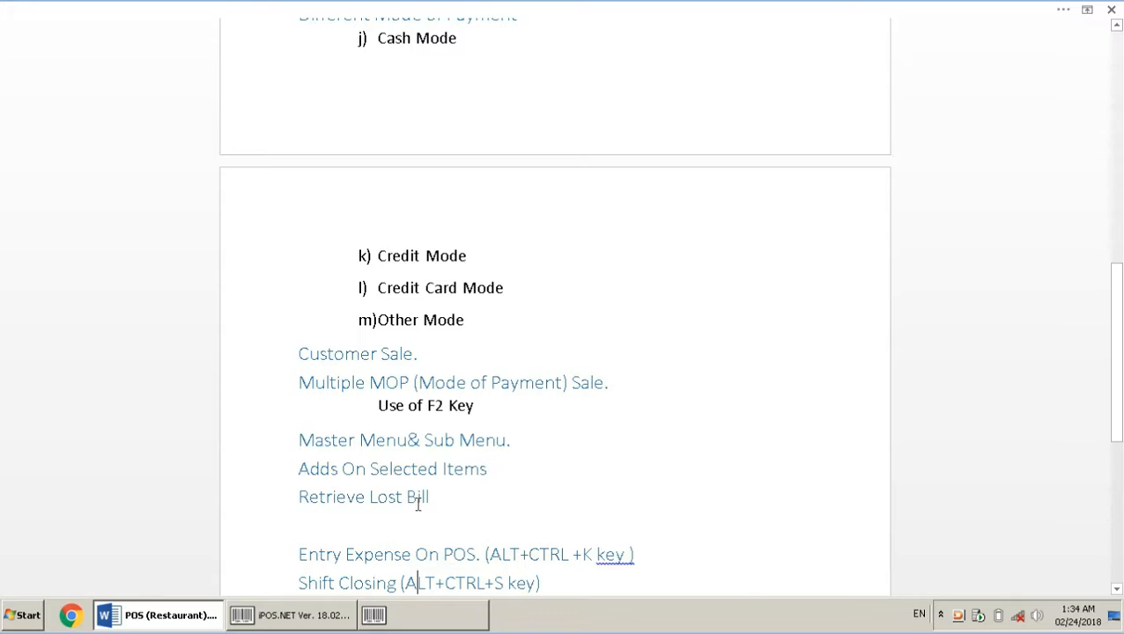
left_click(426, 627)
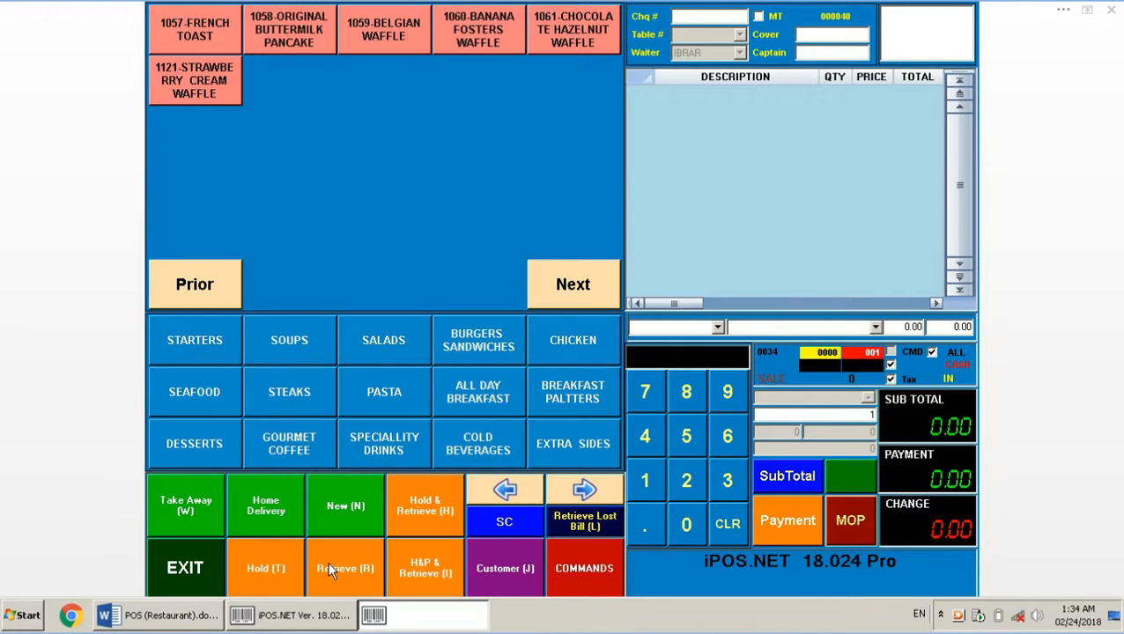
Retrieve cheque 000033 (two Classic Fried Eggs, ten Monterey Chicken, 9500 total) and open COMMANDS
left_click(327, 561)
left_click(371, 357)
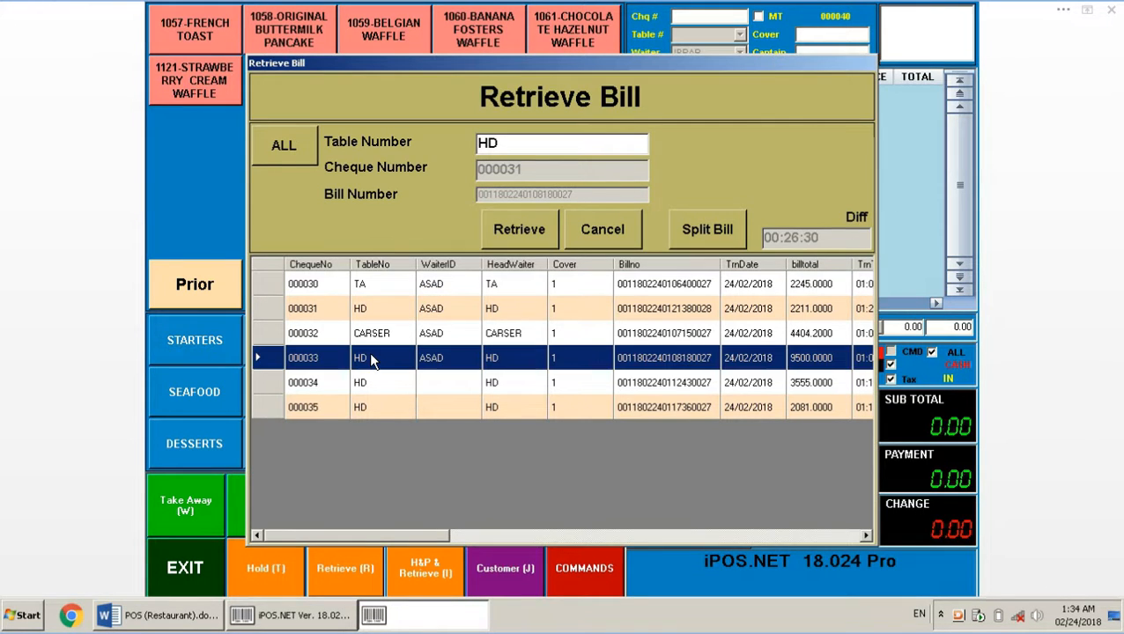
left_click(500, 228)
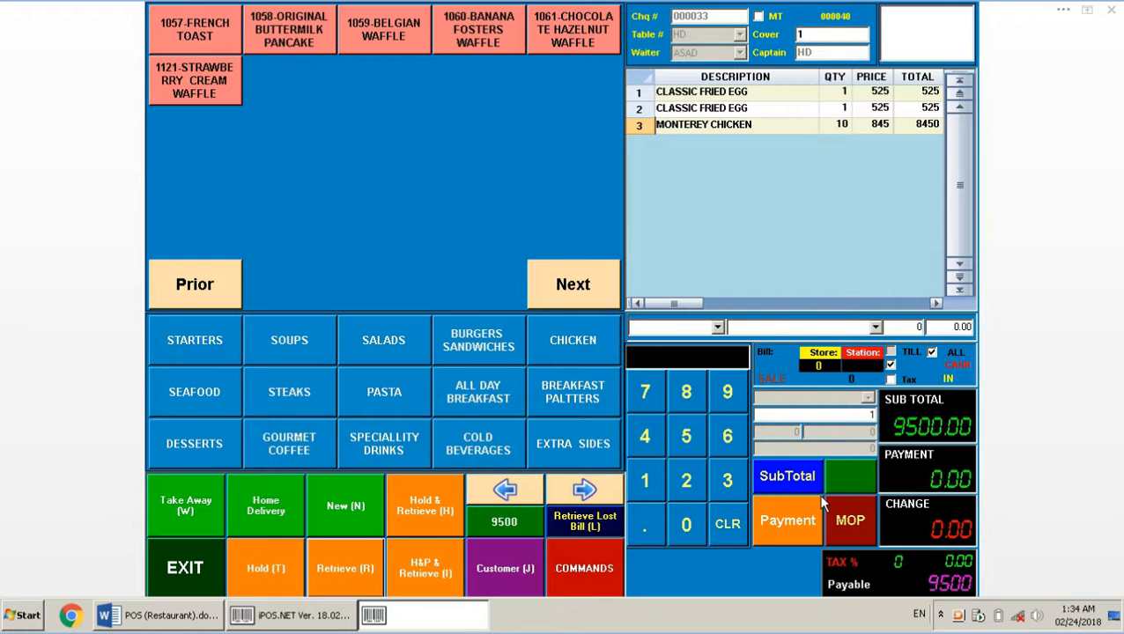
left_click(595, 568)
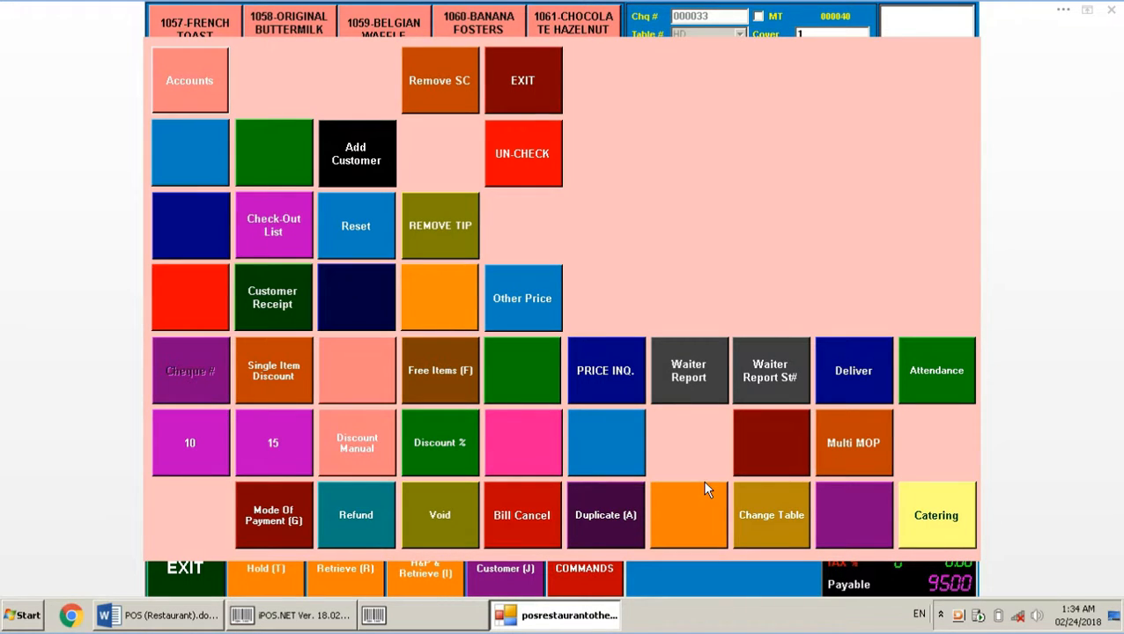
Split-pay cheque 000033 via Multi MOP with 6000 cash and 3500 credit card, then finalise it
left_click(845, 460)
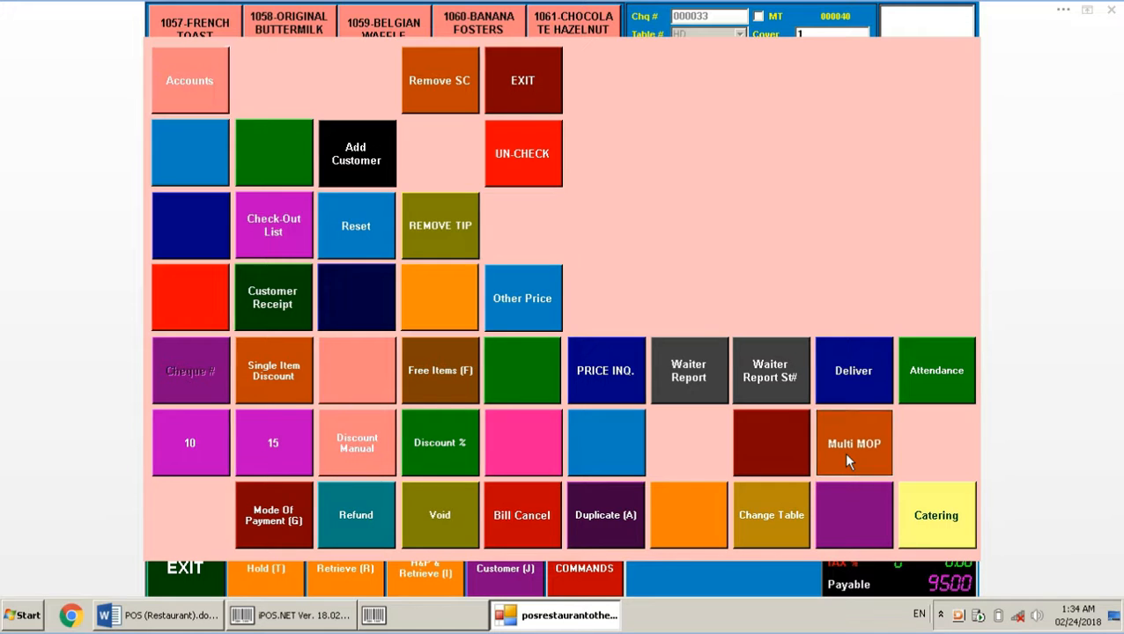
type("6000")
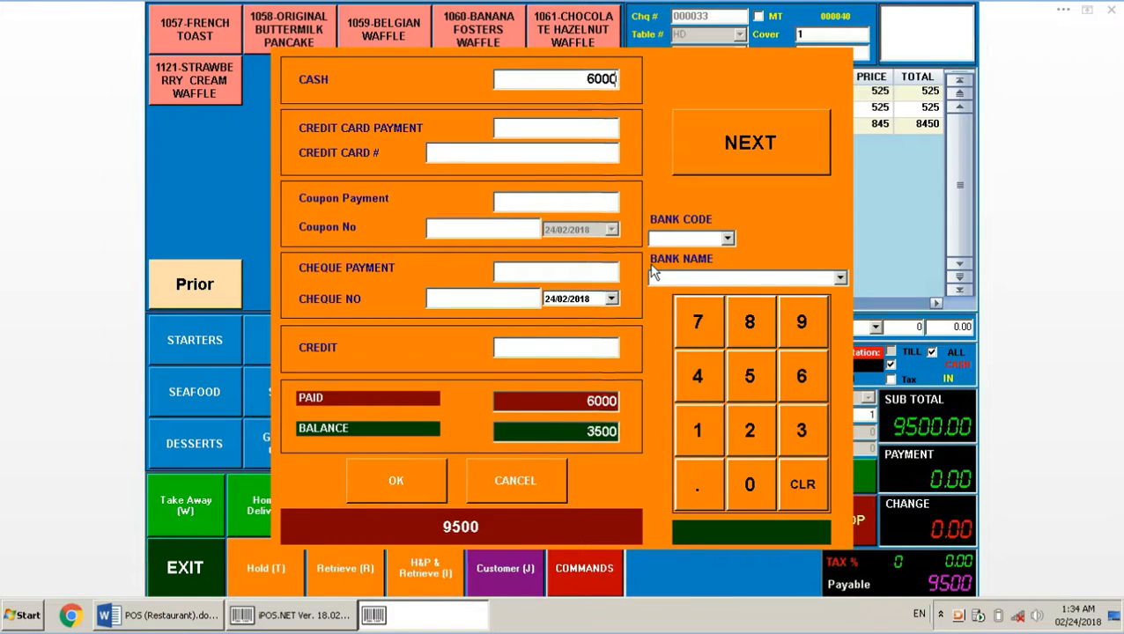
key("Tab")
left_click(583, 129)
type("3500")
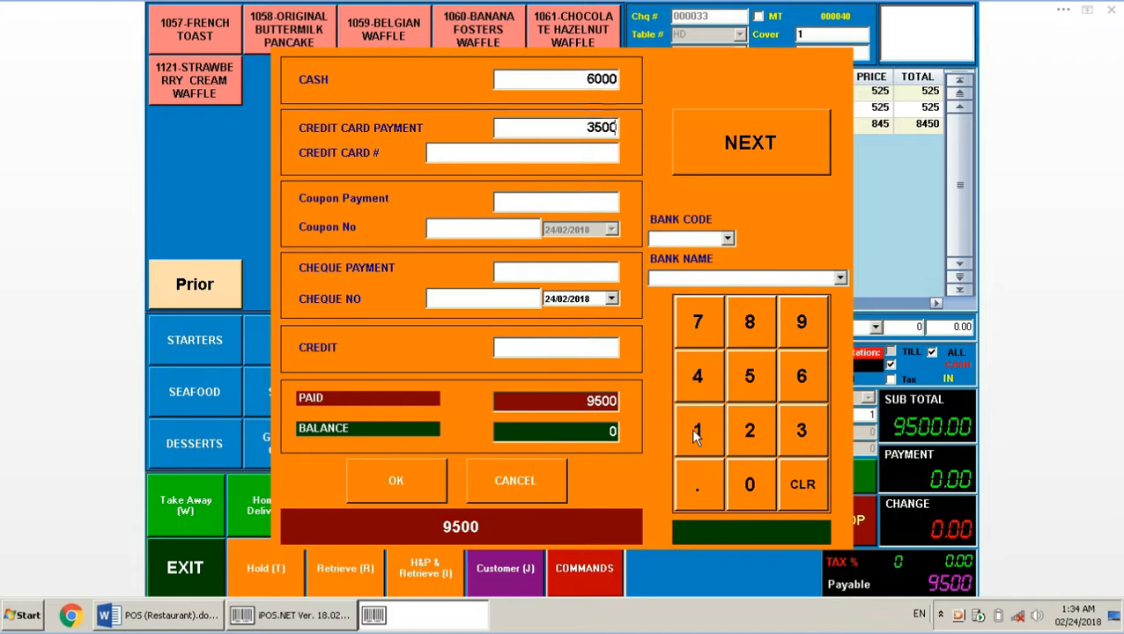
left_click(361, 487)
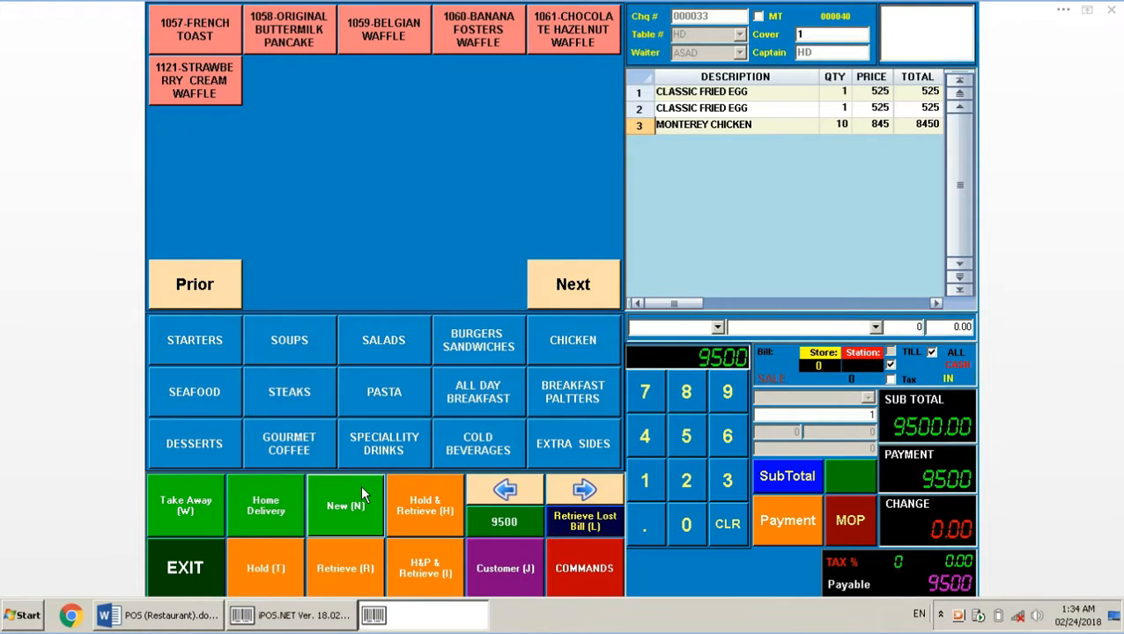
left_click(792, 521)
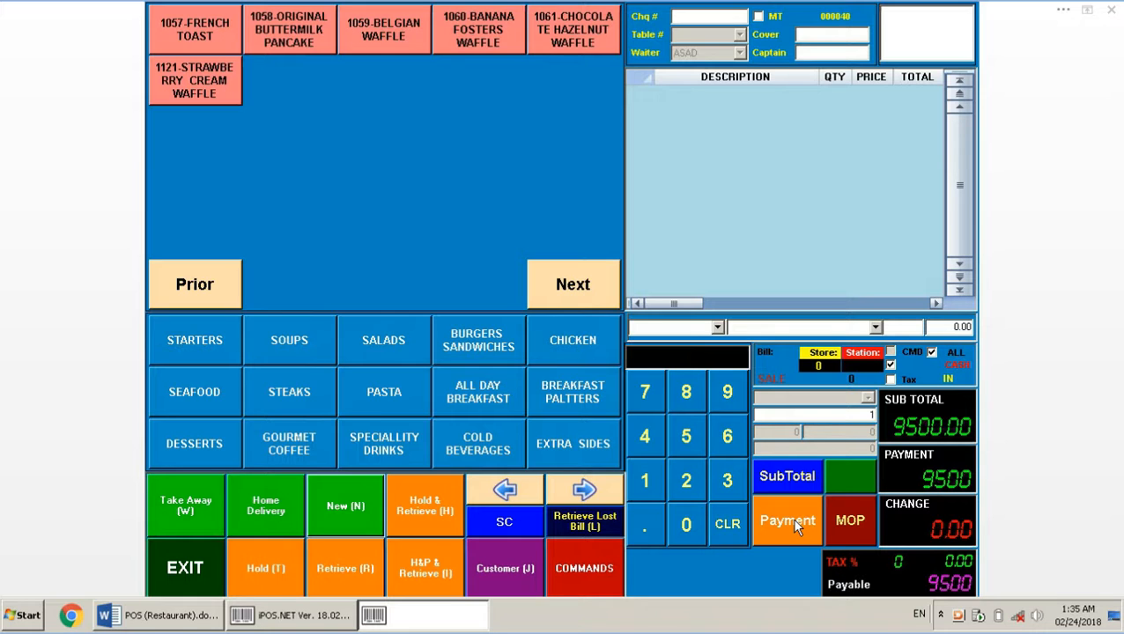
left_click(184, 615)
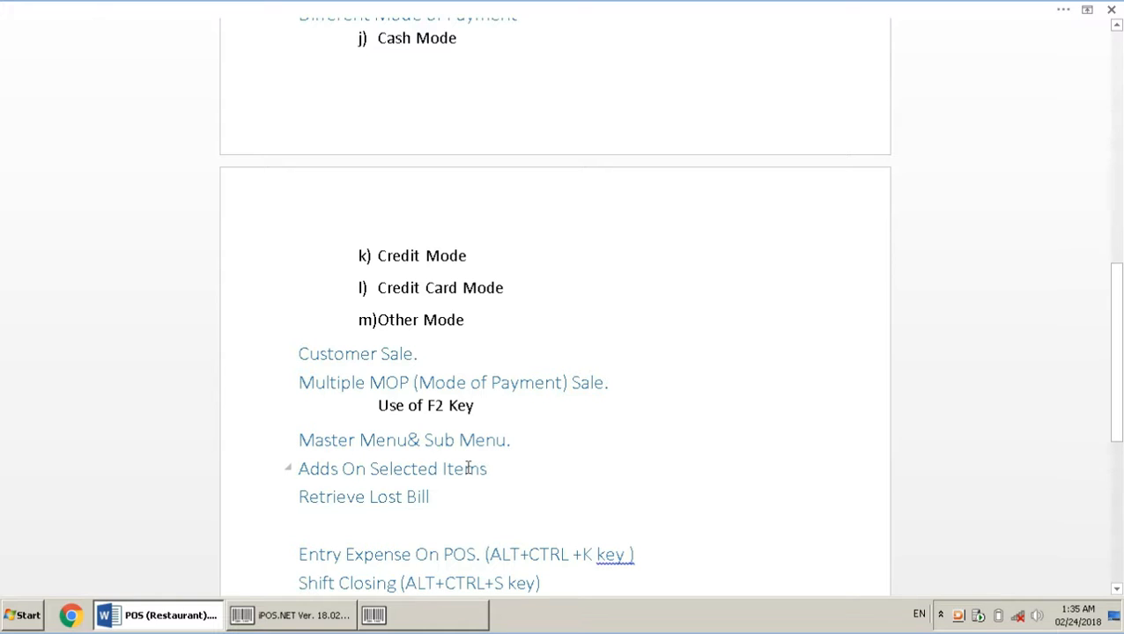
left_click(376, 615)
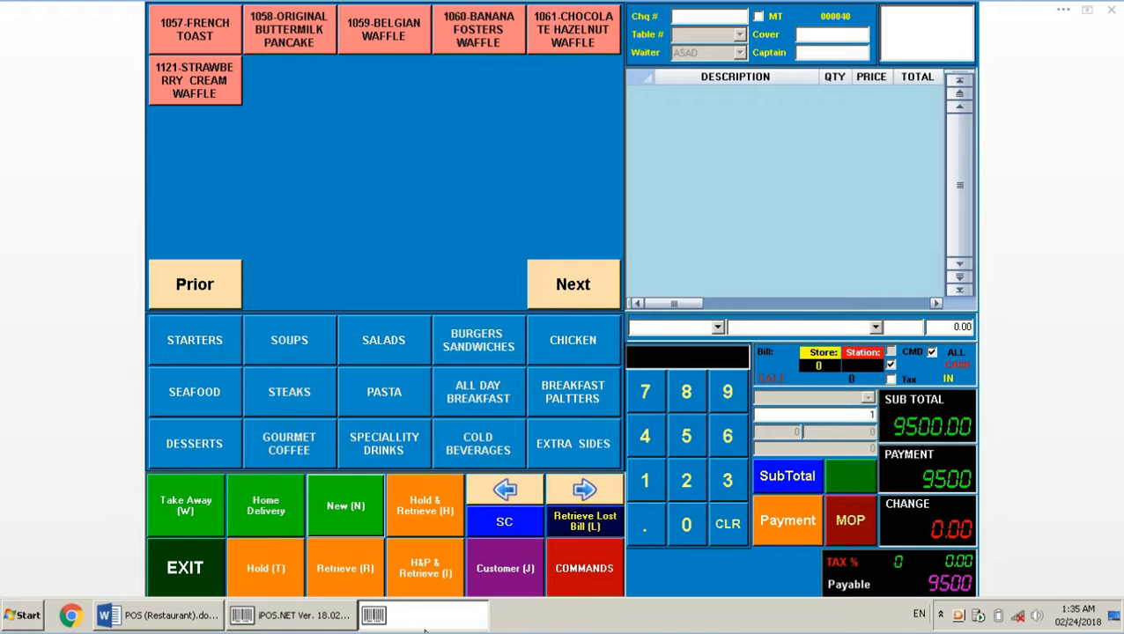
Start a home-delivery bill with 1130-Main Menu plus Sub Menu 1 and Sub Menu 2
left_click(197, 357)
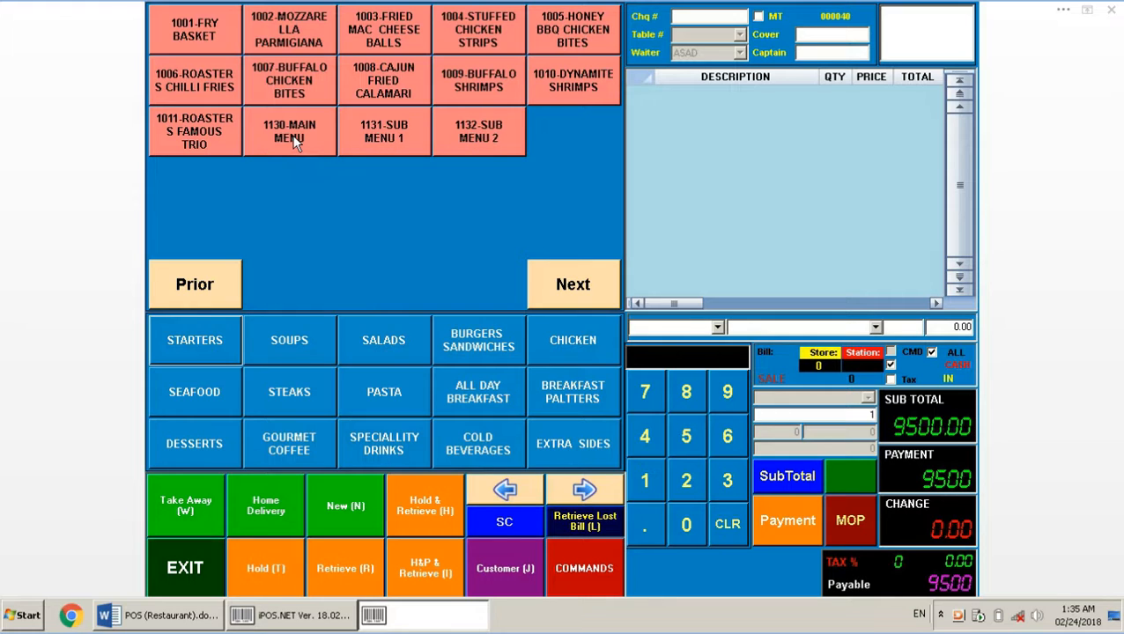
left_click(274, 515)
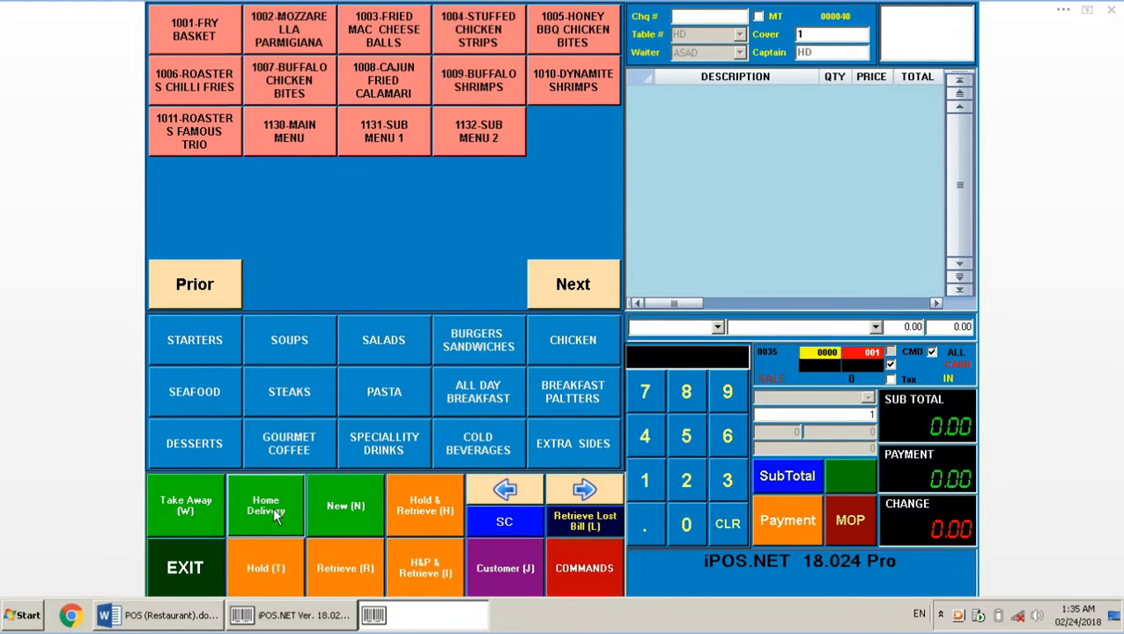
left_click(293, 141)
left_click(485, 85)
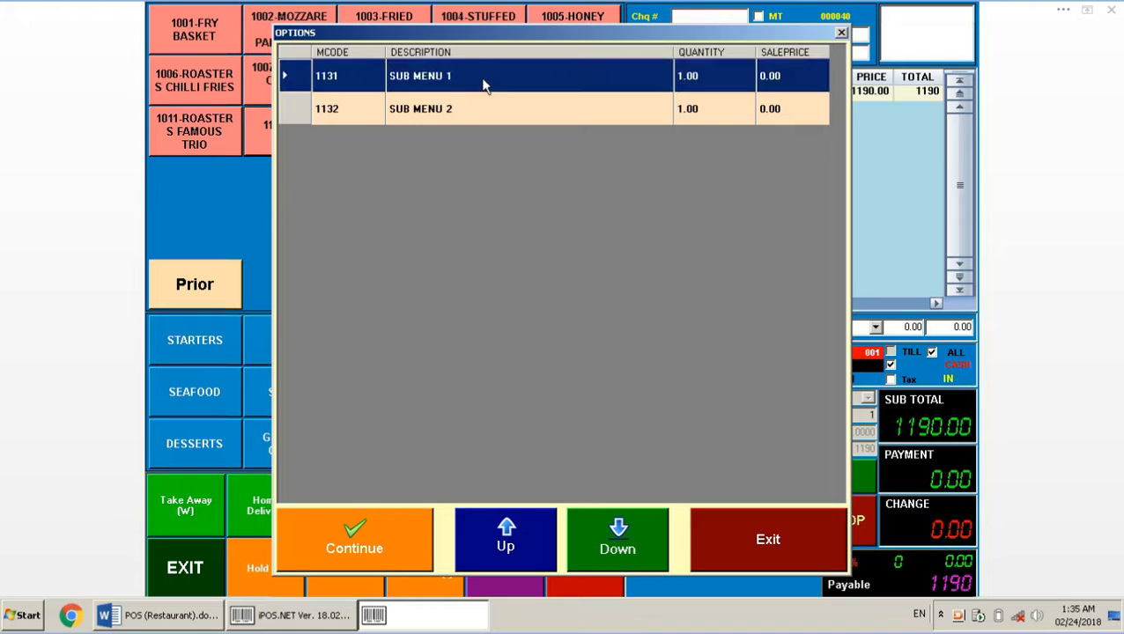
left_click(479, 118)
left_click(458, 88, "ctrl")
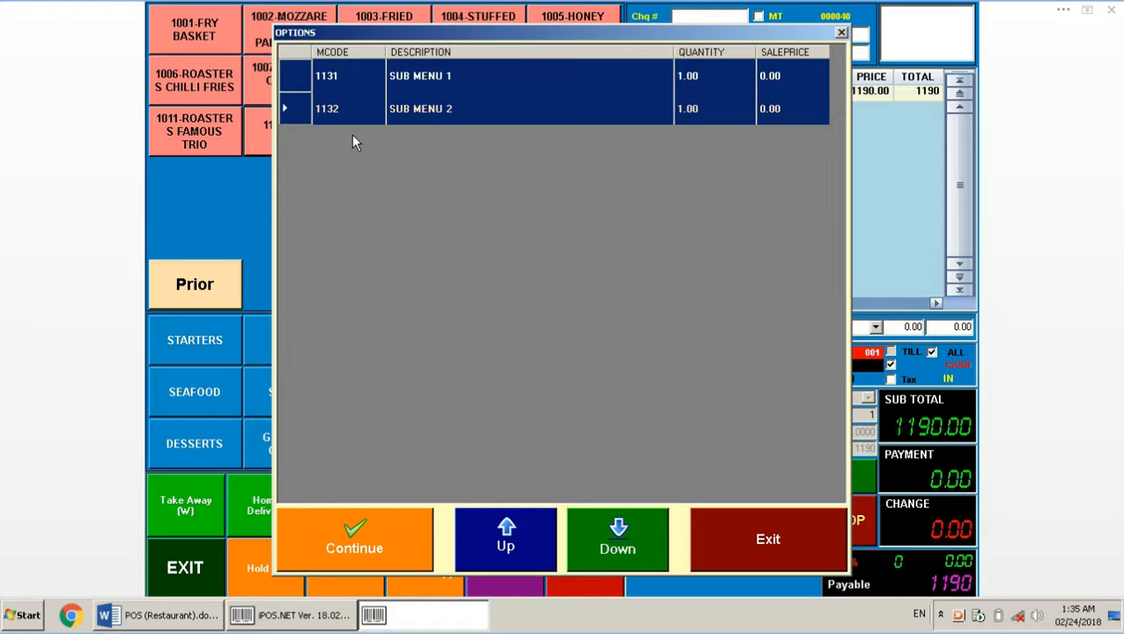
left_click(383, 546)
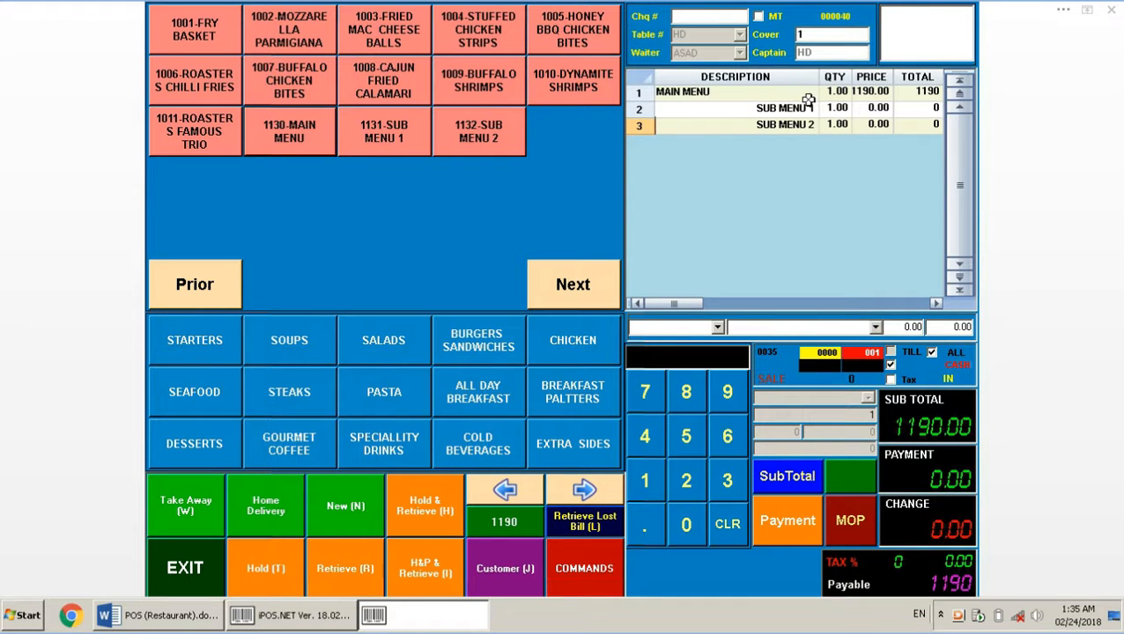
Hold the 1190 bill as cheque 000040, leaving empty cheque 000041
left_click(859, 92)
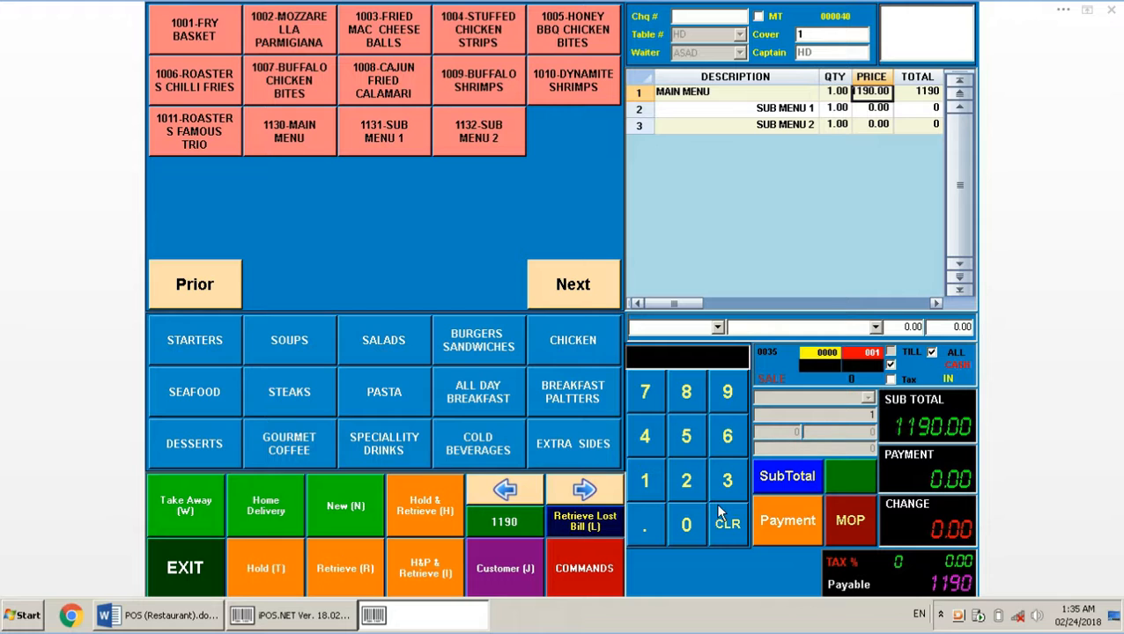
left_click(281, 564)
left_click(603, 253)
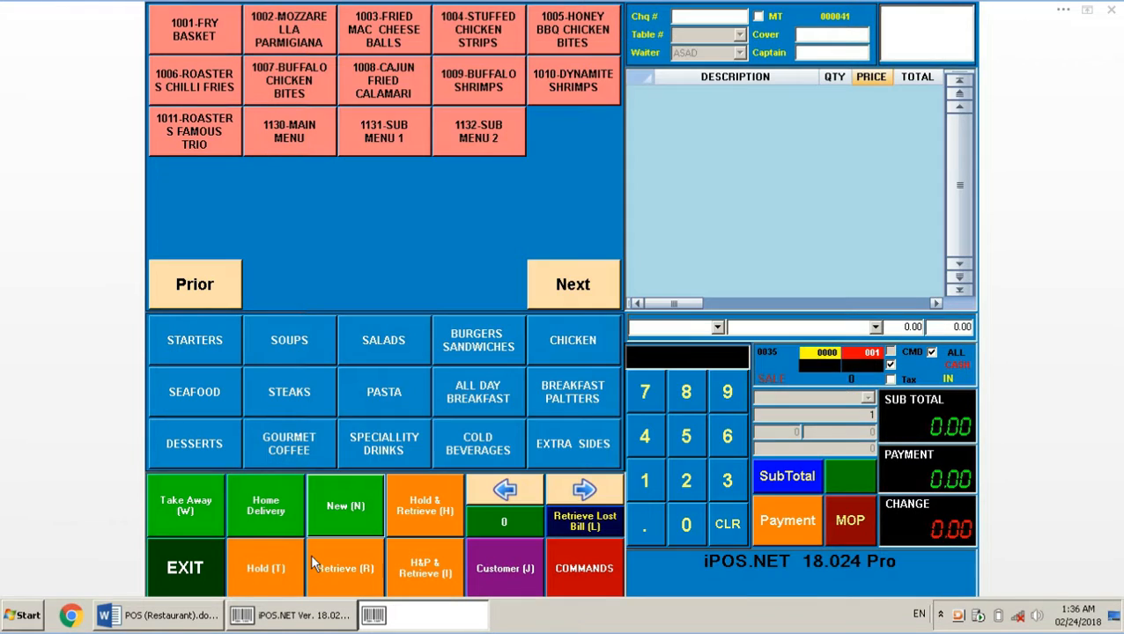
left_click(162, 617)
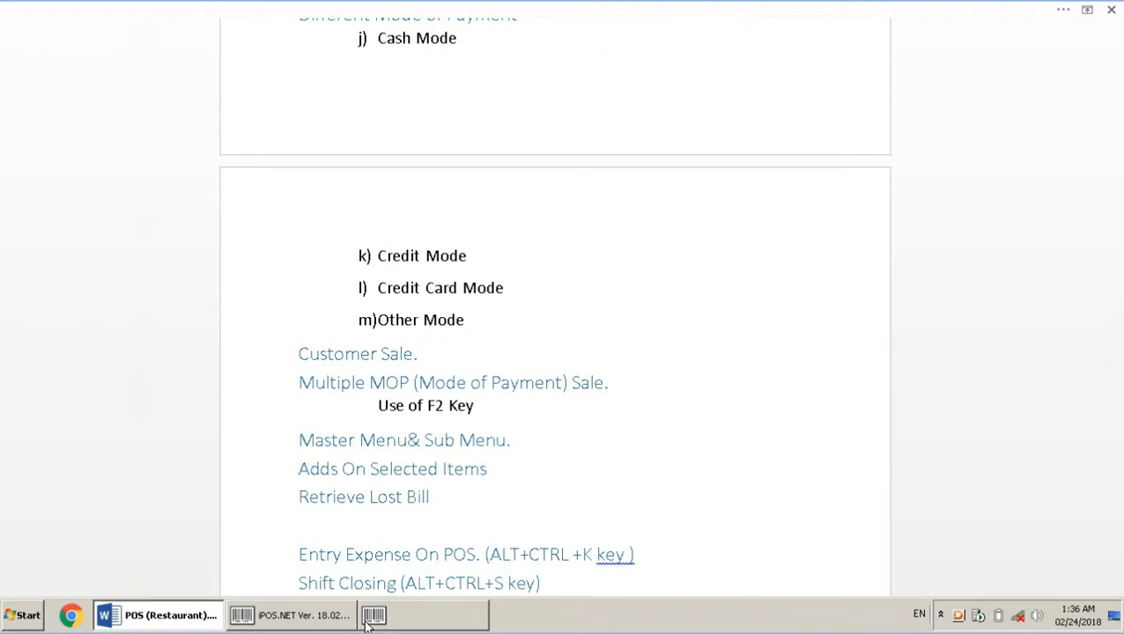
left_click(404, 621)
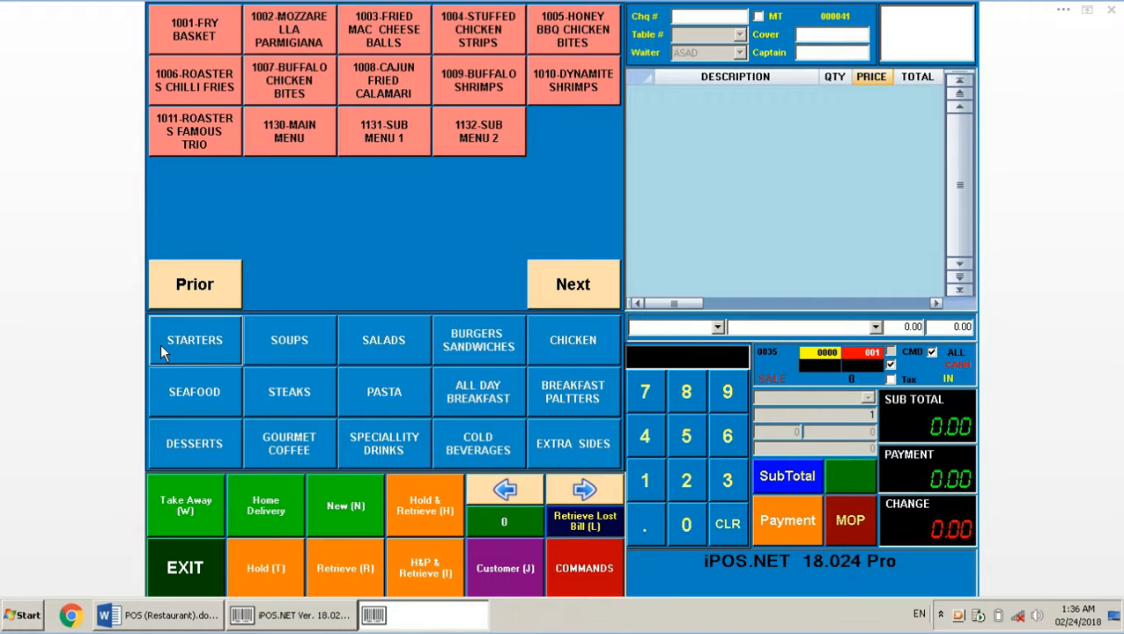
Start a home-delivery bill with Fry Basket, Fried Mac & Cheese Balls, Sub Menu 1 and Stuffed Chicken Strips
left_click(286, 520)
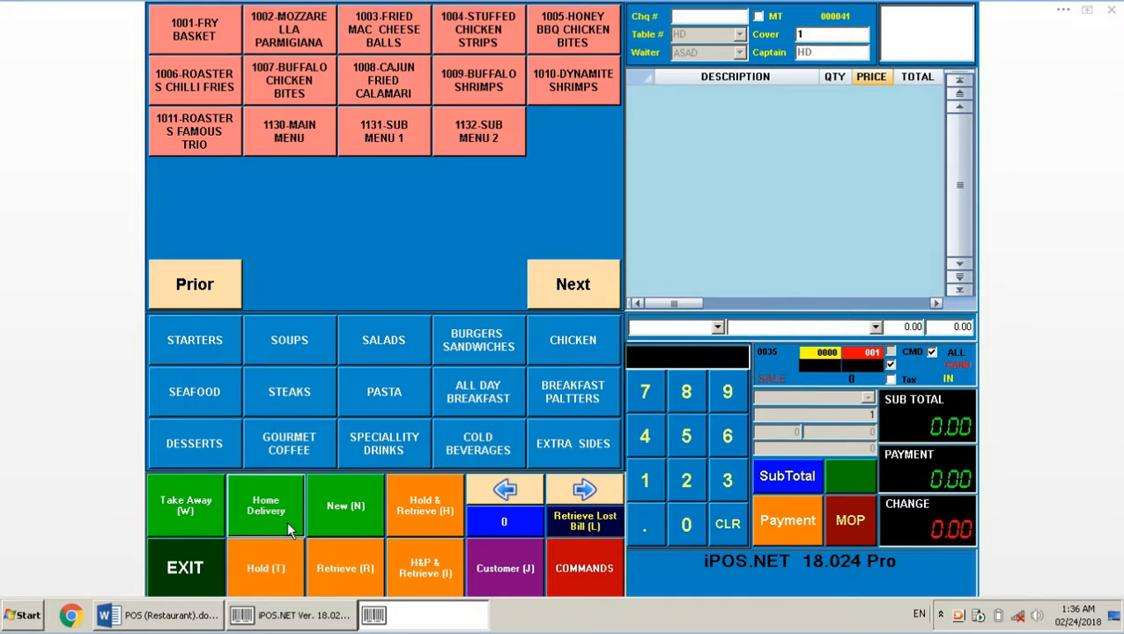
left_click(182, 30)
left_click(375, 40)
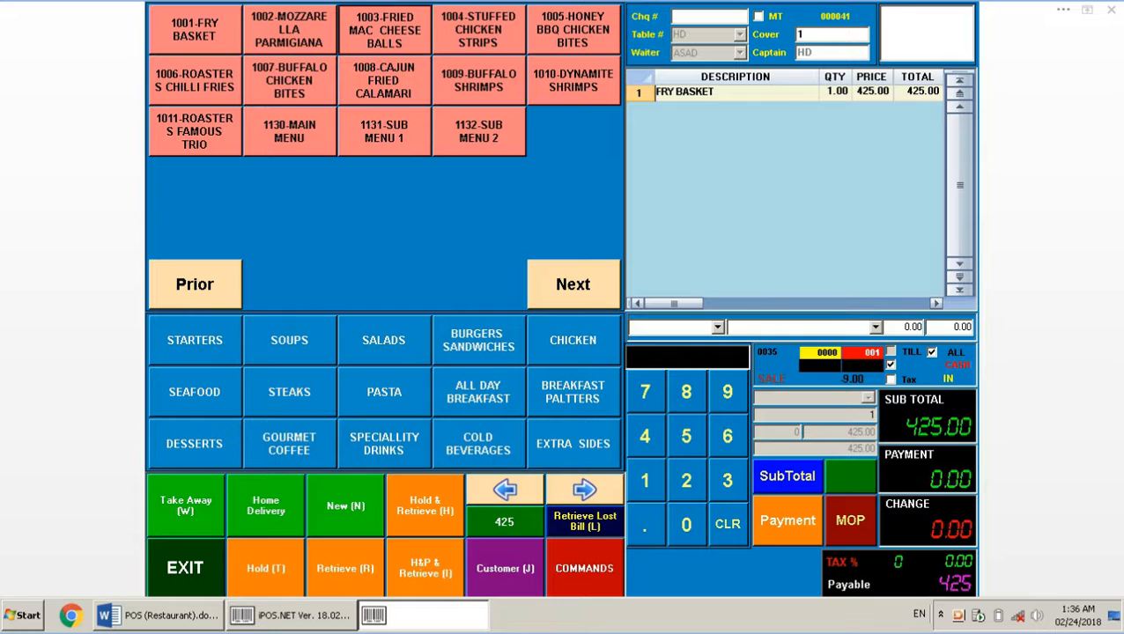
left_click(406, 127)
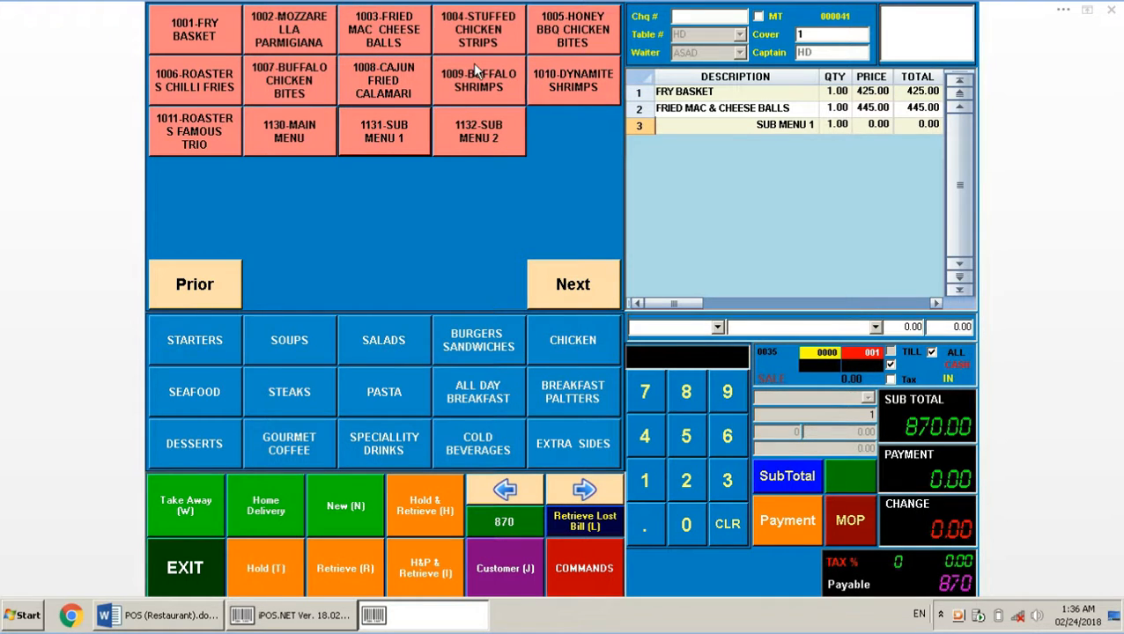
left_click(475, 34)
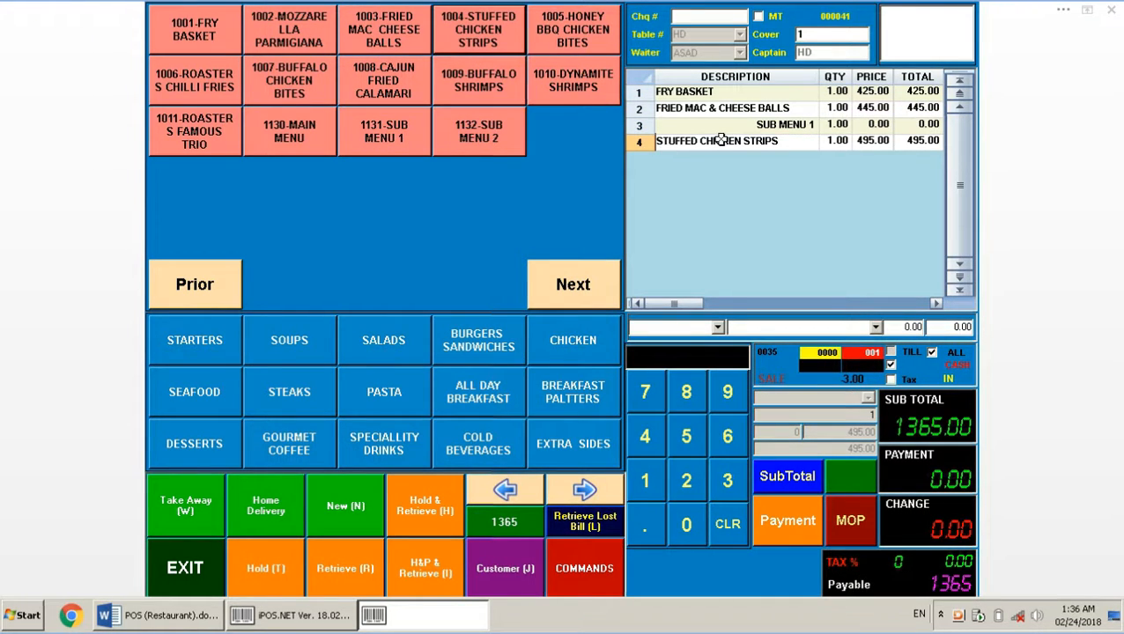
left_click(757, 93)
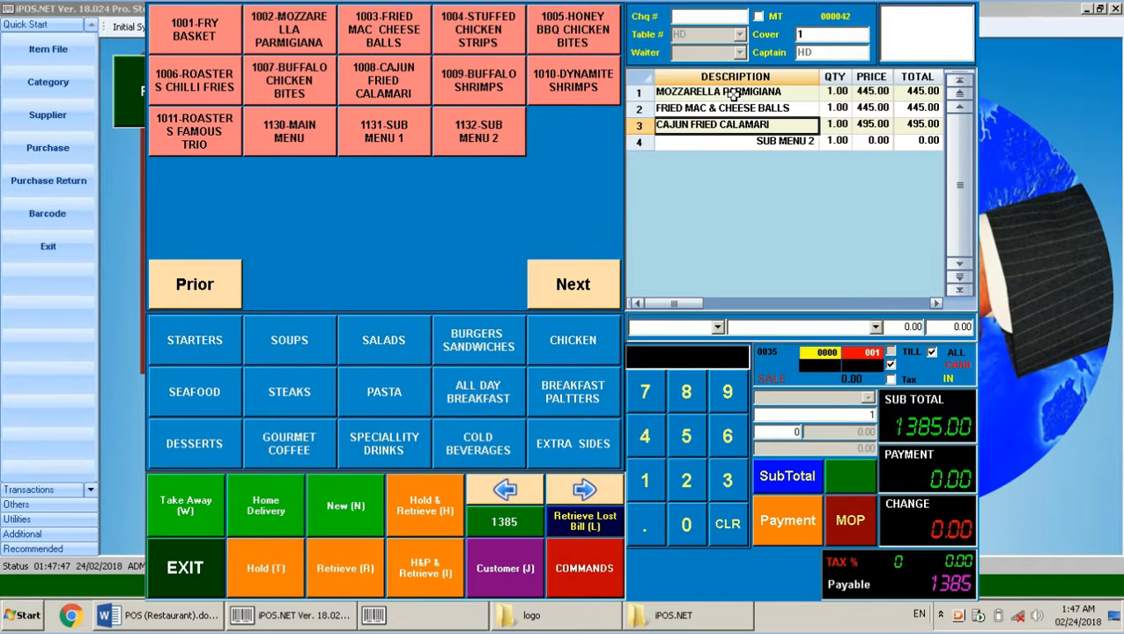
Add Mash Potato, French Fries and Welldone add-ons to Fried Mac & Cheese Balls, then return to Word
left_click(753, 108)
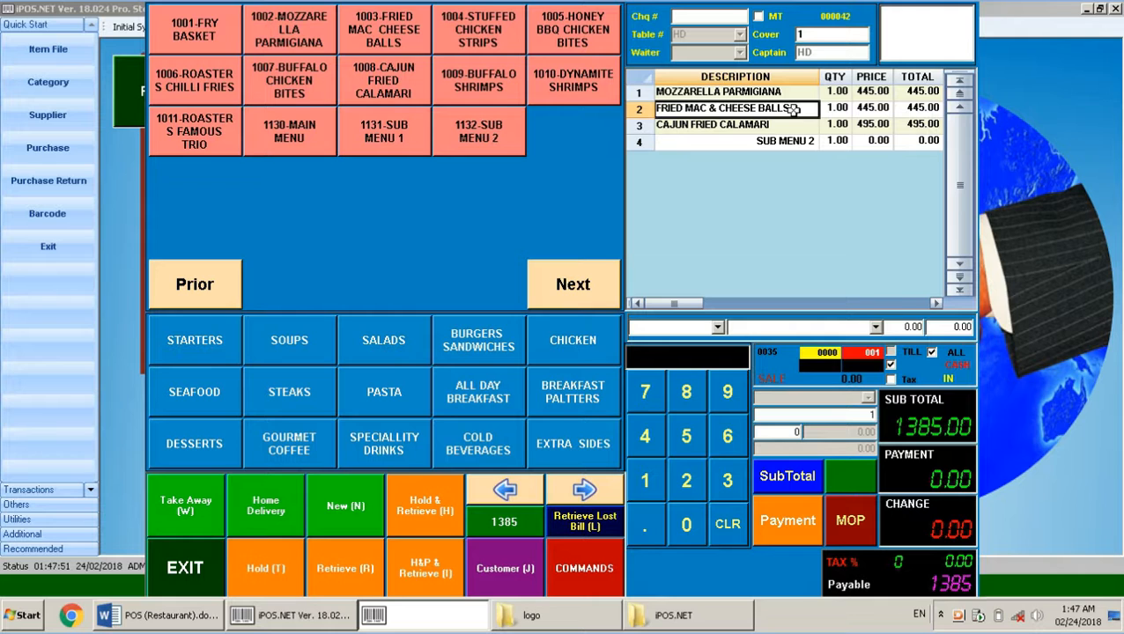
double_click(794, 108)
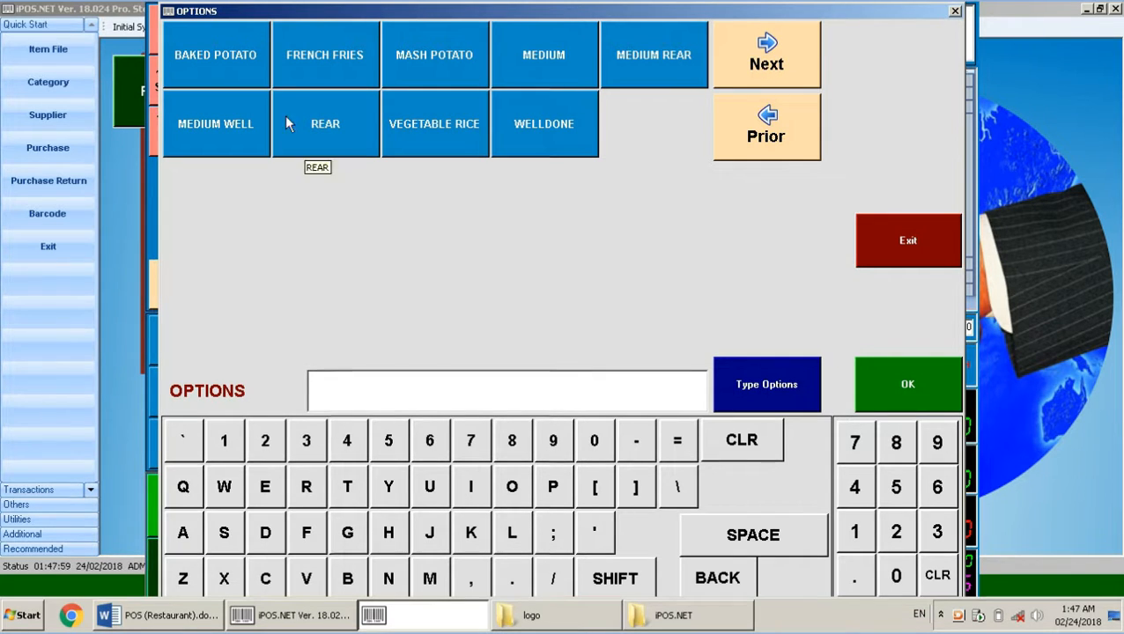
left_click(481, 51)
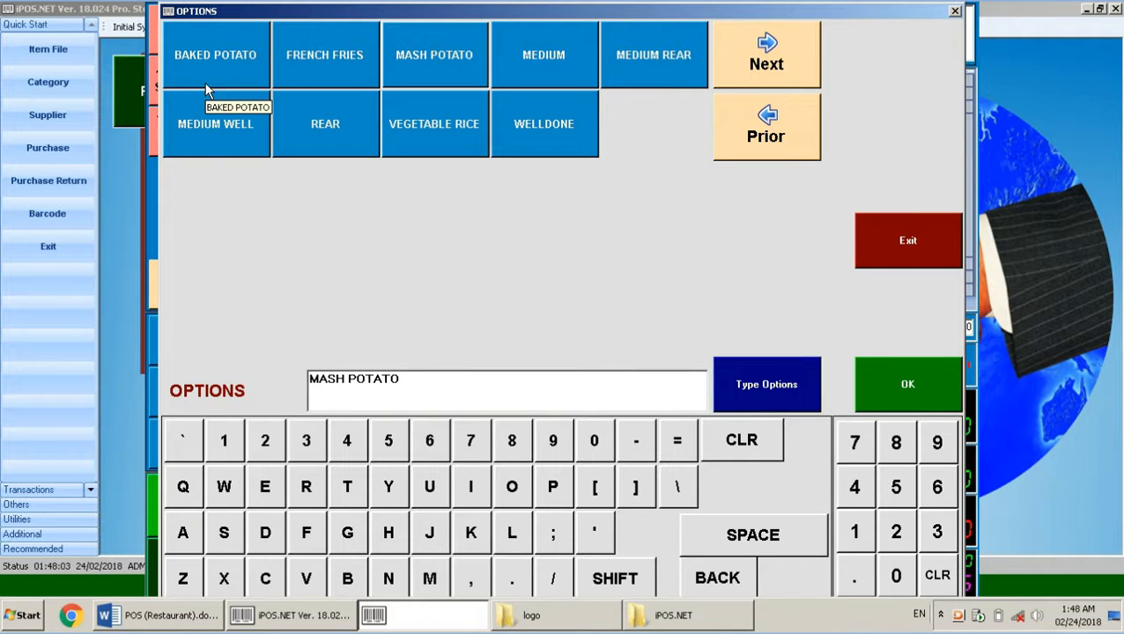
left_click(309, 66)
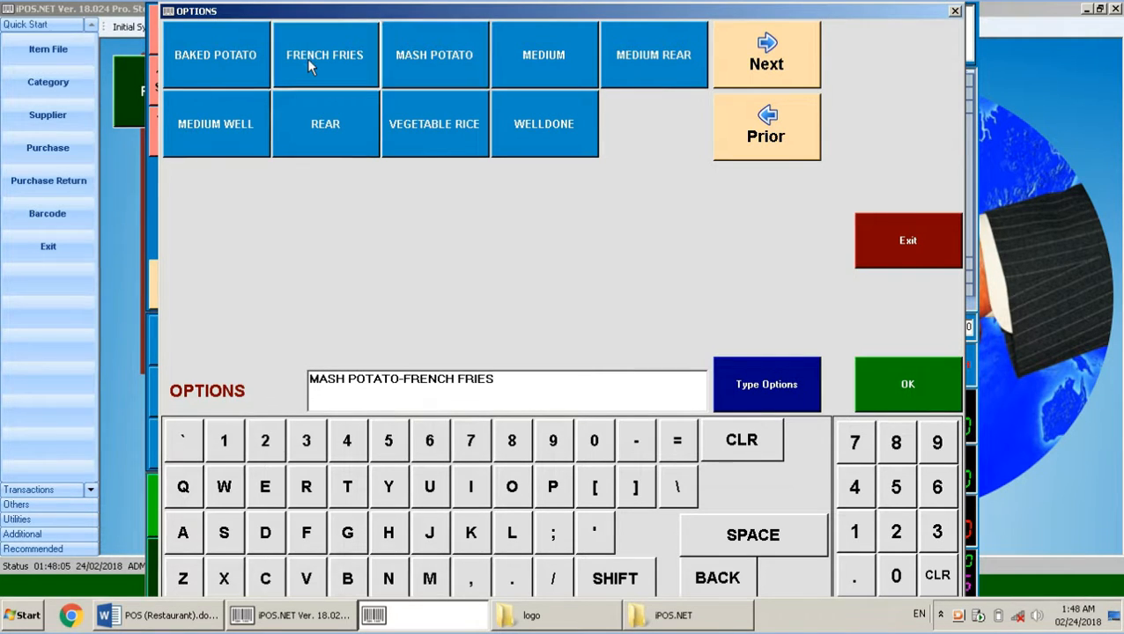
left_click(560, 127)
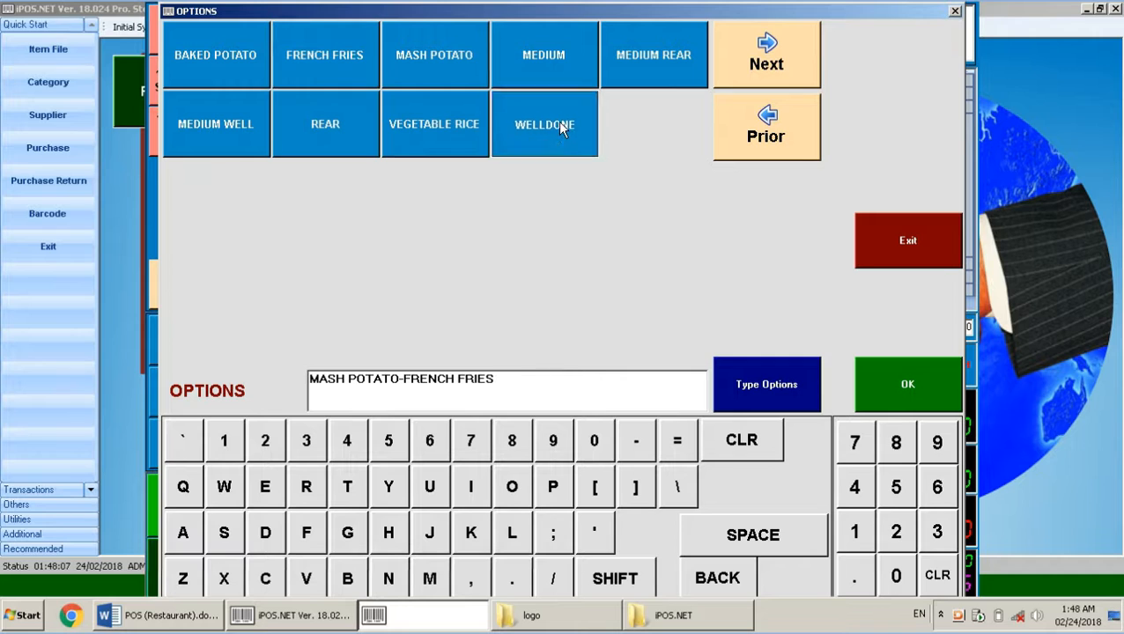
left_click(910, 393)
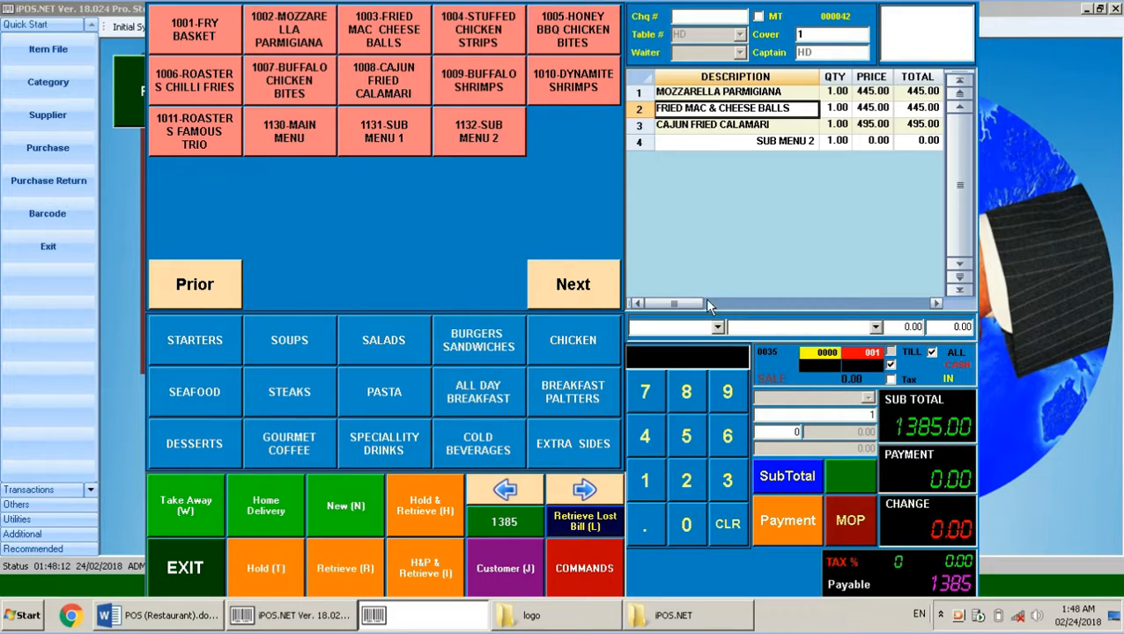
left_click(202, 619)
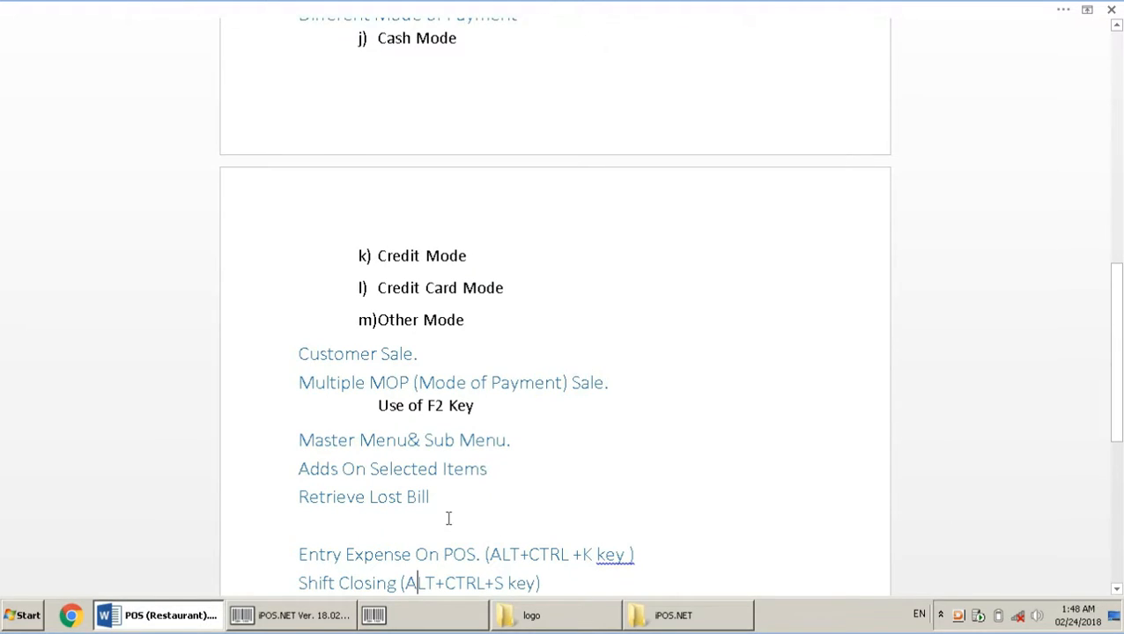
left_click(495, 439)
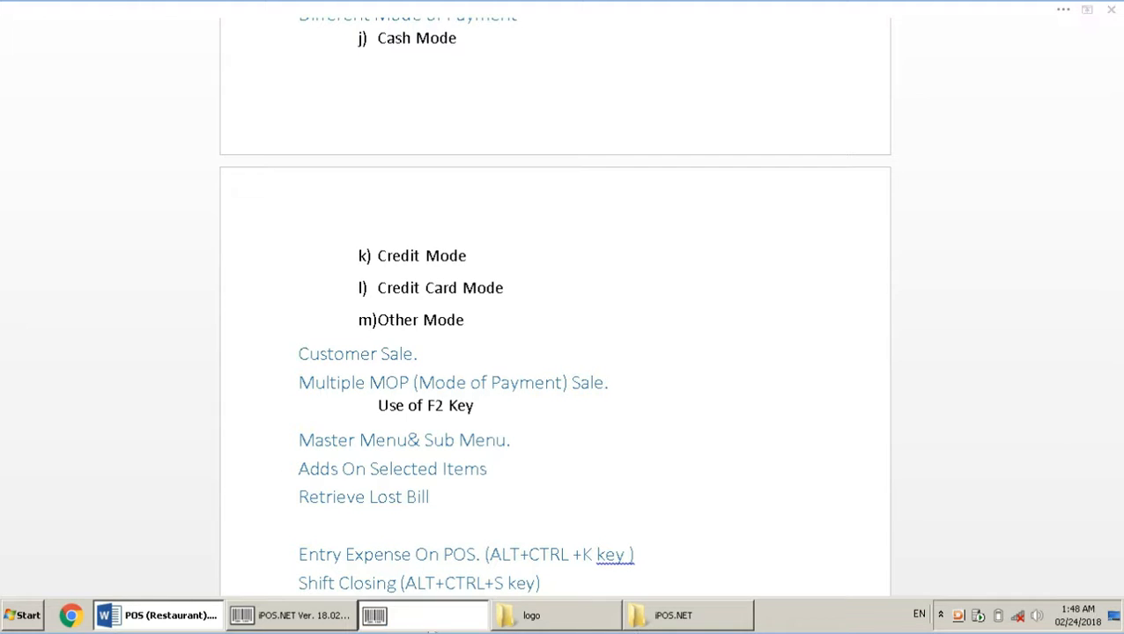
left_click(394, 619)
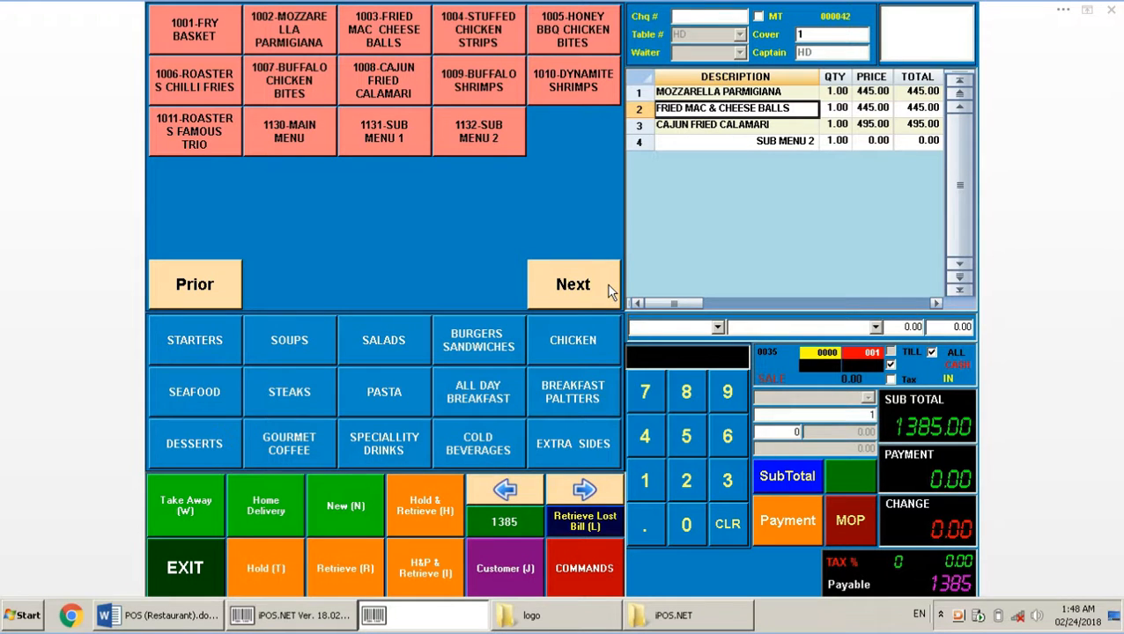
key("Delete")
type("*")
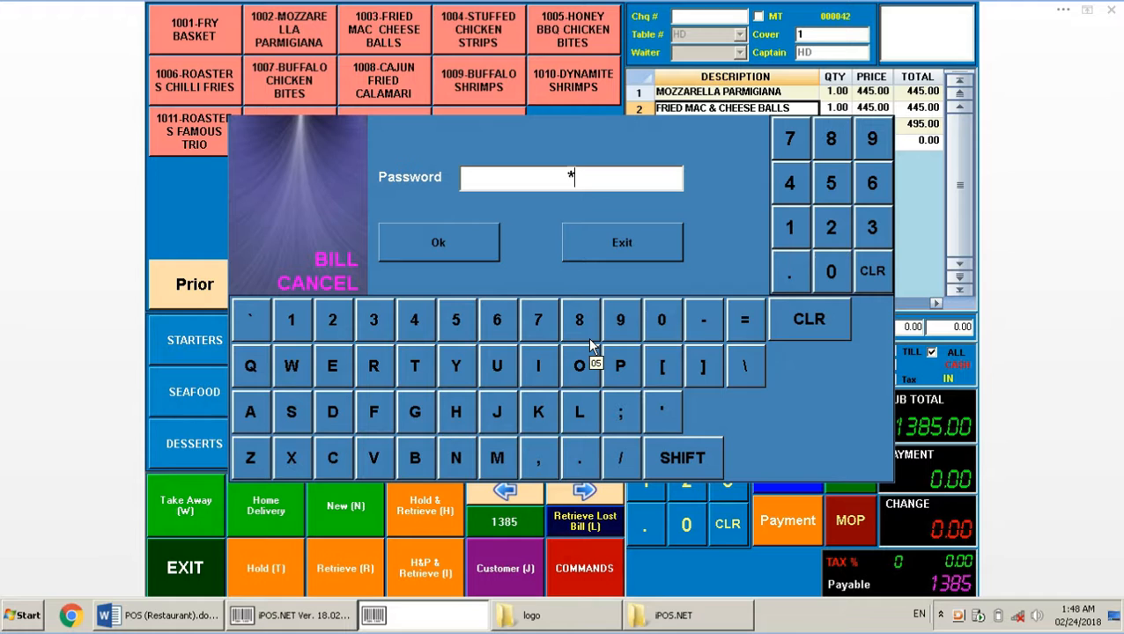
type("*")
key("Return")
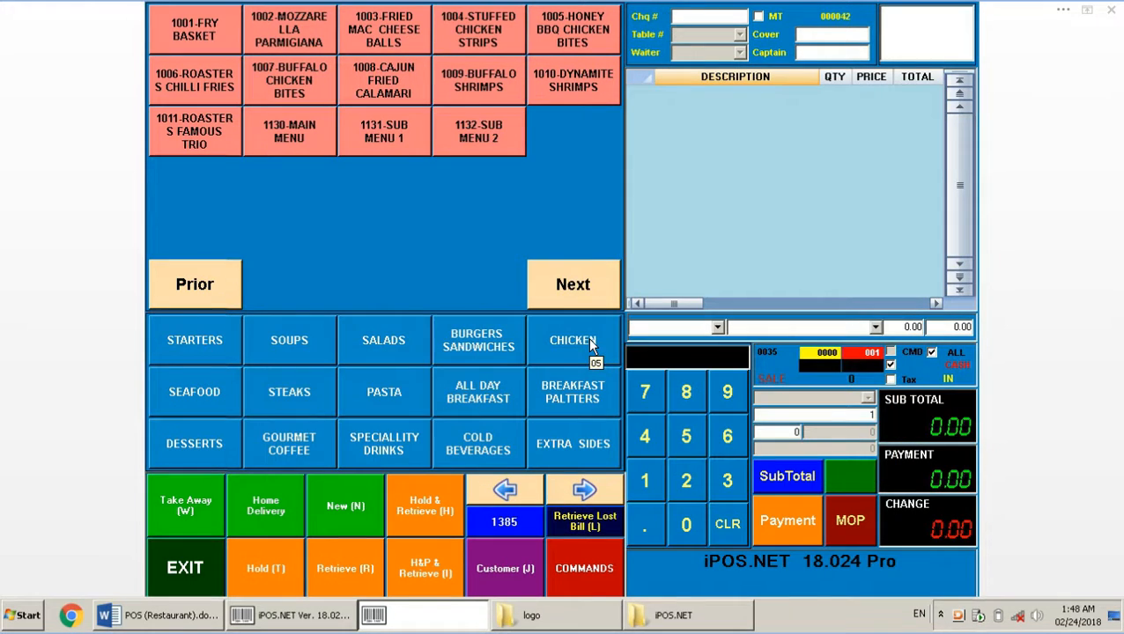
Open and close the Retrieve Lost Bill window, then bring the Word topic outline back
left_click(571, 520)
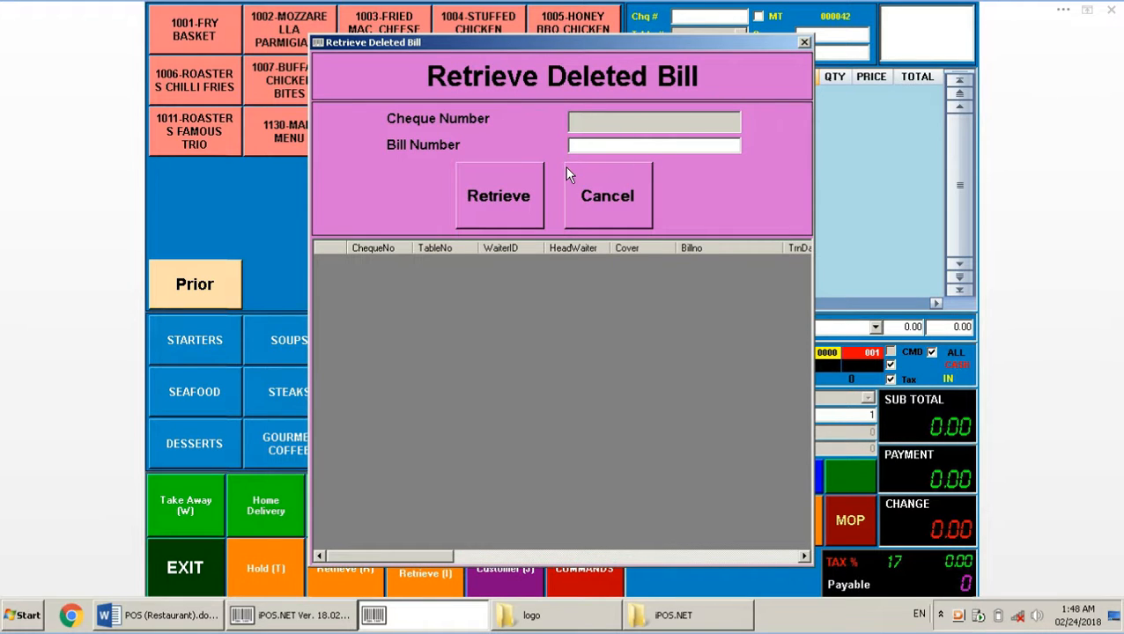
left_click(621, 224)
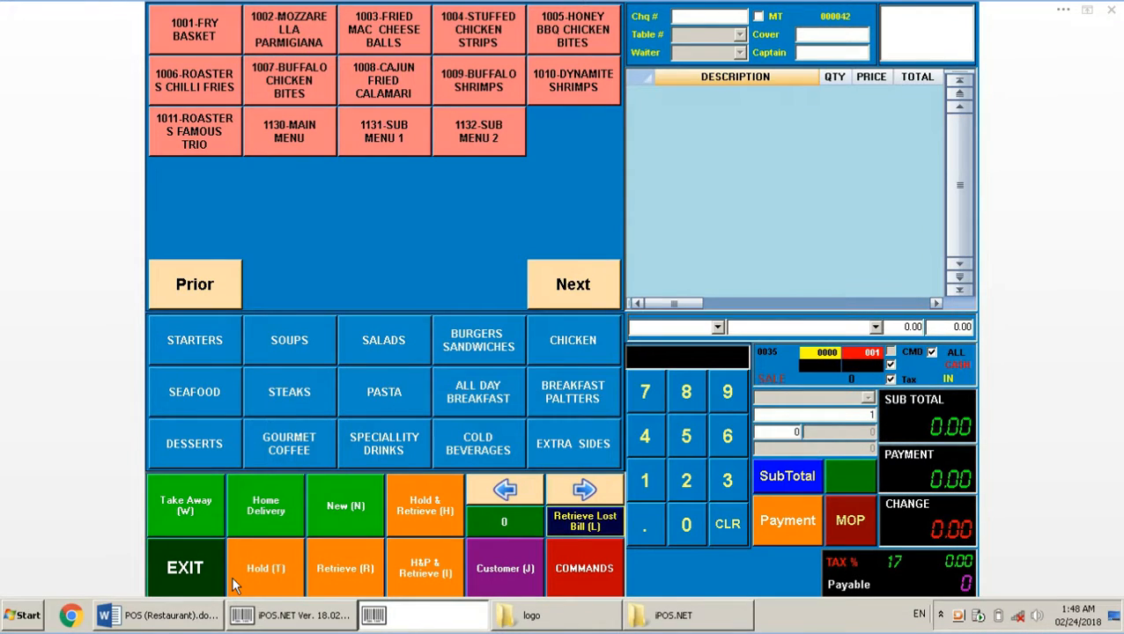
left_click(157, 618)
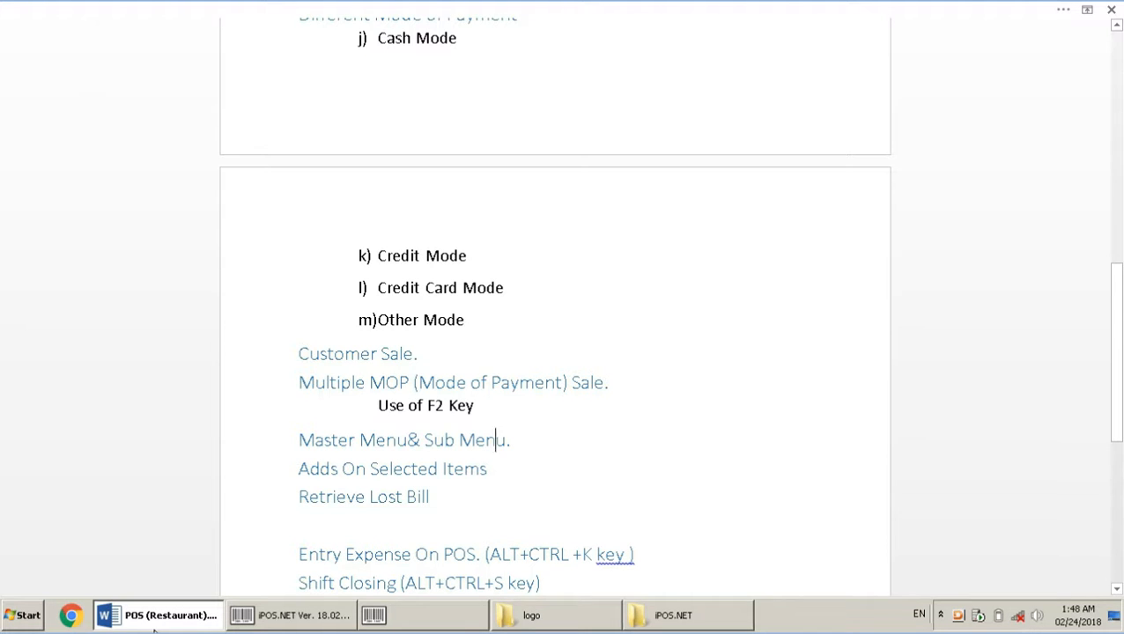
Open and close the POS calculator and the expense entry window
left_click(423, 615)
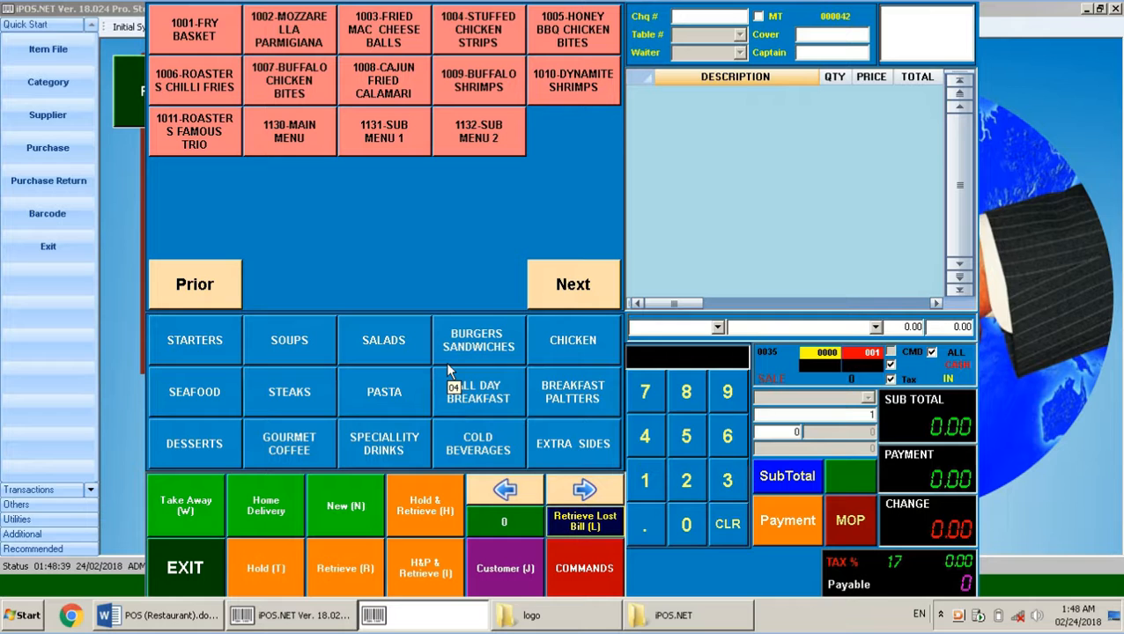
key("F12")
left_click(476, 212)
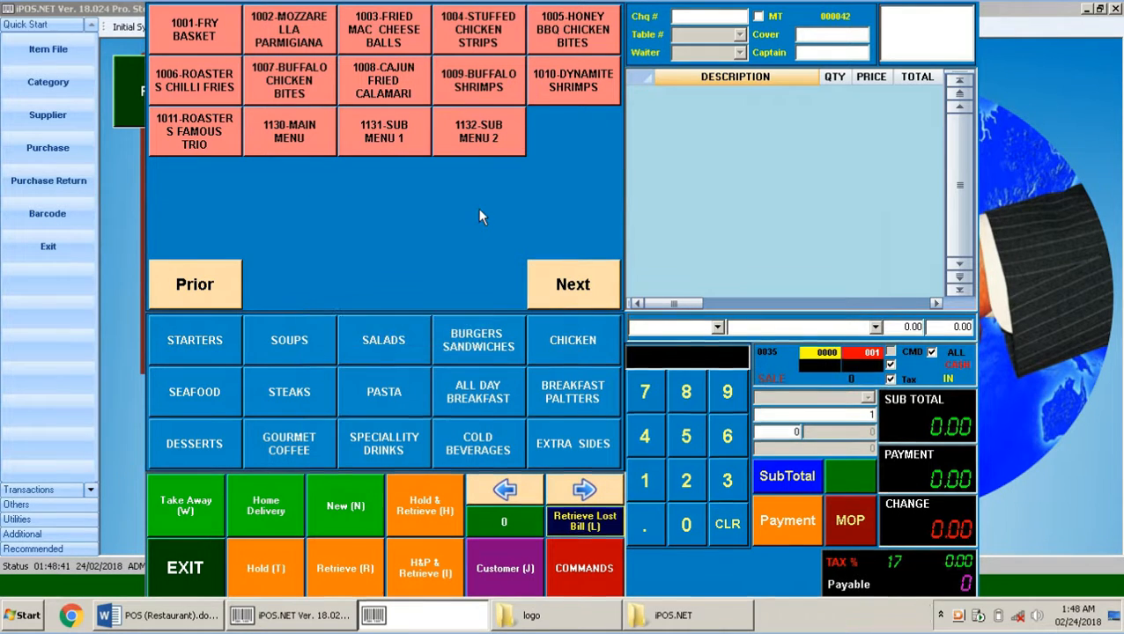
key("alt+e")
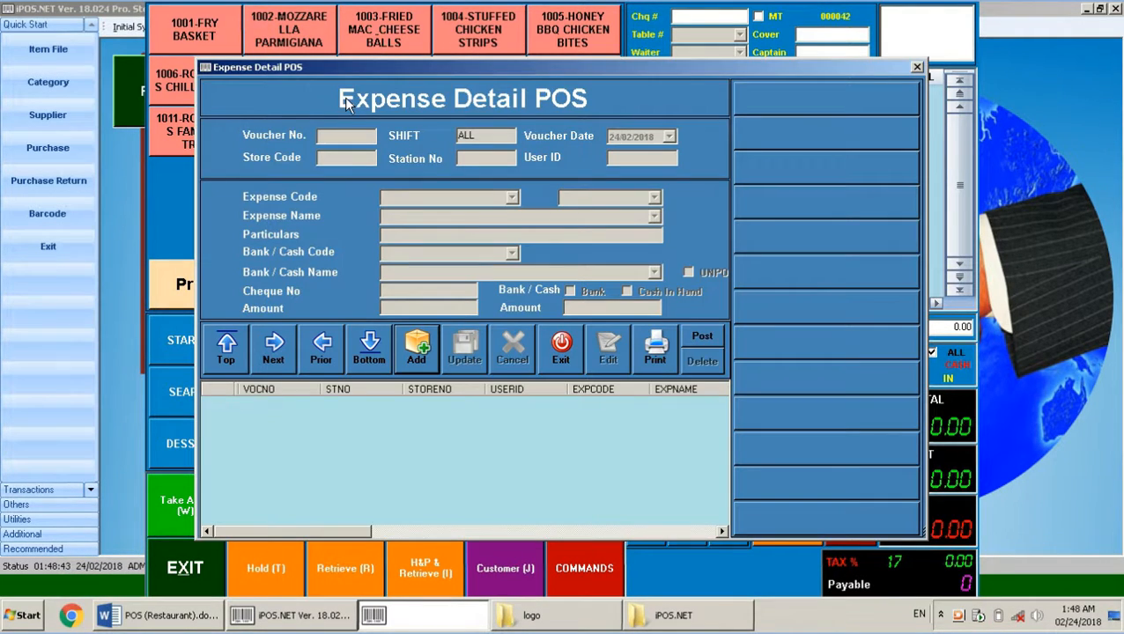
left_click(561, 348)
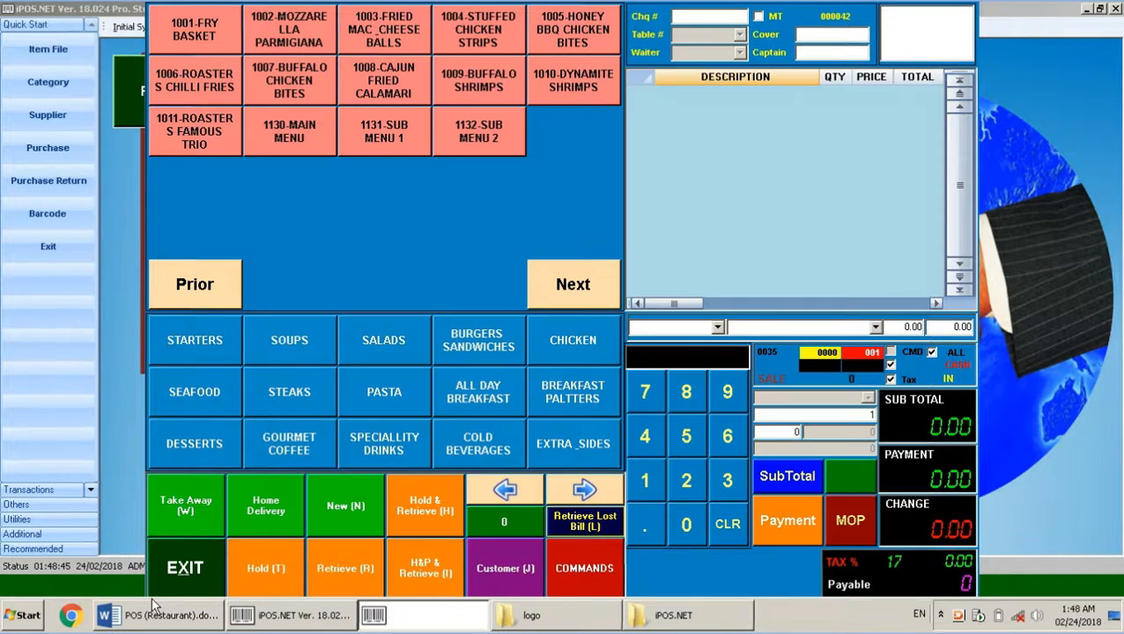
Move past Check Sale Reports in the Word list, then open and close Shift Closing
left_click(155, 611)
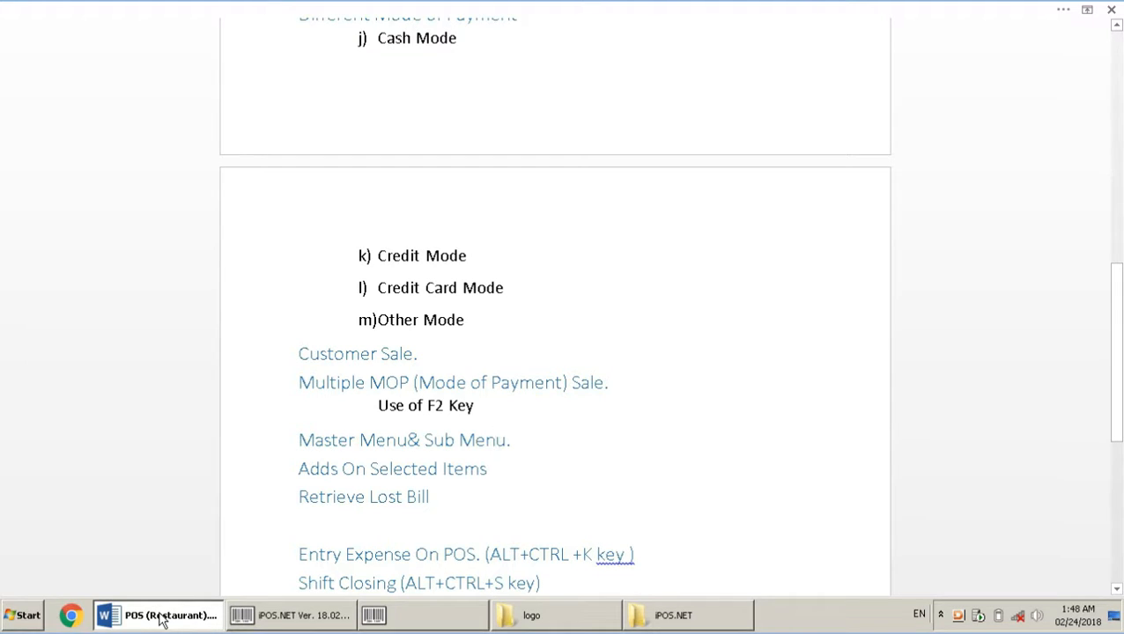
left_click(465, 528)
key("Down")
key("Down")
key("Down")
key("Down")
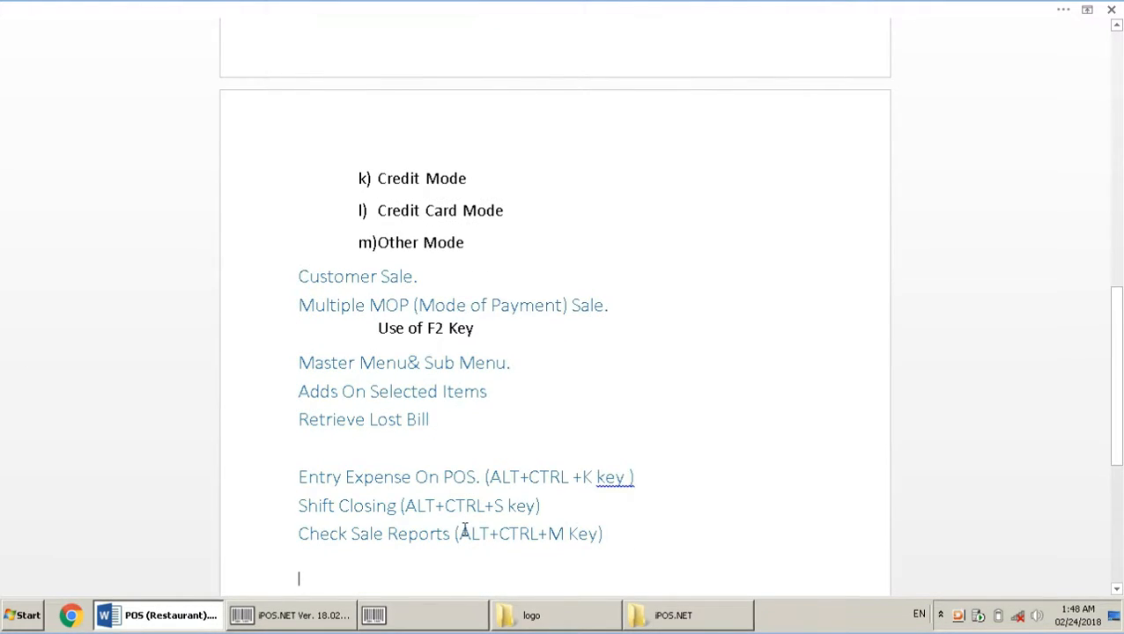
left_click(157, 622)
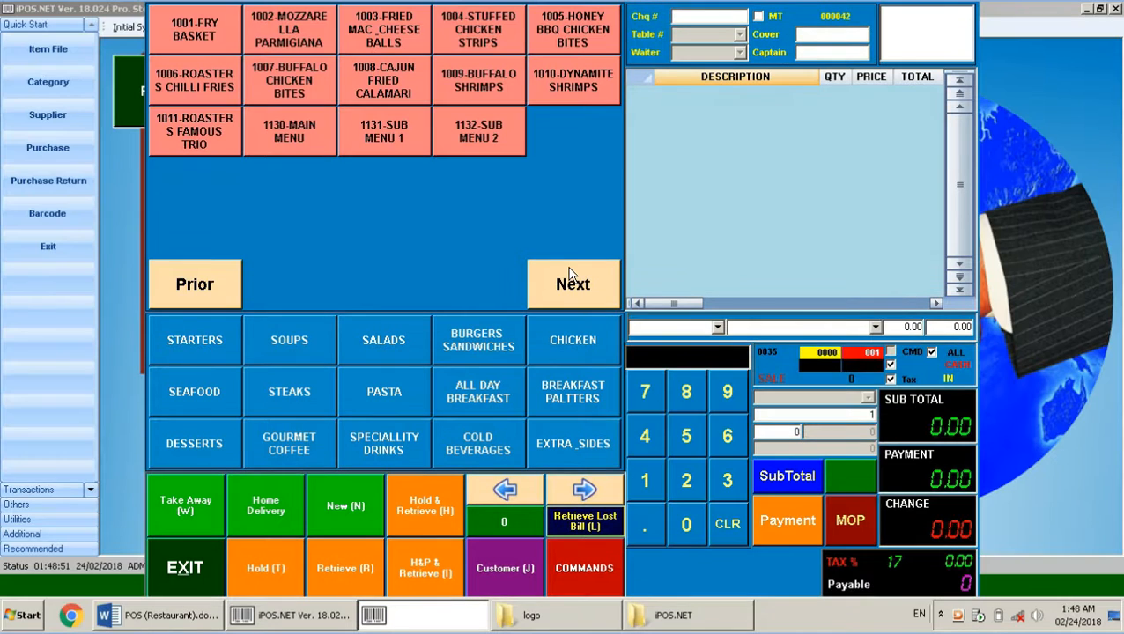
key("s")
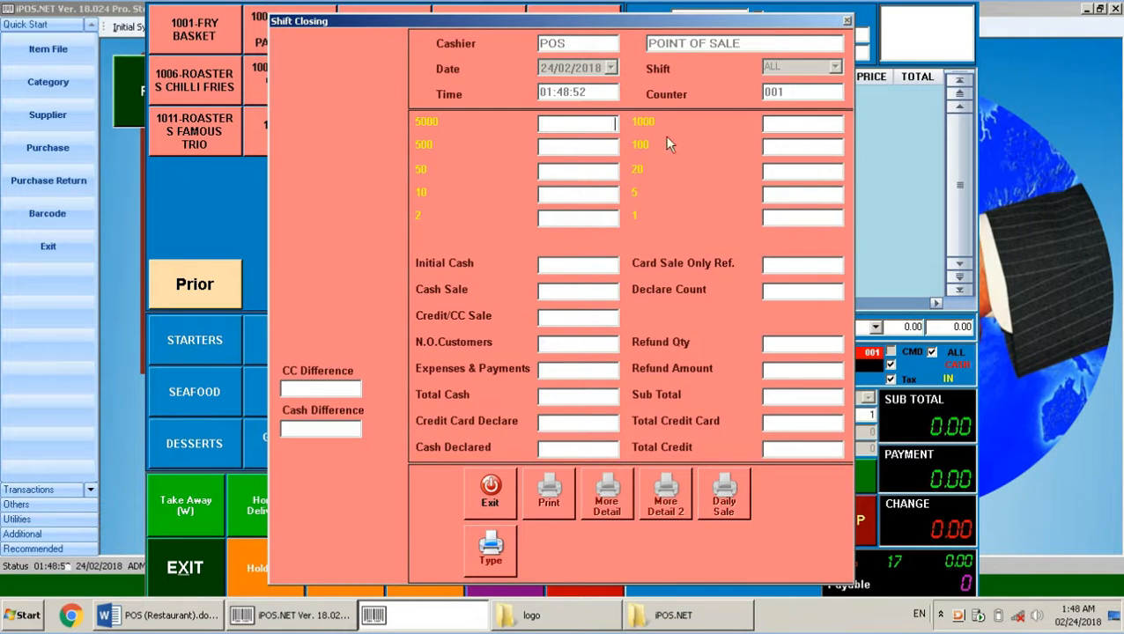
left_click(477, 498)
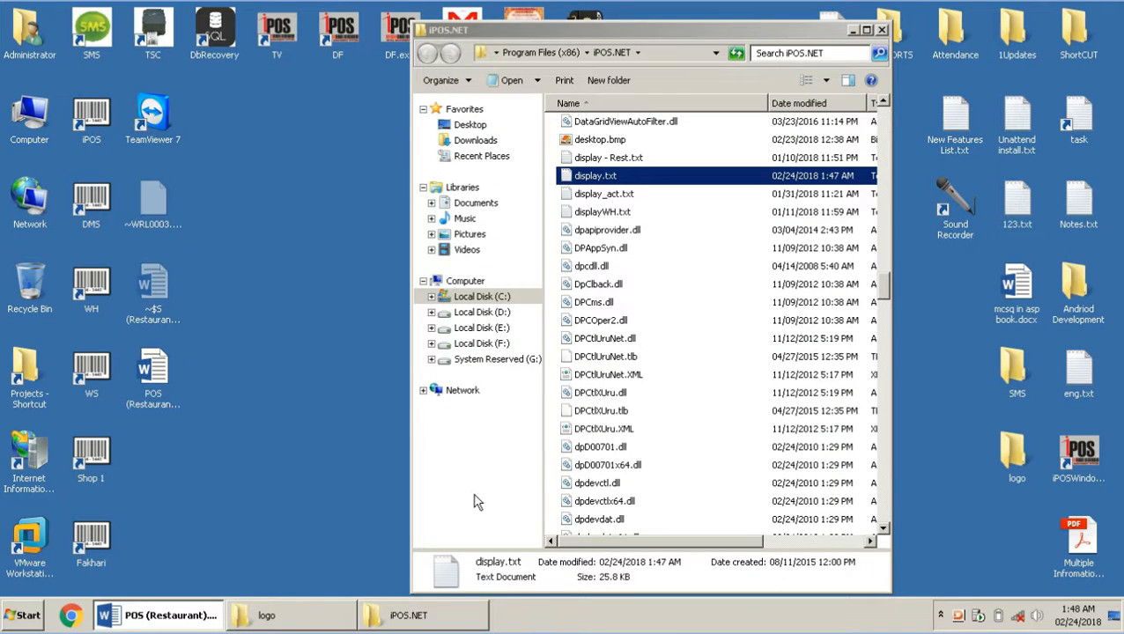
Relaunch iPOS and log in as ADMIN with the administrator password
double_click(103, 126)
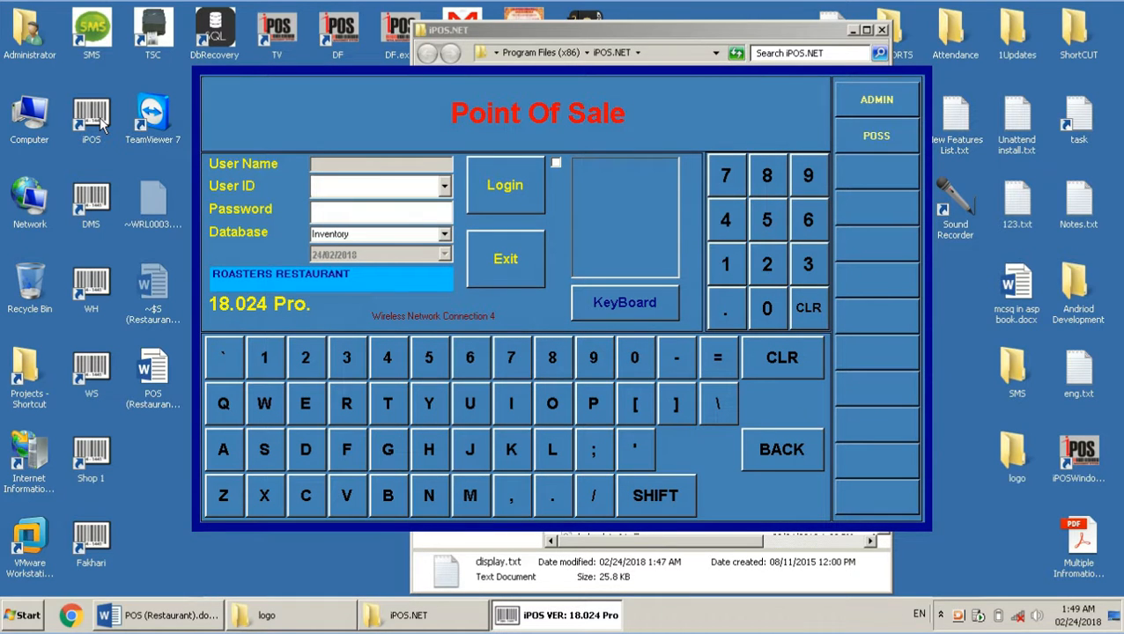
type("ADMIN")
key("Return")
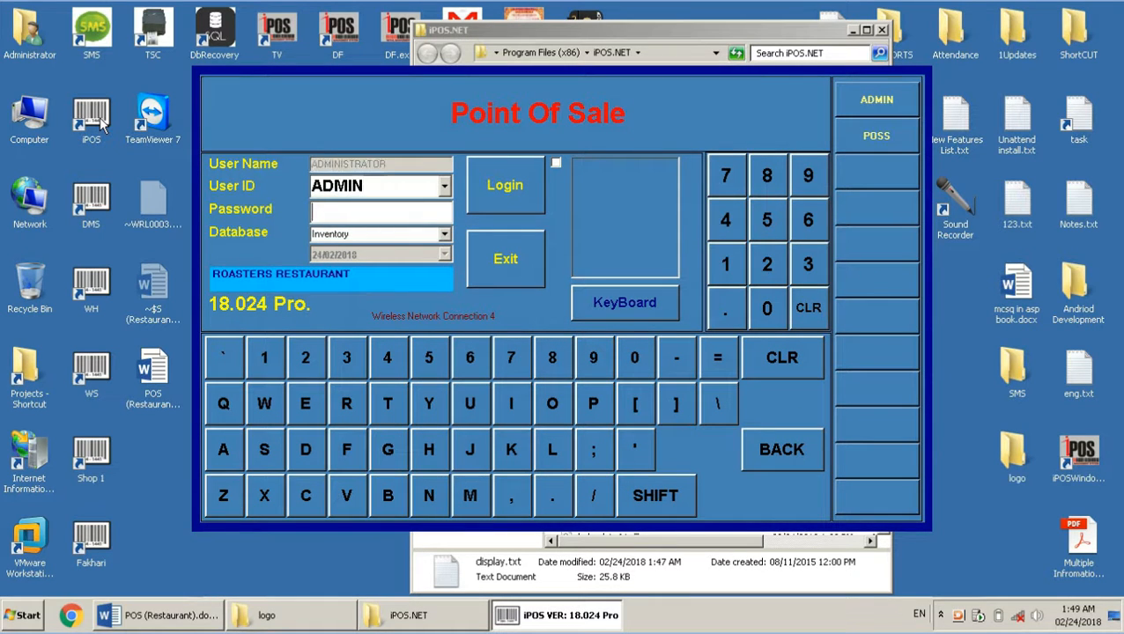
type("admin")
key("Return")
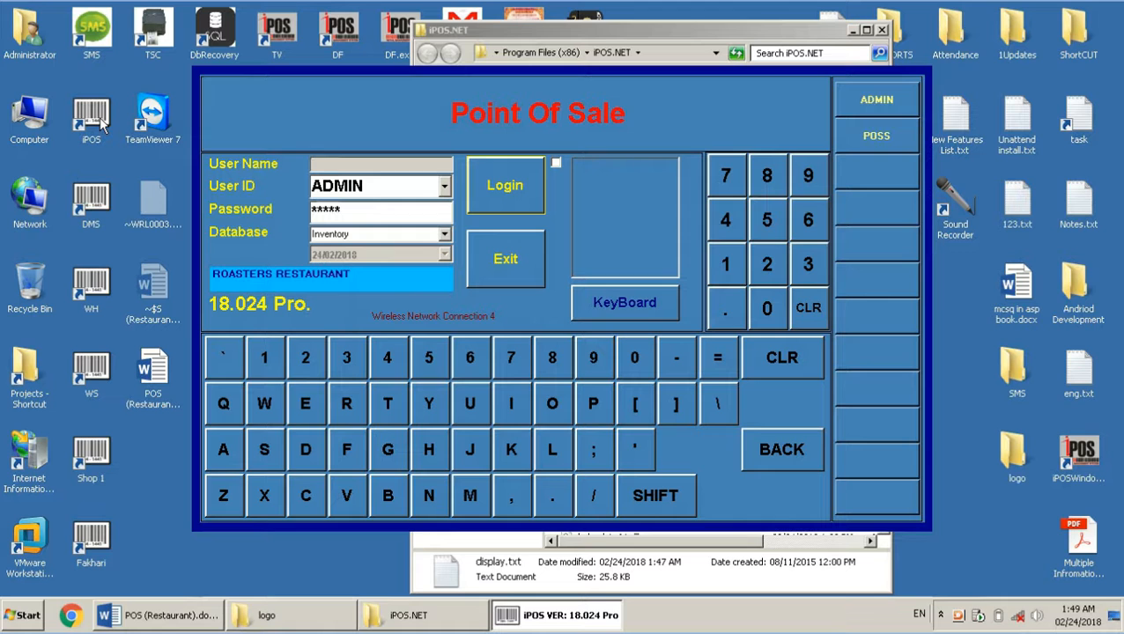
key("Return")
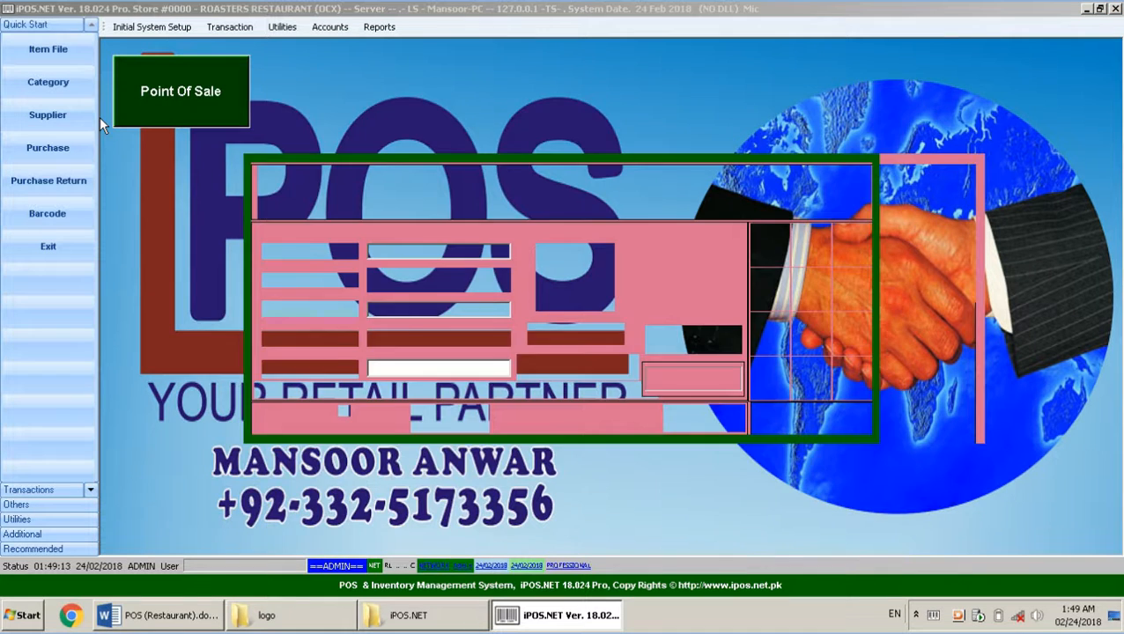
Log into the POS ordering screen as user POS with its password on shift ALL
type("POS")
key("Return")
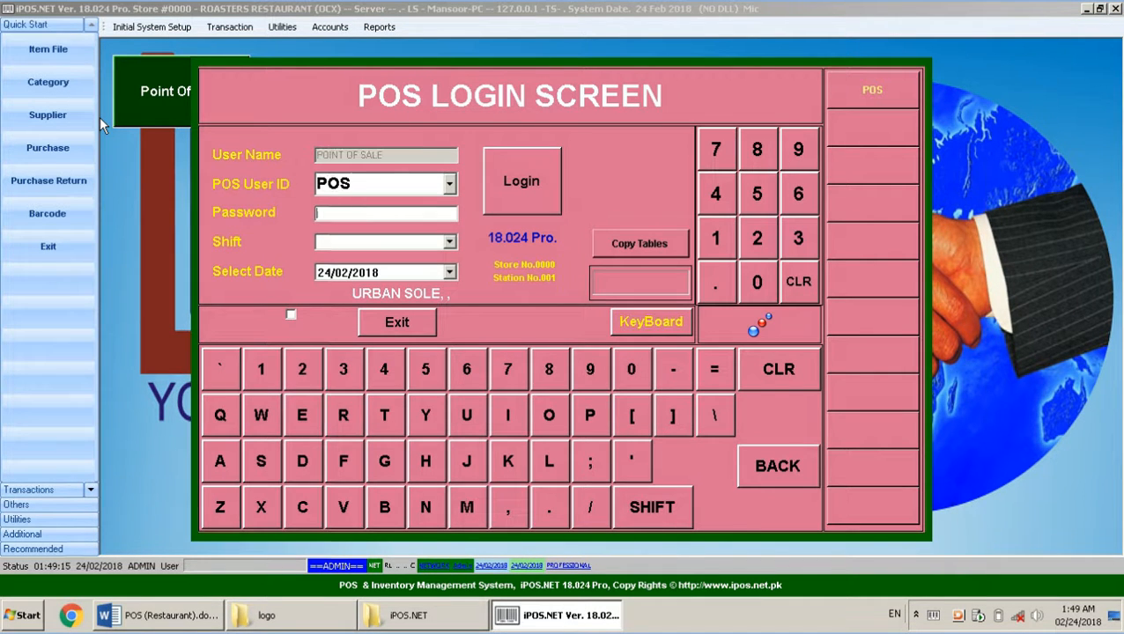
type("pos")
key("Return")
key("Down")
key("Return")
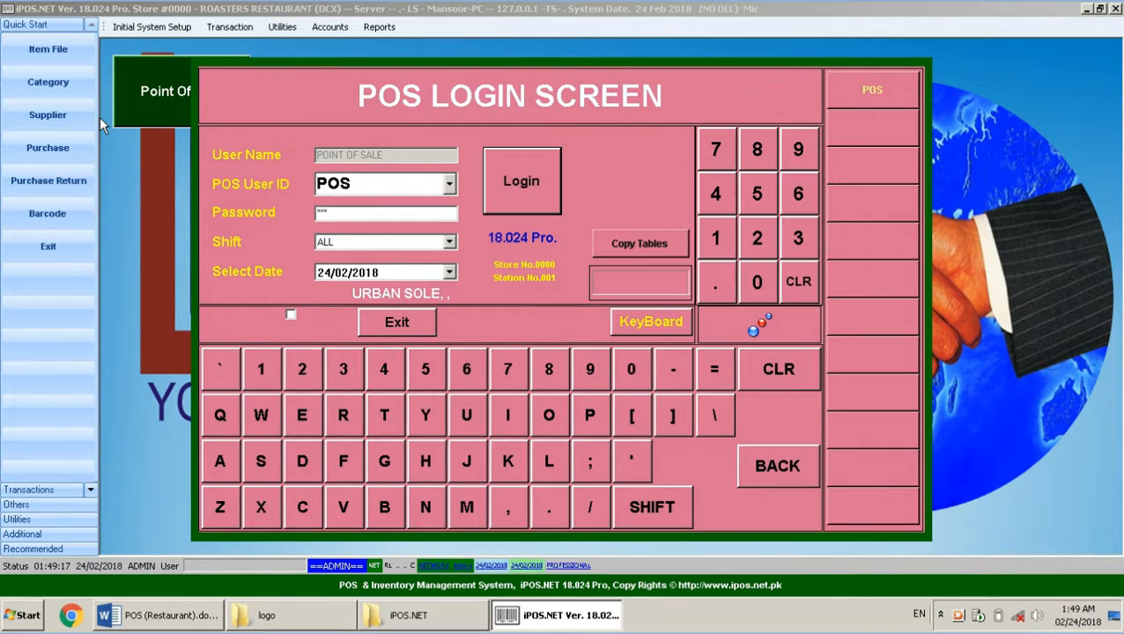
left_click(132, 615)
key("Return")
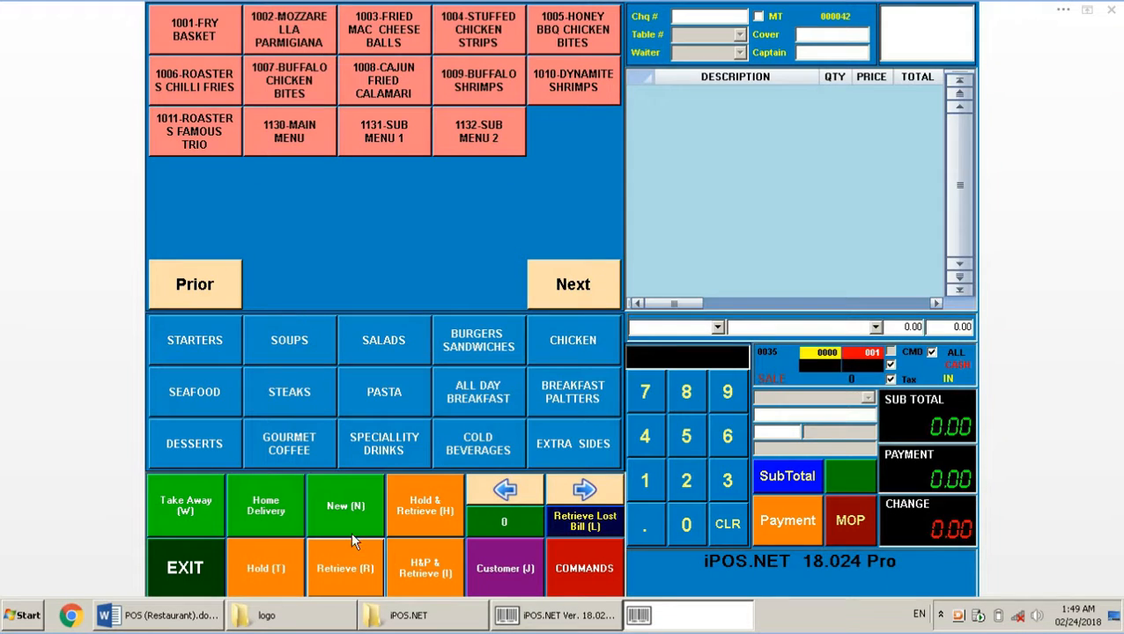
Open the sale summary with the sale password to show the cash and credit card totals
left_click(201, 627)
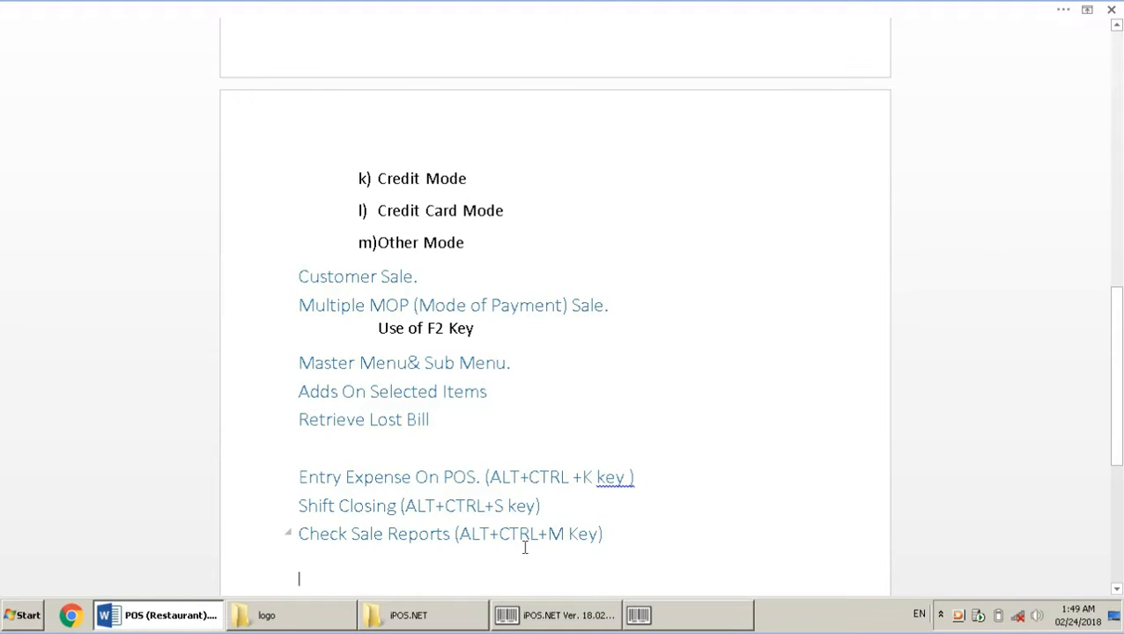
left_click(644, 616)
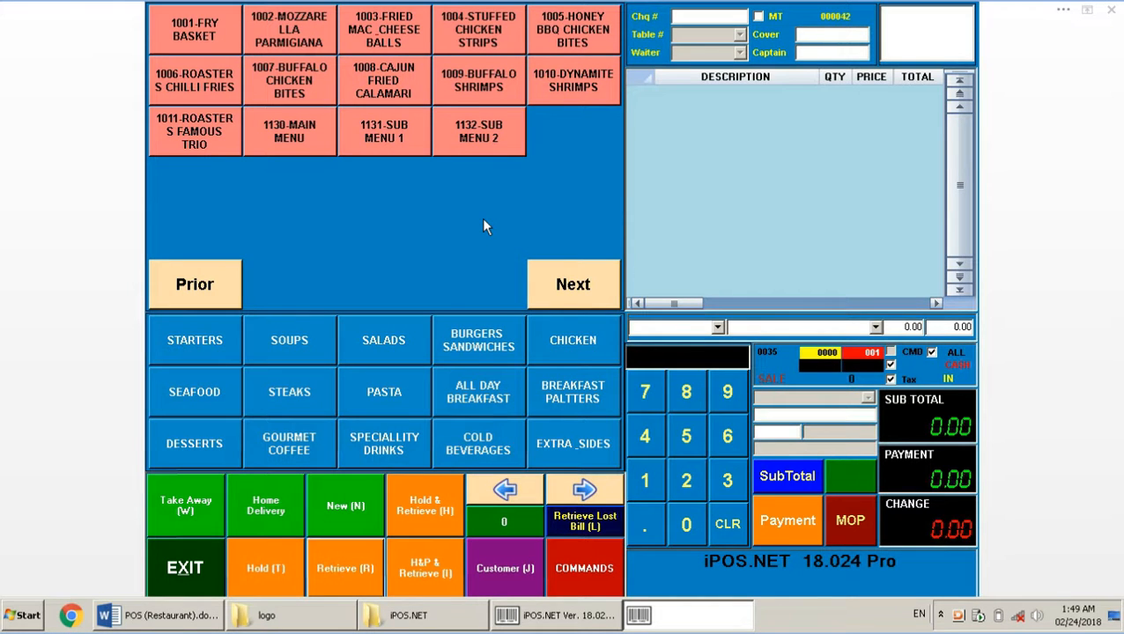
key("alt+s")
type("*")
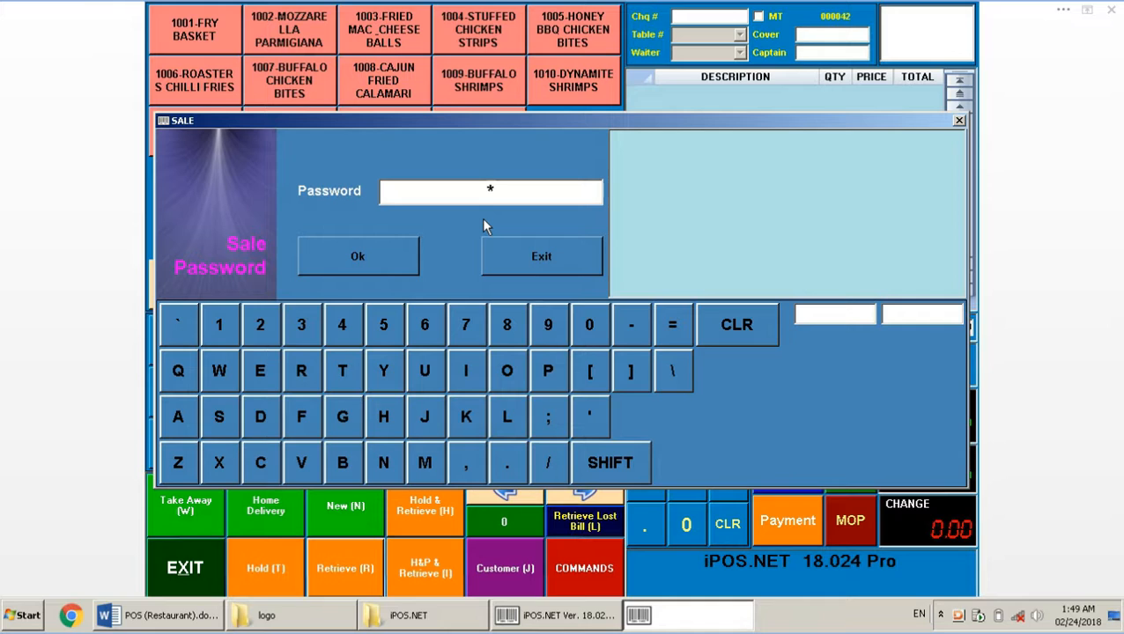
key("BackSpace")
type("****")
key("Return")
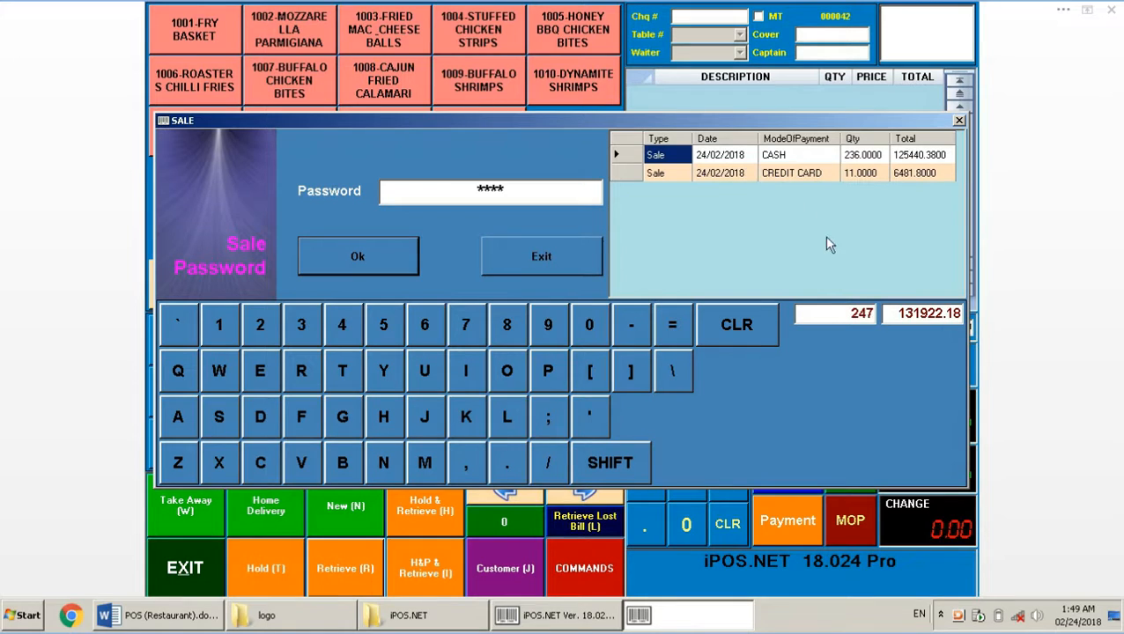
Select the 247 item total, then return to the Restaurant title in Word
double_click(851, 313)
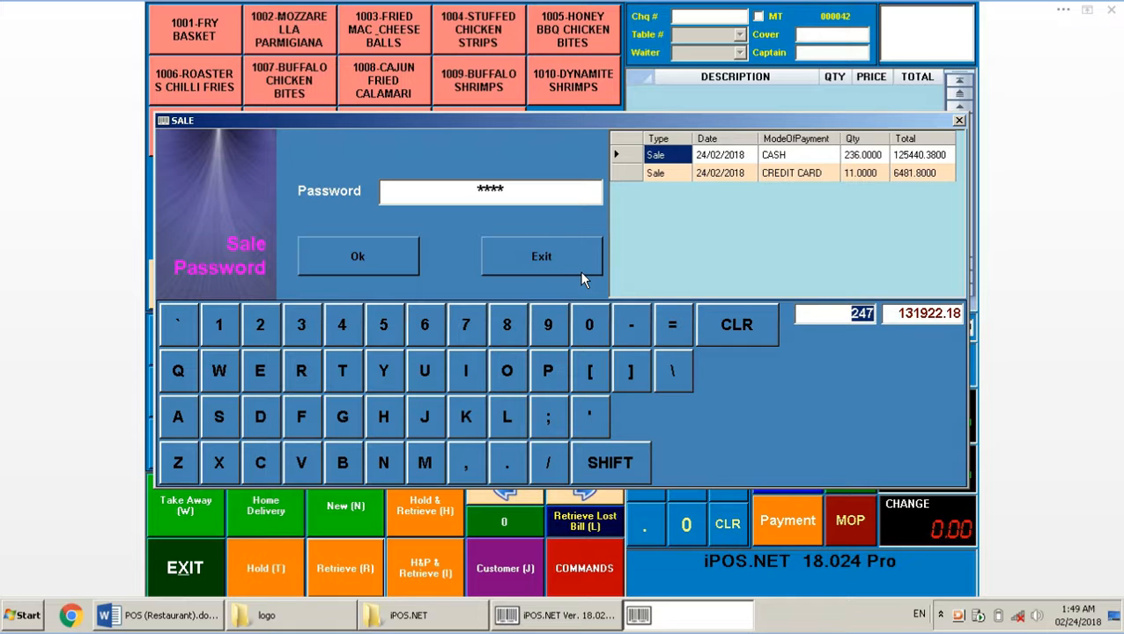
left_click(179, 612)
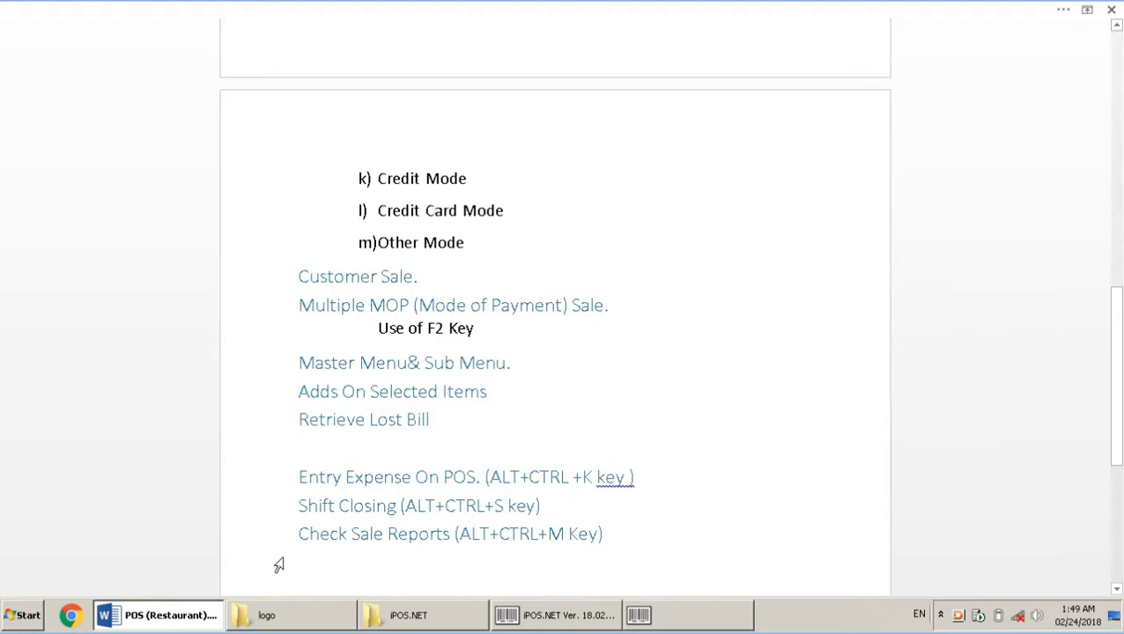
key("Up")
key("Up")
key("Up")
key("Up")
key("Up")
key("Up")
key("Up")
key("Up")
key("Up")
key("Up")
key("Up")
key("Up")
key("Up")
key("Up")
key("Up")
key("Up")
key("Up")
key("Up")
key("Up")
key("Up")
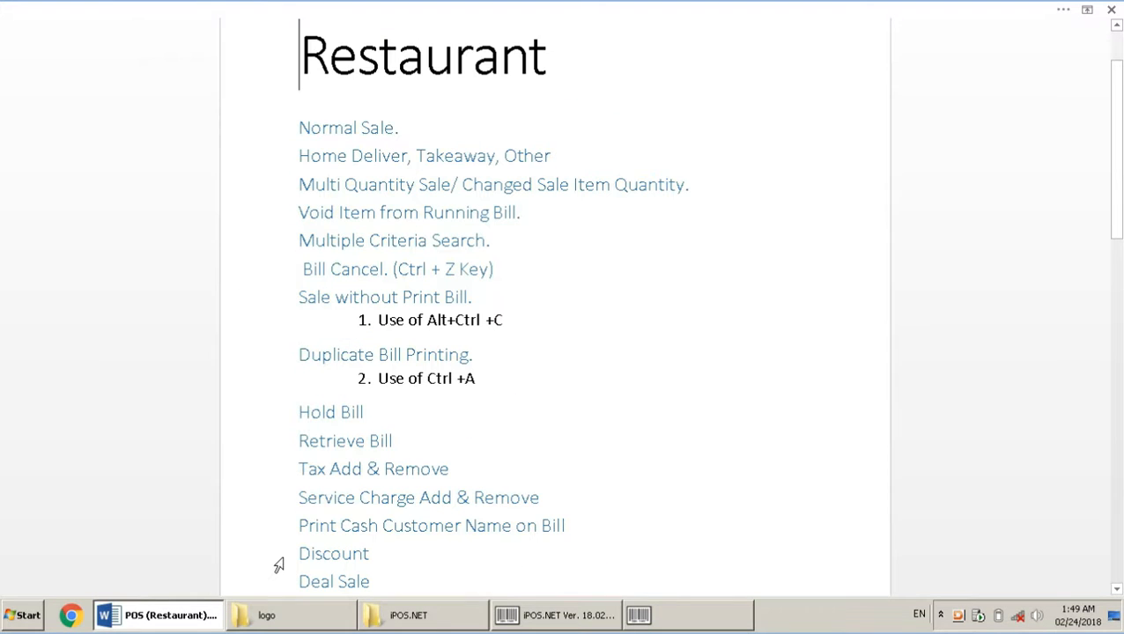